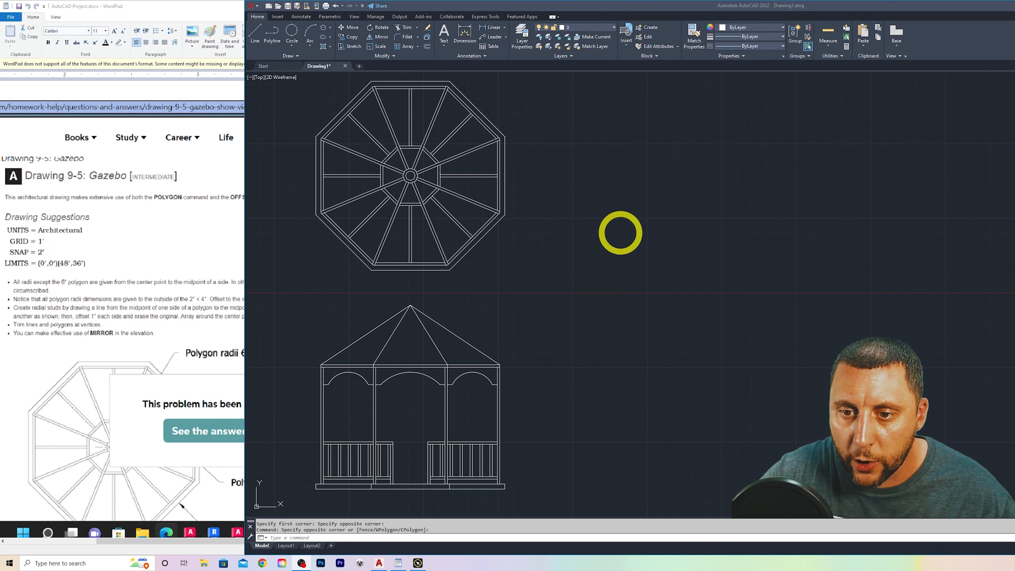
# Set the drawing units' length type to Architectural and accept the units settings
pyautogui.click(617, 236)
pyautogui.press('Escape')
pyautogui.press('Escape')
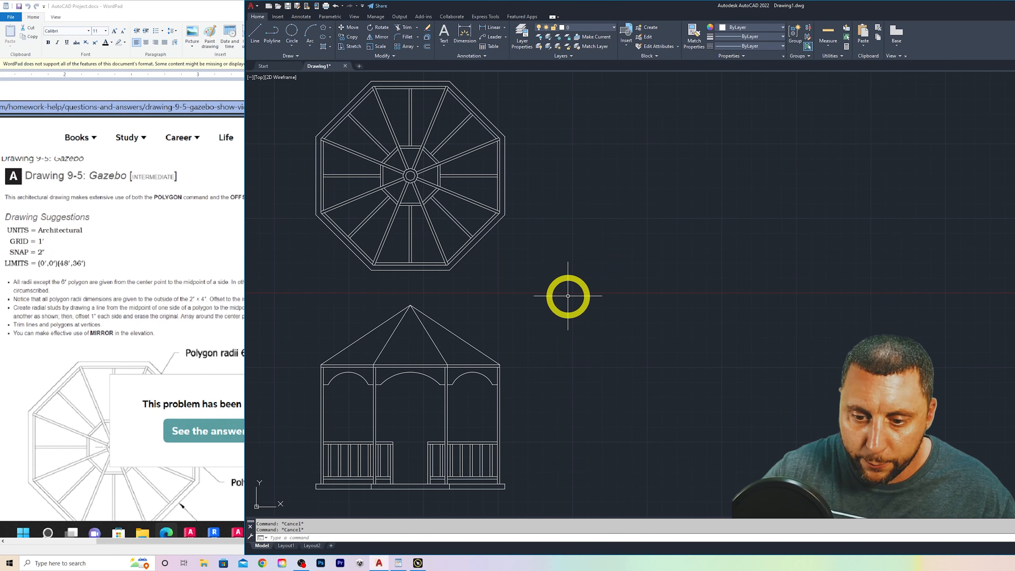
pyautogui.write('units')
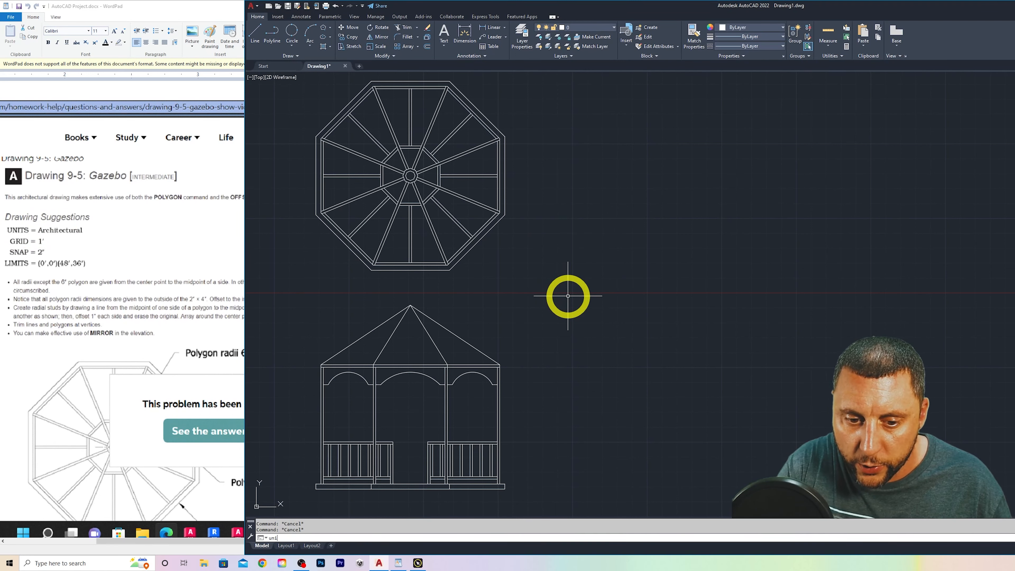
pyautogui.press('Return')
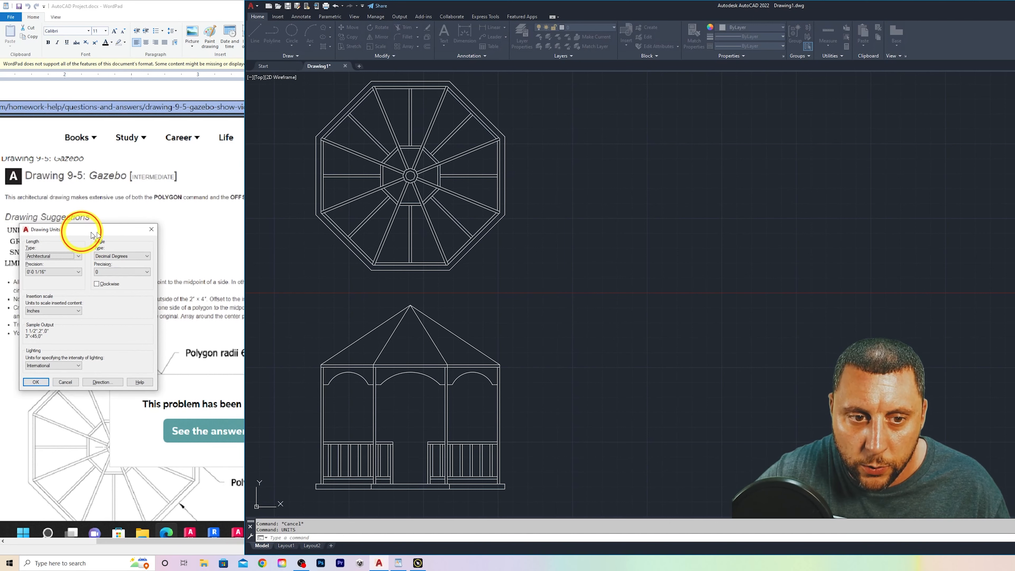
pyautogui.moveTo(81, 229); pyautogui.dragTo(593, 191)
pyautogui.click(559, 218)
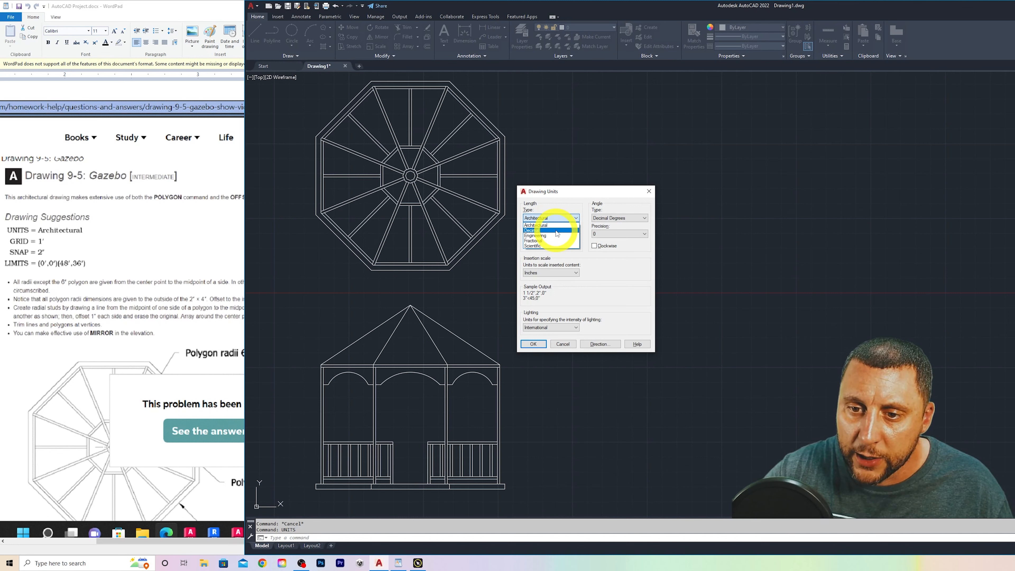
pyautogui.click(548, 225)
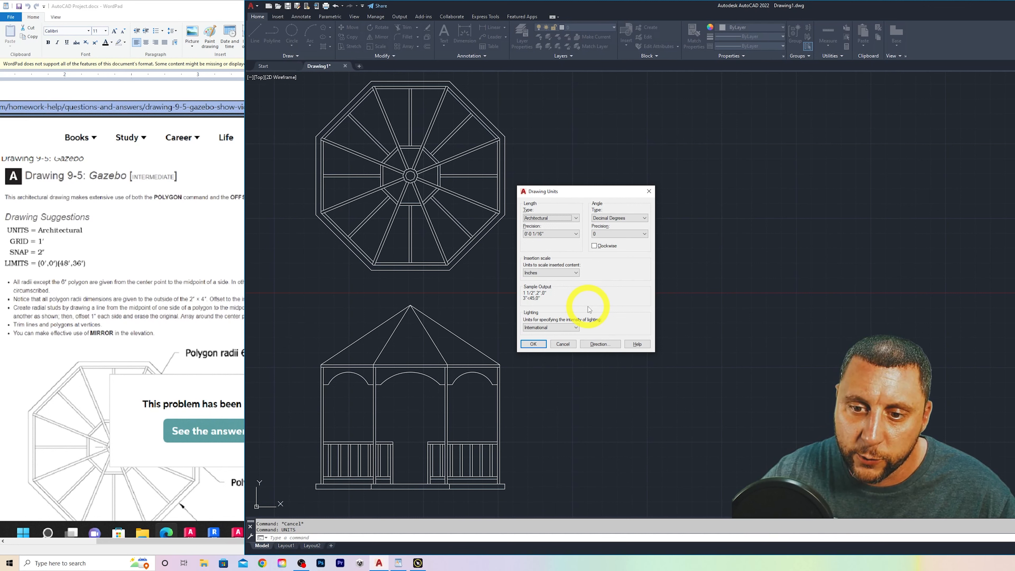
pyautogui.click(534, 344)
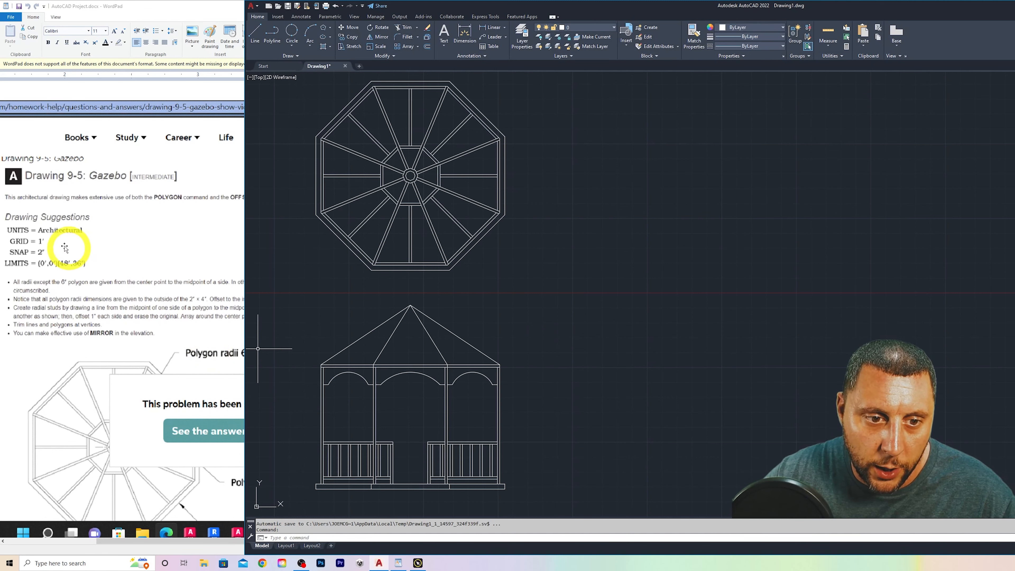
pyautogui.press('Escape')
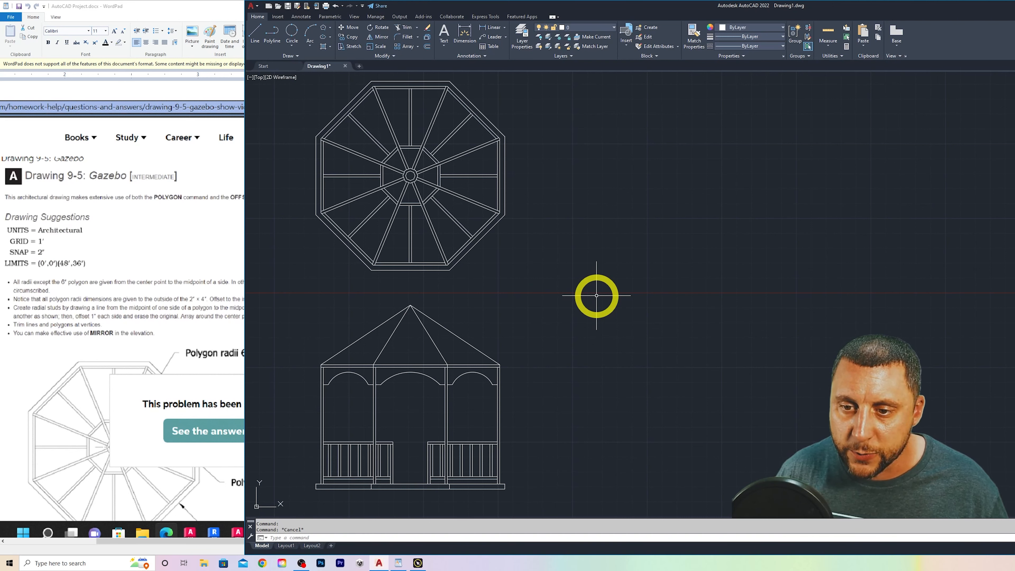
# Turn the drawing grid off and back on with the GRID command
pyautogui.write('grid')
pyautogui.press('Return')
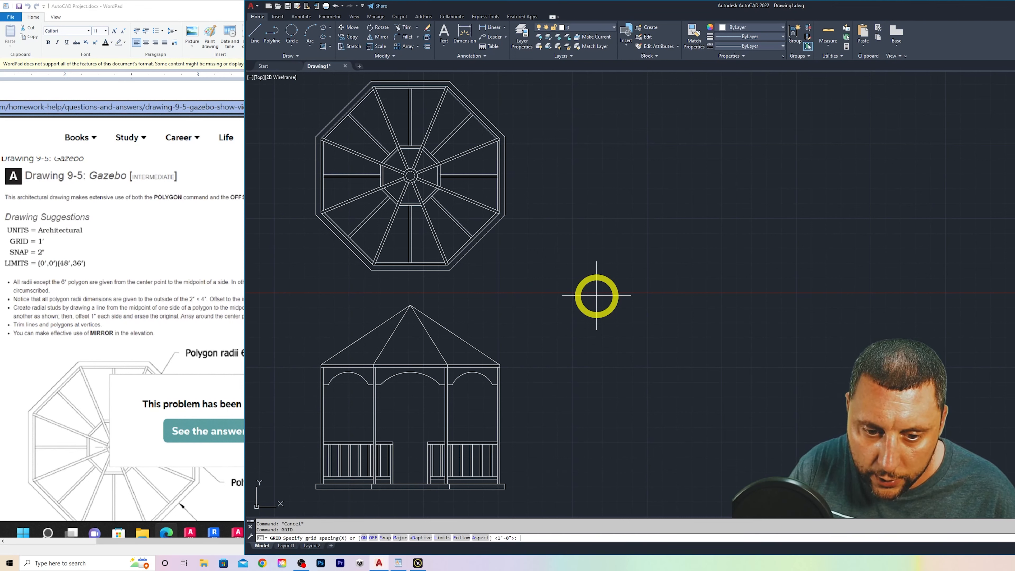
pyautogui.write('off')
pyautogui.press('Return')
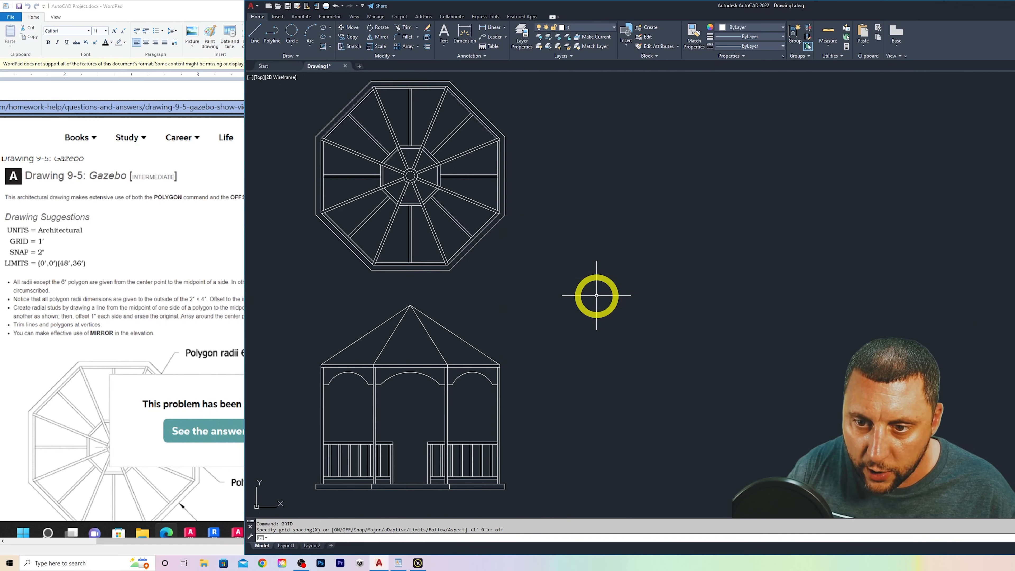
pyautogui.write('g')
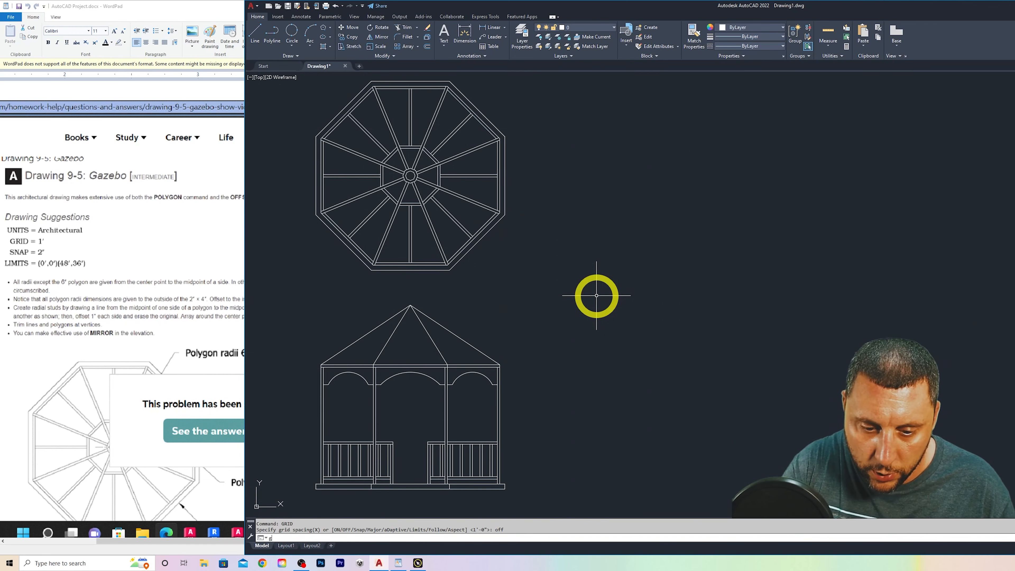
pyautogui.write('rid')
pyautogui.press('Return')
pyautogui.write('on')
pyautogui.press('Return')
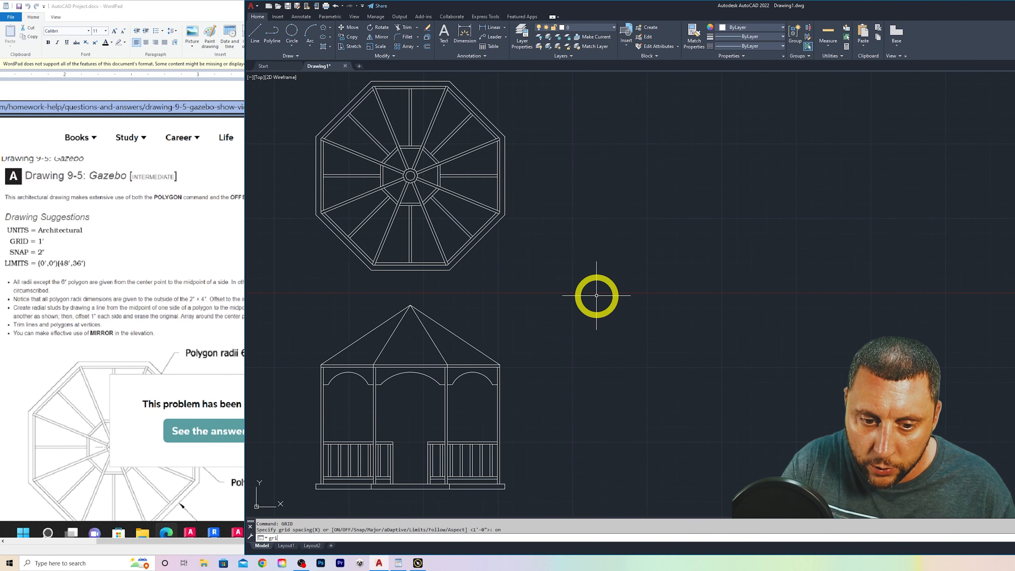
# Set the grid spacing to 1' and check the grid around the gazebo elevation
pyautogui.press('Return')
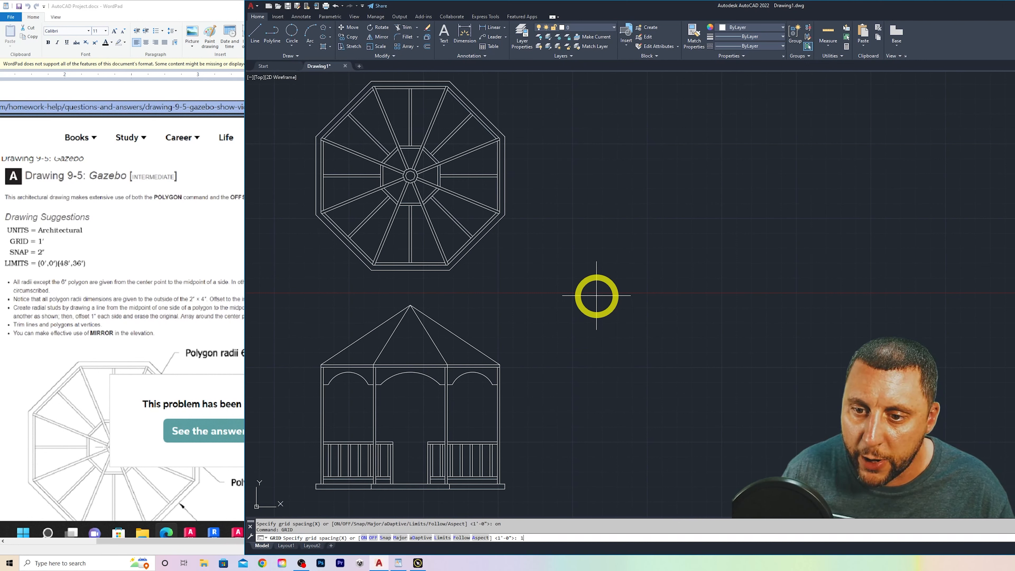
pyautogui.write("1'")
pyautogui.press('Return')
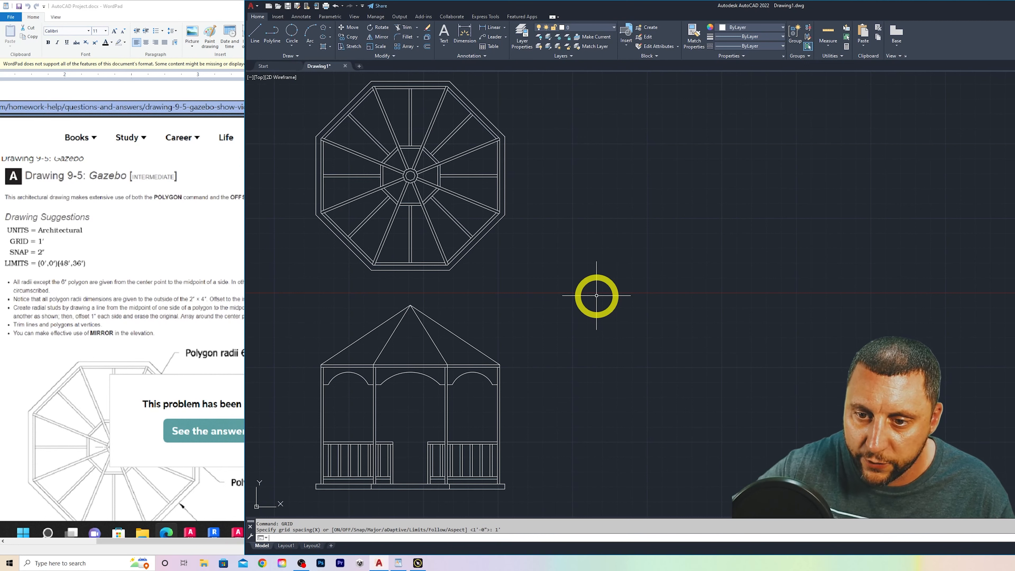
pyautogui.scroll(5, 486, 394)
pyautogui.scroll(6, 491, 395)
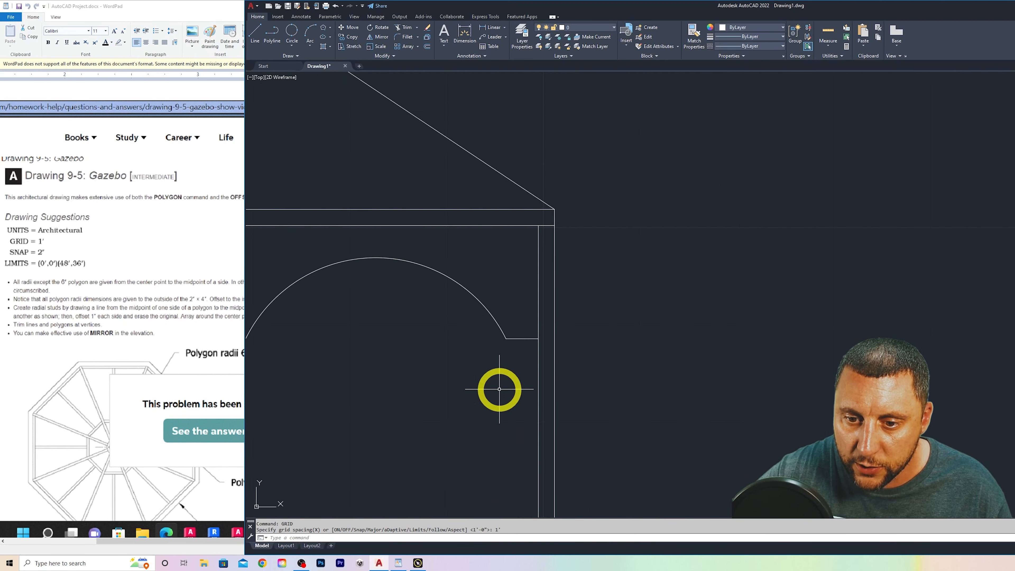
pyautogui.moveTo(491, 395)
pyautogui.mouseDown(button='middle')
pyautogui.moveTo(510, 367)
pyautogui.moveTo(623, 386)
pyautogui.mouseUp(button='middle')
pyautogui.scroll(-5, 495, 380)
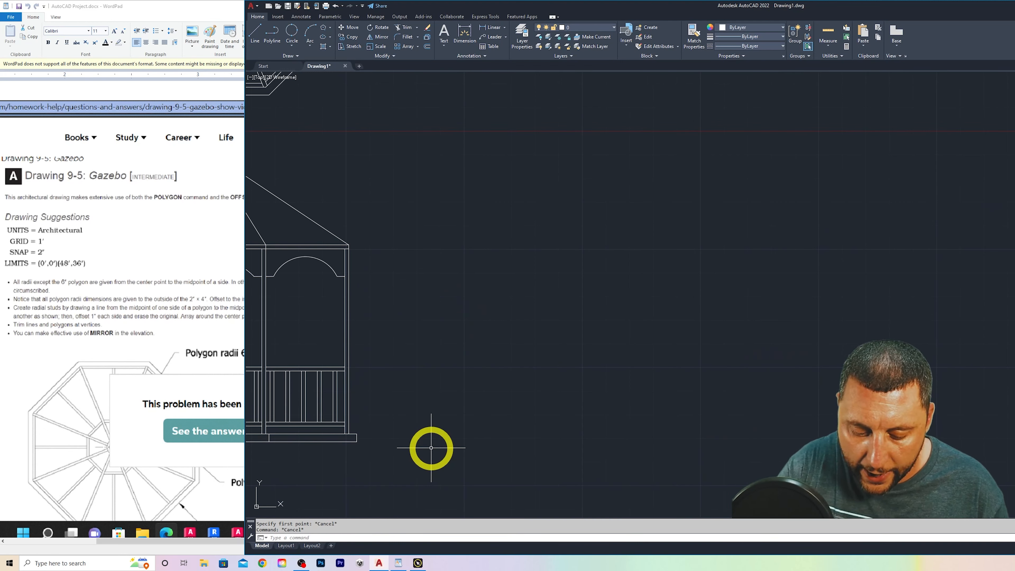
# Turn snap on and set the snap spacing to 2 inches
pyautogui.write('snap')
pyautogui.press('Return')
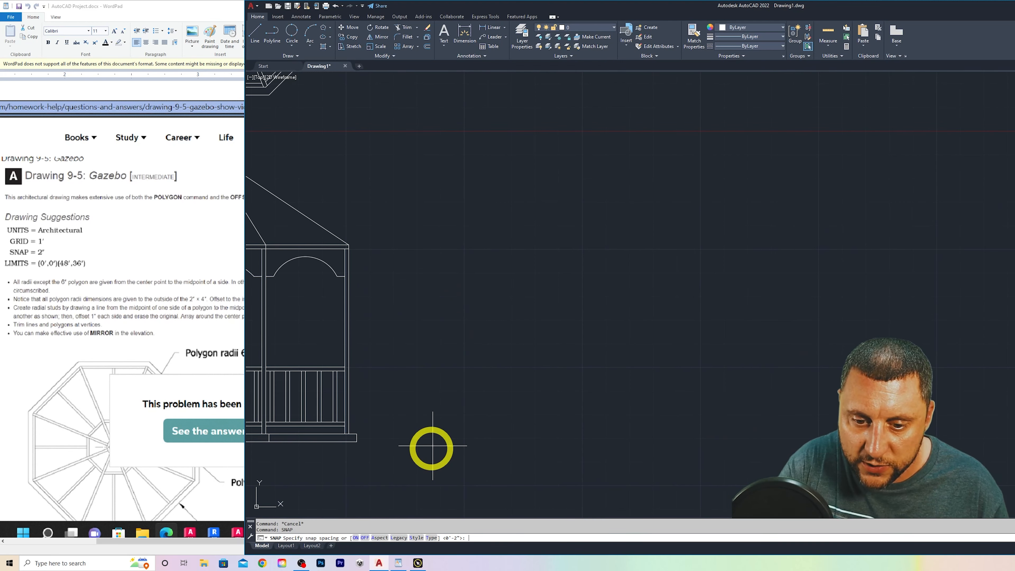
pyautogui.write('on')
pyautogui.press('Return')
pyautogui.write('snap')
pyautogui.press('Return')
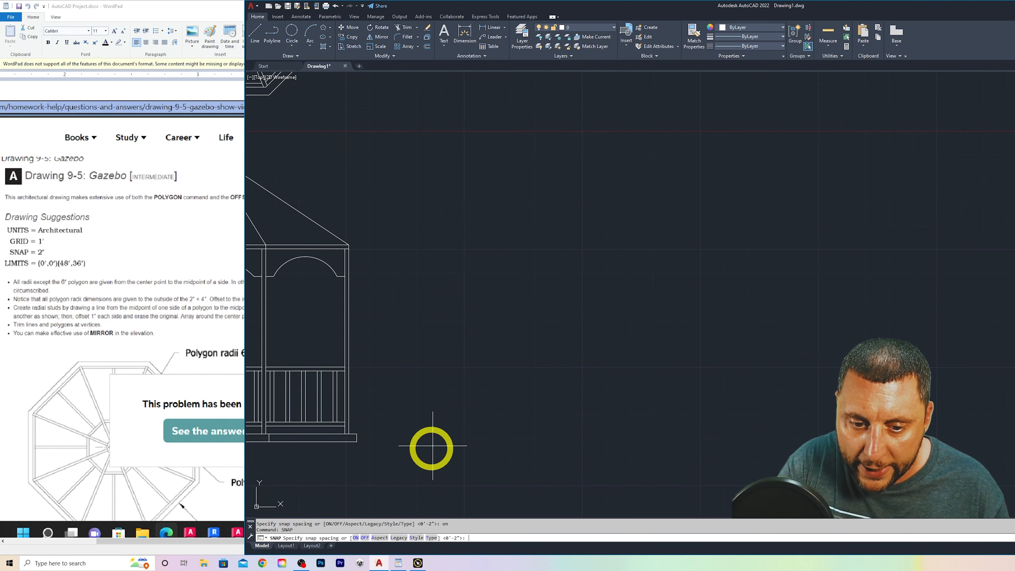
pyautogui.write('2')
pyautogui.press('Return')
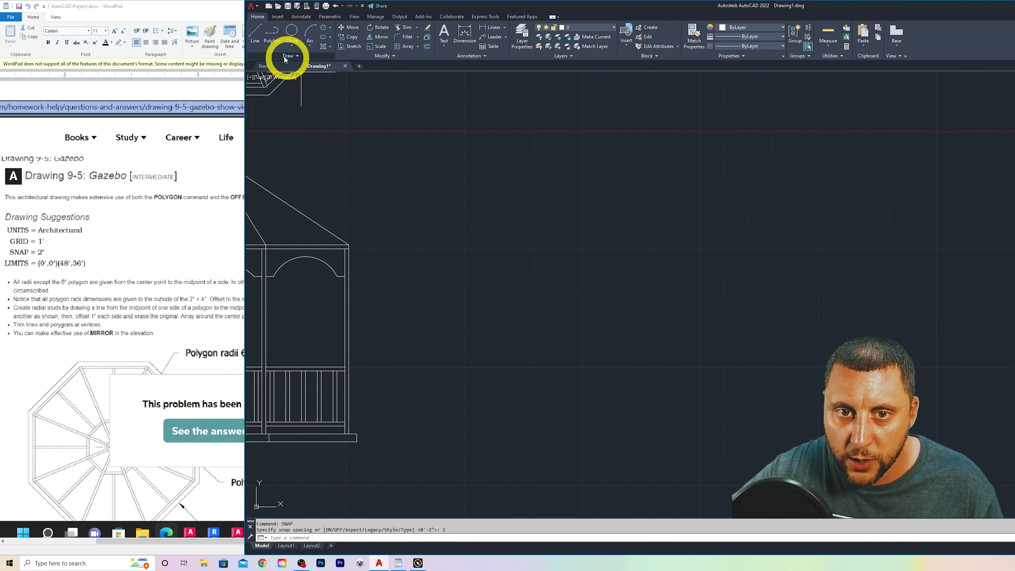
pyautogui.click(258, 34)
pyautogui.scroll(3, 400, 265)
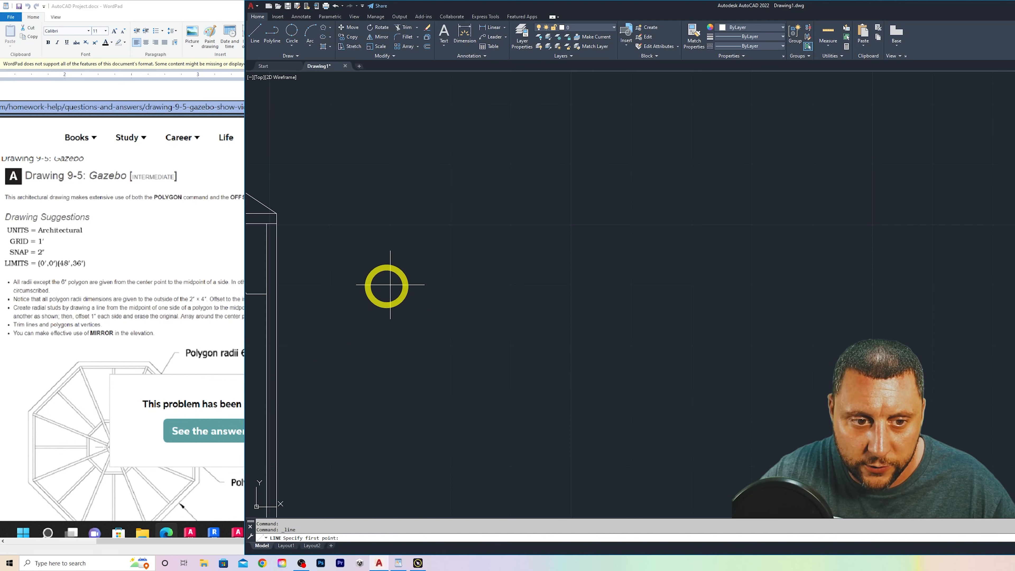
pyautogui.press('Escape')
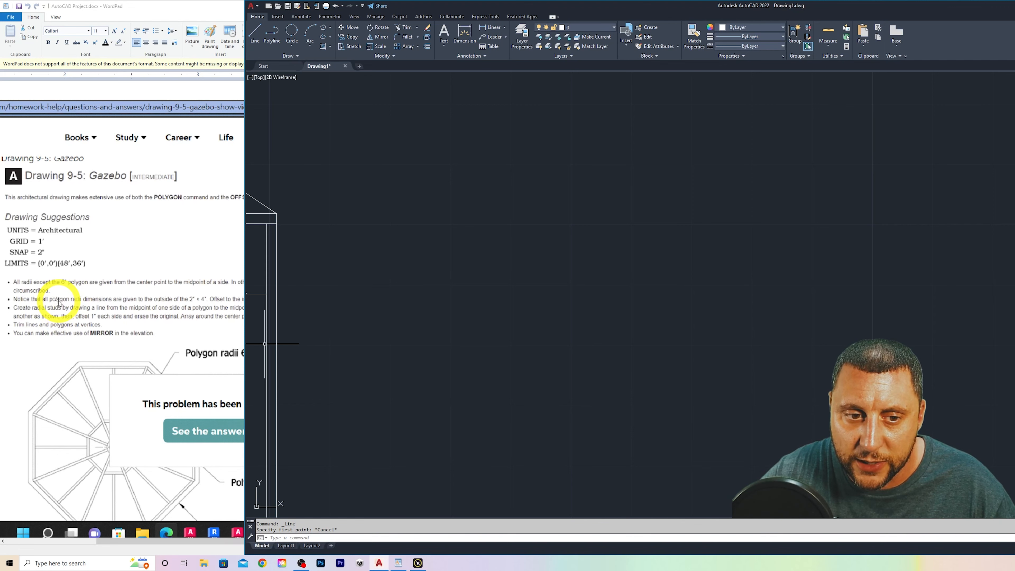
# Turn on limits checking for model space with the LIMITS command
pyautogui.scroll(-2, 59, 303)
pyautogui.scroll(-8, 301, 344)
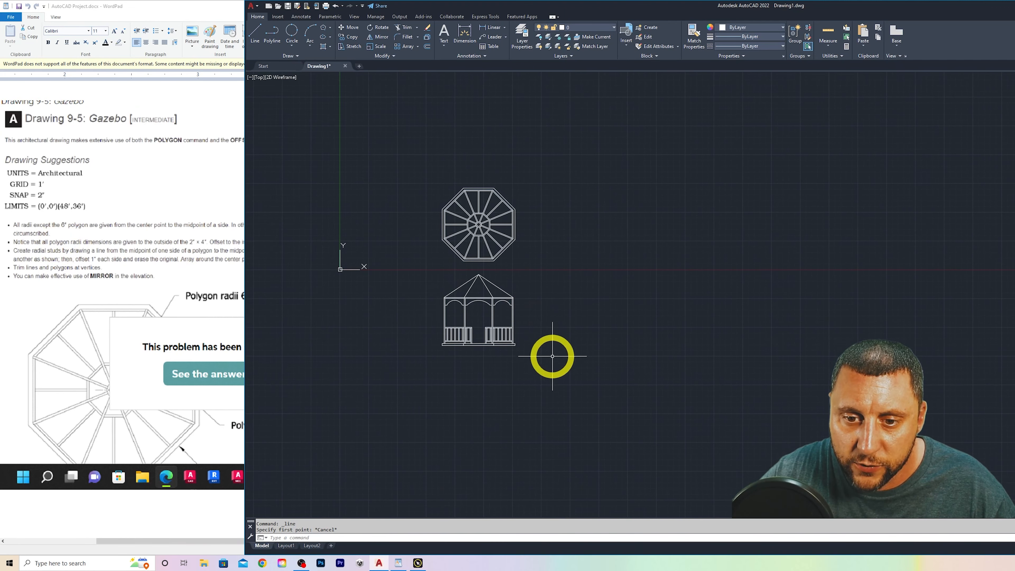
pyautogui.moveTo(480, 316); pyautogui.dragTo(527, 393, button='middle')
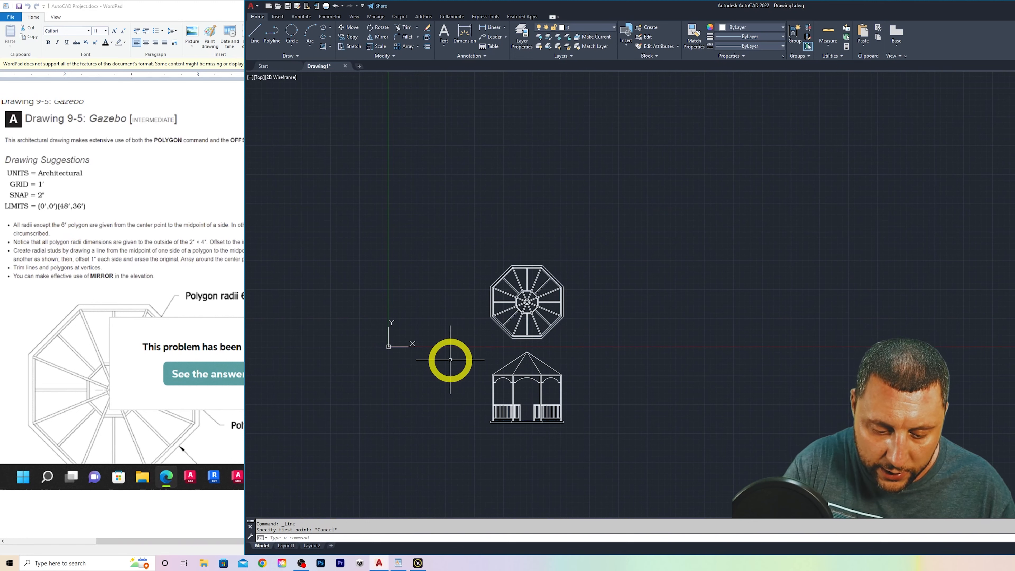
pyautogui.write('limits')
pyautogui.press('Return')
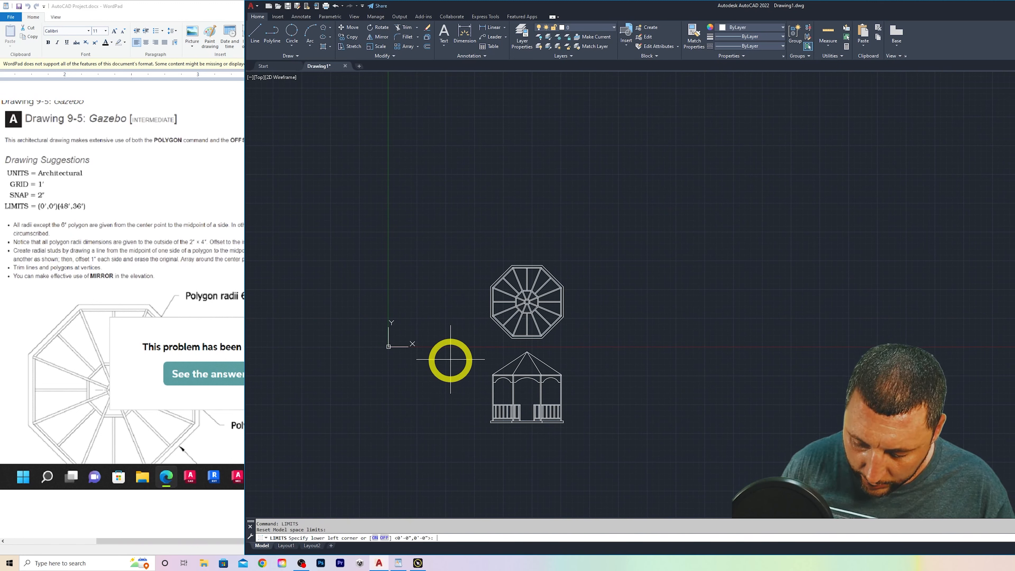
pyautogui.write('on')
pyautogui.press('Return')
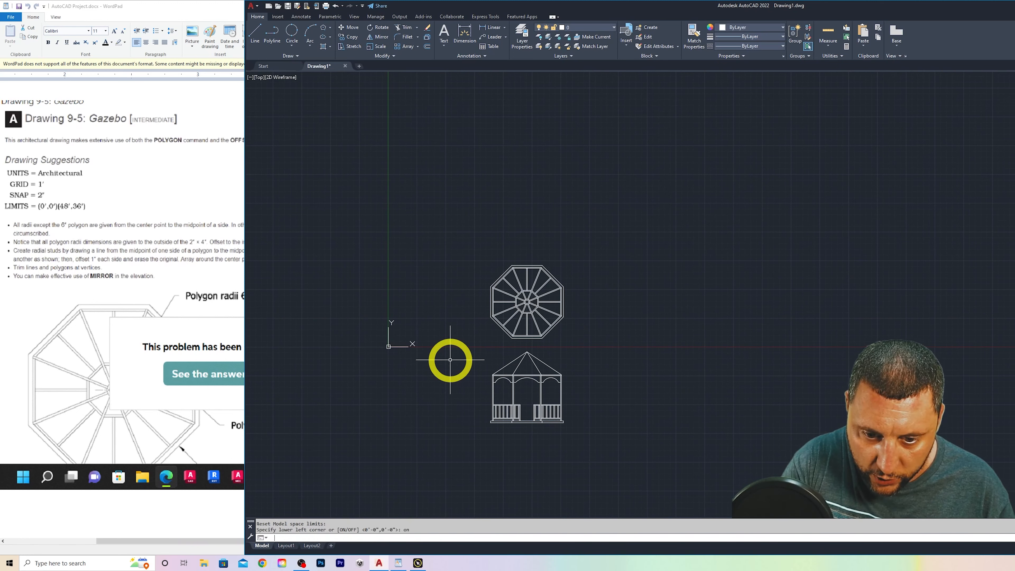
# Set the model space limits to a lower corner at 0,0 and an upper corner at 12',12'
pyautogui.write('limits')
pyautogui.press('Return')
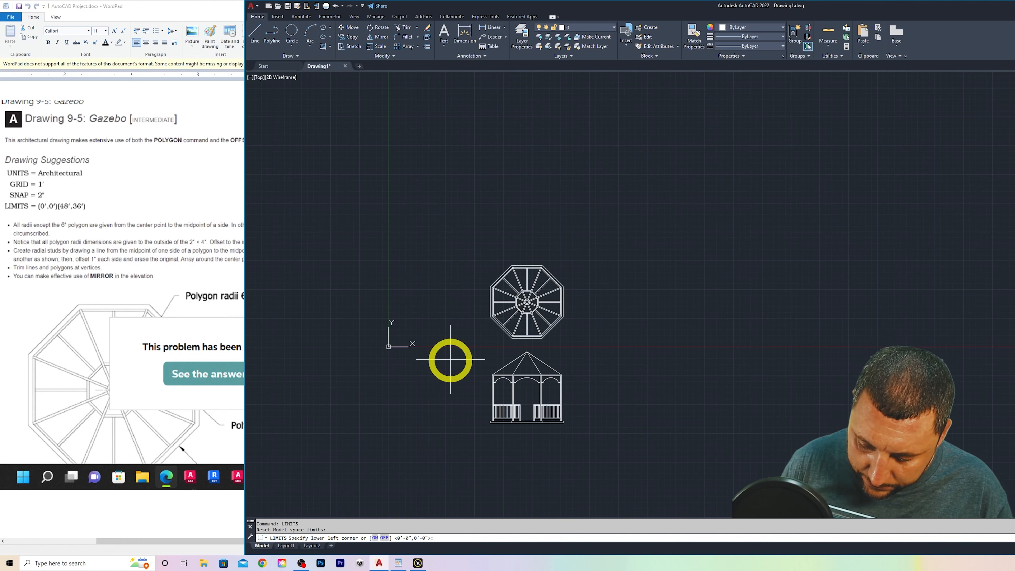
pyautogui.write('0,0')
pyautogui.press('Return')
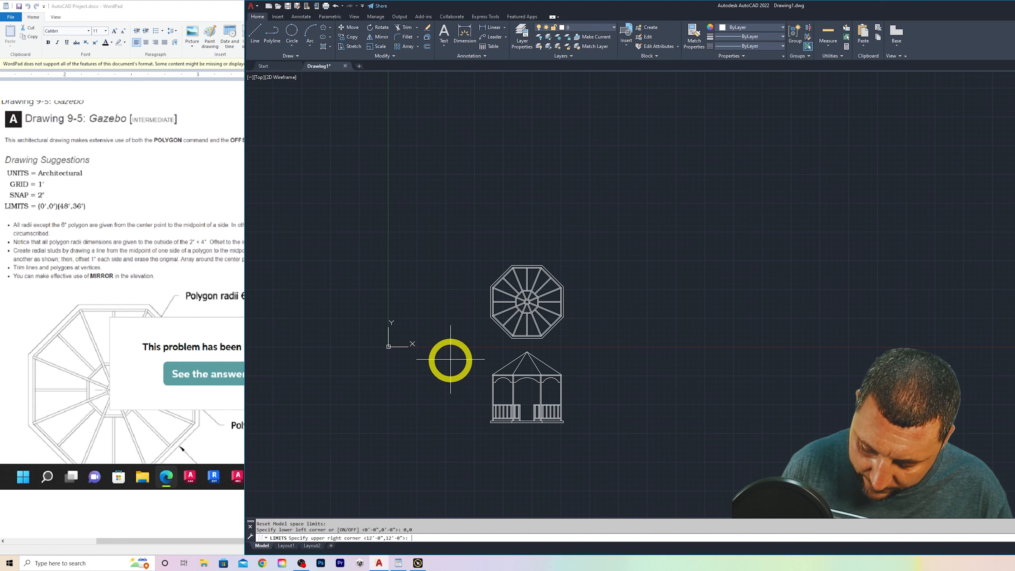
pyautogui.write("12',")
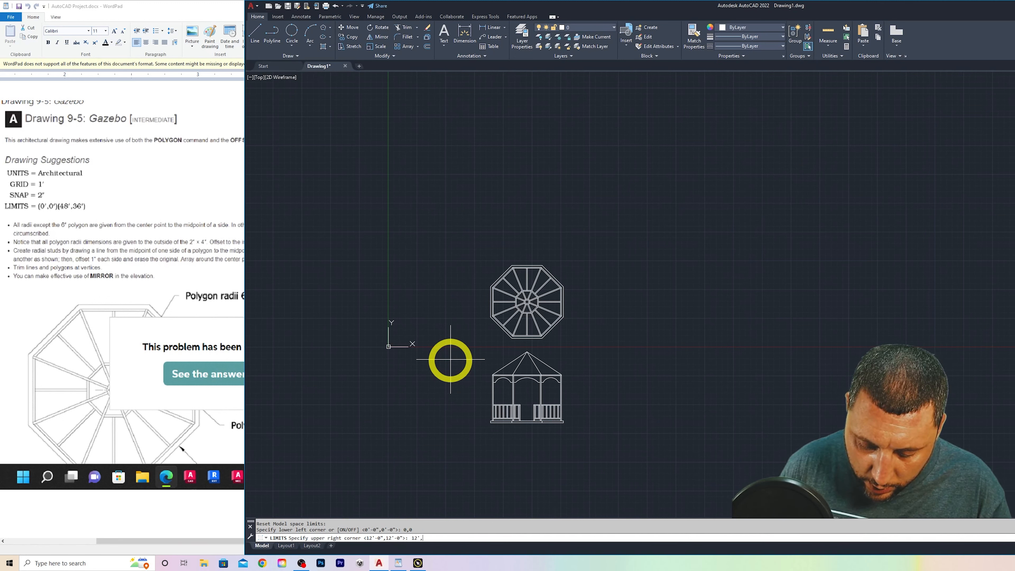
pyautogui.write("12'")
pyautogui.press('Return')
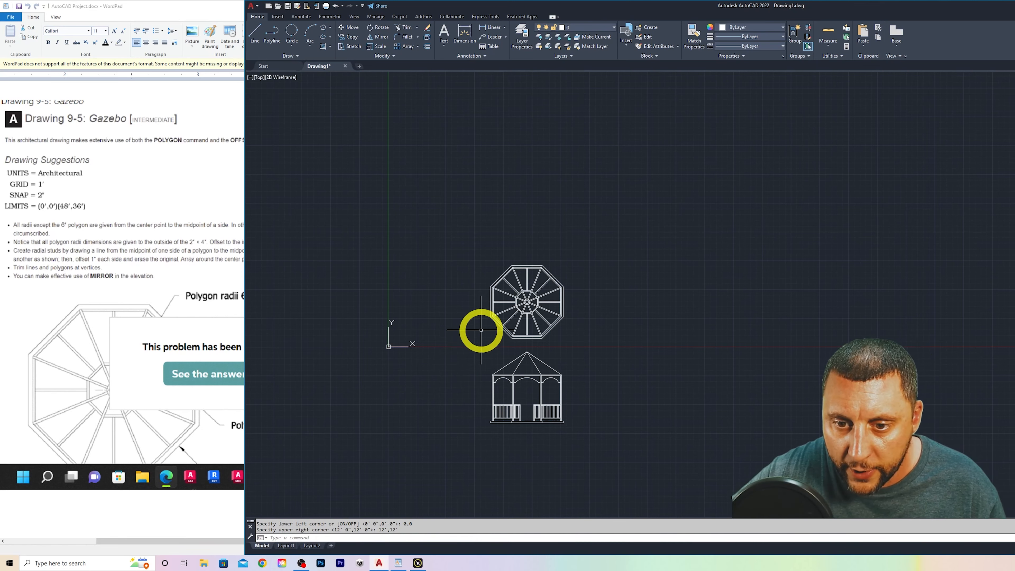
# Test the limits by drawing a chain of freehand line segments near the origin, trying points inside and outside the boundary
pyautogui.scroll(2, 463, 304)
pyautogui.click(255, 33)
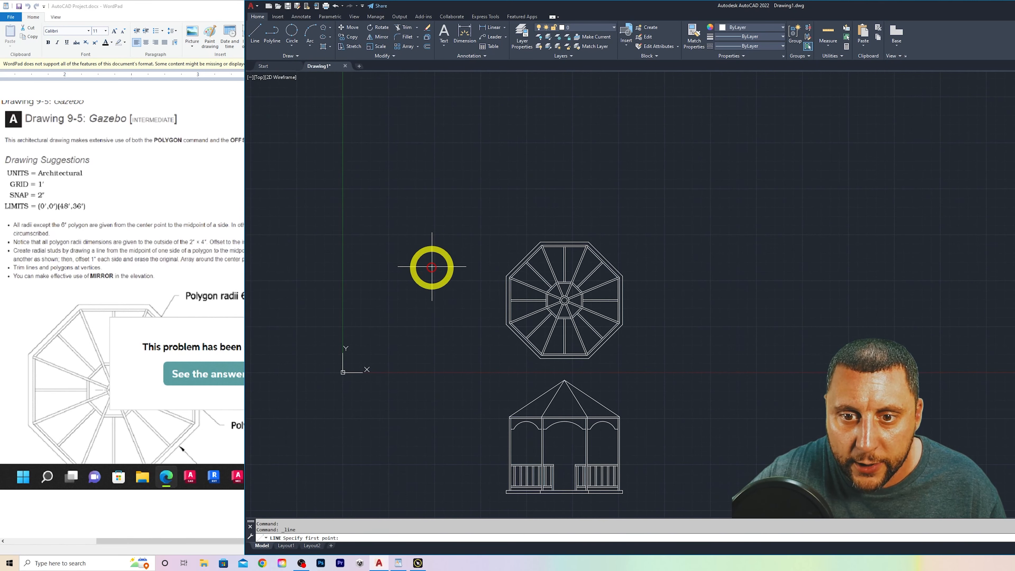
pyautogui.click(413, 266)
pyautogui.click(623, 114)
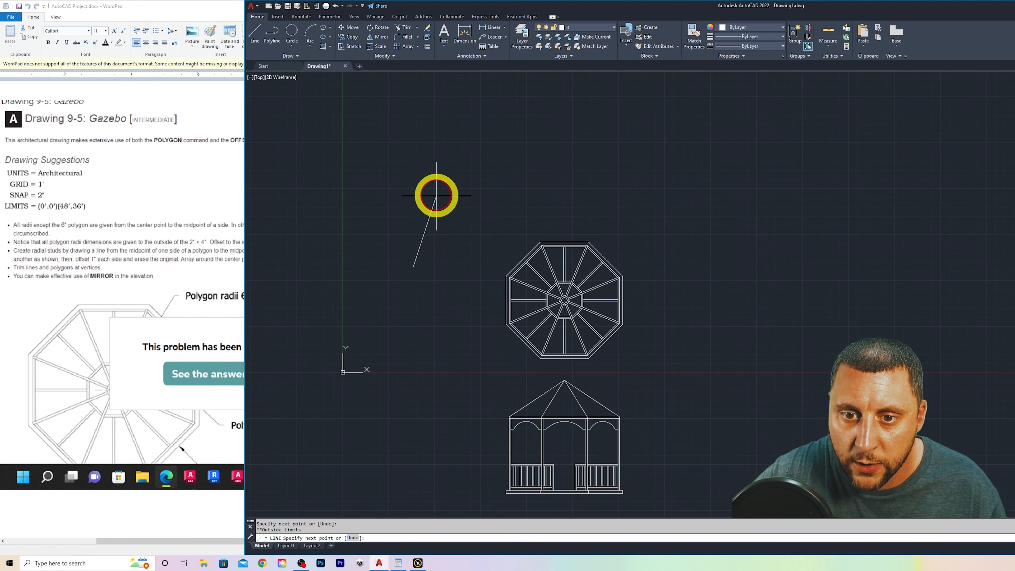
pyautogui.click(431, 302)
pyautogui.click(390, 291)
pyautogui.click(359, 291)
pyautogui.click(359, 313)
pyautogui.click(408, 333)
pyautogui.click(424, 347)
pyautogui.click(351, 343)
pyautogui.click(379, 399)
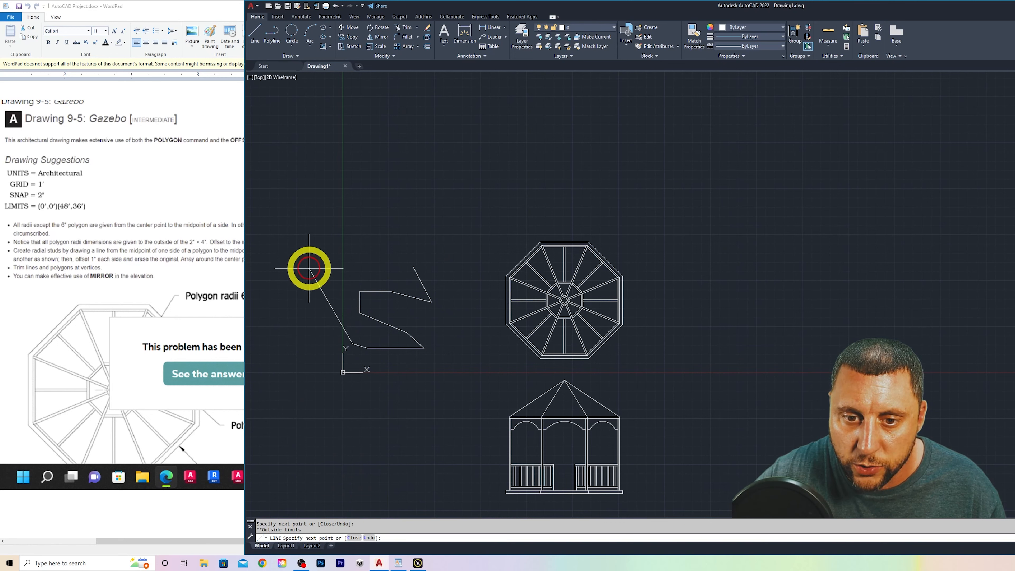
pyautogui.press('Escape')
# Erase all the test line segments near the origin
pyautogui.click(366, 361)
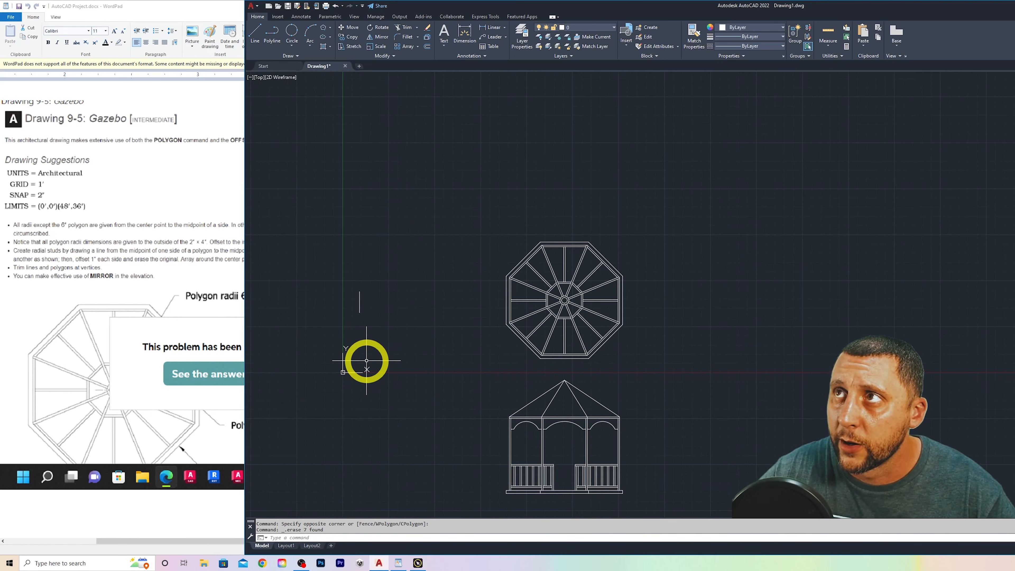
pyautogui.click(391, 288)
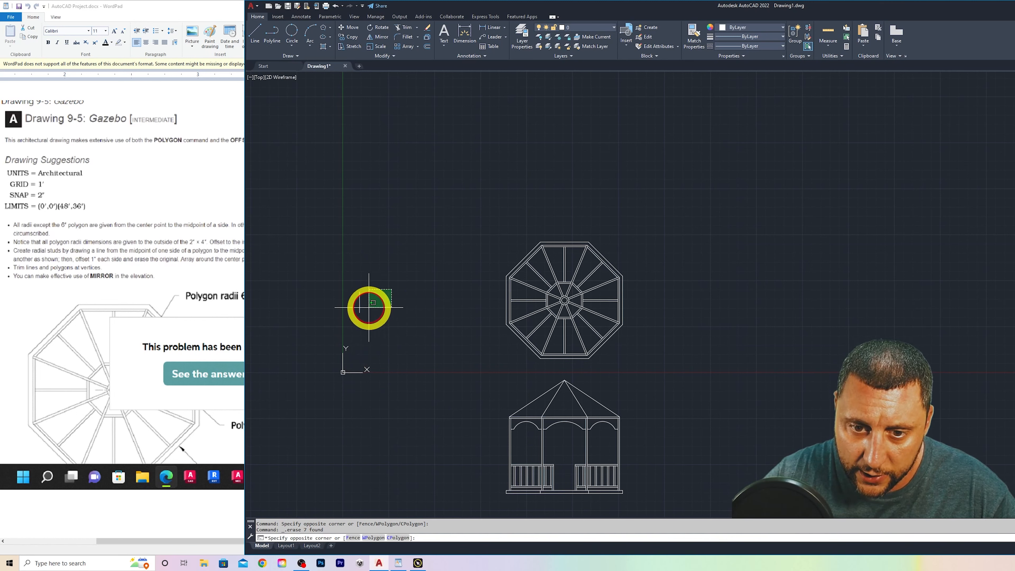
pyautogui.click(360, 318)
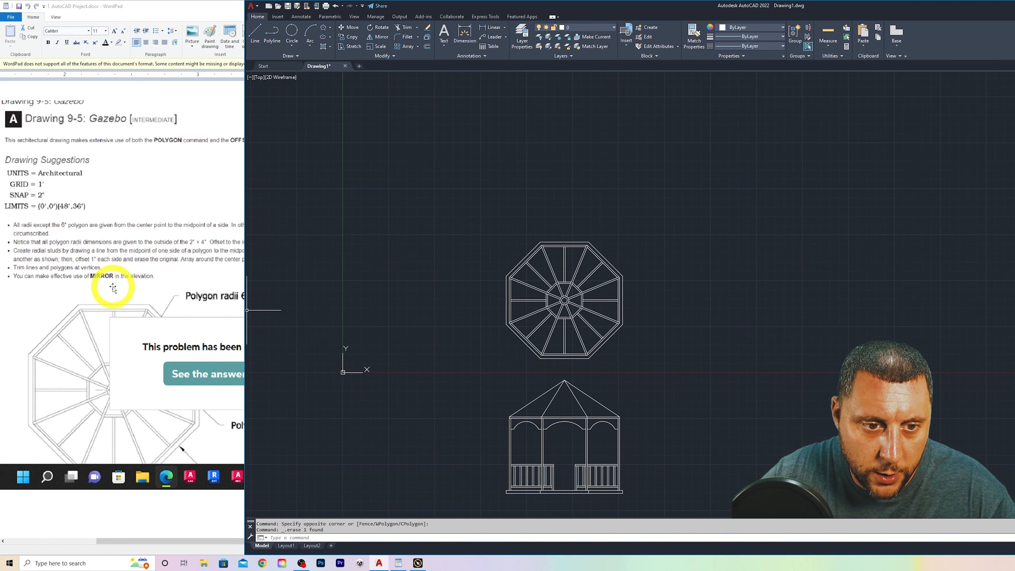
# Review the drawing notes and roof framing polygon radii in the WordPad reference, and return to the gazebo plan's central hub in AutoCAD
pyautogui.click(232, 240)
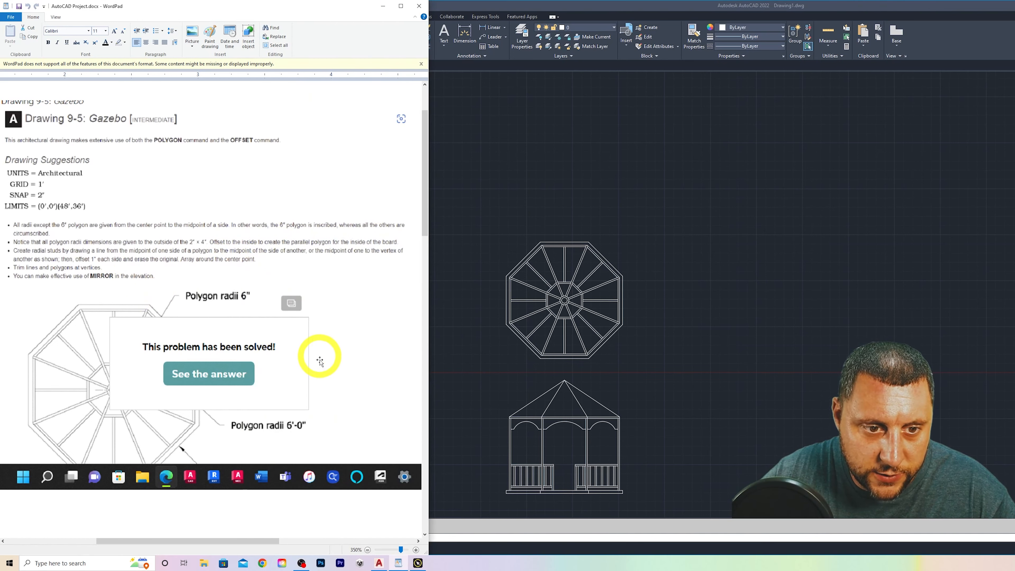
pyautogui.scroll(-5, 318, 362)
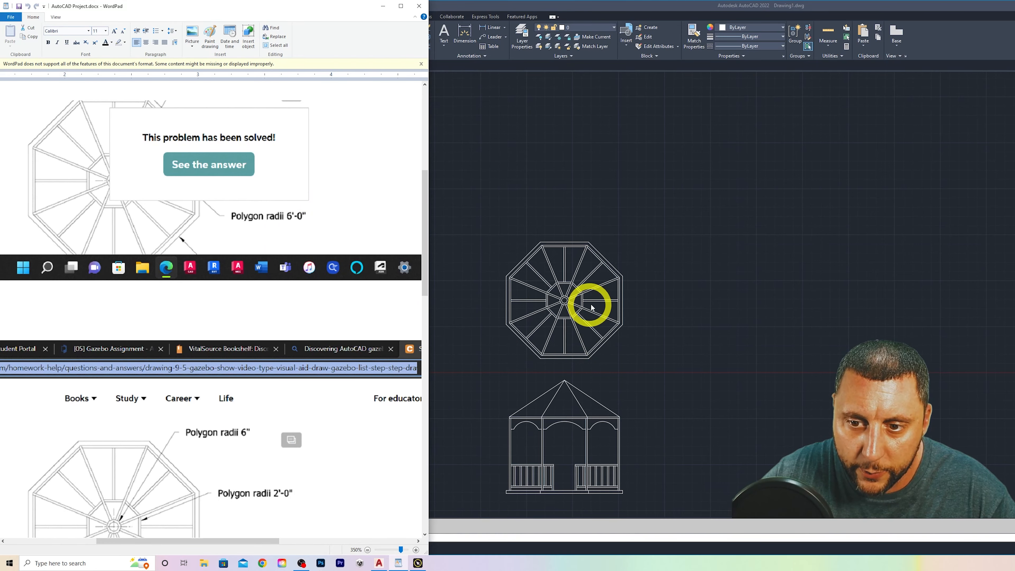
pyautogui.scroll(-3, 288, 377)
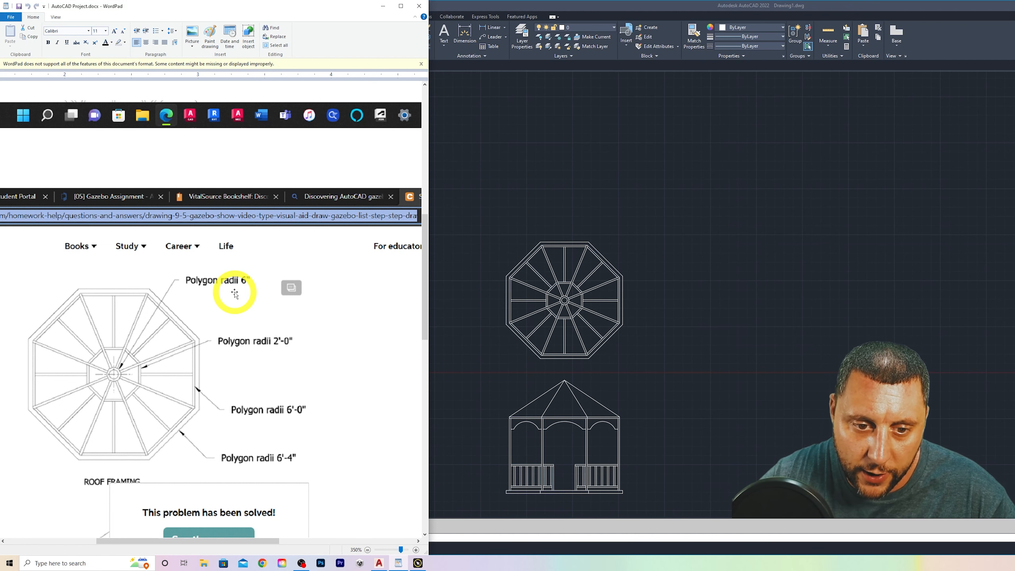
pyautogui.scroll(10, 235, 299)
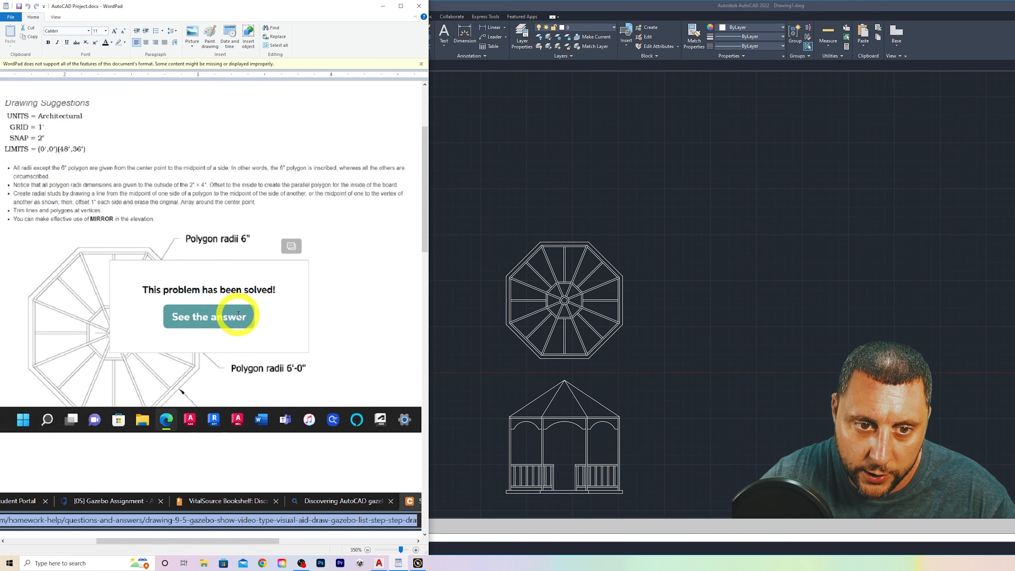
pyautogui.scroll(5, 239, 314)
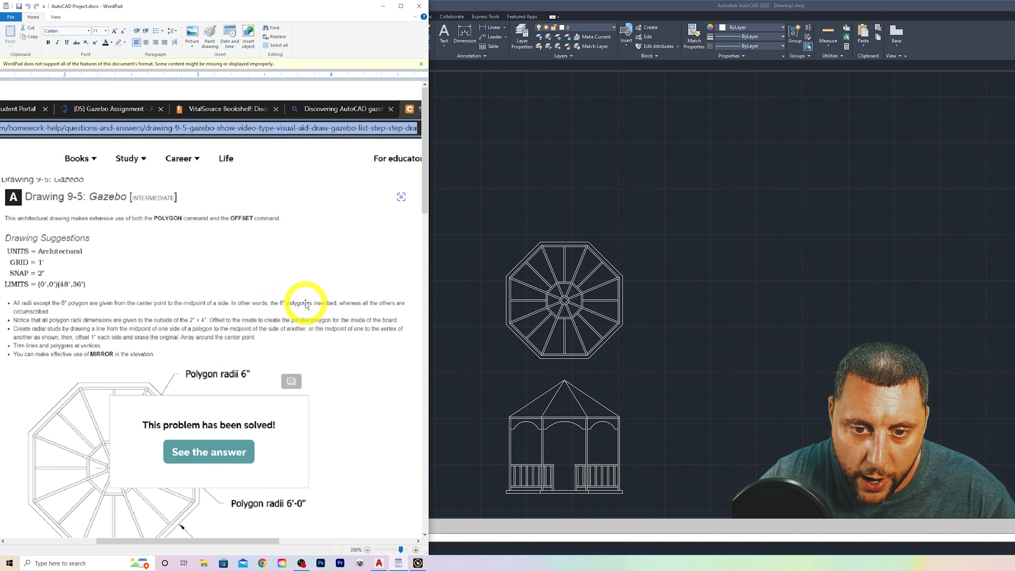
pyautogui.click(570, 303)
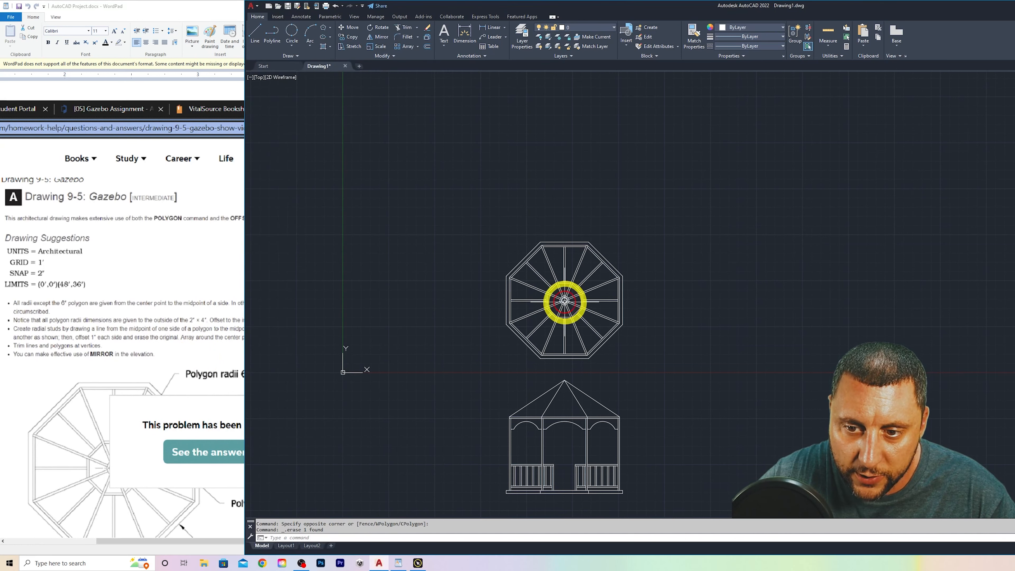
pyautogui.scroll(12, 566, 301)
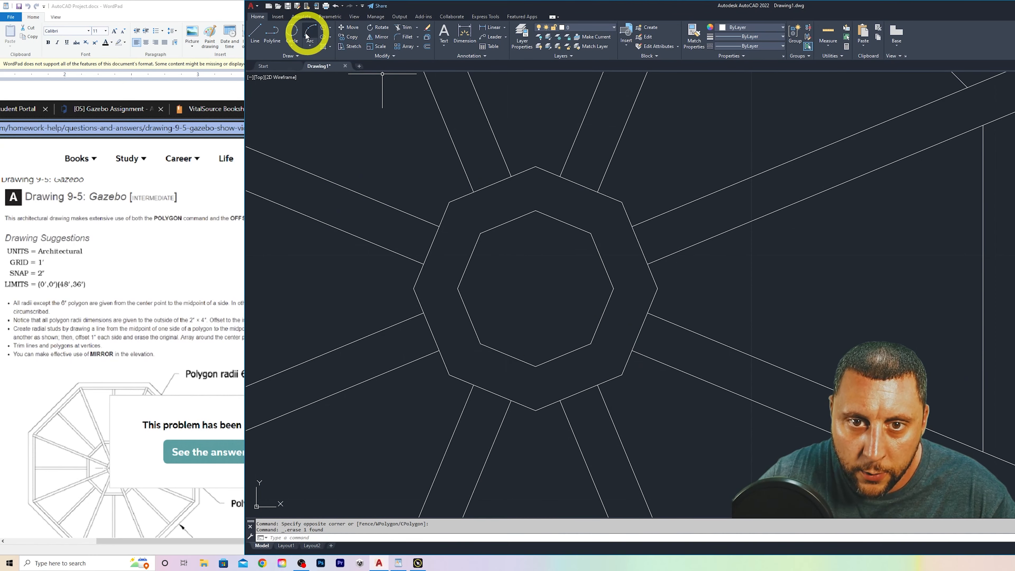
pyautogui.click(294, 32)
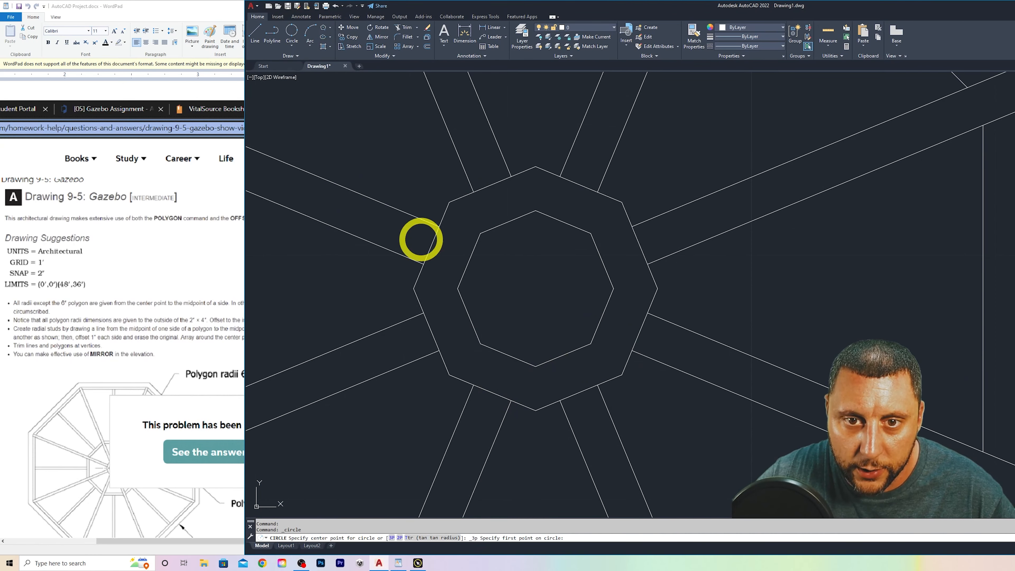
pyautogui.click(256, 32)
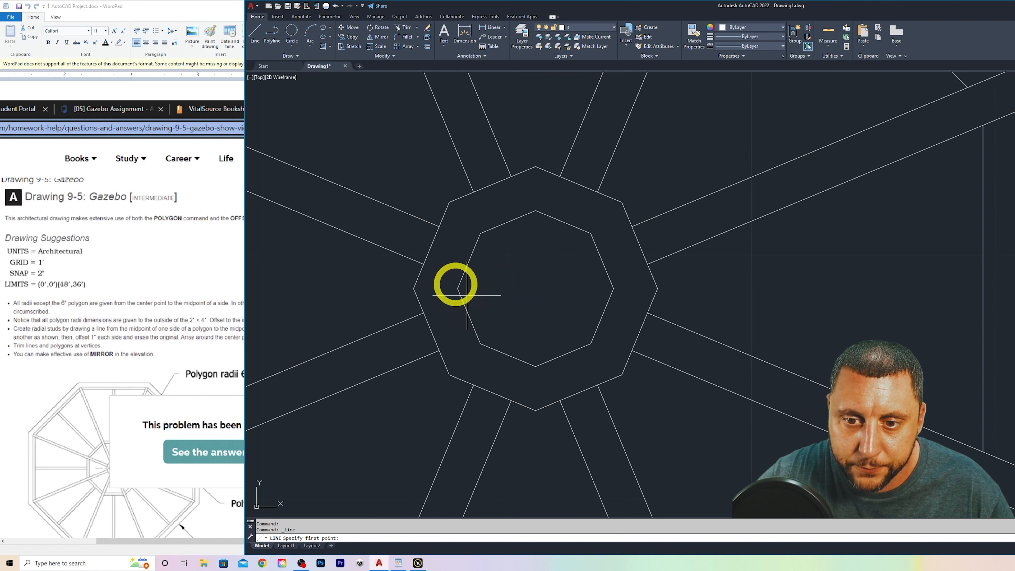
pyautogui.press('Escape')
pyautogui.press('Escape')
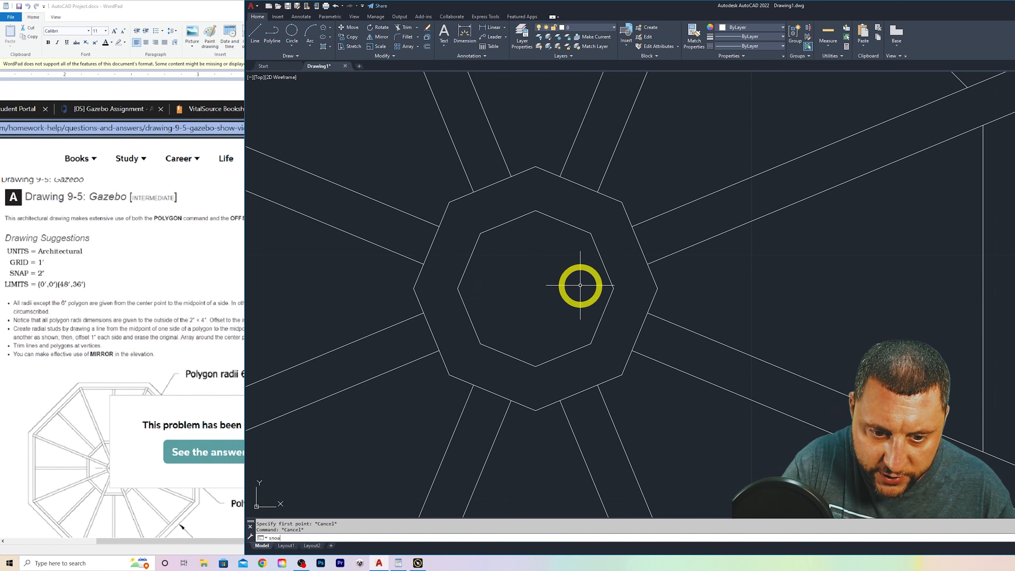
# Turn snap off with the SNAP command
pyautogui.write('ssn')
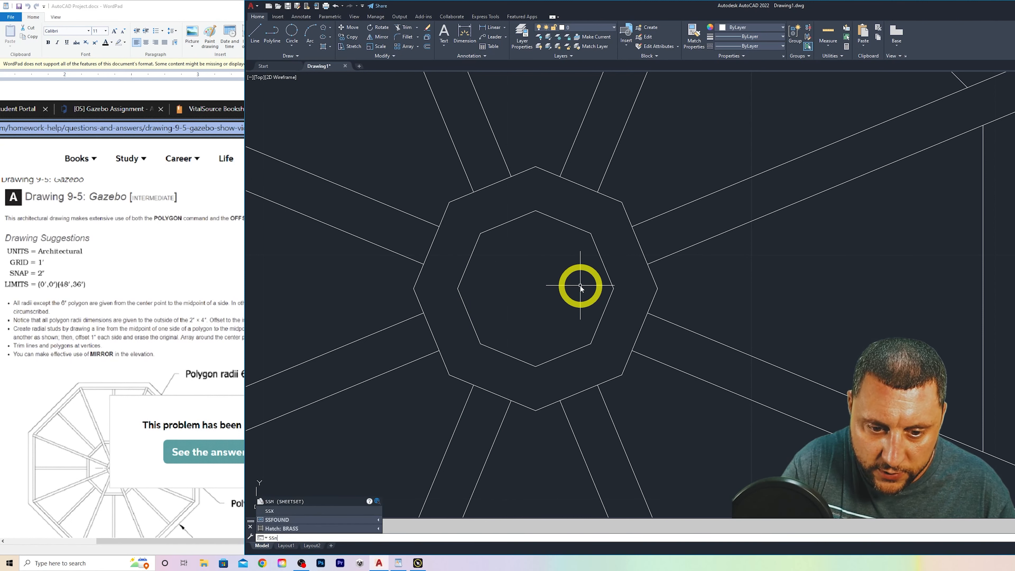
pyautogui.write('ap')
pyautogui.press('Return')
pyautogui.write('off')
pyautogui.press('Return')
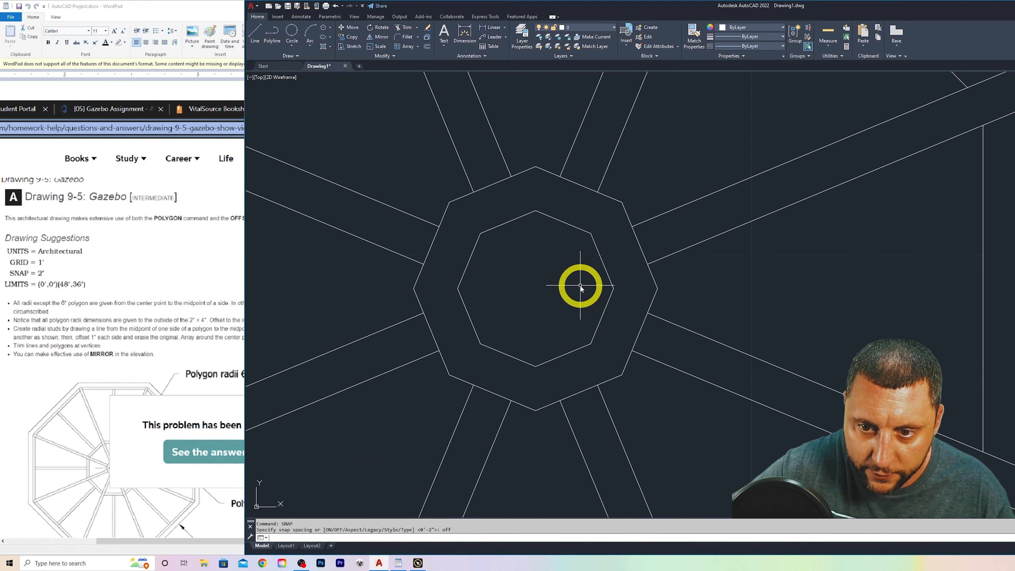
pyautogui.click(255, 36)
pyautogui.click(469, 302)
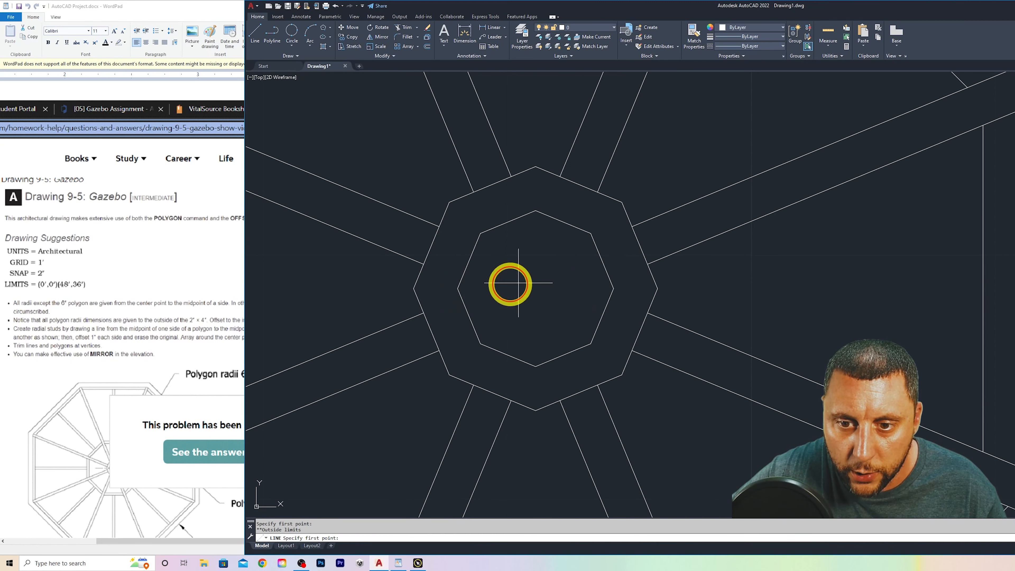
pyautogui.press('Escape')
pyautogui.press('Escape')
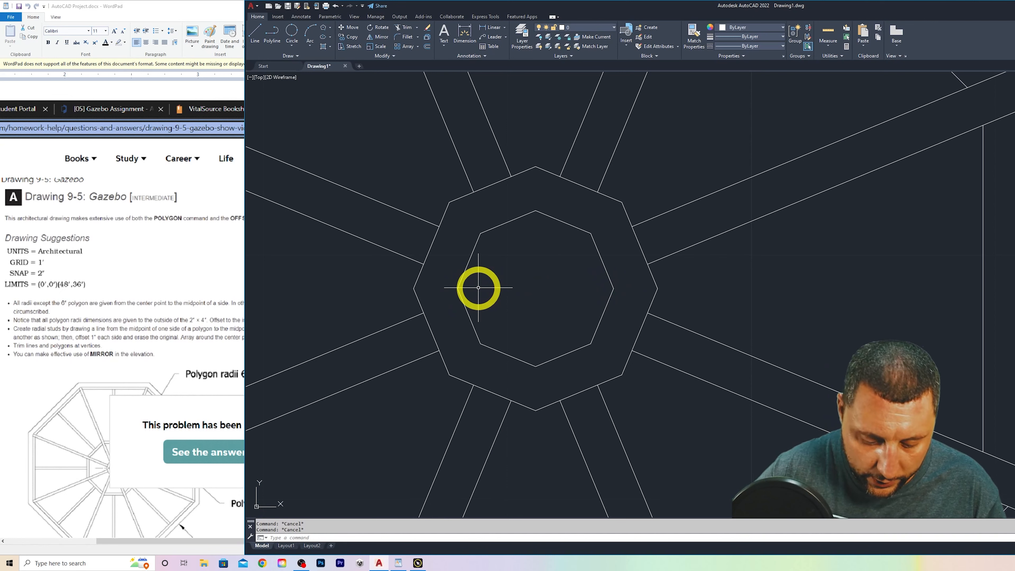
# Turn off limits checking for model space with the LIMITS command
pyautogui.write('off')
pyautogui.press('Return')
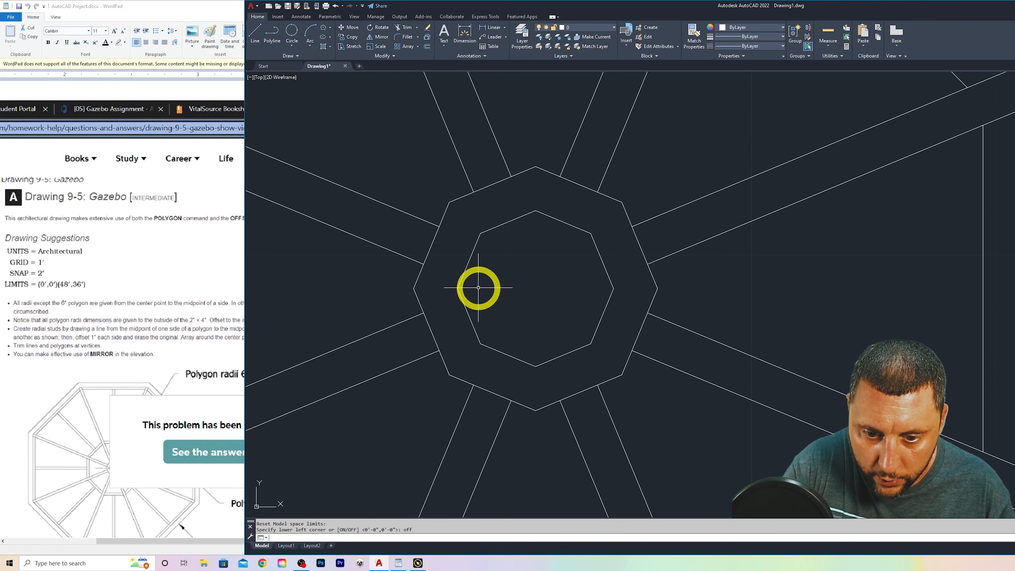
# Draw a horizontal line across the hub's inner octagon, connecting its two opposite side vertices
pyautogui.click(260, 34)
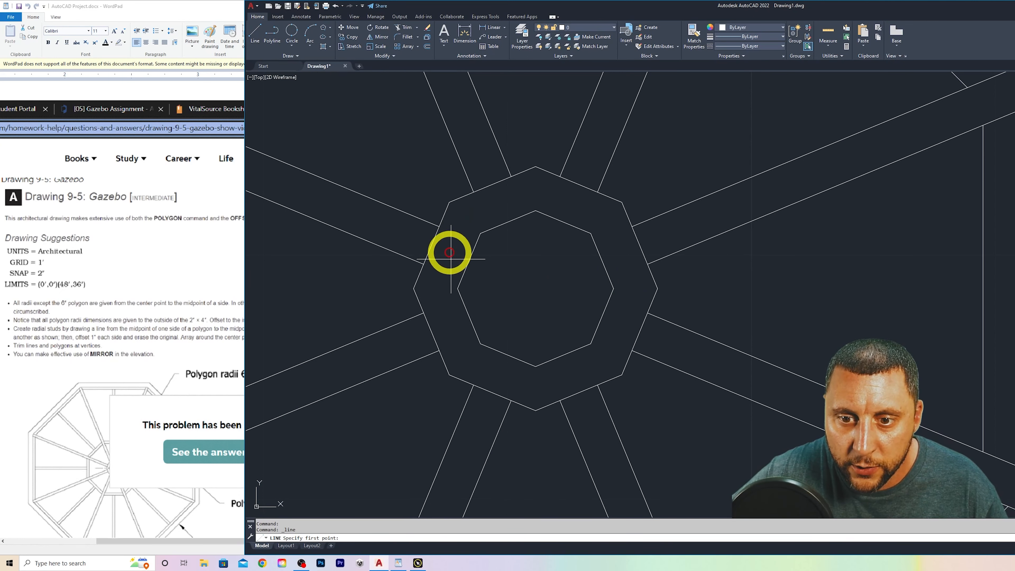
pyautogui.click(458, 288)
pyautogui.click(614, 288)
pyautogui.press('Escape')
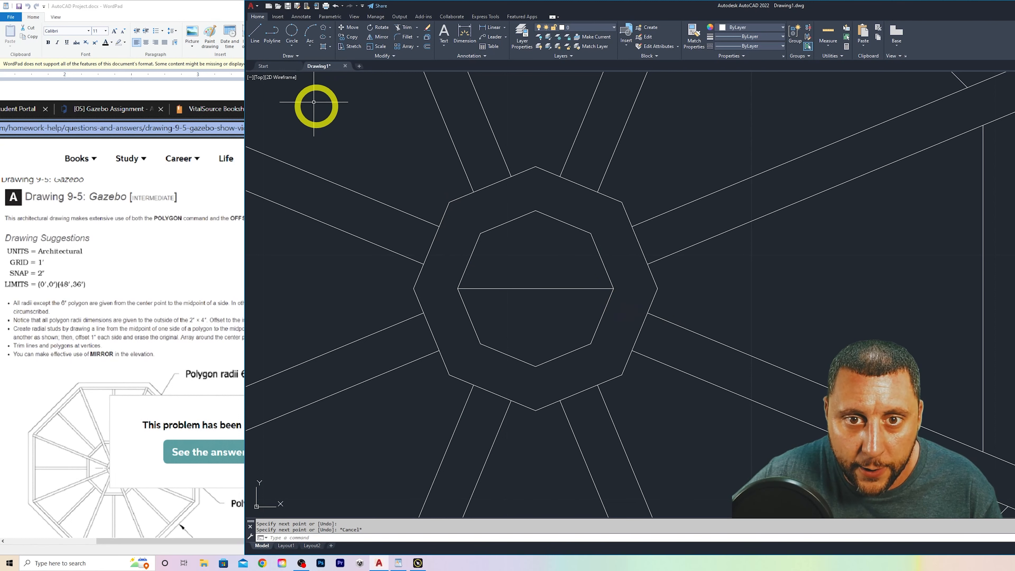
# Draw a center-radius circle with a 6" radius at the midpoint of the hub's horizontal line
pyautogui.click(291, 33)
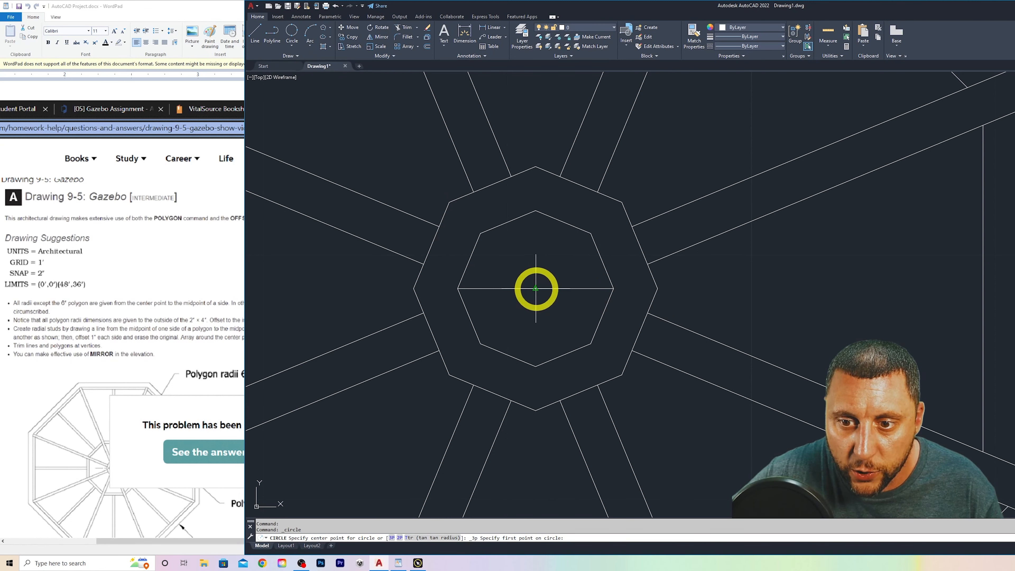
pyautogui.press('Escape')
pyautogui.click(295, 46)
pyautogui.click(306, 94)
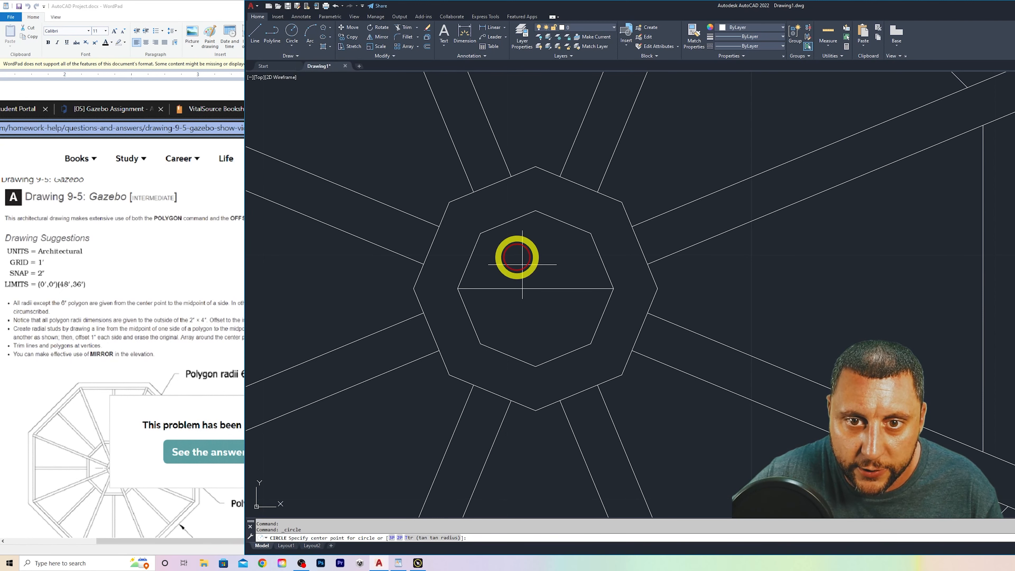
pyautogui.click(536, 289)
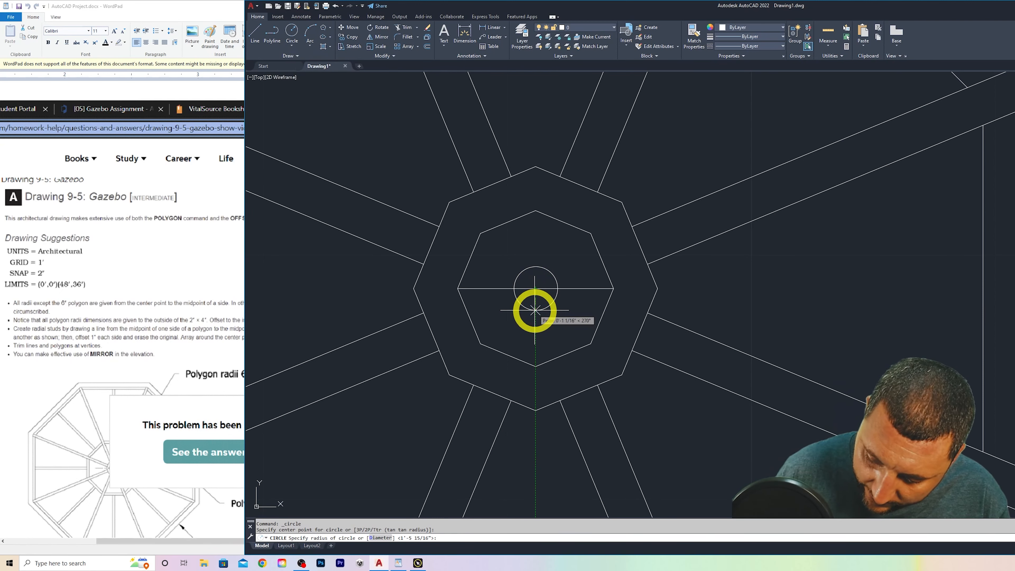
pyautogui.write('6')
pyautogui.press('Return')
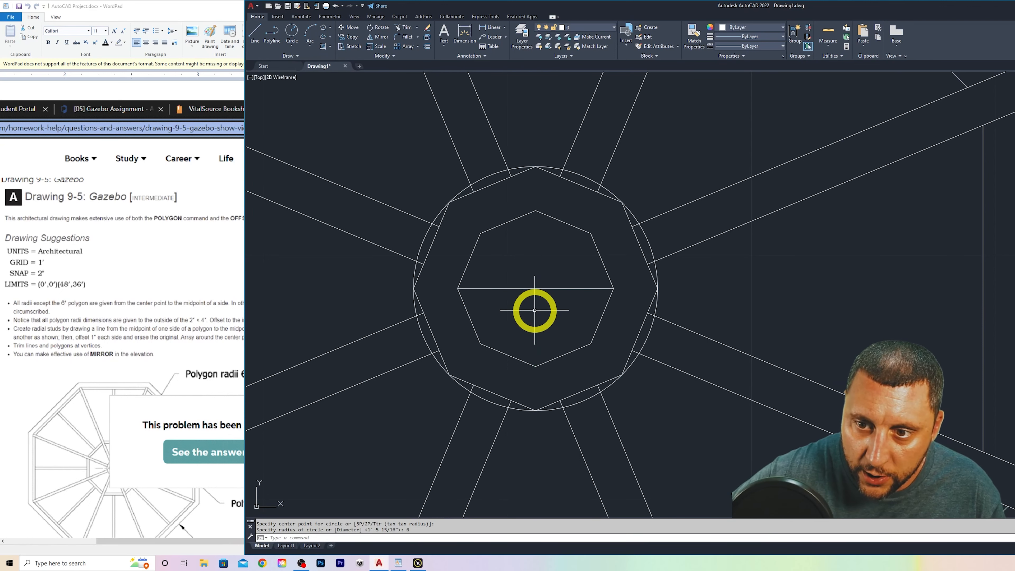
# Draw a circle from the hub's center out to the midpoint of the middle octagon's outer lower side
pyautogui.click(608, 196)
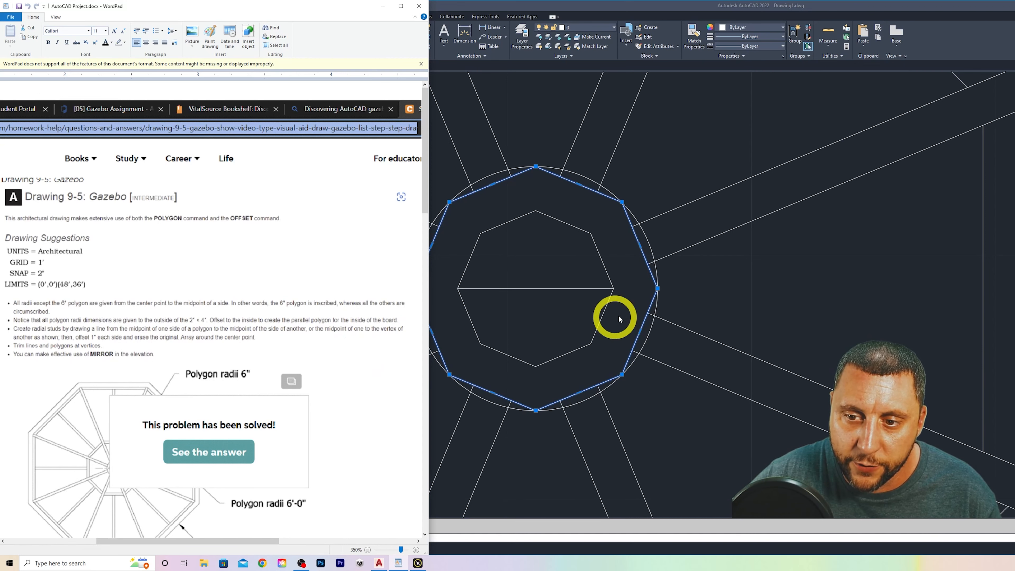
pyautogui.scroll(-5, 672, 311)
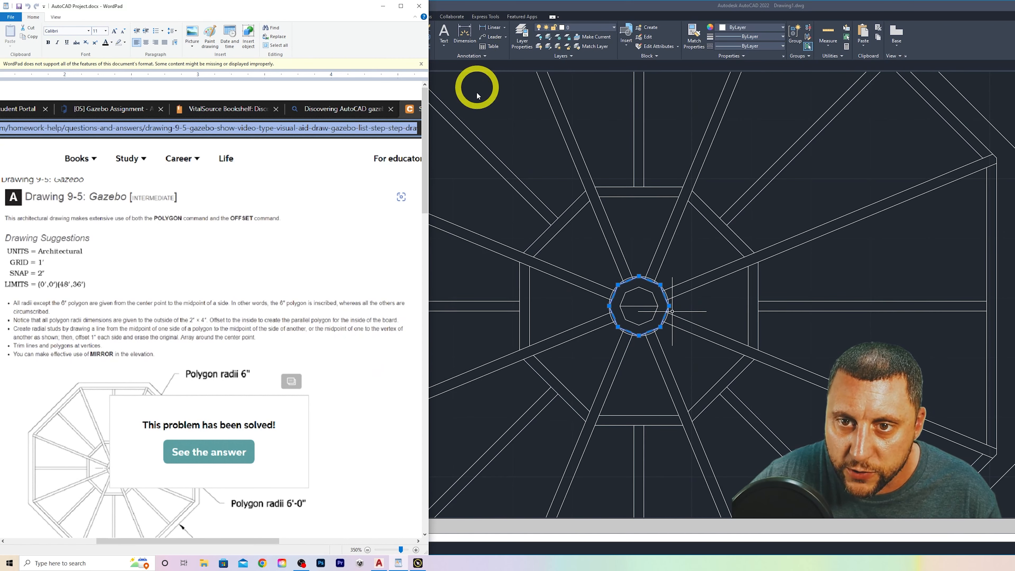
pyautogui.click(476, 109)
pyautogui.click(292, 32)
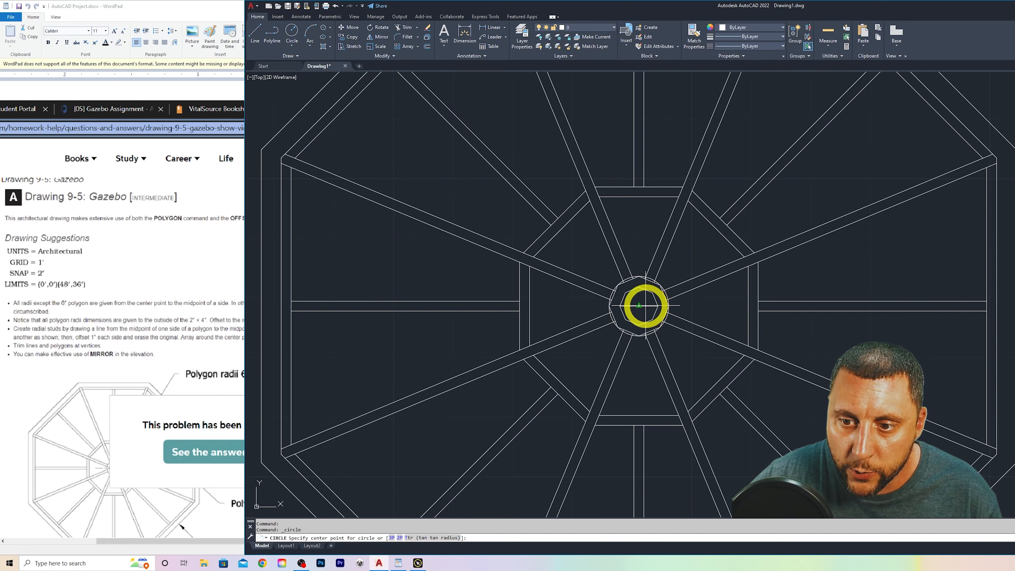
pyautogui.click(639, 306)
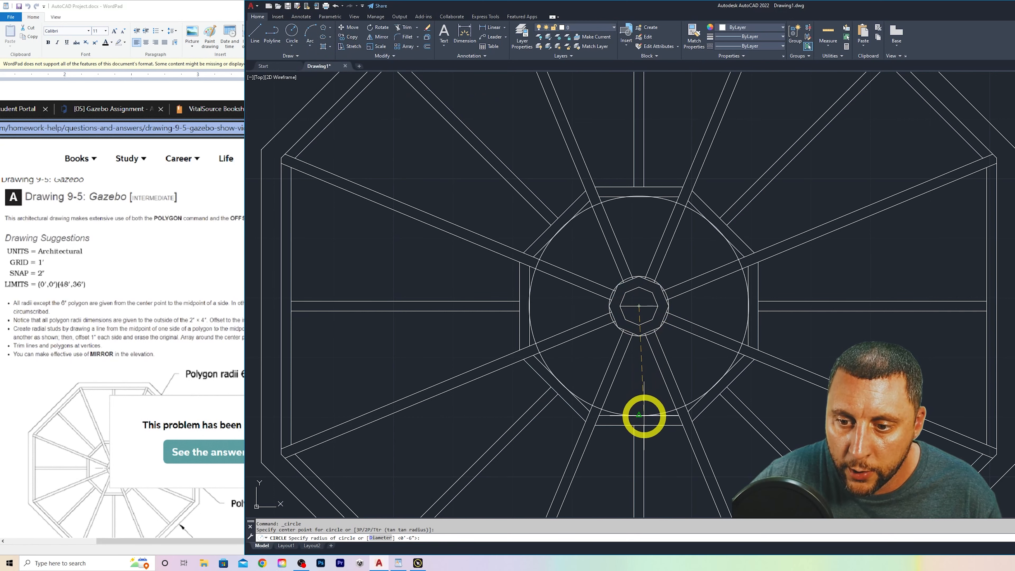
pyautogui.click(640, 425)
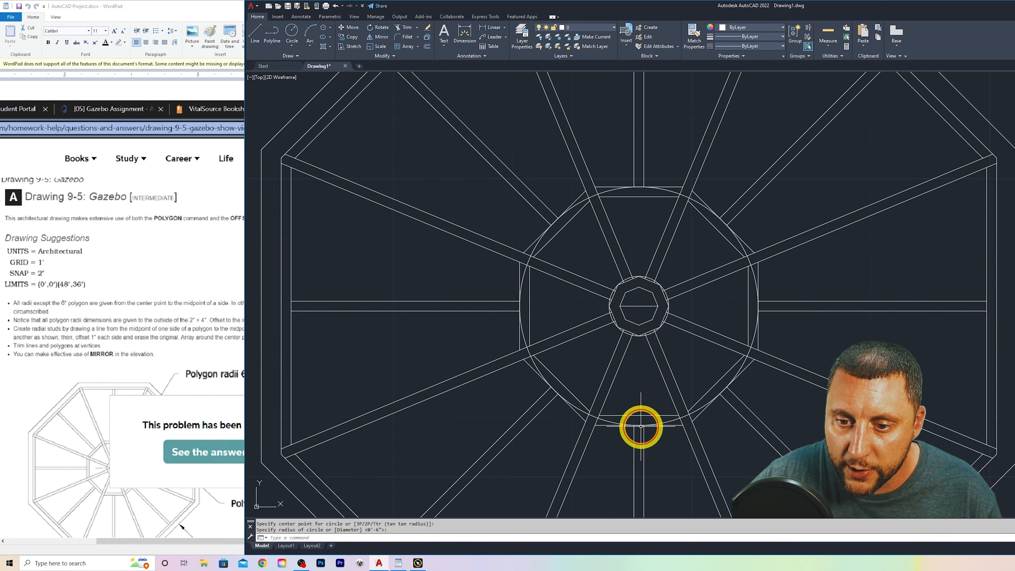
# Select the large circle to examine how it meets the middle octagon's sides, and compare with the polygon radii in the WordPad reference
pyautogui.scroll(2, 635, 439)
pyautogui.scroll(2, 675, 425)
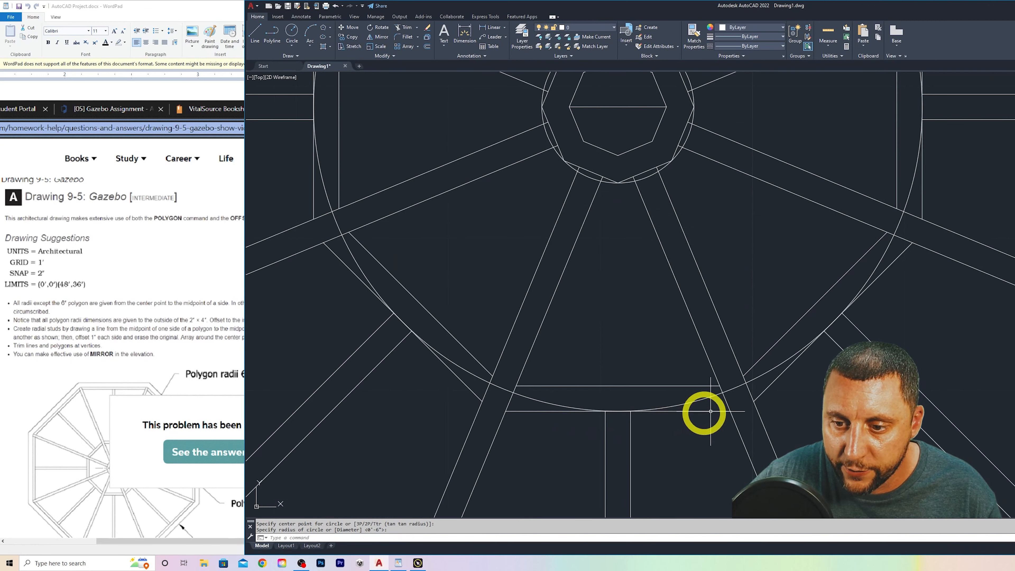
pyautogui.click(679, 404)
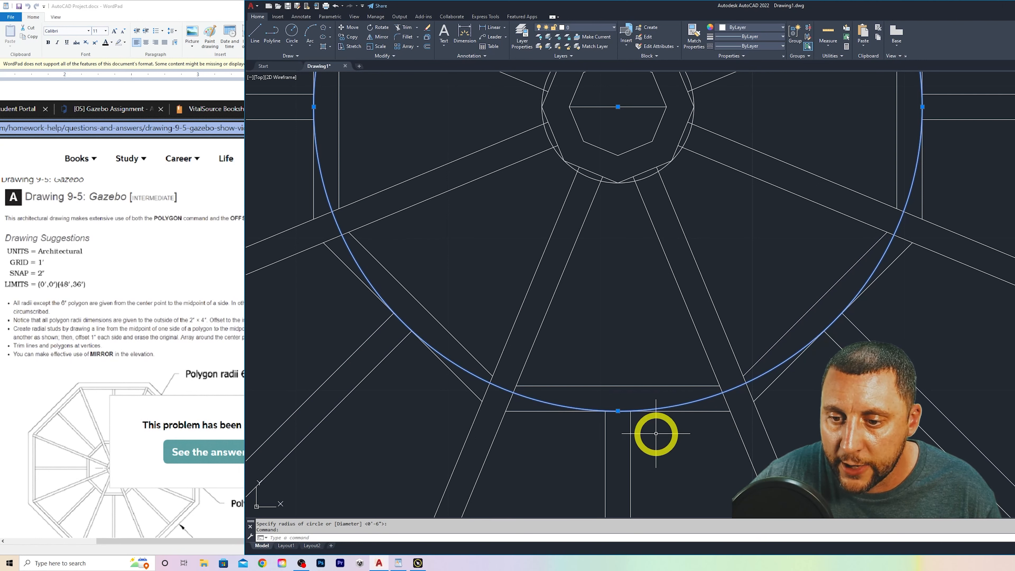
pyautogui.scroll(-1, 669, 408)
pyautogui.scroll(1, 705, 159)
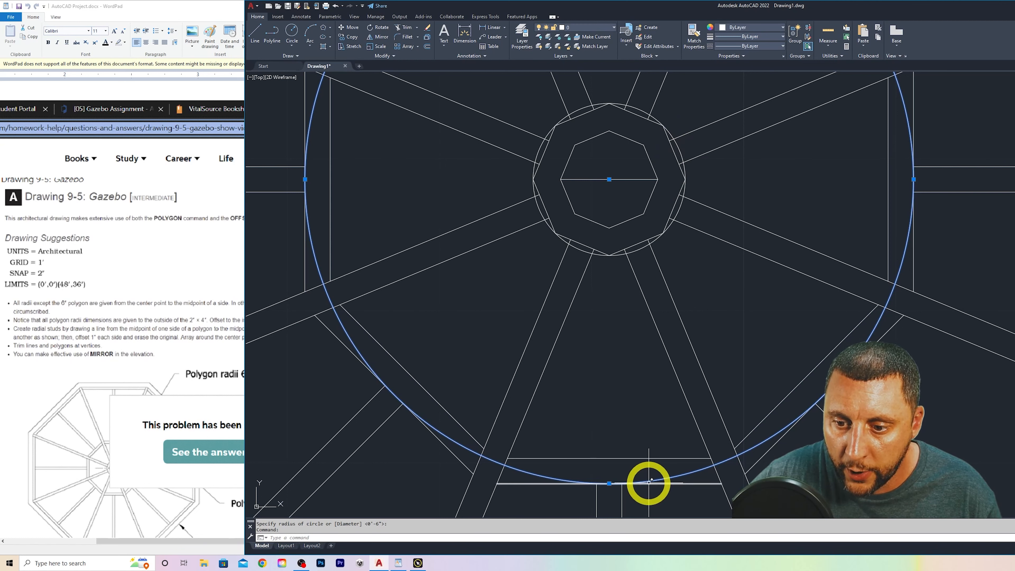
pyautogui.click(148, 319)
pyautogui.scroll(-10, 202, 390)
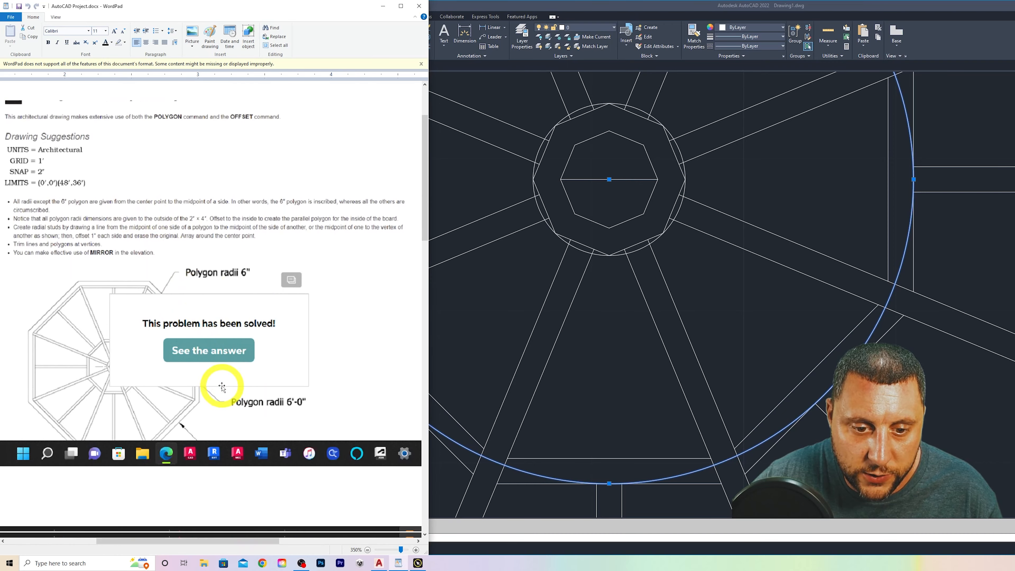
pyautogui.scroll(-6, 277, 395)
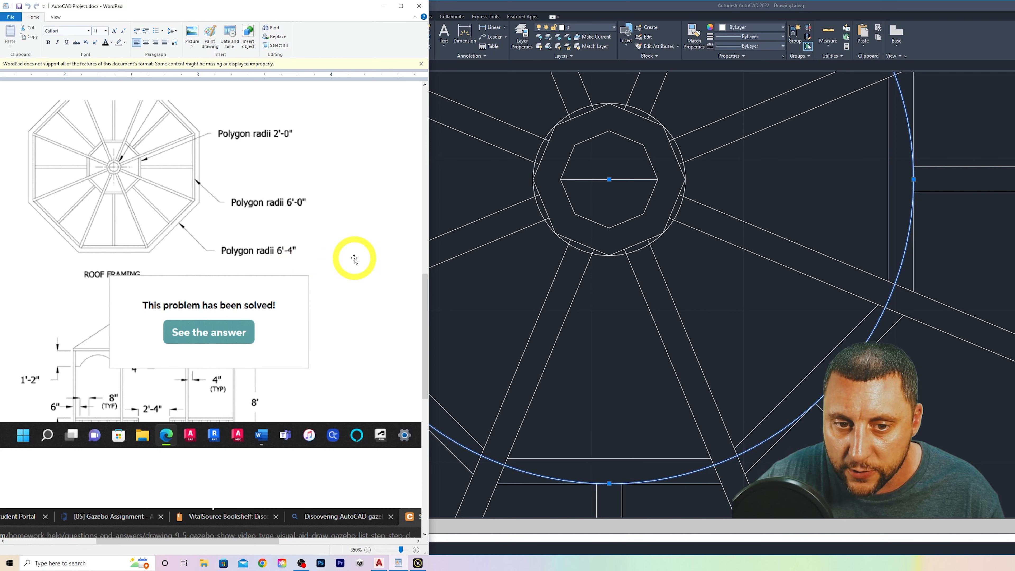
pyautogui.scroll(2, 345, 269)
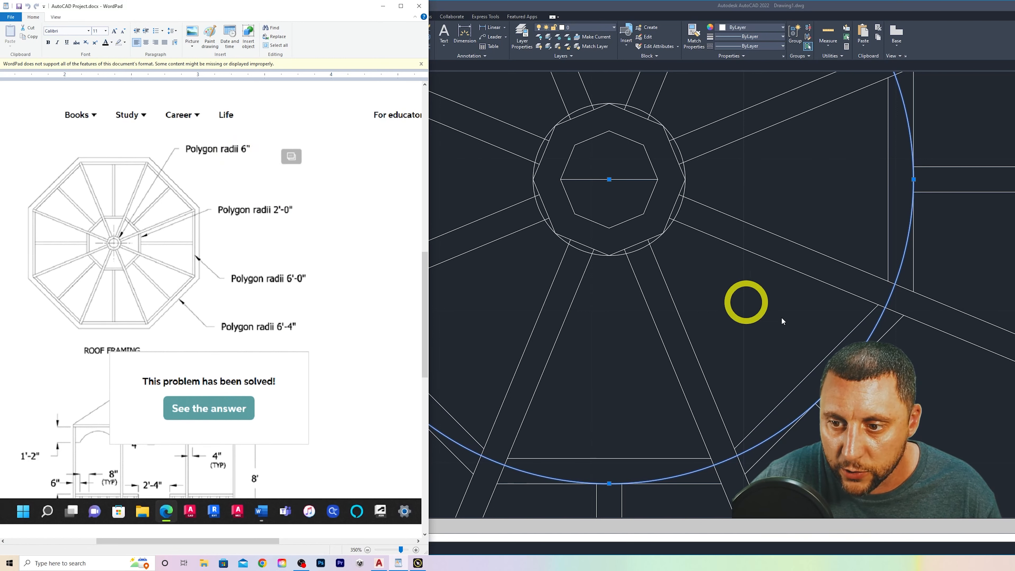
# Erase both construction circles and the horizontal line through the hub in the AutoCAD drawing
pyautogui.click(641, 246)
pyautogui.press('Delete')
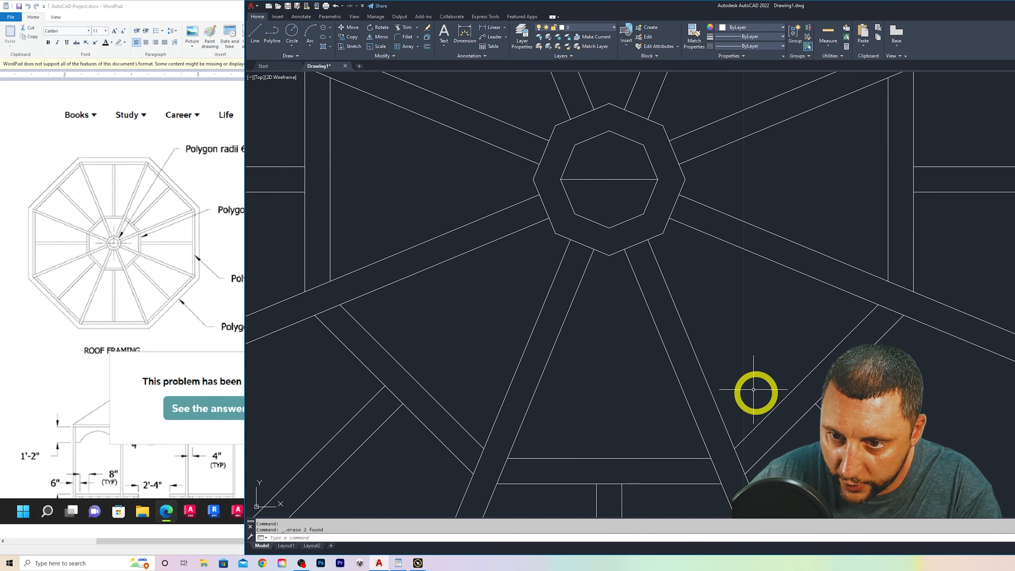
pyautogui.click(629, 179)
pyautogui.press('Delete')
# Draw a center-radius circle with a 6" radius in the empty space to the right of the finished roof framing plan
pyautogui.scroll(-5, 630, 179)
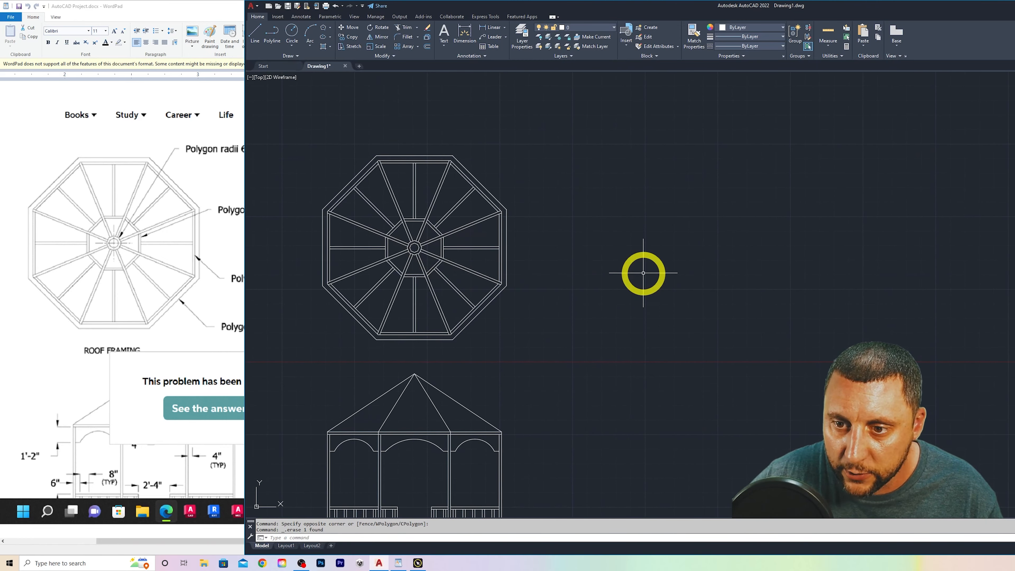
pyautogui.click(329, 28)
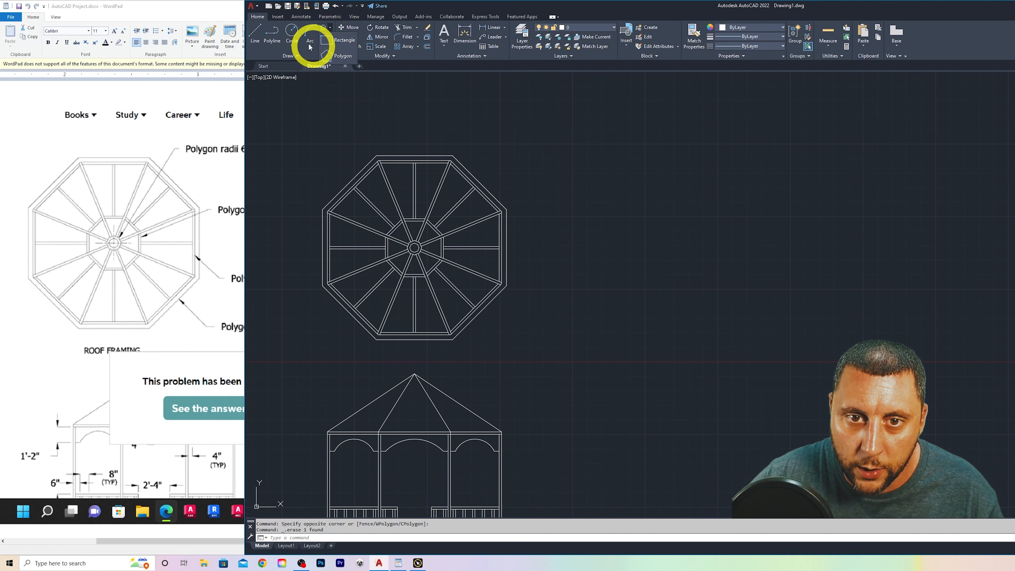
pyautogui.click(294, 36)
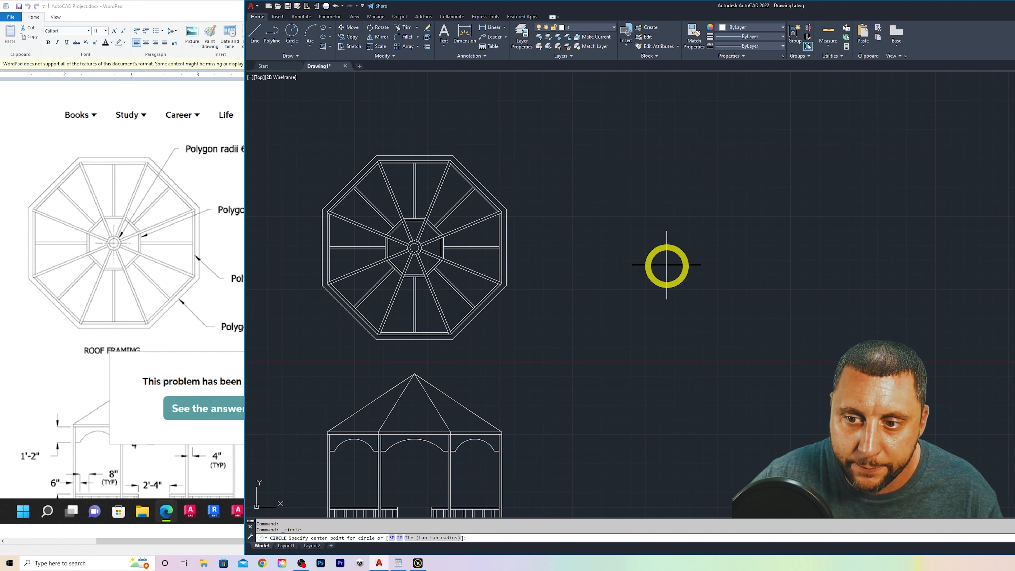
pyautogui.click(666, 265)
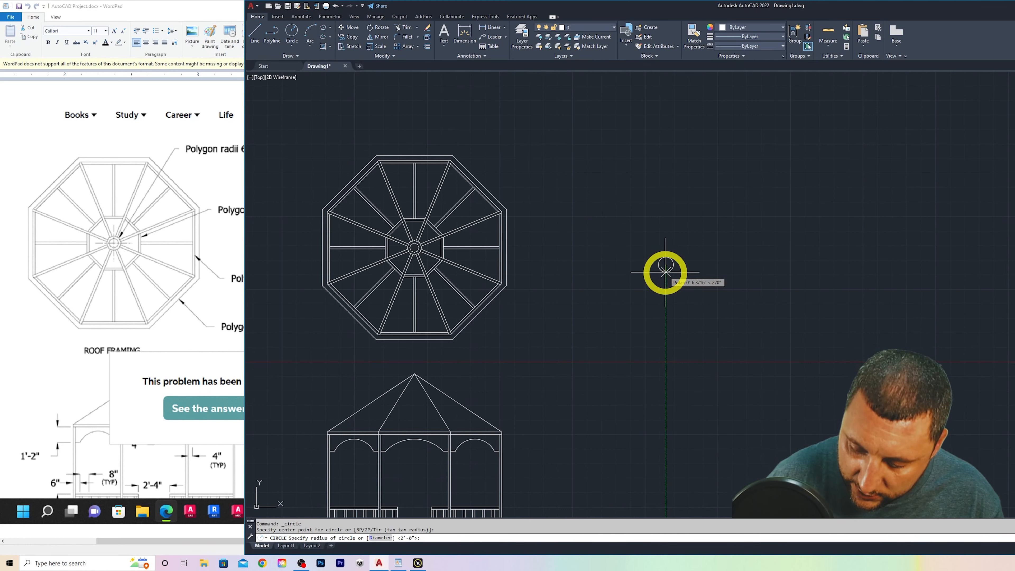
pyautogui.press('Return')
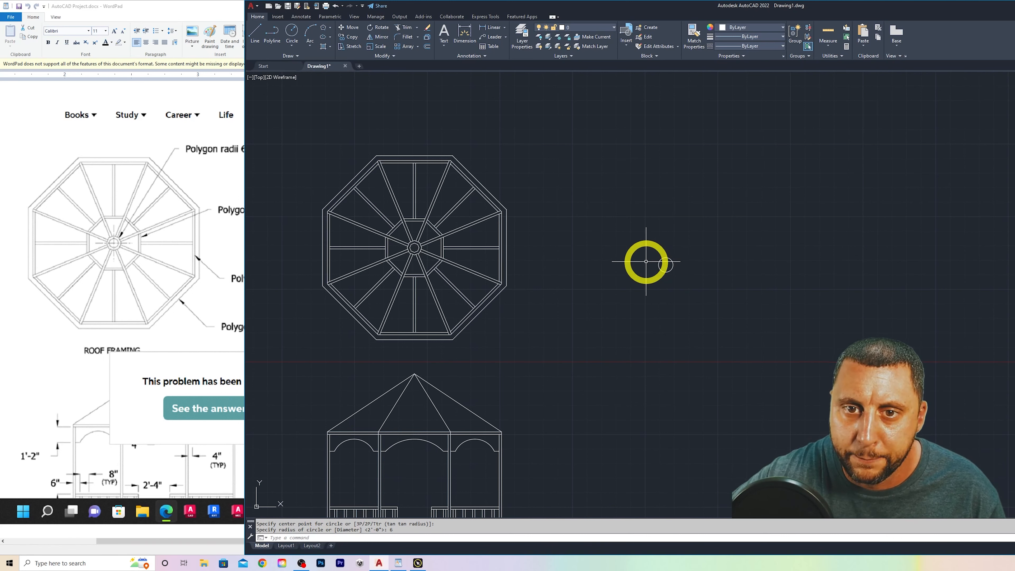
pyautogui.click(331, 28)
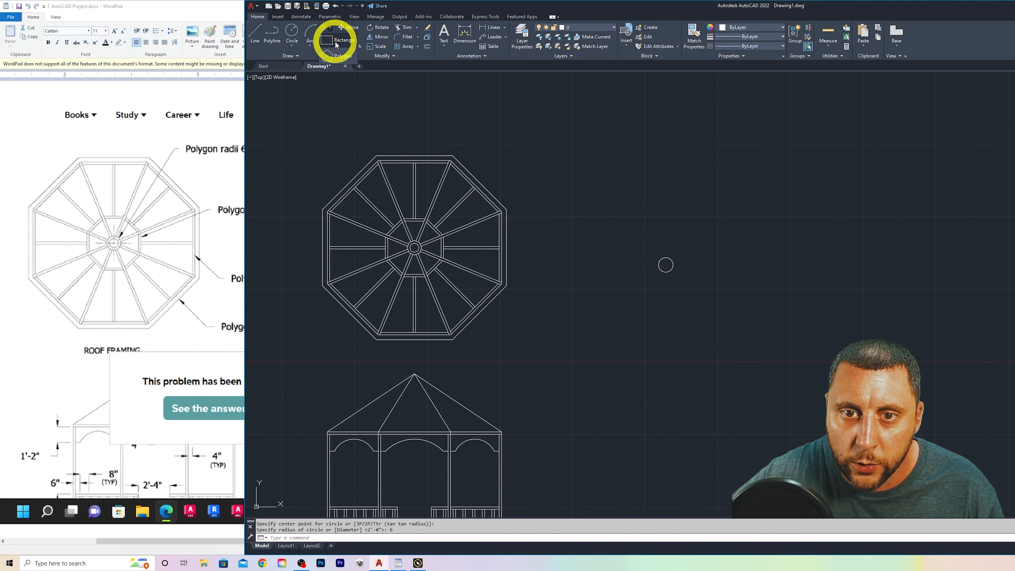
pyautogui.click(335, 56)
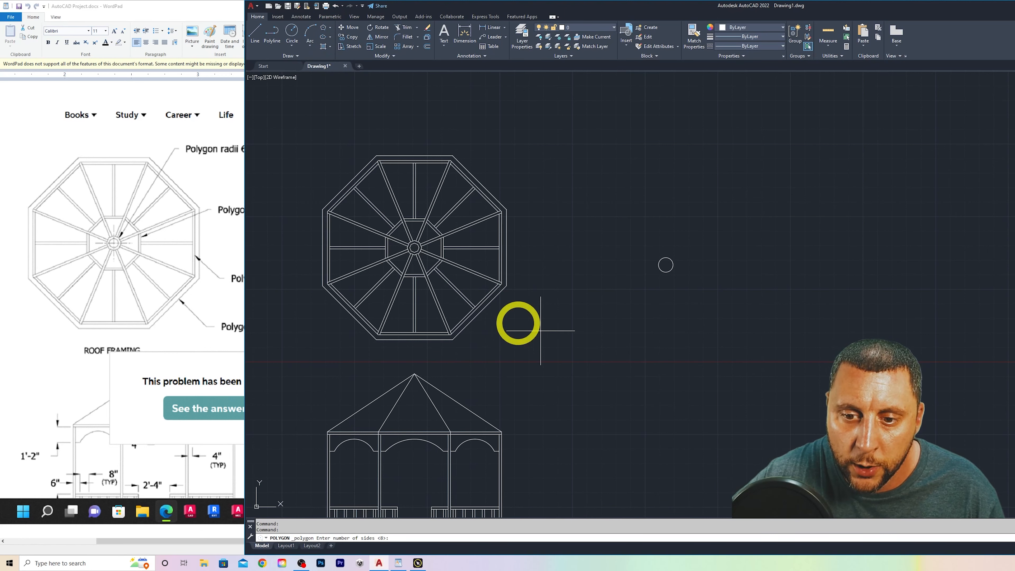
pyautogui.press('Escape')
pyautogui.press('Escape')
# Review which object snap modes are enabled in the drafting settings and close them without making changes
pyautogui.write('os')
pyautogui.press('Return')
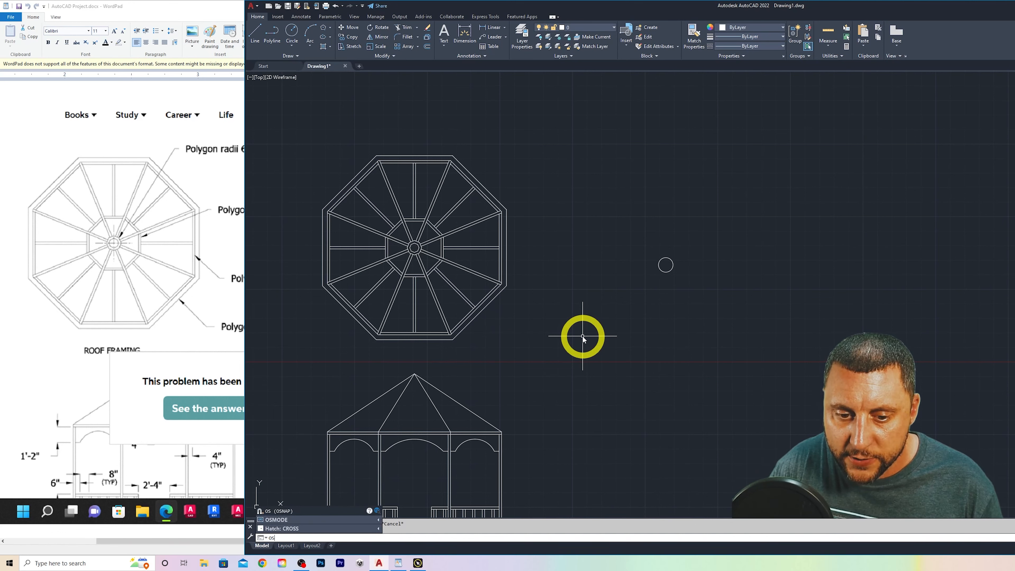
pyautogui.moveTo(76, 185)
pyautogui.mouseDown()
pyautogui.moveTo(333, 210)
pyautogui.moveTo(612, 270)
pyautogui.mouseUp()
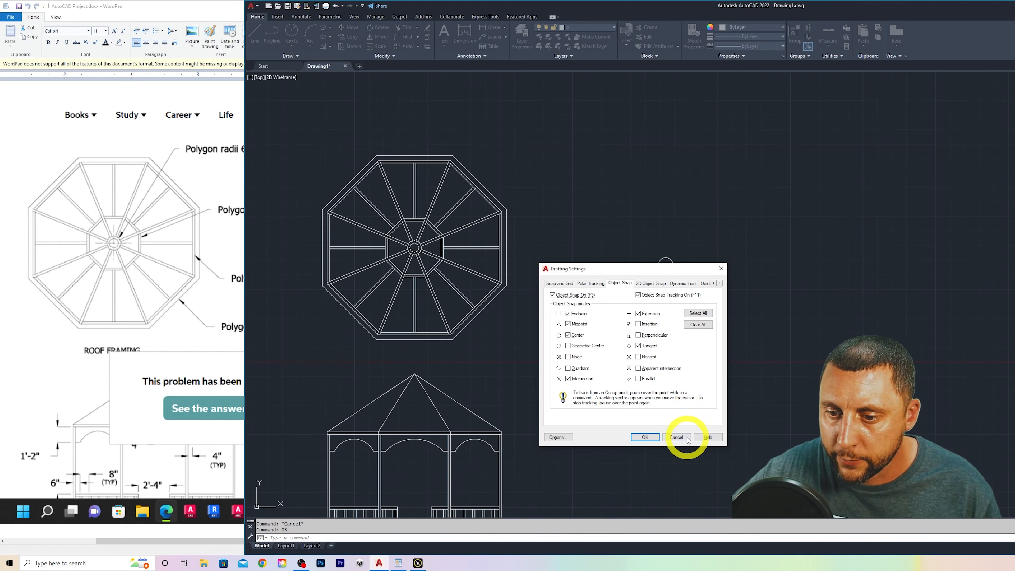
pyautogui.click(676, 437)
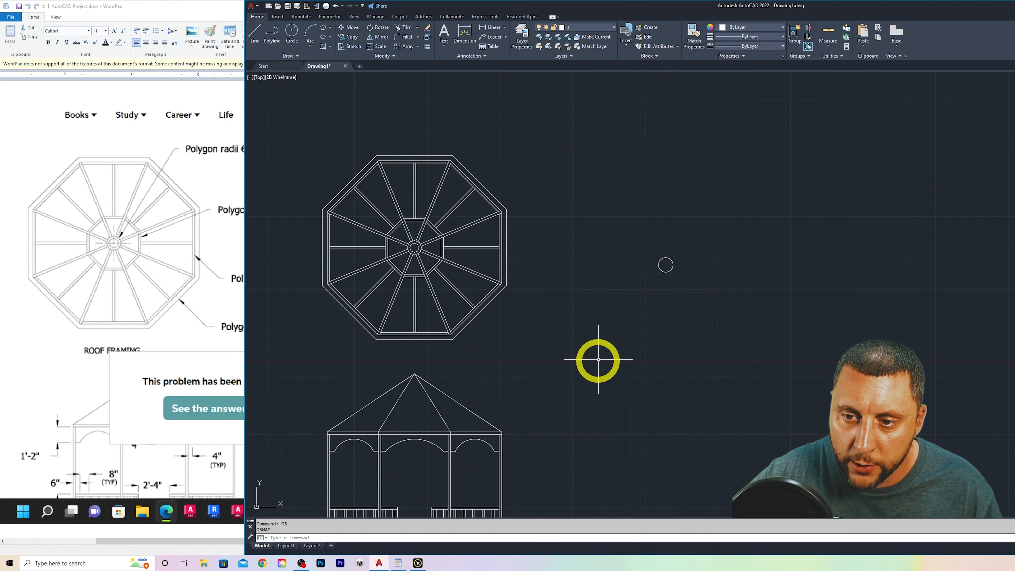
pyautogui.moveTo(666, 277)
pyautogui.mouseDown(button='middle')
pyautogui.moveTo(618, 224)
pyautogui.moveTo(643, 272)
pyautogui.moveTo(605, 266)
pyautogui.mouseUp(button='middle')
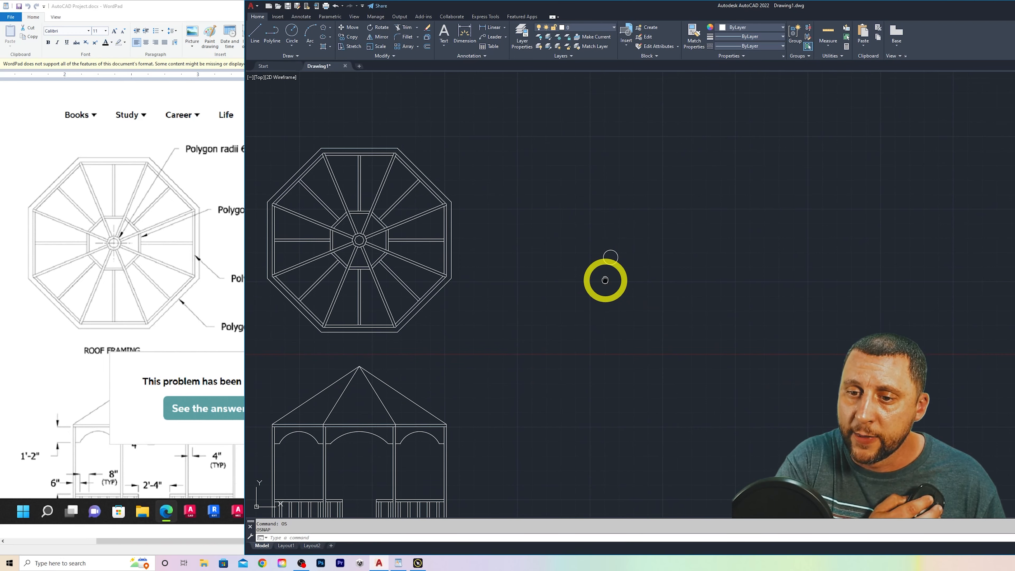
pyautogui.moveTo(605, 279)
pyautogui.mouseDown(button='middle')
pyautogui.moveTo(831, 175)
pyautogui.moveTo(990, 297)
pyautogui.moveTo(895, 166)
pyautogui.moveTo(915, 301)
pyautogui.moveTo(755, 218)
pyautogui.moveTo(743, 223)
pyautogui.mouseUp(button='middle')
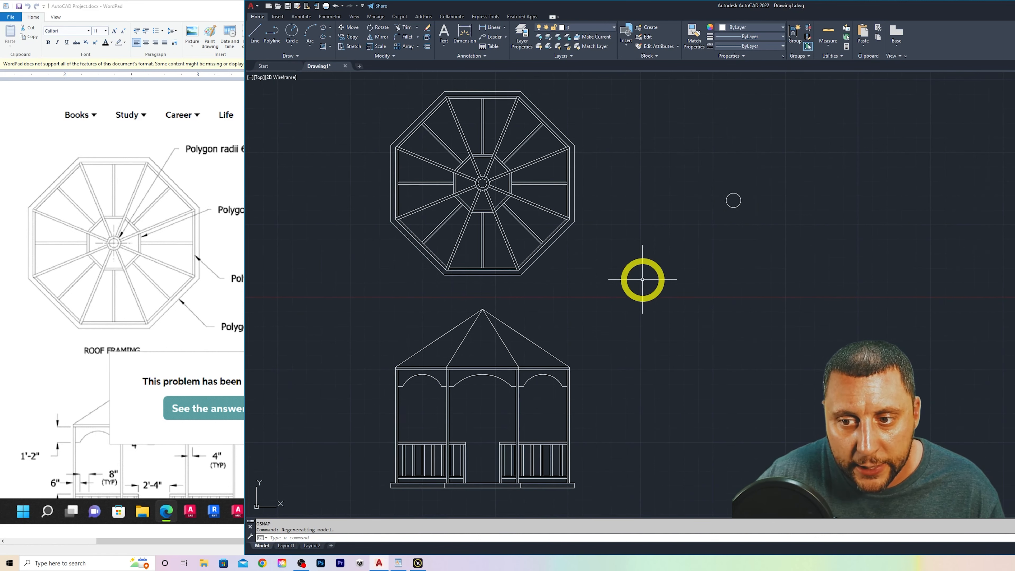
pyautogui.scroll(2, 643, 281)
pyautogui.scroll(-2, 643, 281)
pyautogui.moveTo(643, 281)
pyautogui.mouseDown(button='middle')
pyautogui.moveTo(612, 299)
pyautogui.moveTo(598, 287)
pyautogui.mouseUp(button='middle')
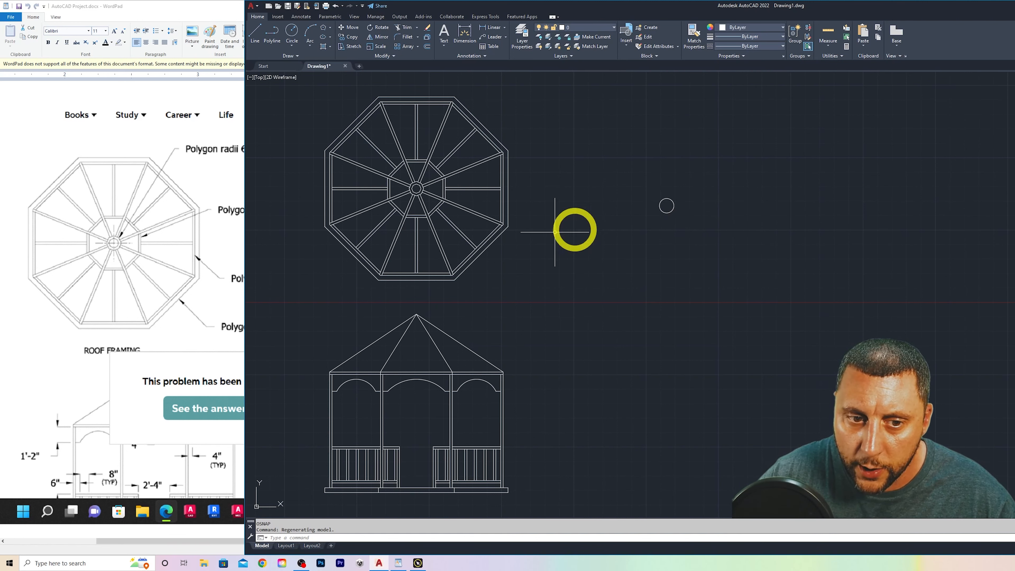
# Draw an 8-sided polygon inscribed in the 6" circle, centered on it with a vertex at the circle's lowest point
pyautogui.click(323, 28)
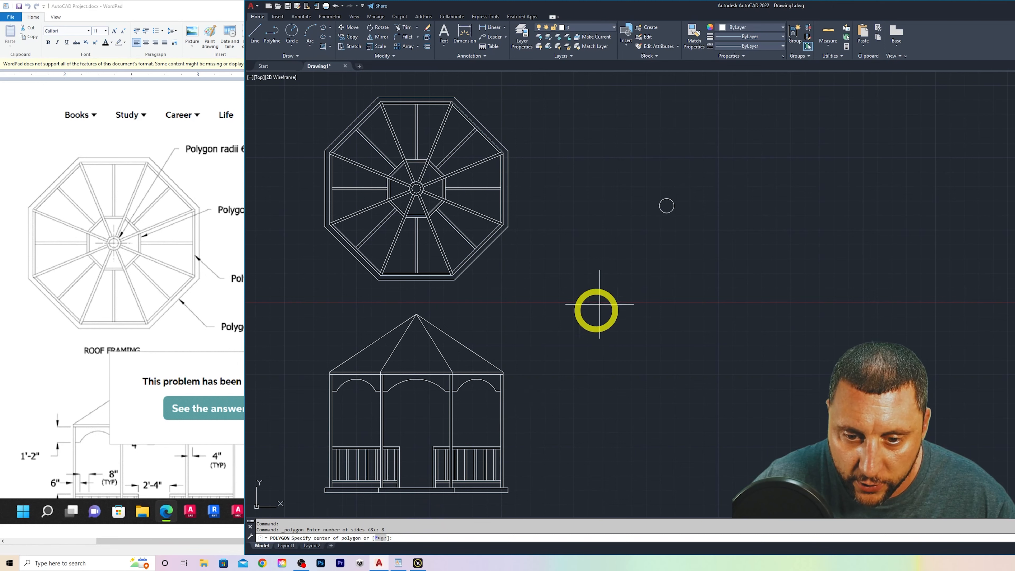
pyautogui.scroll(2, 660, 205)
pyautogui.click(660, 206)
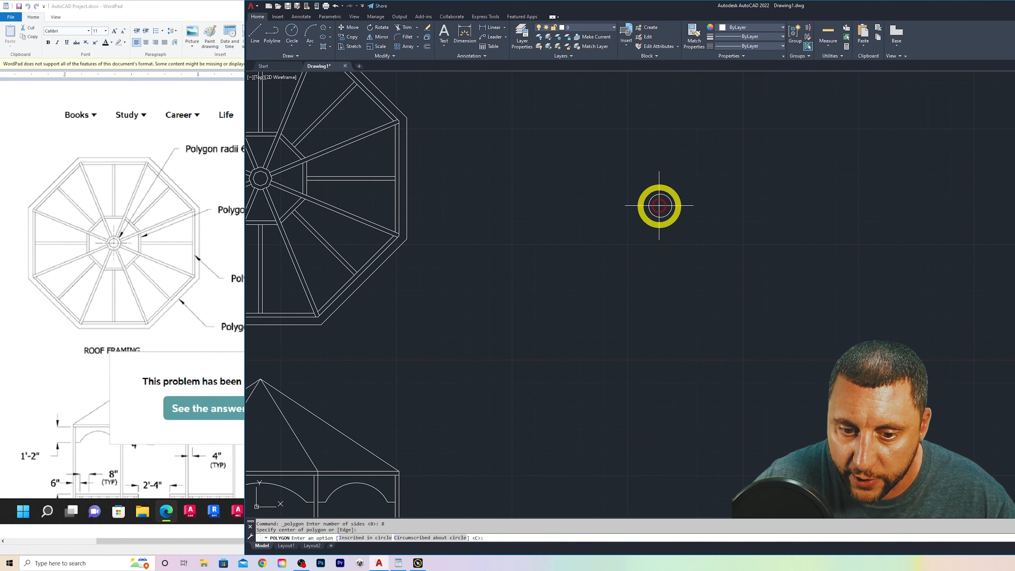
pyautogui.click(377, 537)
pyautogui.scroll(3, 655, 221)
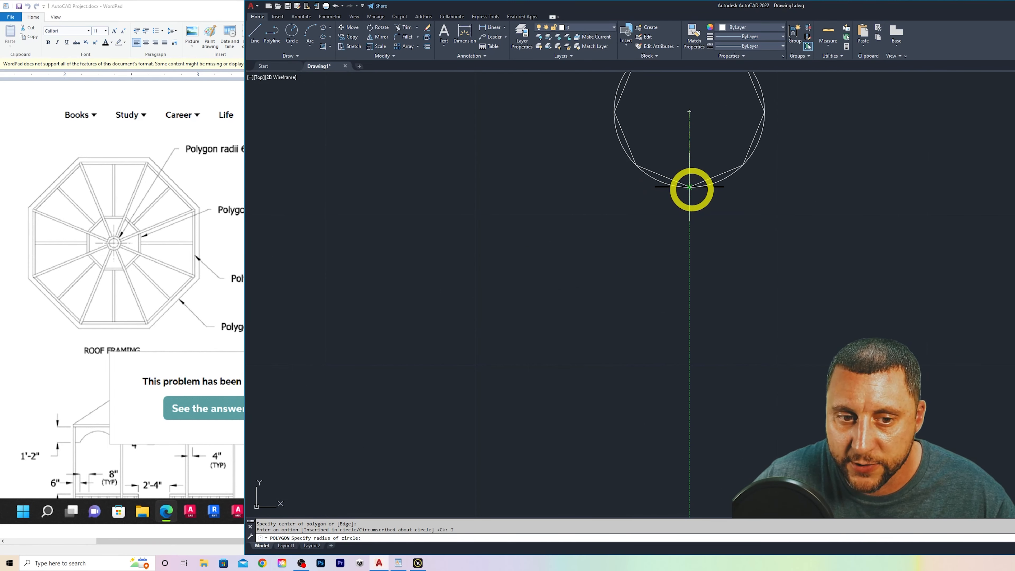
pyautogui.click(689, 186)
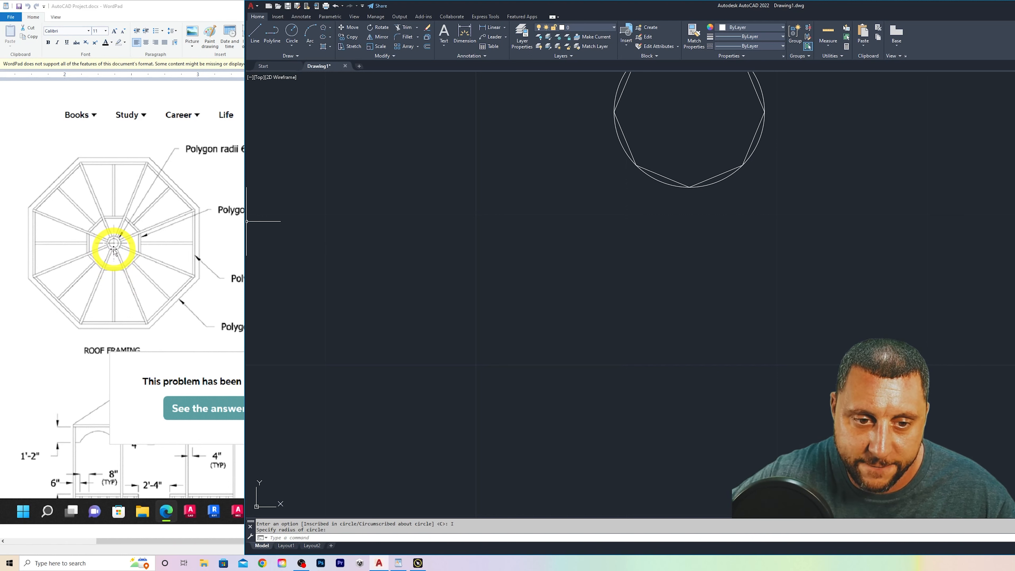
# Check the Drawing Suggestions in WordPad, and offset the inscribed octagon 2" to the inside in AutoCAD
pyautogui.moveTo(658, 198); pyautogui.dragTo(530, 281, button='middle')
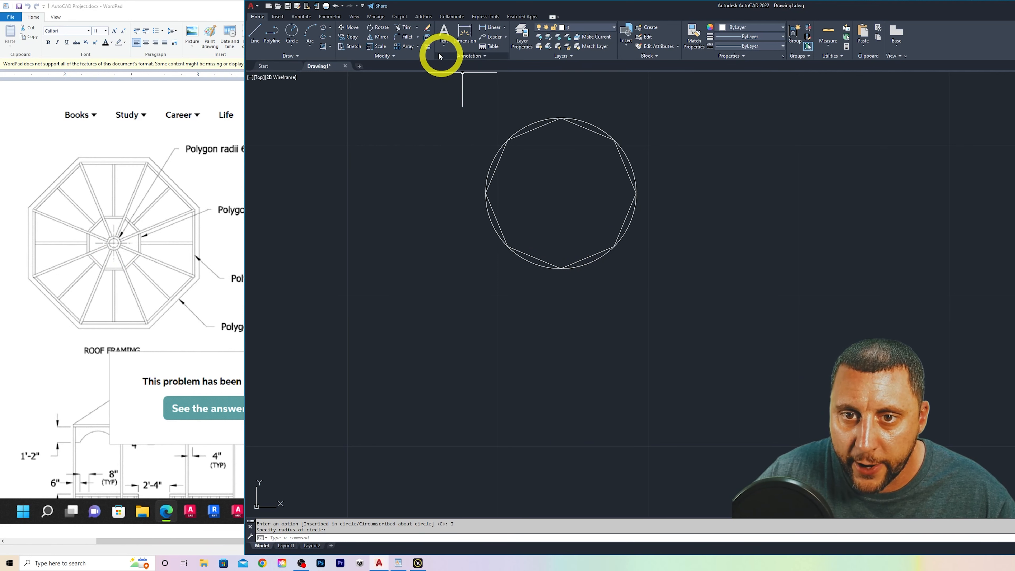
pyautogui.click(202, 182)
pyautogui.scroll(8, 205, 179)
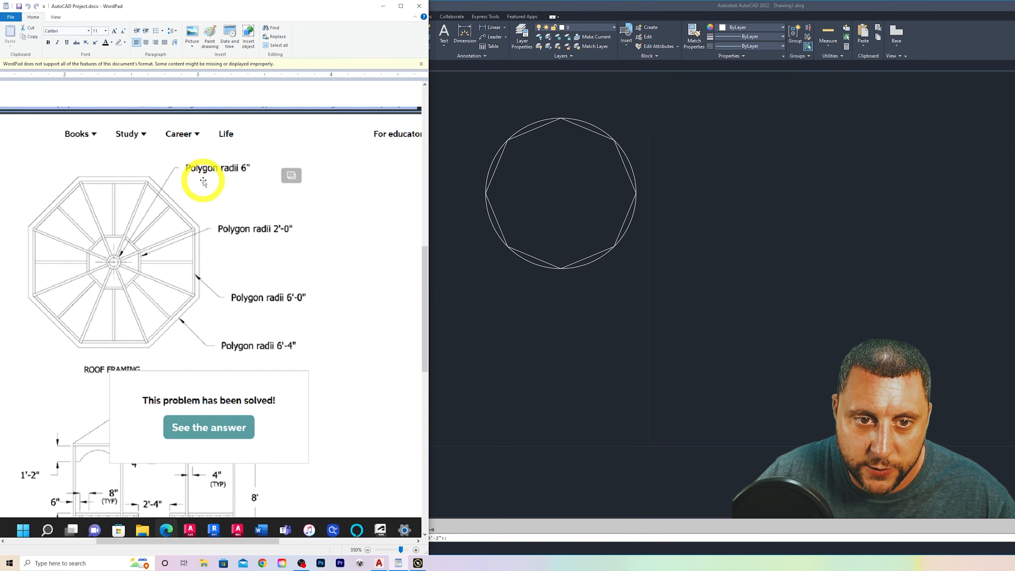
pyautogui.scroll(4, 206, 177)
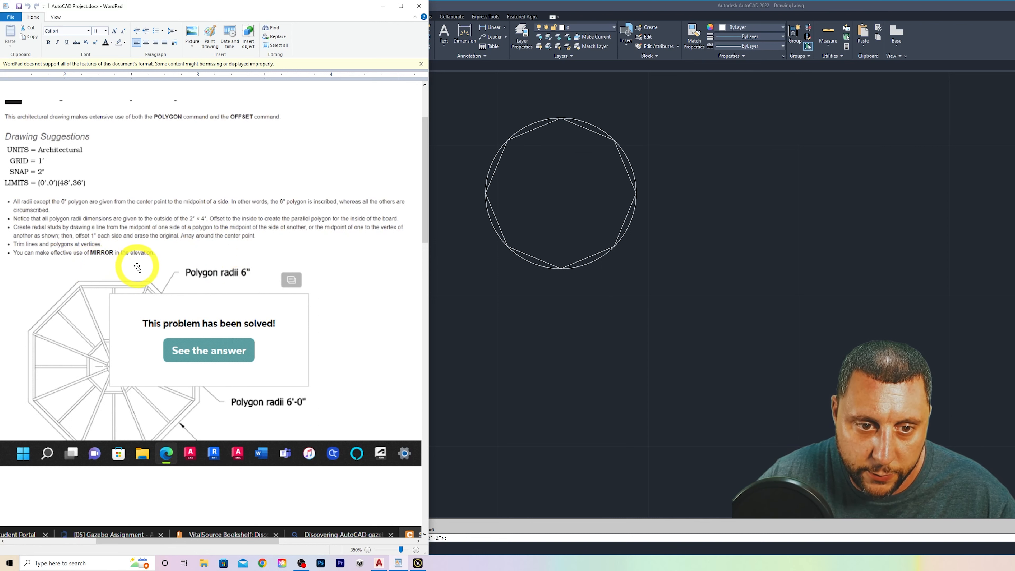
pyautogui.click(575, 290)
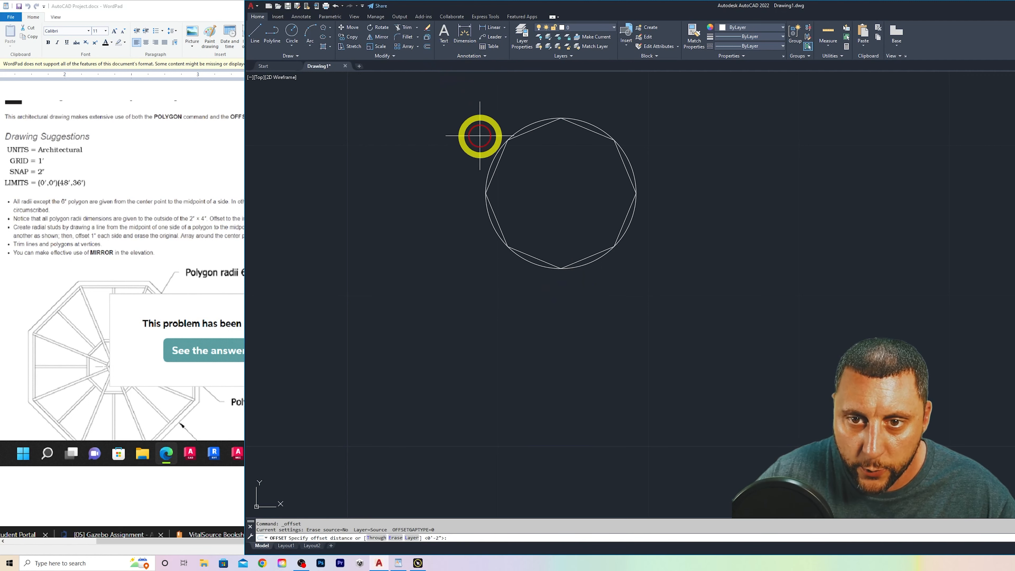
pyautogui.press('Return')
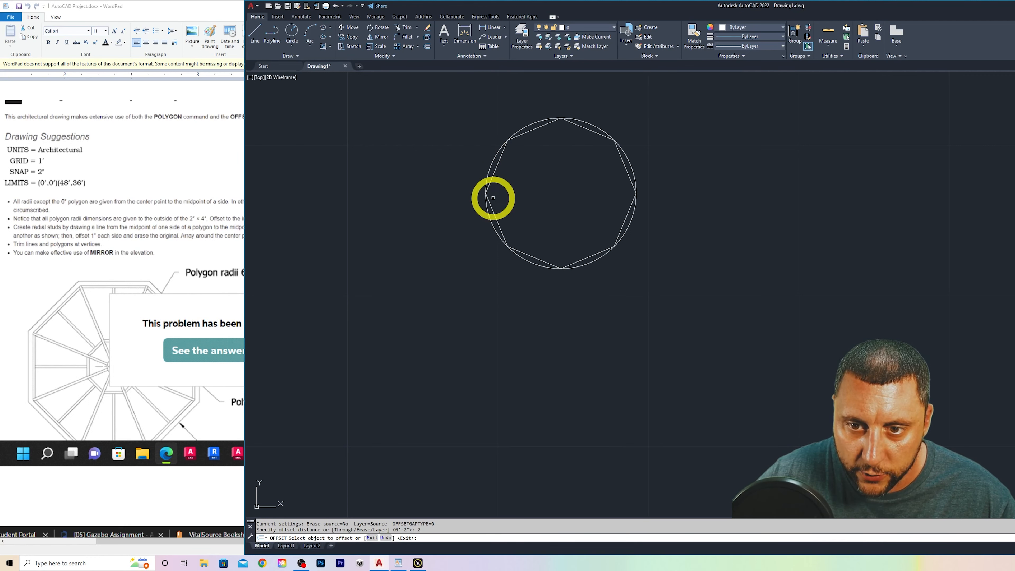
pyautogui.click(496, 214)
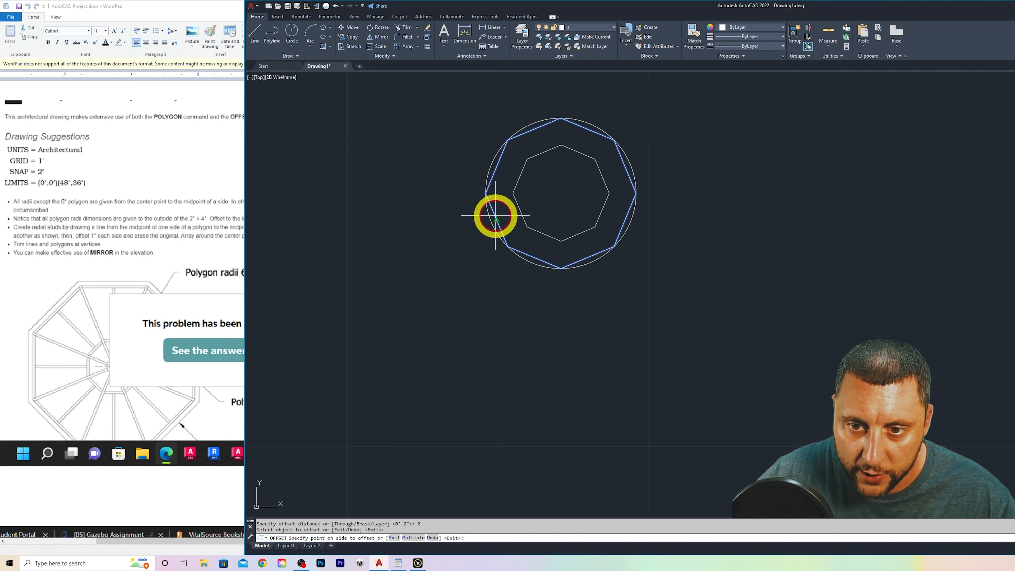
pyautogui.click(535, 200)
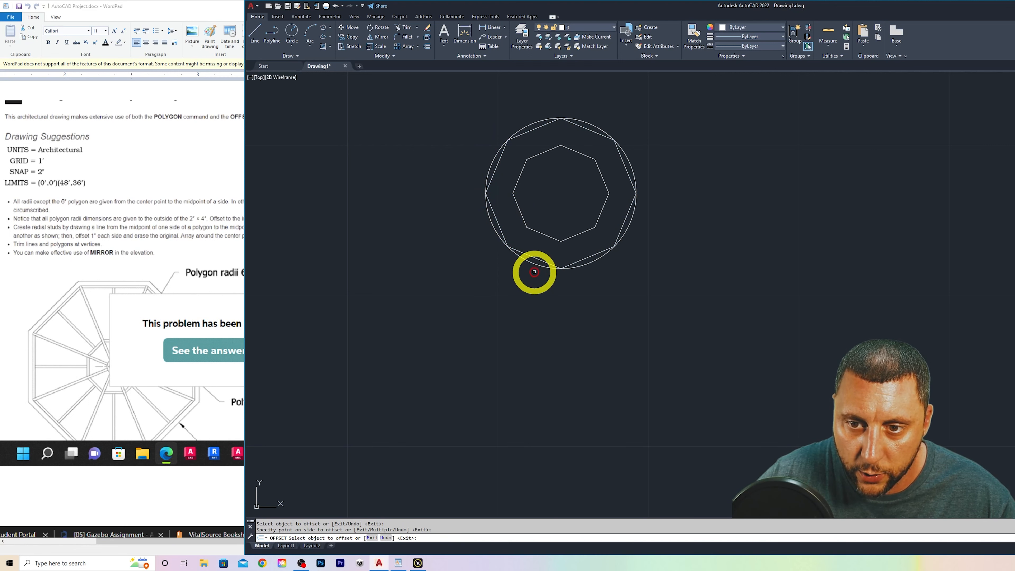
pyautogui.press('Escape')
# Erase the 6" construction circle around the inscribed octagon
pyautogui.click(496, 229)
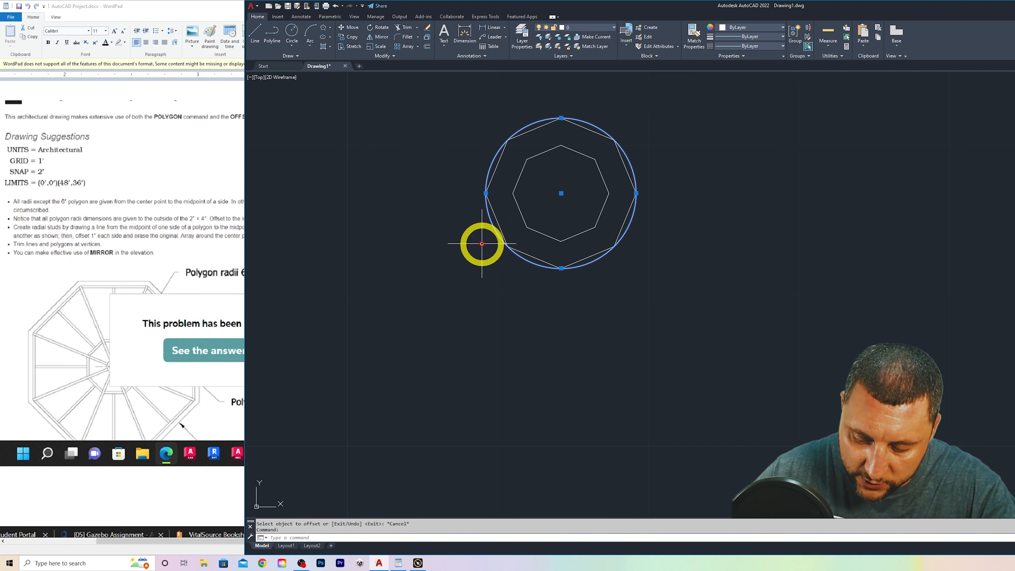
pyautogui.press('Delete')
pyautogui.click(296, 35)
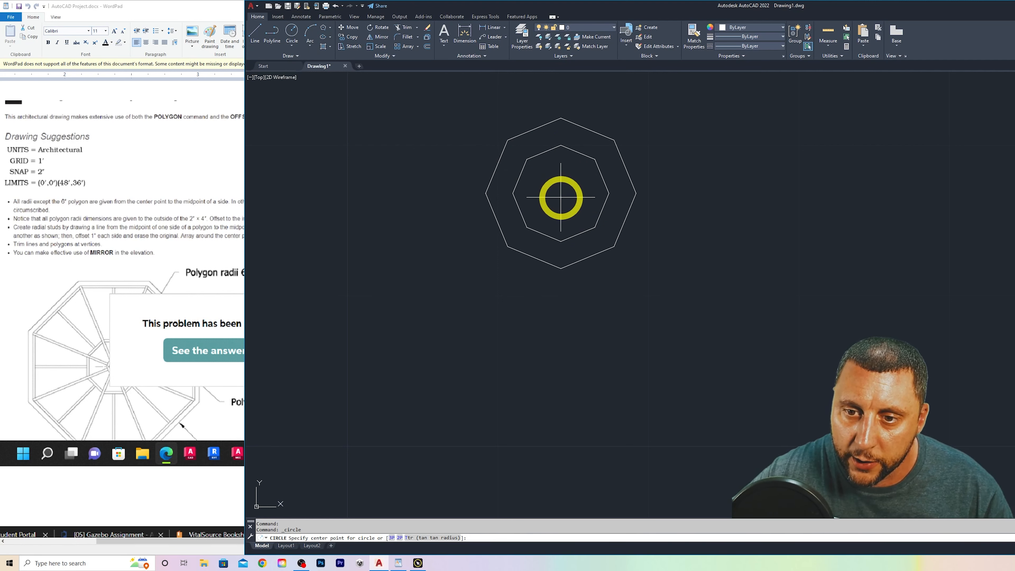
pyautogui.press('Escape')
# Draw a diagonal line between the lower-left and upper-right vertices of the inner octagon
pyautogui.click(255, 34)
pyautogui.click(527, 227)
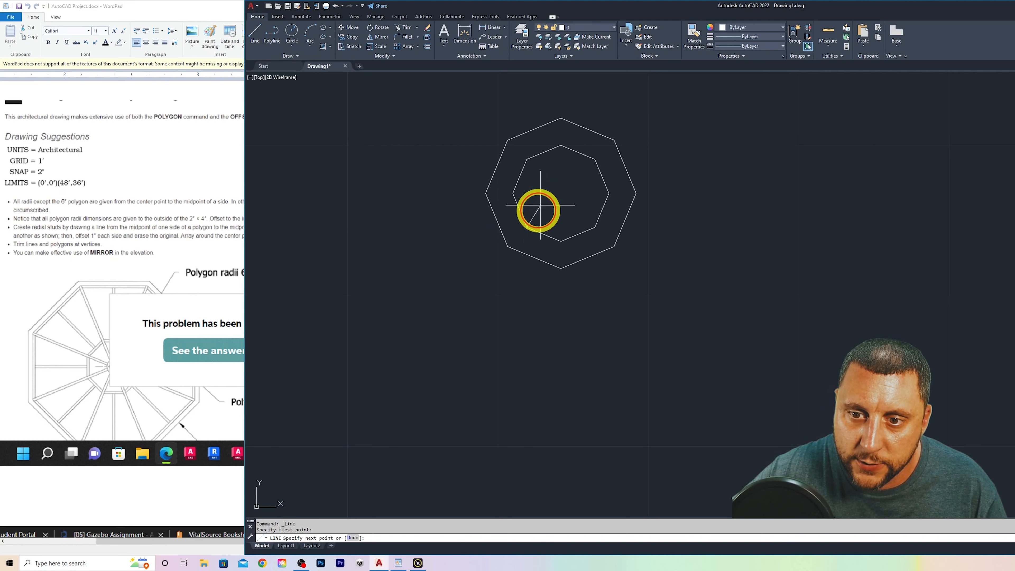
pyautogui.click(595, 160)
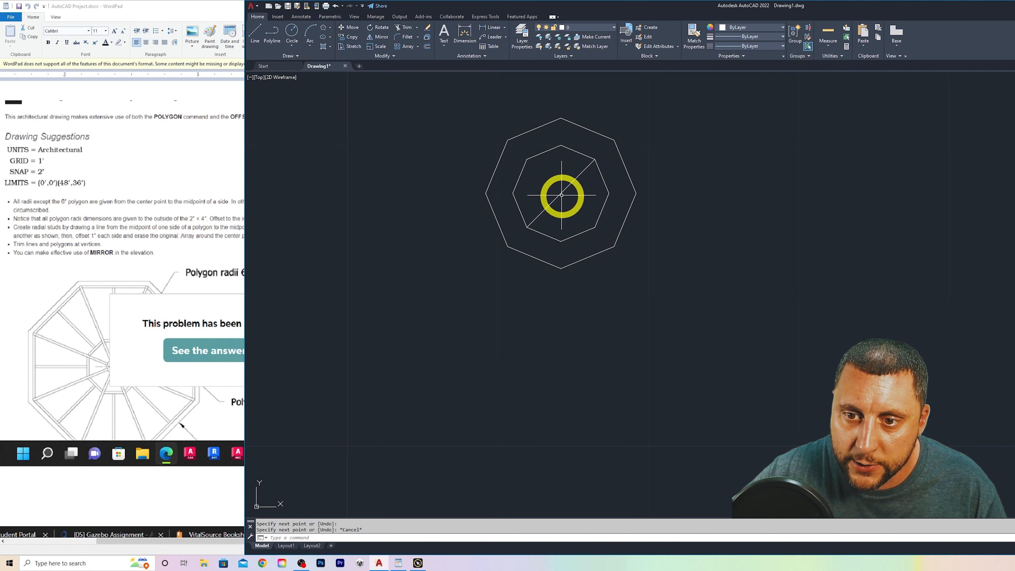
pyautogui.press('Escape')
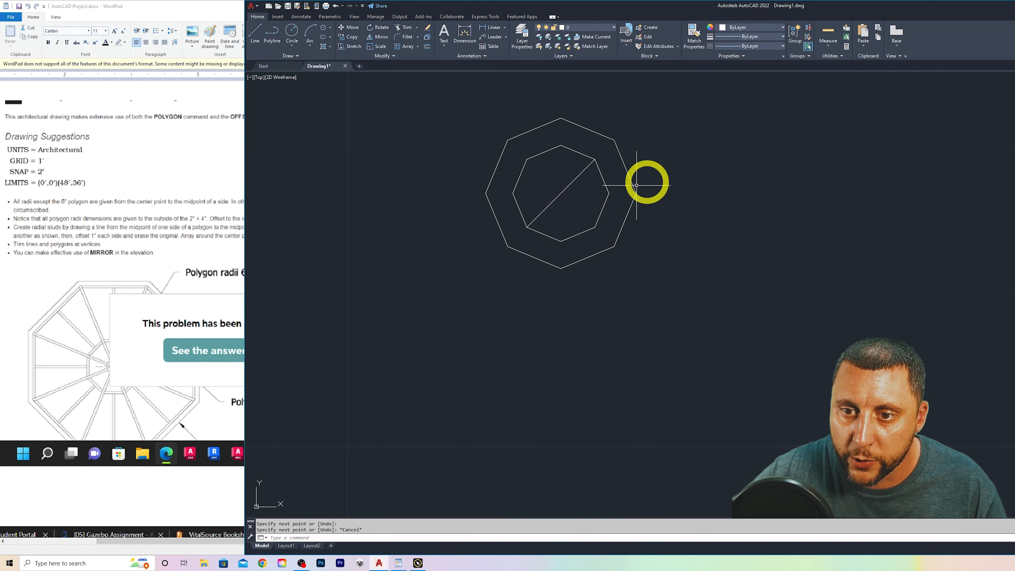
# Undo the diagonal line and the erasing of the 6" construction circle
pyautogui.click(578, 214)
pyautogui.click(542, 183)
pyautogui.hotkey('ctrl', 'z')
pyautogui.hotkey('ctrl', 'z')
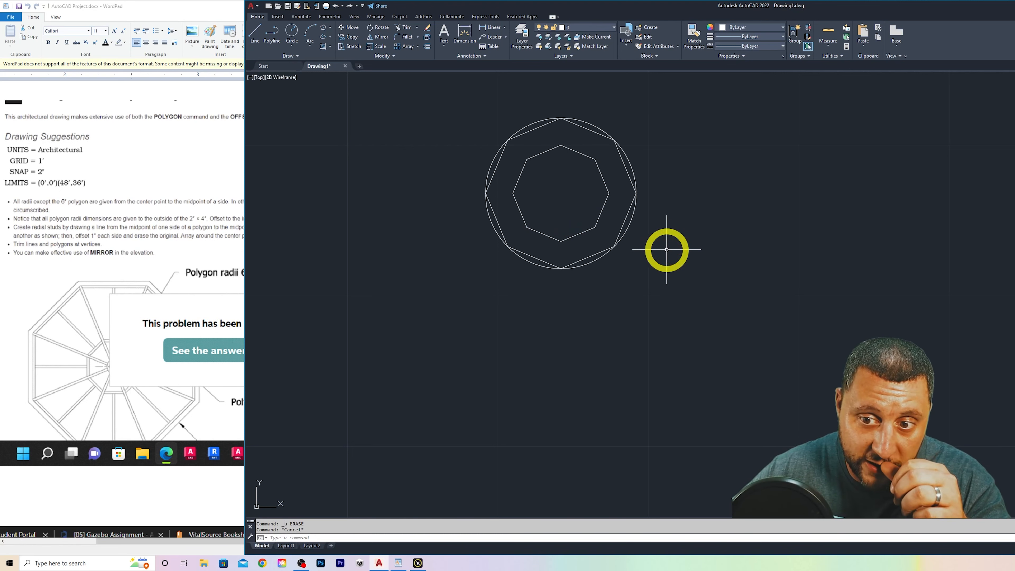
# Switch to the WordPad reference and examine the polygon radii on the roof framing plan
pyautogui.scroll(-5, 216, 263)
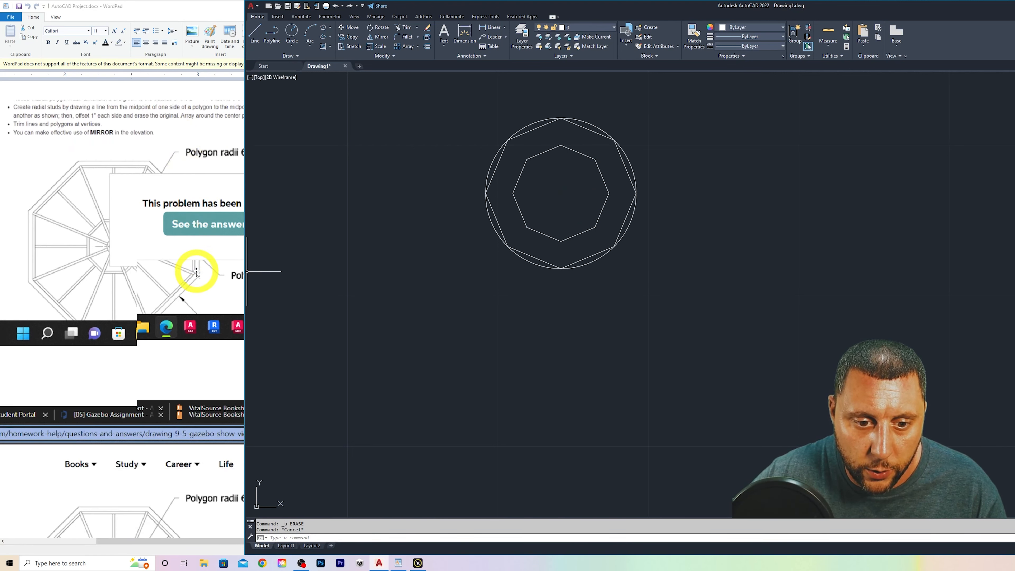
pyautogui.scroll(-15, 197, 272)
pyautogui.click(182, 312)
pyautogui.scroll(-7, 182, 312)
pyautogui.scroll(7, 217, 306)
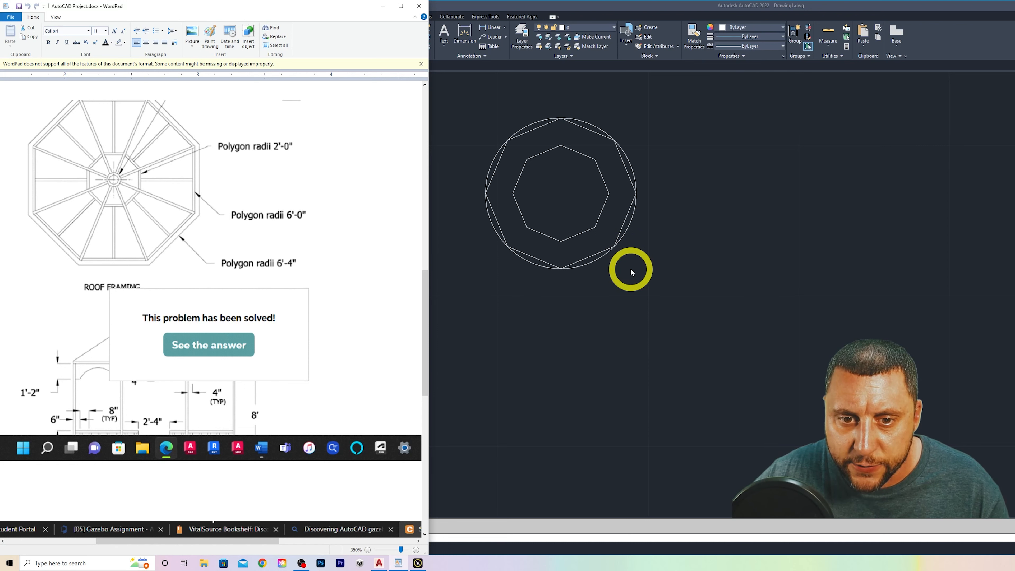
# In AutoCAD, draw an octagon circumscribed about a 2' radius circle, centered on the small inscribed octagon
pyautogui.click(478, 100)
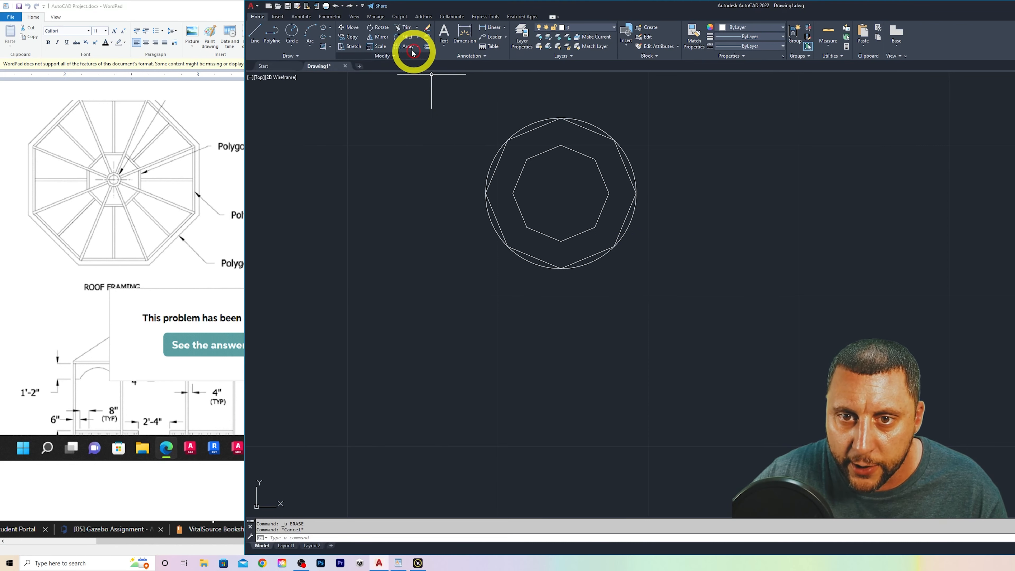
pyautogui.click(324, 27)
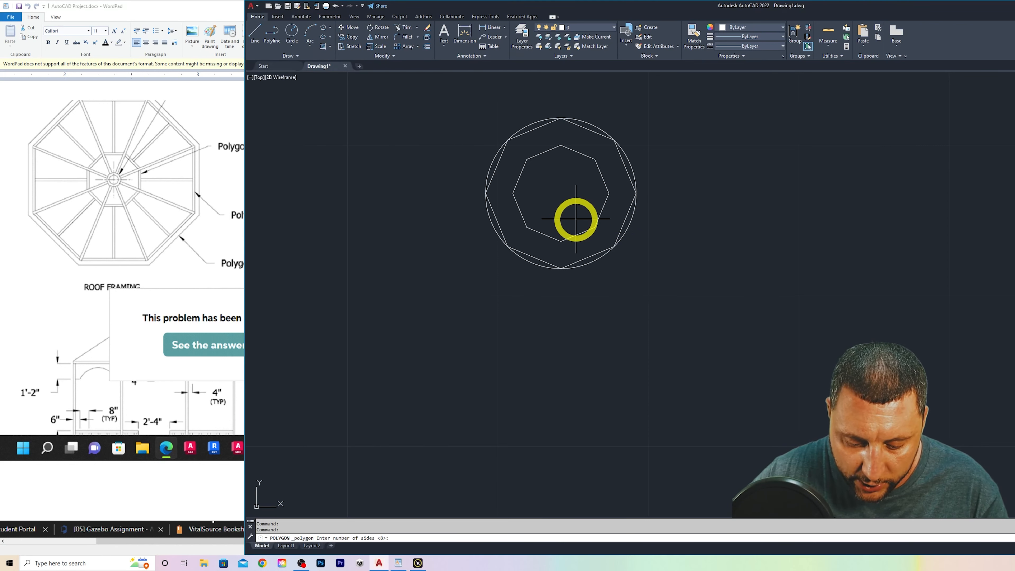
pyautogui.press('Return')
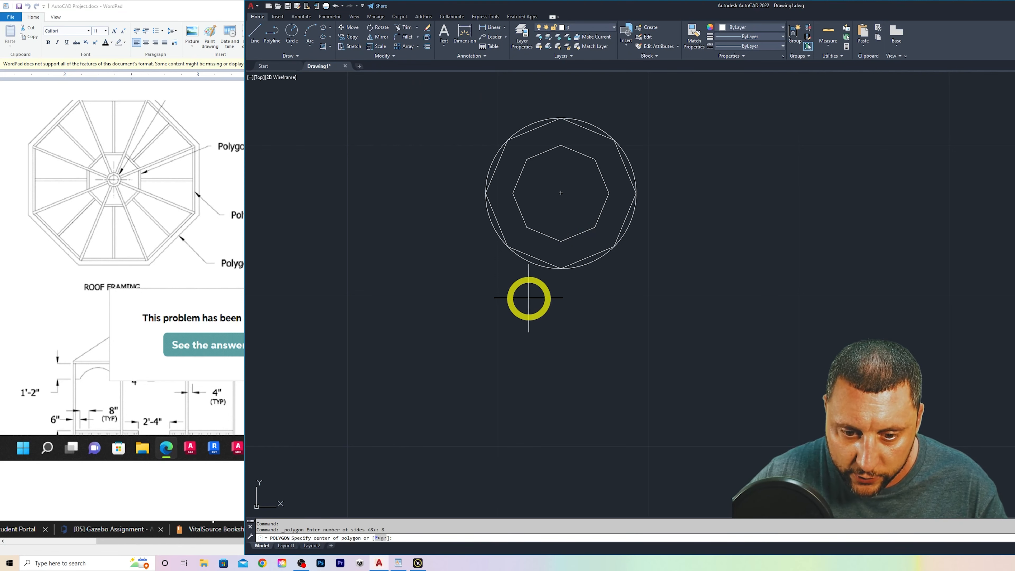
pyautogui.click(562, 194)
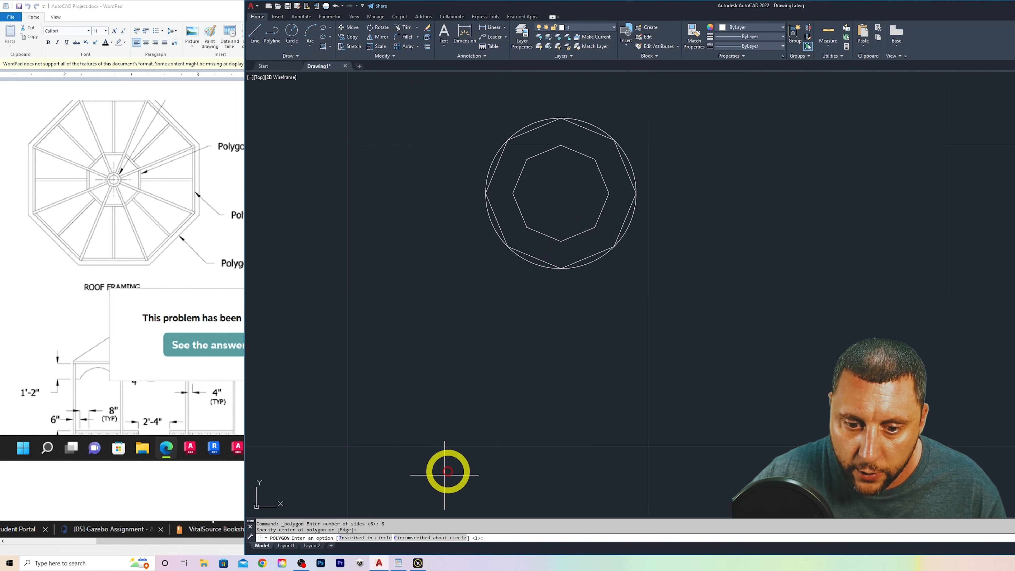
pyautogui.click(428, 536)
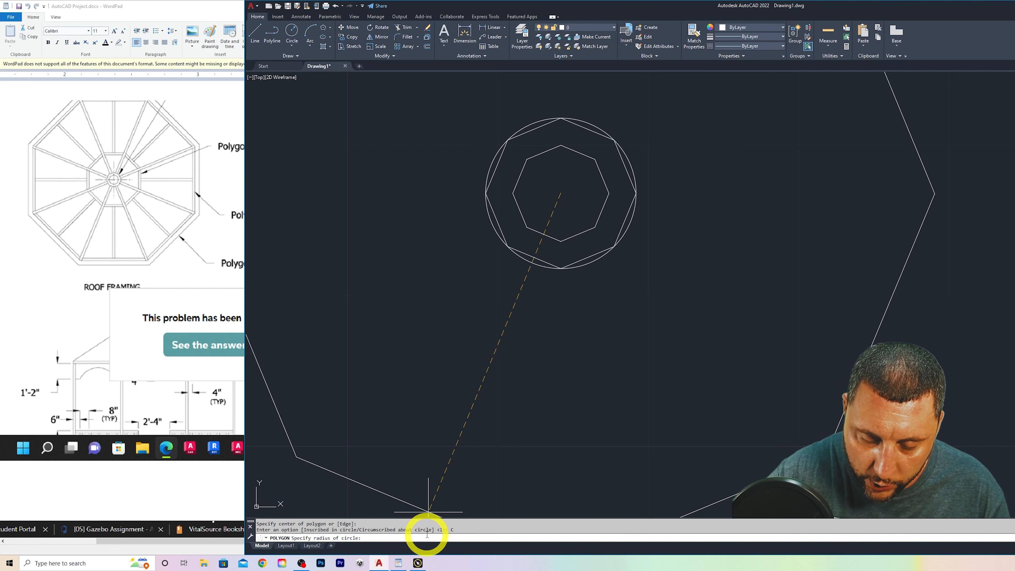
pyautogui.write("2'")
pyautogui.press('Return')
pyautogui.scroll(-3, 571, 481)
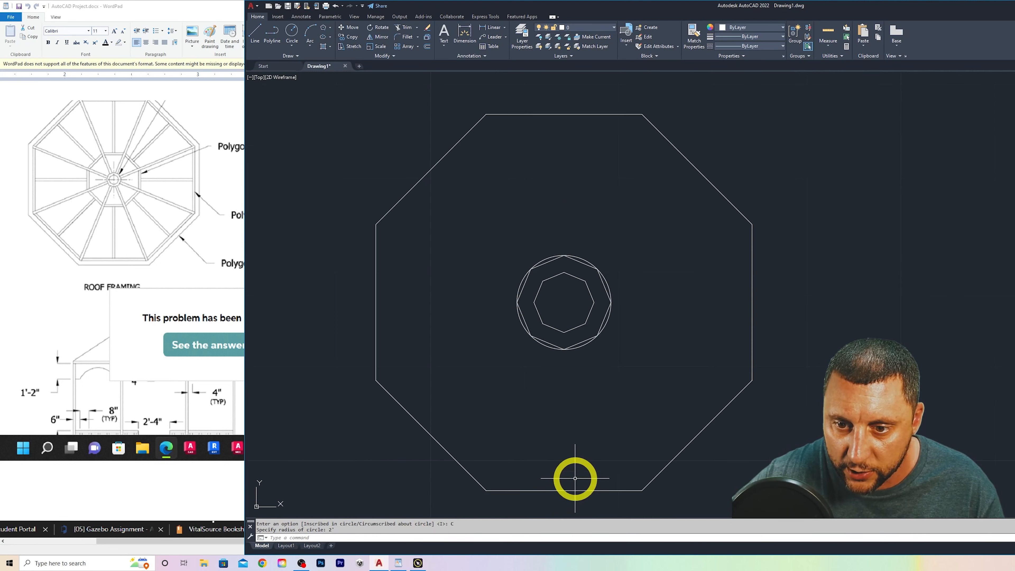
pyautogui.moveTo(586, 467); pyautogui.dragTo(555, 393, button='middle')
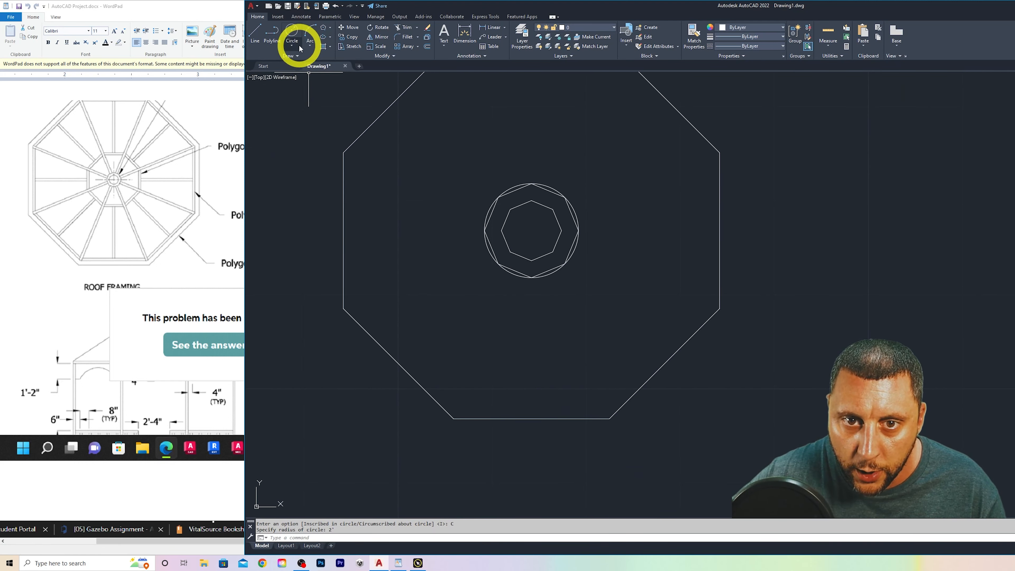
# Draw an octagon circumscribed about a 6' radius circle from the same center point
pyautogui.click(323, 28)
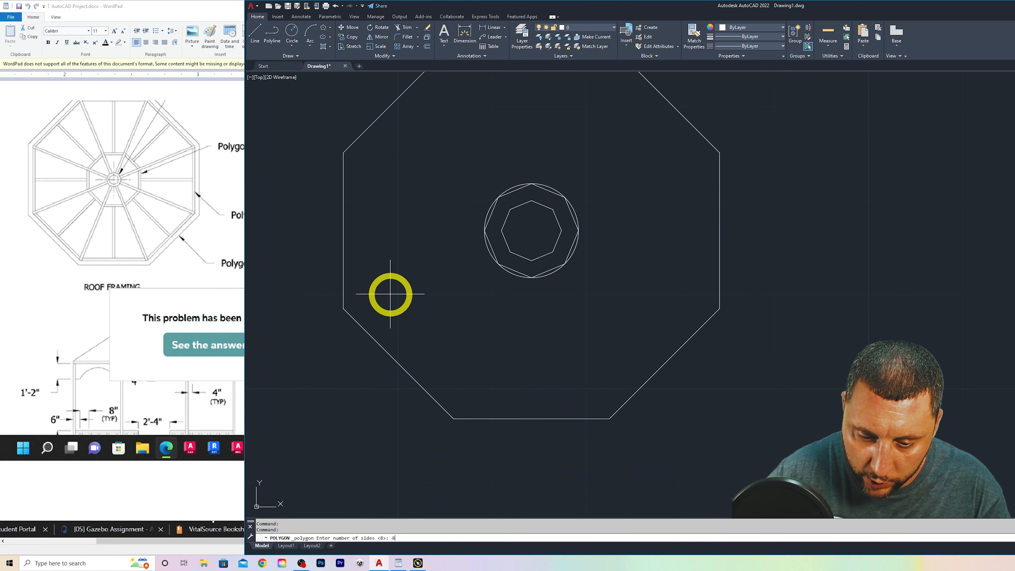
pyautogui.click(531, 231)
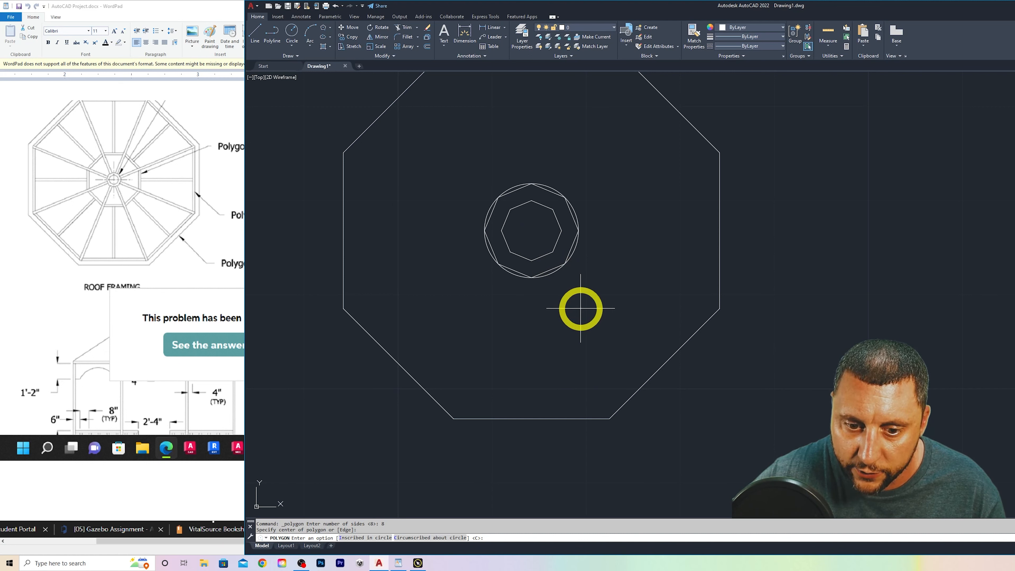
pyautogui.click(444, 538)
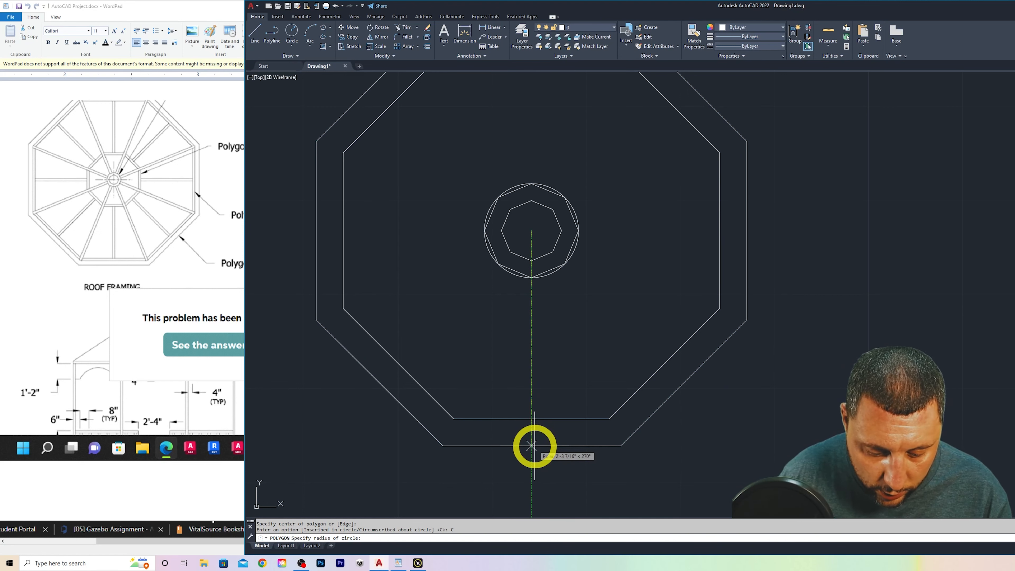
pyautogui.write("6'")
pyautogui.press('Return')
pyautogui.scroll(-6, 650, 383)
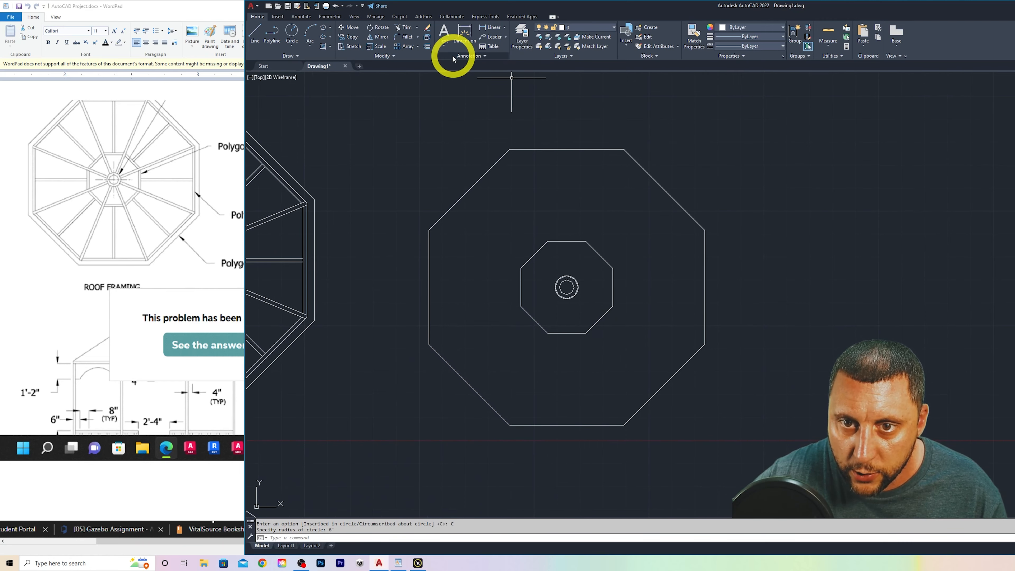
# Draw an outer octagon circumscribed about a 6'4" radius circle from the same center point
pyautogui.click(330, 30)
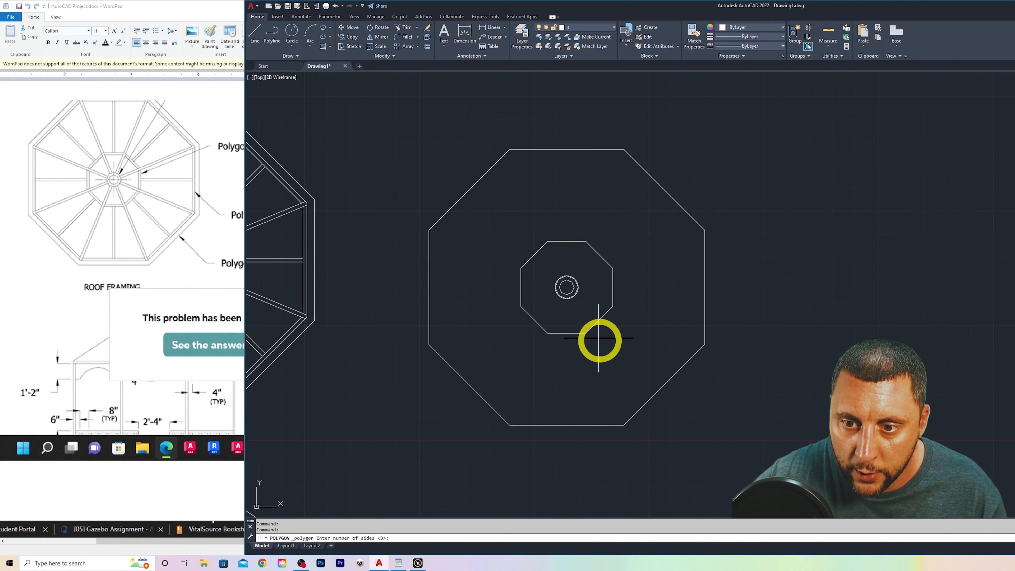
pyautogui.scroll(12, 572, 292)
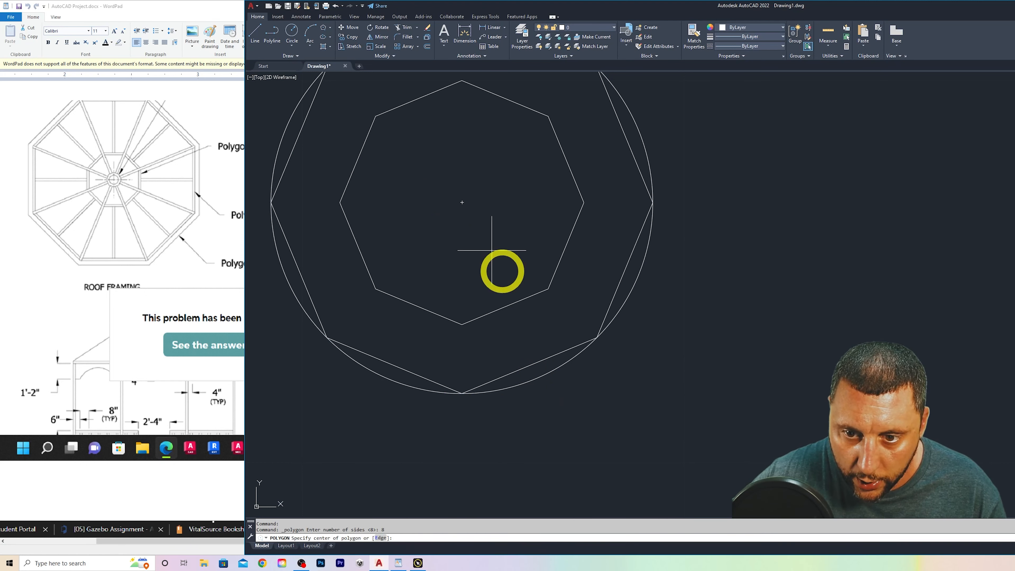
pyautogui.click(532, 381)
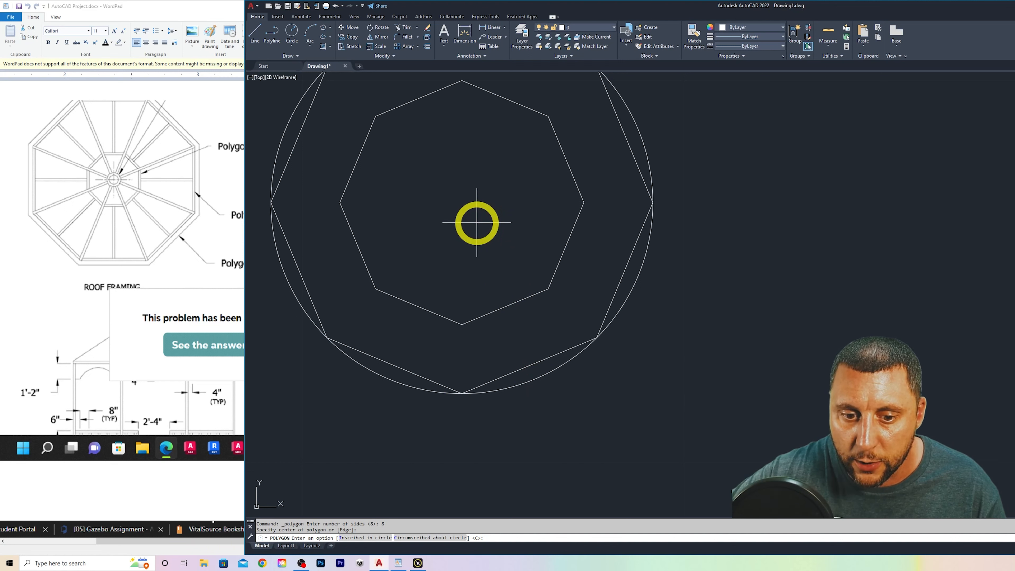
pyautogui.click(437, 538)
pyautogui.write("6'")
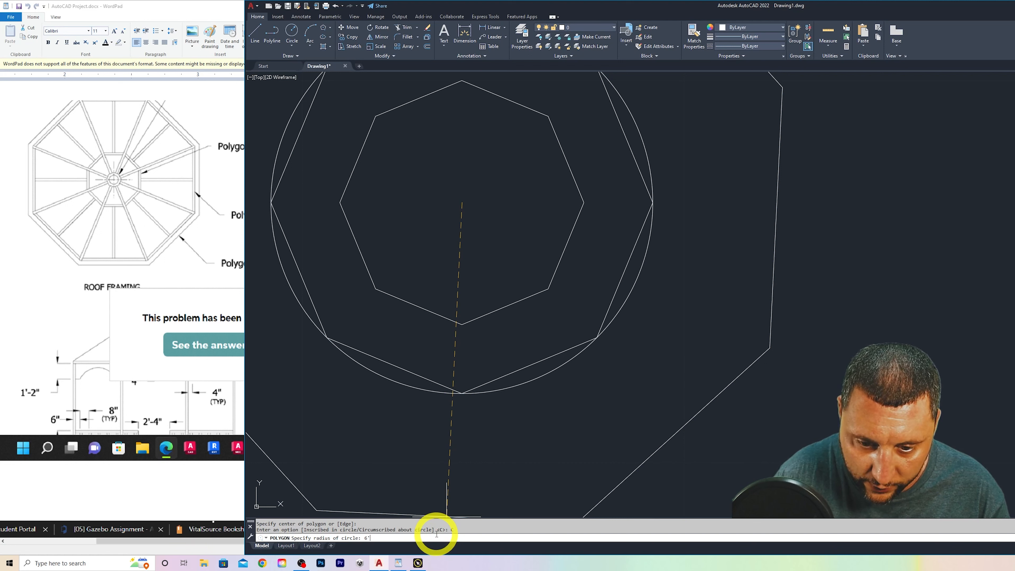
pyautogui.write('4')
pyautogui.press('Return')
pyautogui.scroll(-5, 675, 401)
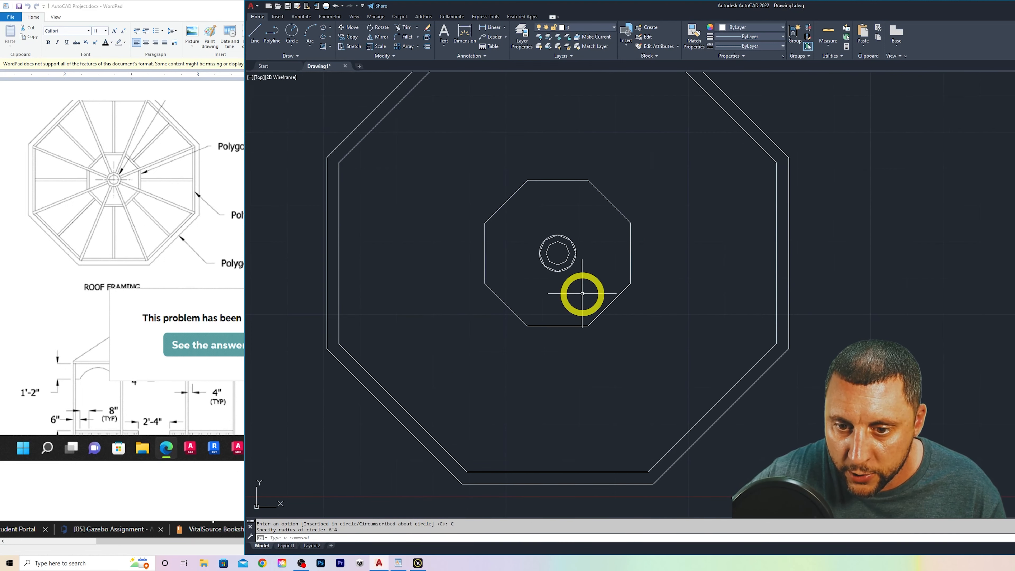
# Offset the 2' radius and 6' radius octagons 2" to the inside
pyautogui.click(427, 46)
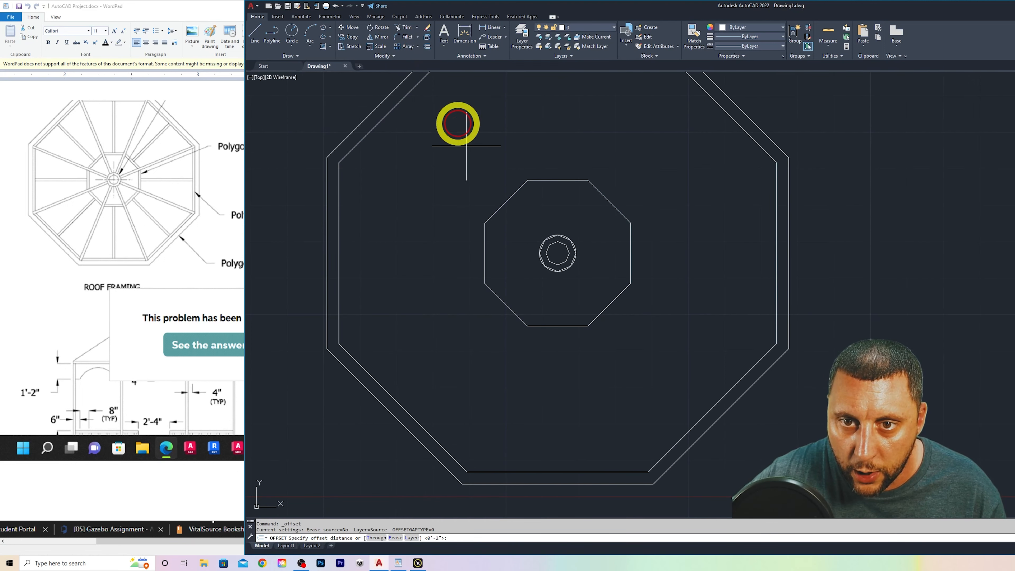
pyautogui.write('2')
pyautogui.press('Return')
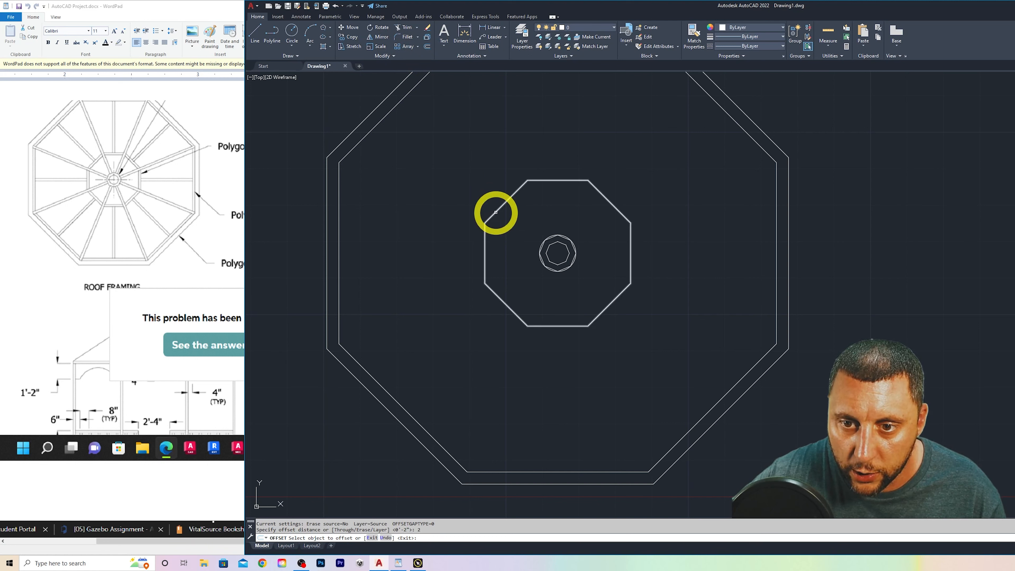
pyautogui.click(495, 212)
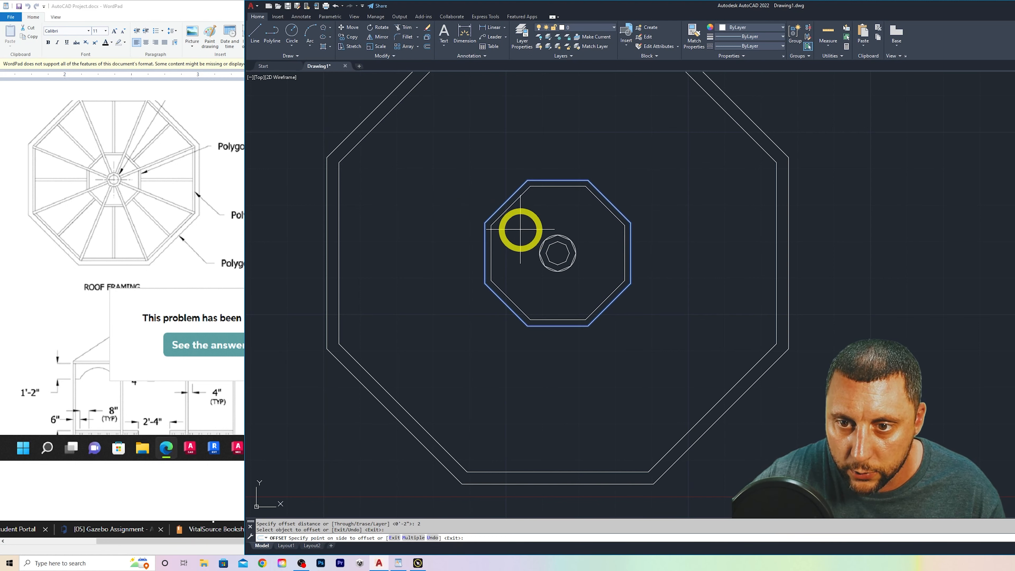
pyautogui.click(518, 229)
pyautogui.click(338, 236)
pyautogui.click(380, 260)
pyautogui.press('Escape')
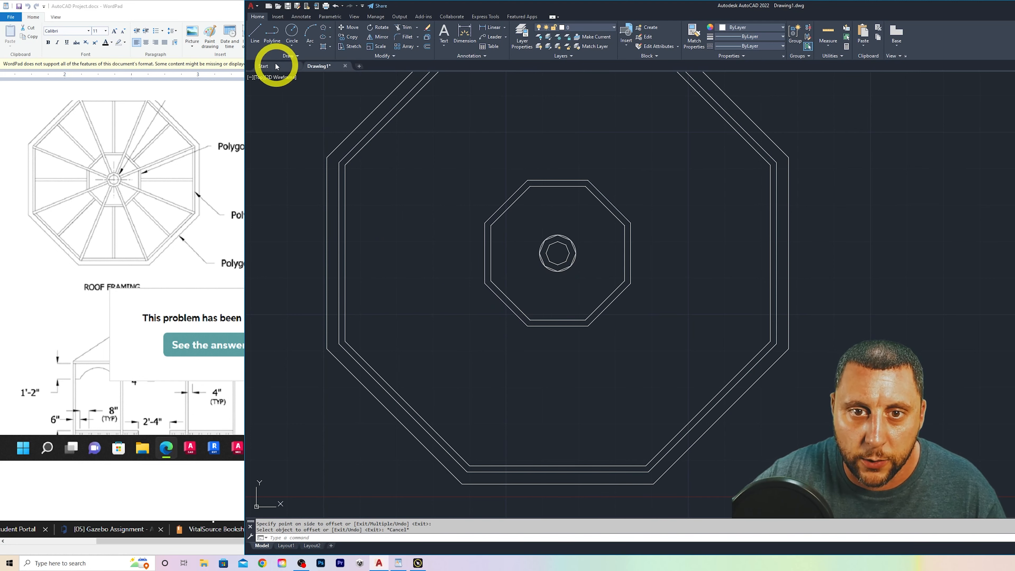
# Draw a vertical line from the bottom midpoint of the large octagons' innermost outline up to the bottom midpoint of the 2' radius octagon
pyautogui.click(256, 34)
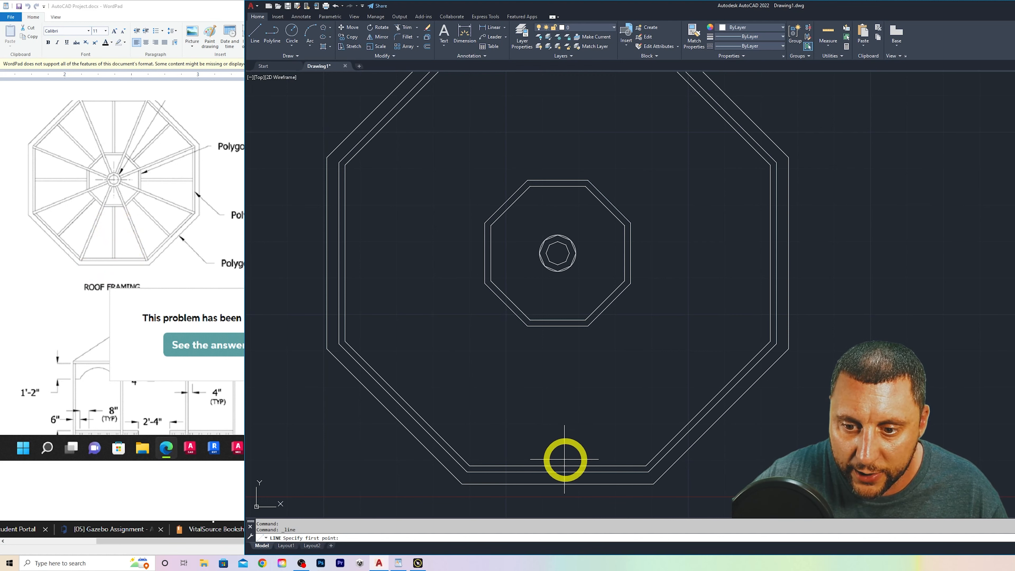
pyautogui.click(558, 466)
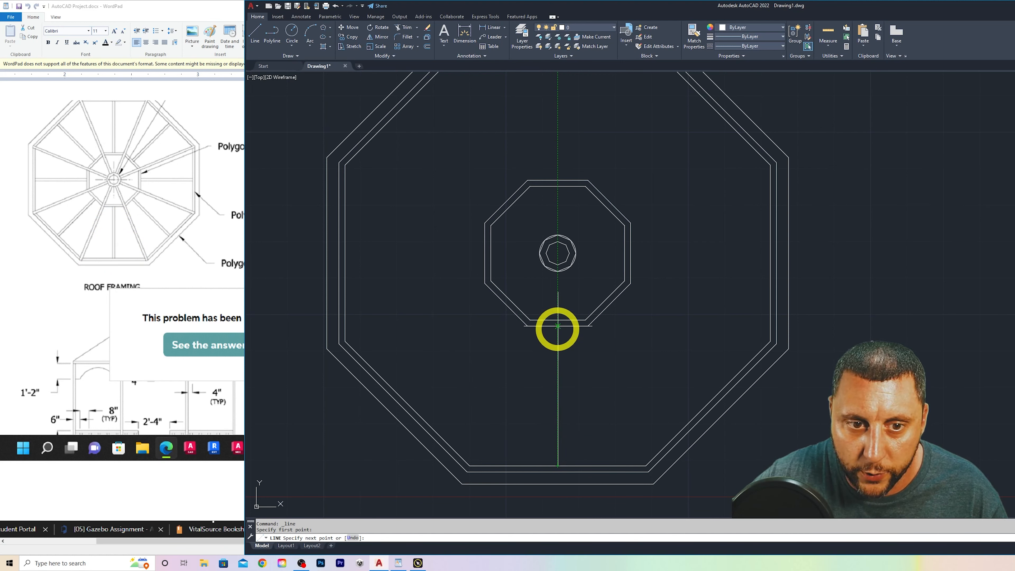
pyautogui.click(558, 326)
pyautogui.press('Return')
# Offset the vertical line 1" to each side and erase the original line
pyautogui.click(427, 46)
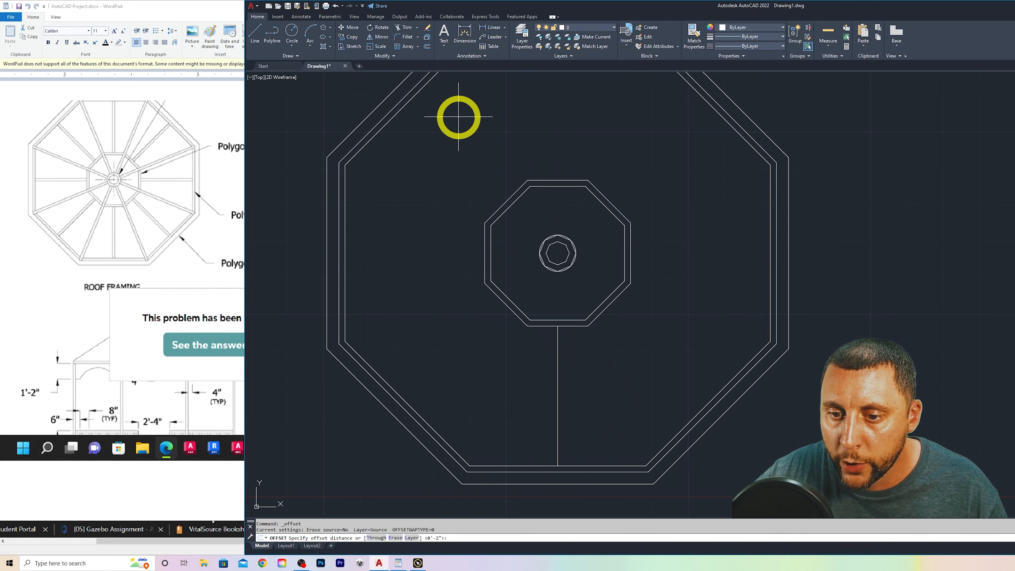
pyautogui.write('1')
pyautogui.press('Return')
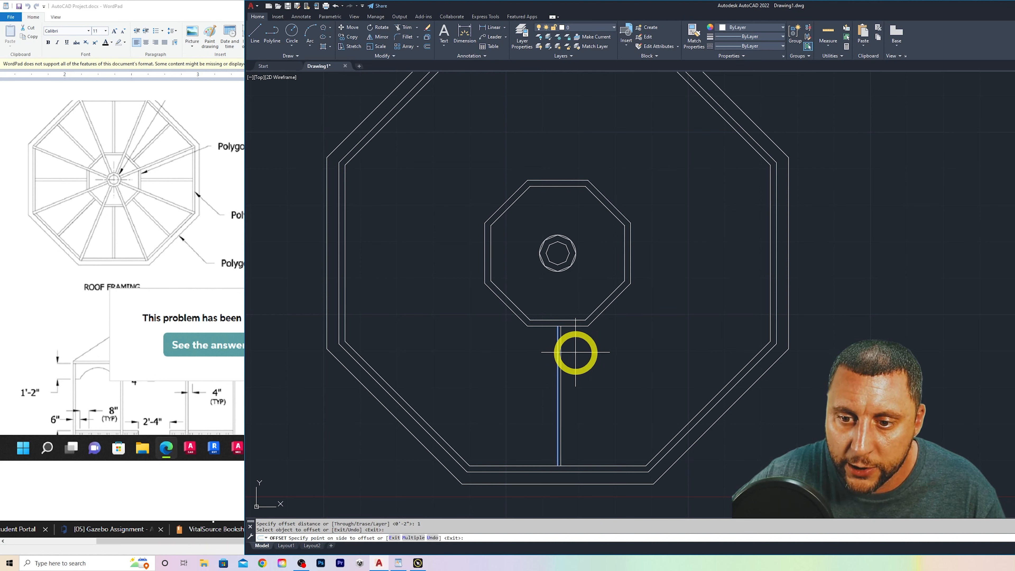
pyautogui.click(560, 351)
pyautogui.press('Escape')
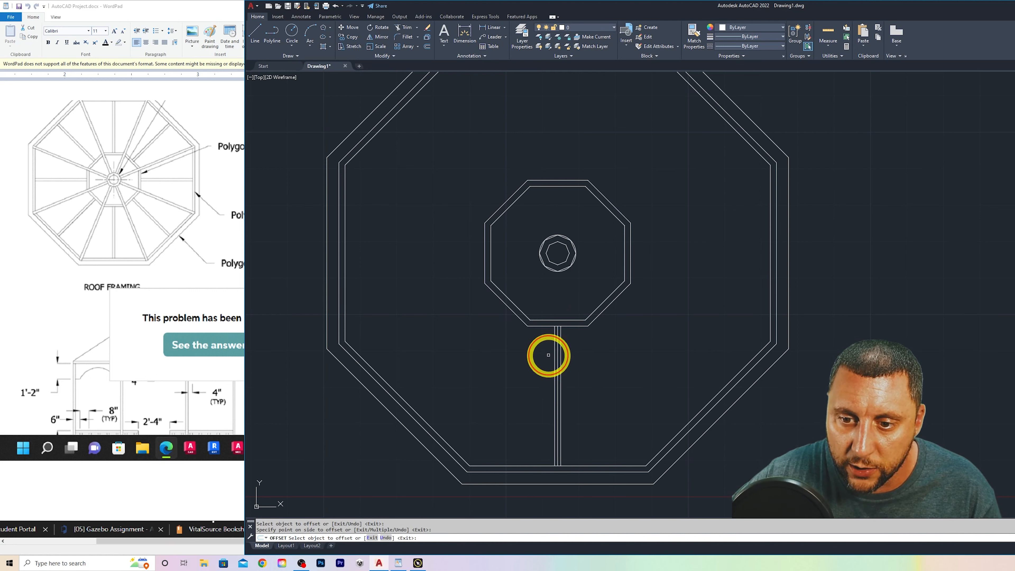
pyautogui.click(558, 352)
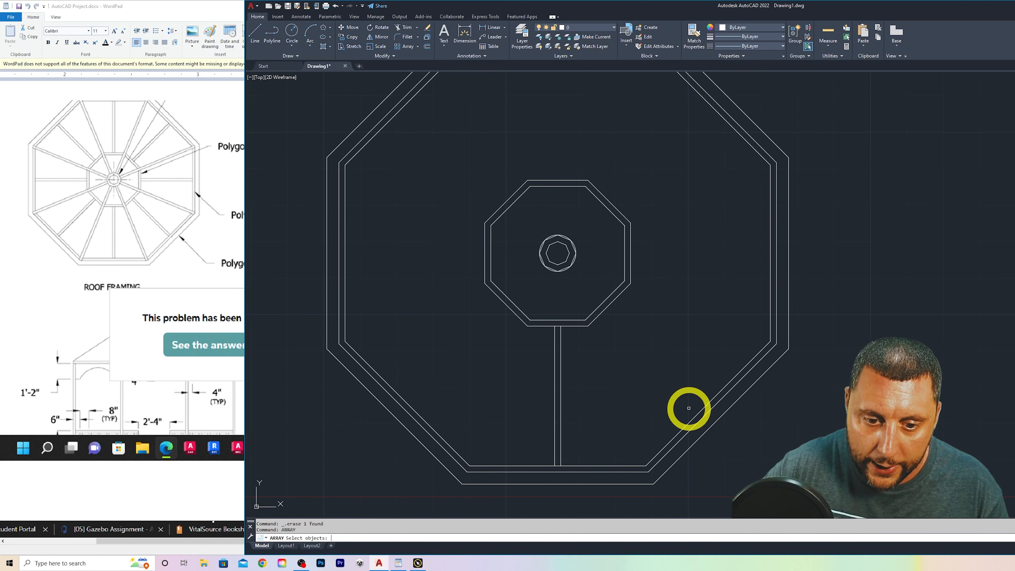
# Create a polar array of the two stud lines around the octagons' center with 8 items filling 360 degrees
pyautogui.click(584, 358)
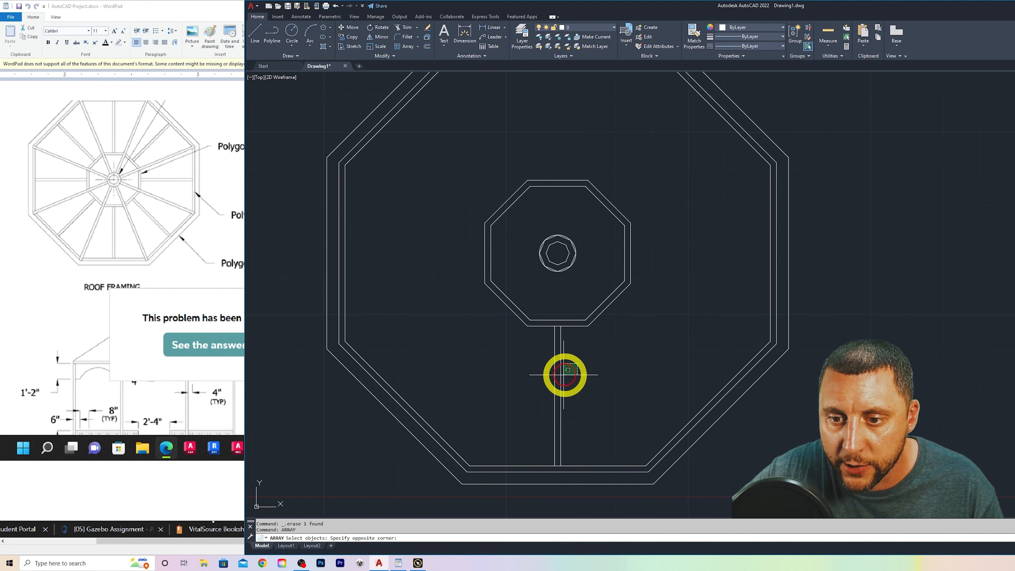
pyautogui.click(545, 388)
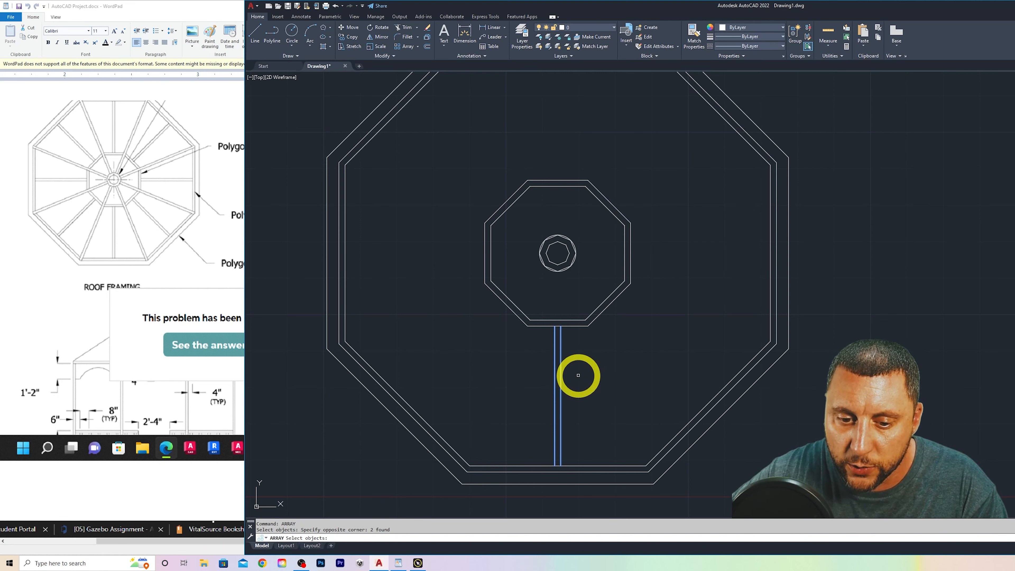
pyautogui.press('Return')
pyautogui.click(389, 538)
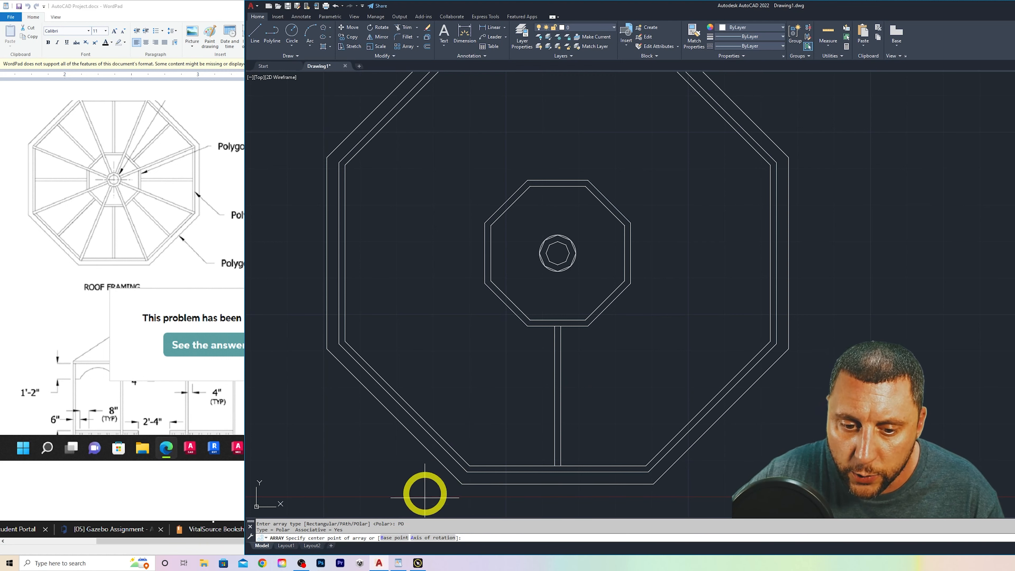
pyautogui.click(558, 253)
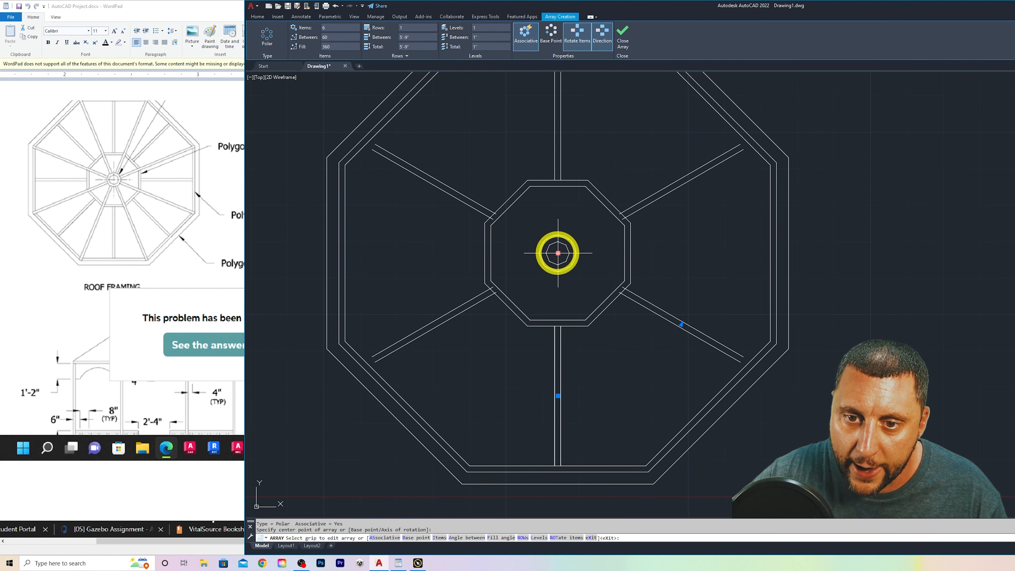
pyautogui.click(324, 28)
pyautogui.doubleClick(330, 29)
pyautogui.click(596, 365)
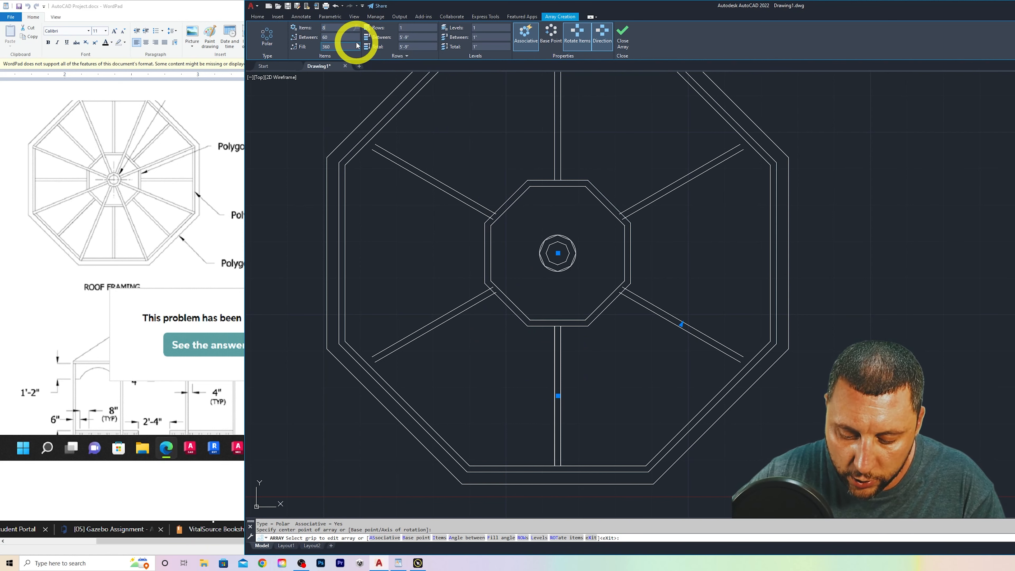
pyautogui.click(621, 40)
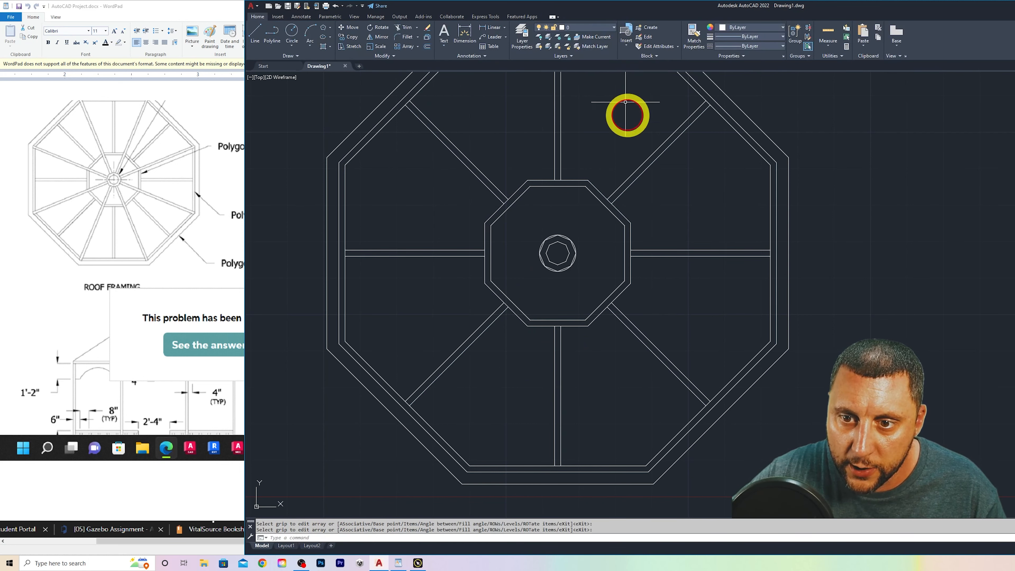
pyautogui.scroll(-2, 620, 294)
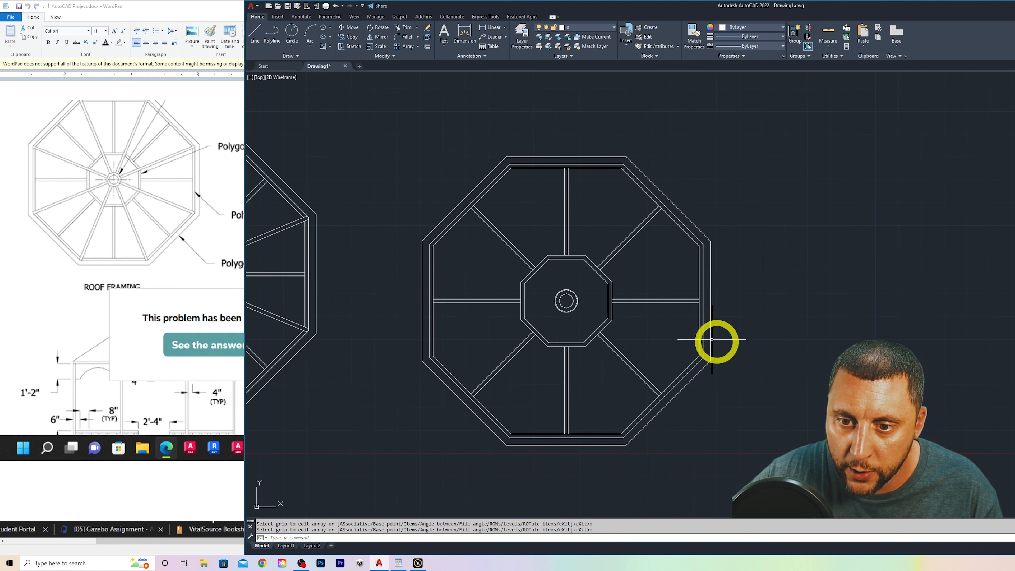
# Explode the polar array of studs into separate lines
pyautogui.press('Escape')
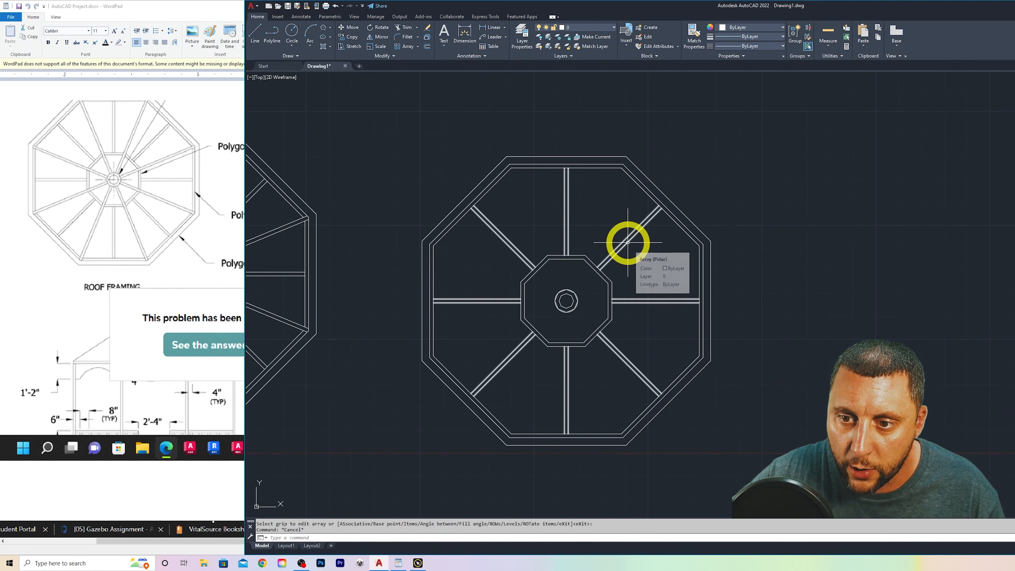
pyautogui.click(628, 243)
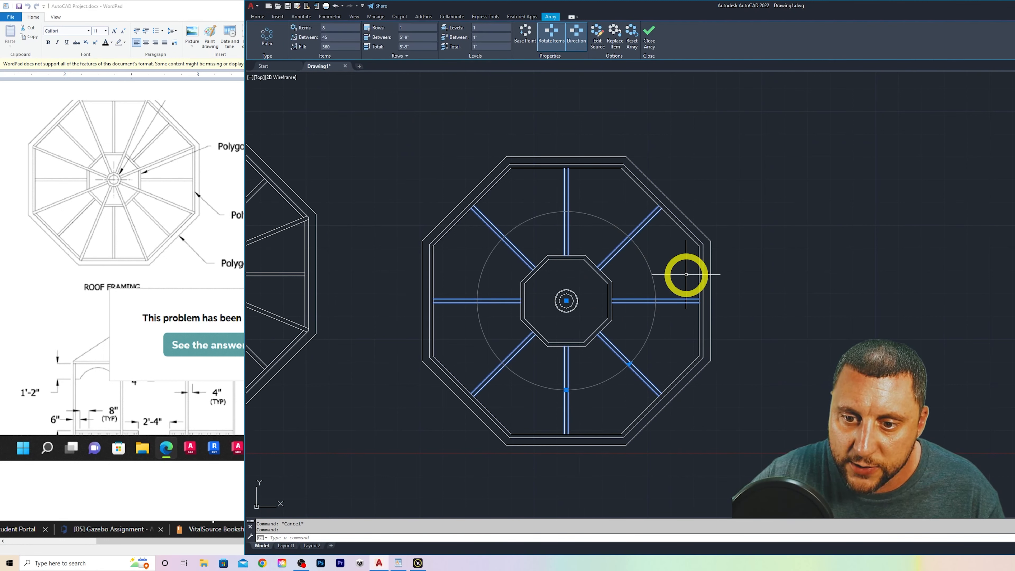
pyautogui.press('Escape')
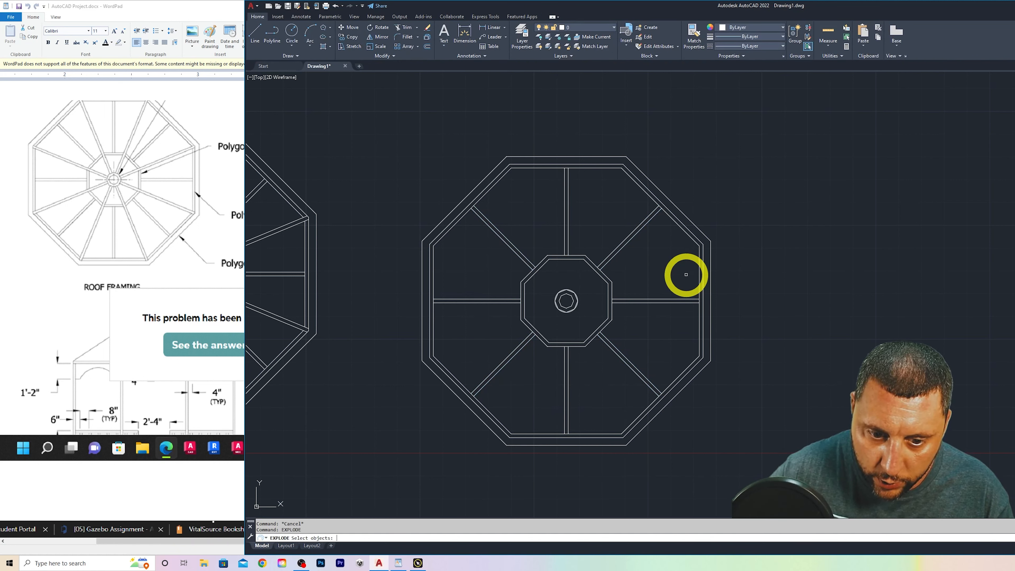
pyautogui.click(632, 240)
pyautogui.press('Return')
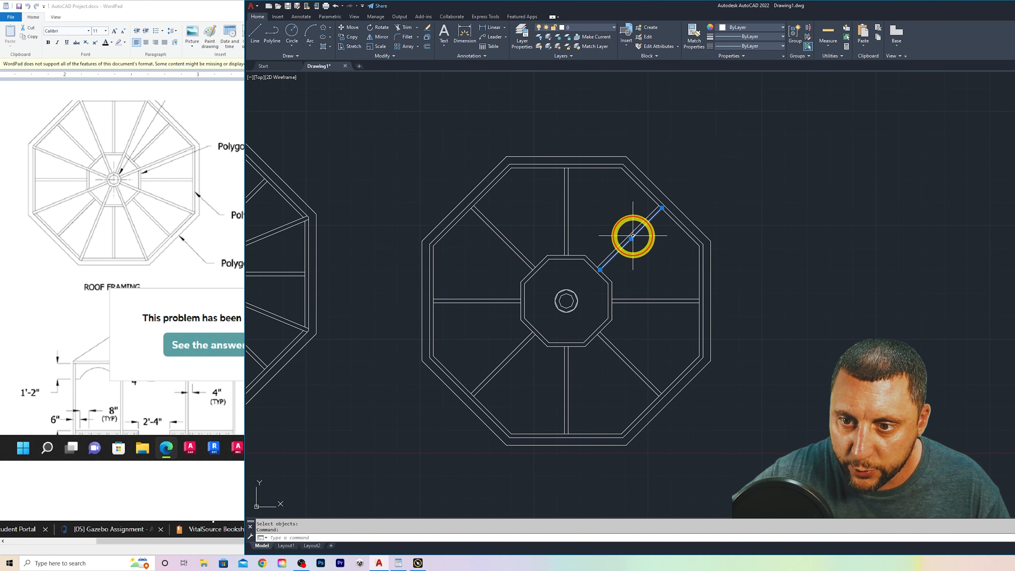
pyautogui.press('Escape')
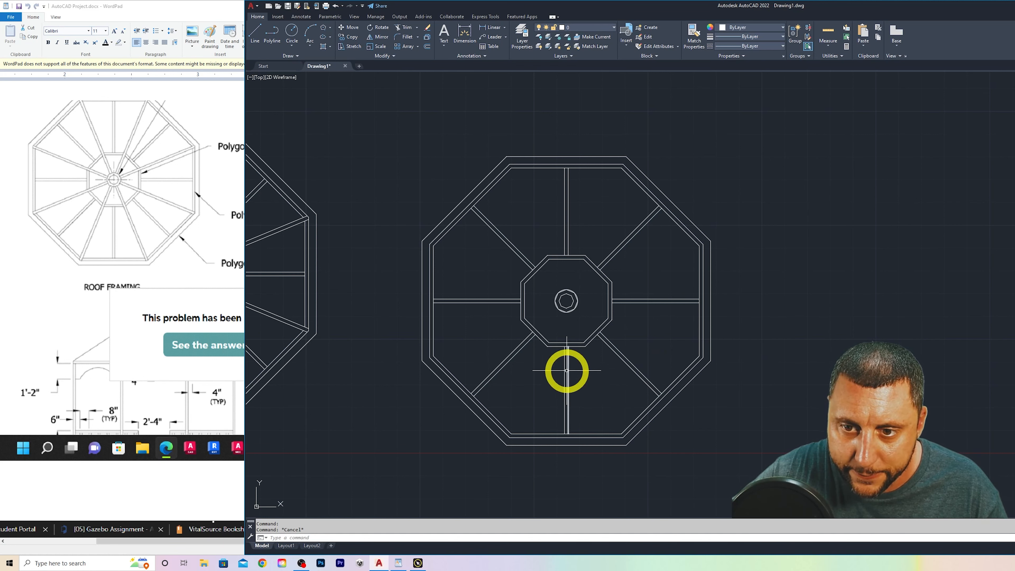
# Draw a line from the midpoint of the outer center octagon's upper-left side to the upper-left corner of the large octagons' middle outline
pyautogui.click(256, 40)
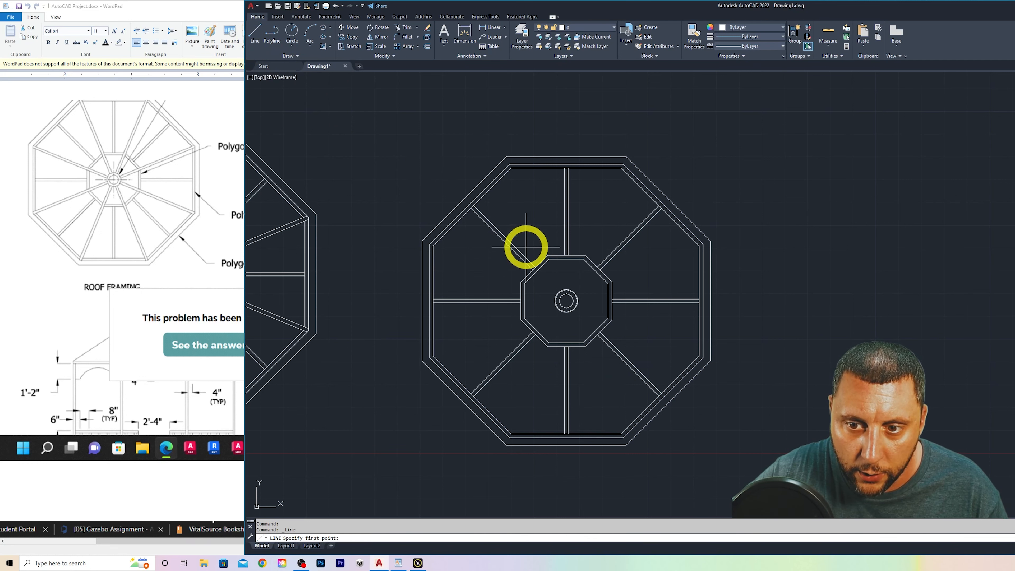
pyautogui.scroll(10, 558, 287)
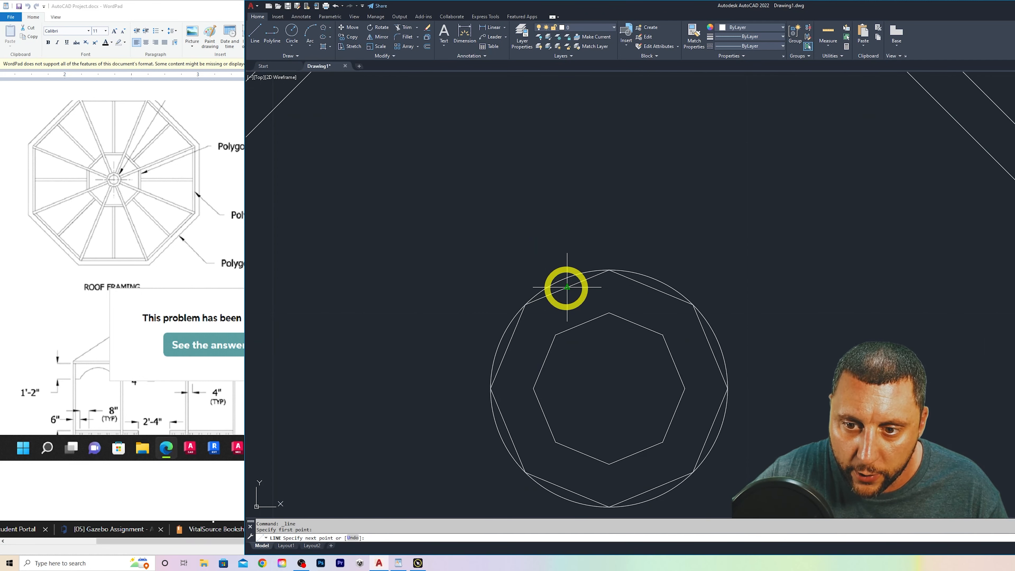
pyautogui.scroll(-6, 566, 287)
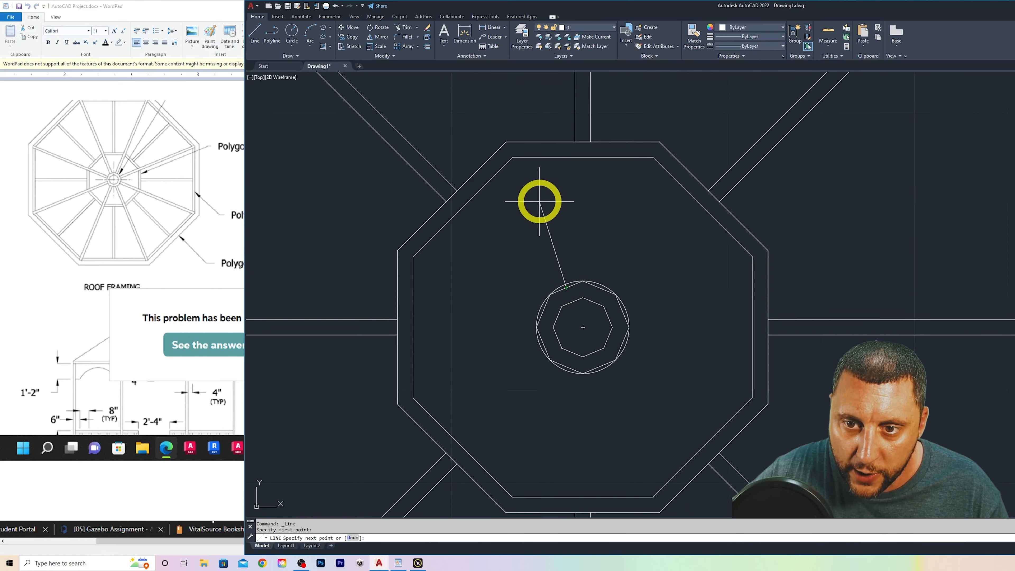
pyautogui.scroll(-6, 506, 133)
pyautogui.moveTo(505, 132); pyautogui.dragTo(600, 307, button='middle')
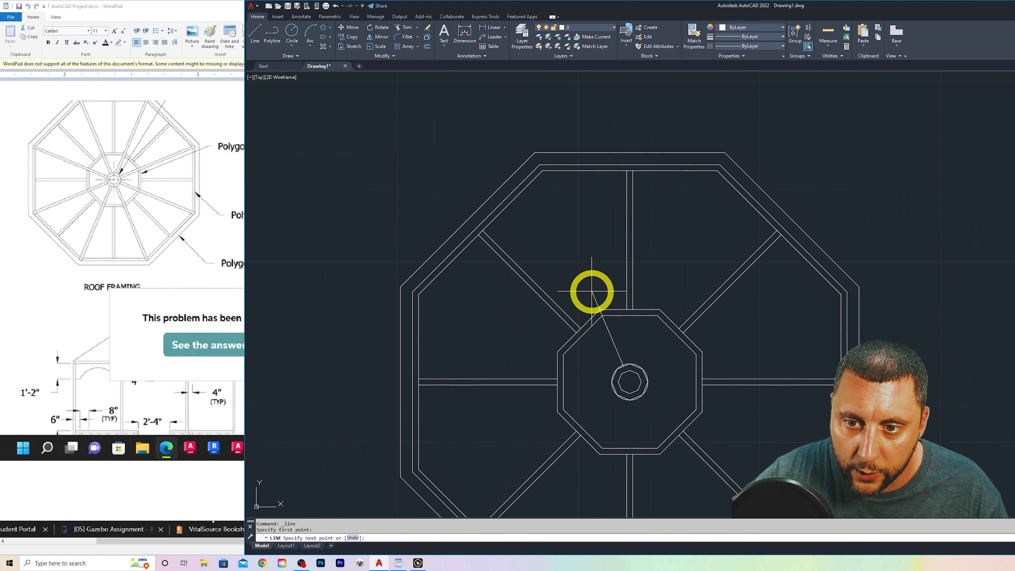
pyautogui.click(540, 165)
pyautogui.press('Escape')
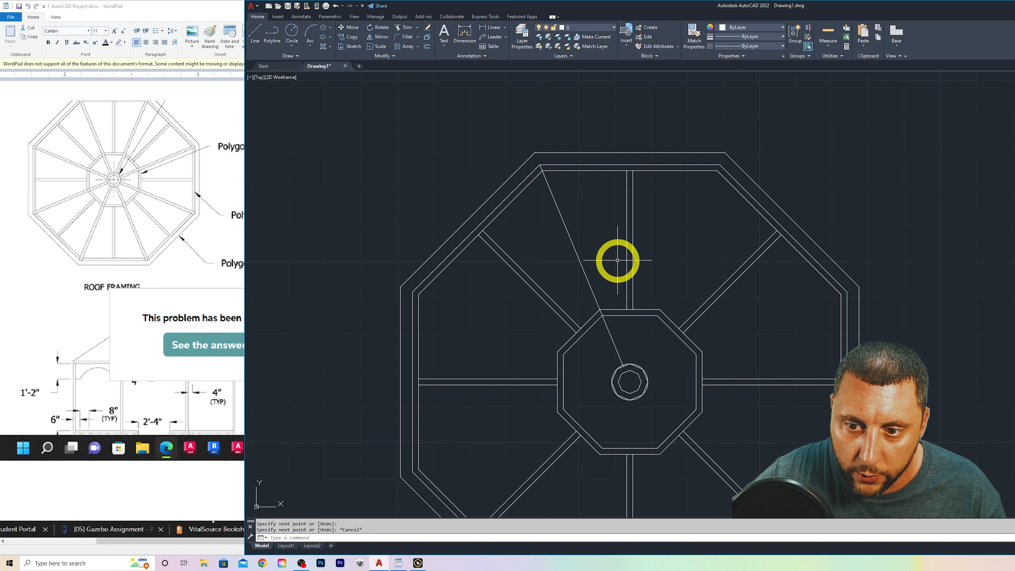
# Offset the diagonal line 1" to each side and erase the original line
pyautogui.click(427, 45)
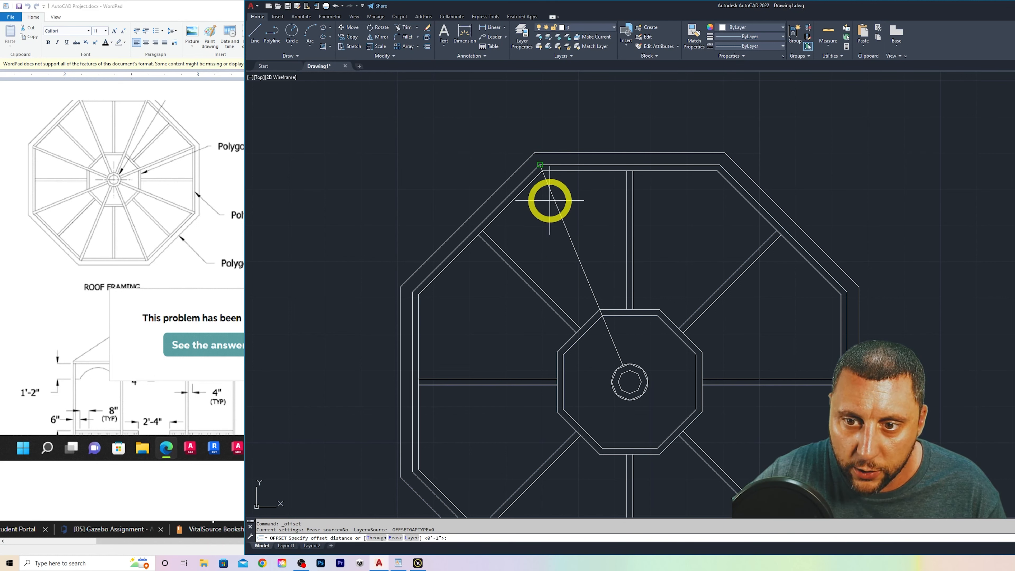
pyautogui.press('Return')
pyautogui.click(556, 205)
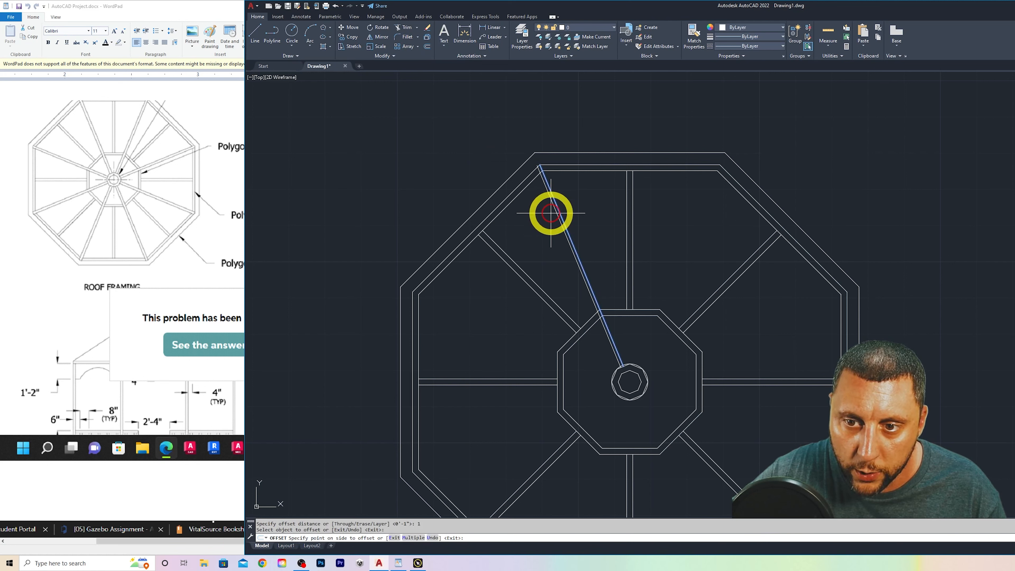
pyautogui.click(563, 207)
pyautogui.press('Return')
pyautogui.click(560, 209)
pyautogui.press('Delete')
# Trim the ends of the two diagonal lines that overrun the upper-left corner of the large octagons' middle outline
pyautogui.scroll(10, 538, 165)
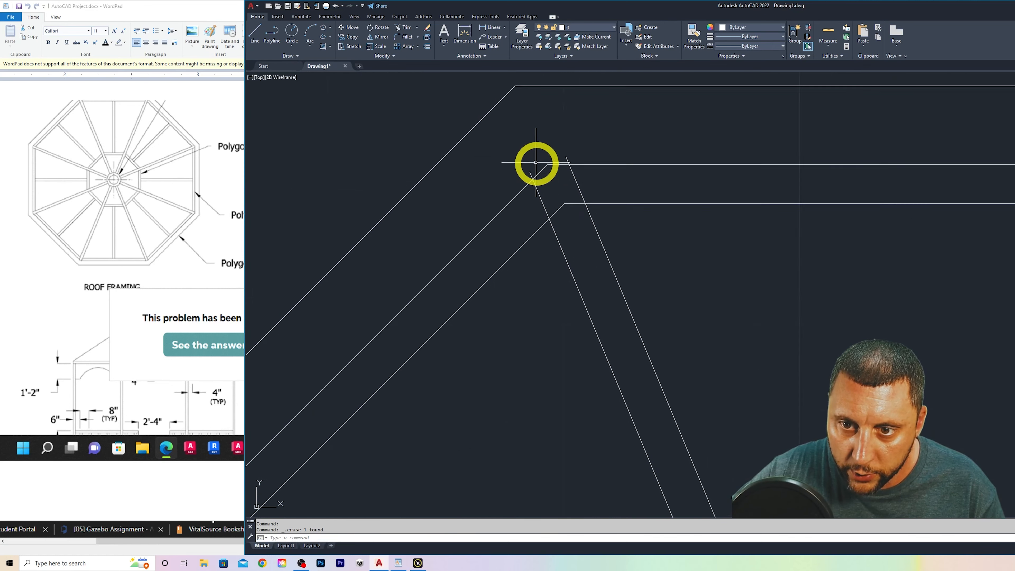
pyautogui.write('tr')
pyautogui.press('Return')
pyautogui.moveTo(599, 161)
pyautogui.mouseDown()
pyautogui.moveTo(569, 155)
pyautogui.moveTo(521, 181)
pyautogui.mouseUp()
pyautogui.moveTo(600, 241)
pyautogui.mouseDown()
pyautogui.moveTo(574, 222)
pyautogui.moveTo(582, 220)
pyautogui.moveTo(569, 243)
pyautogui.moveTo(616, 288)
pyautogui.mouseUp()
pyautogui.press('Escape')
pyautogui.scroll(-8, 618, 288)
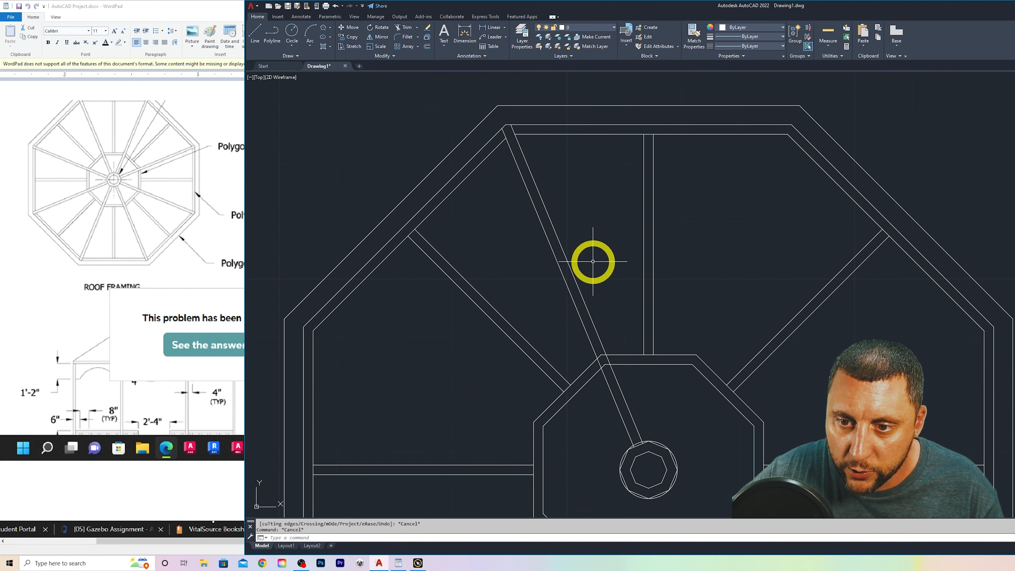
# Mirror the two diagonal lines about the vertical axis through the octagons' center, keeping the source lines
pyautogui.click(571, 272)
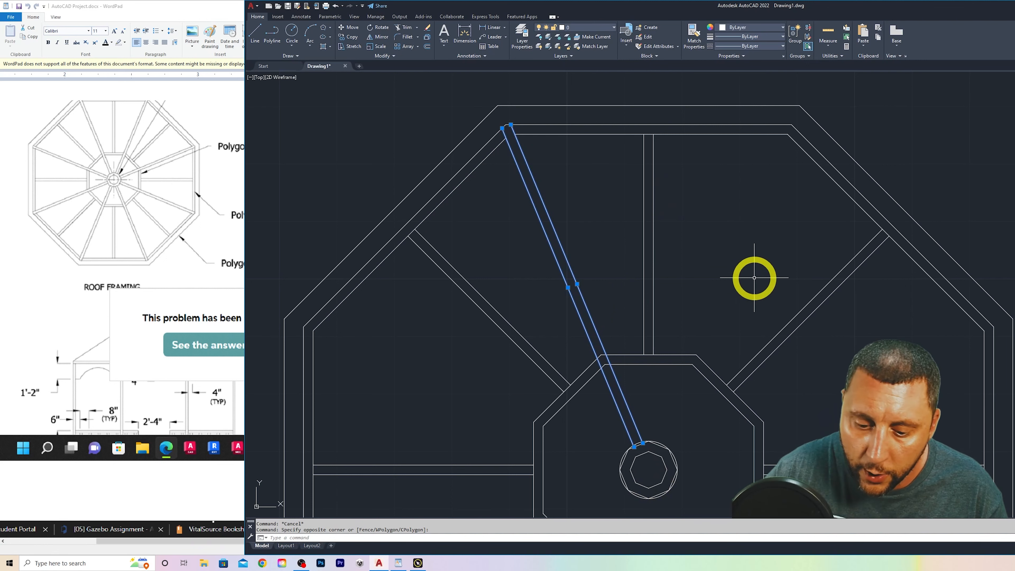
pyautogui.write('y')
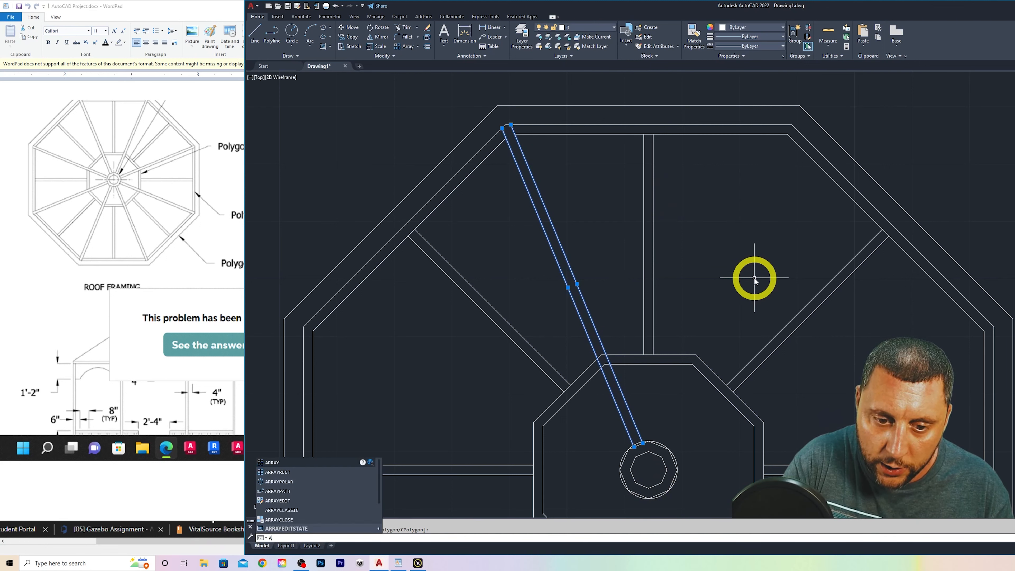
pyautogui.press('Escape')
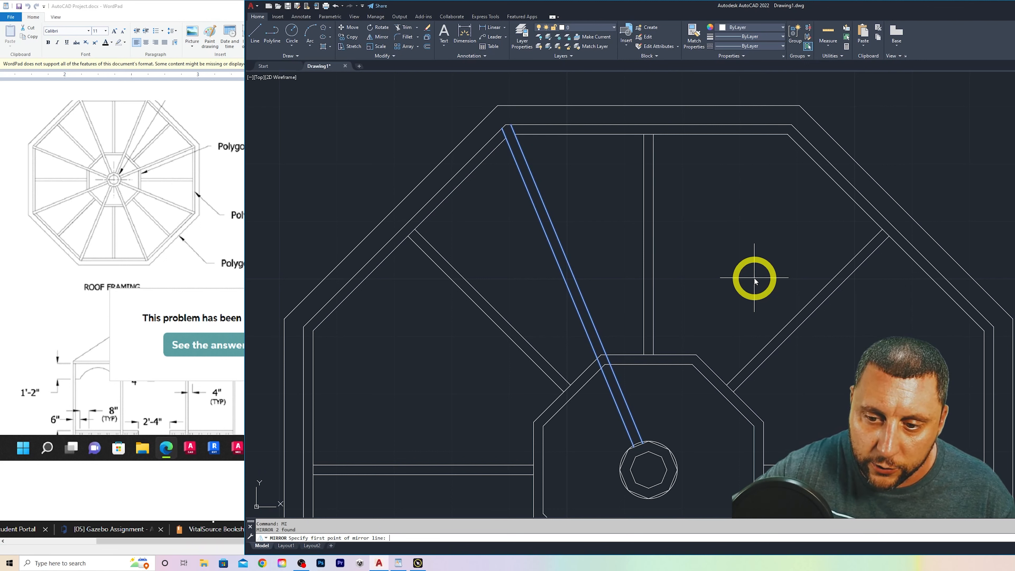
pyautogui.click(649, 469)
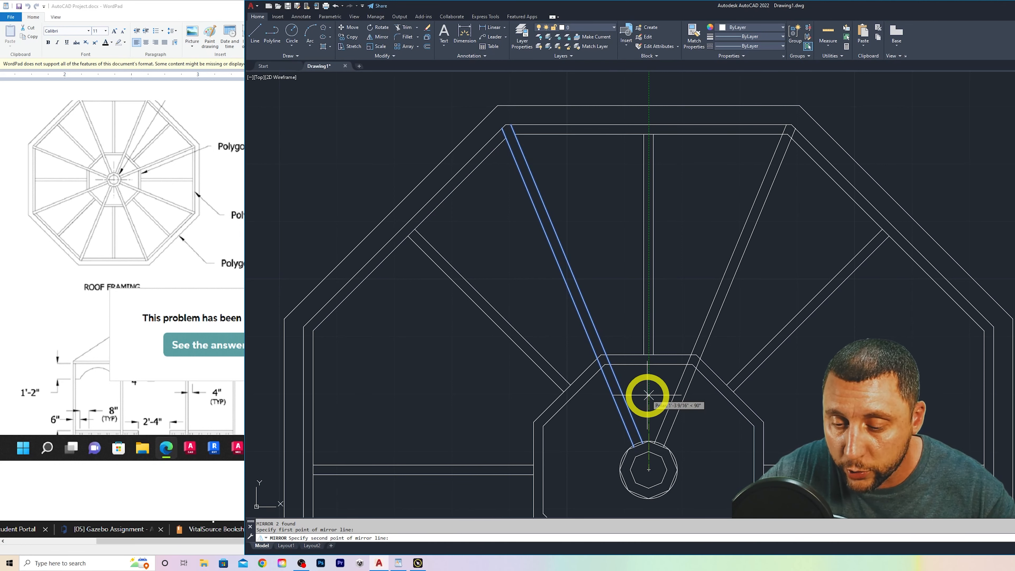
pyautogui.click(648, 395)
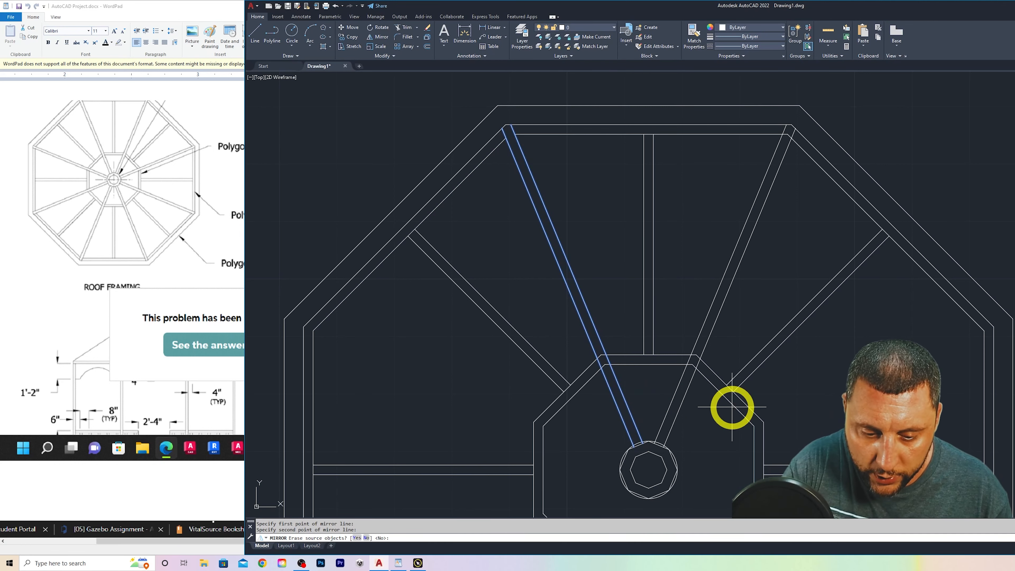
pyautogui.press('Return')
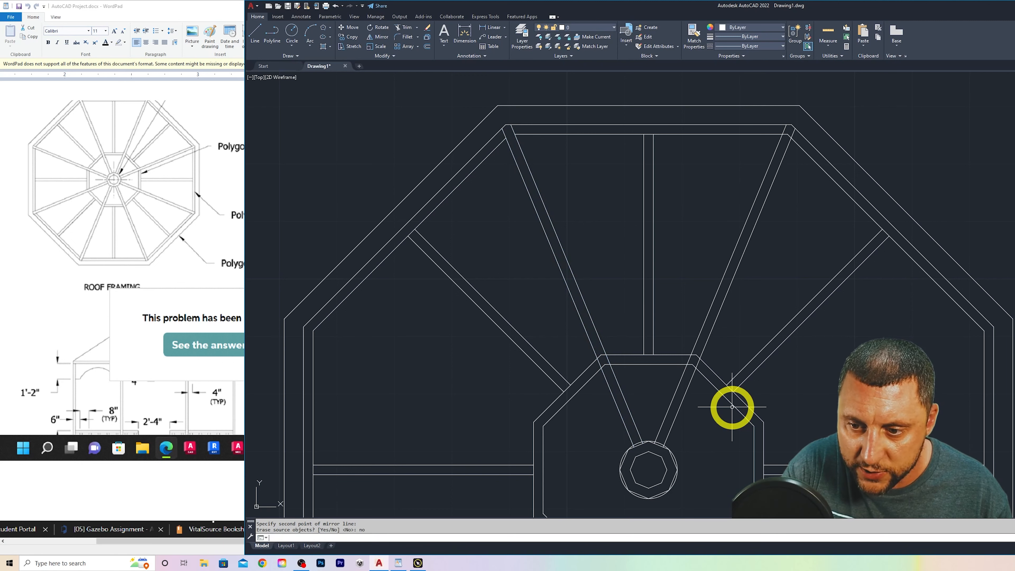
pyautogui.press('Escape')
pyautogui.press('Escape')
# Erase the mirrored pair of diagonal lines
pyautogui.scroll(-3, 709, 408)
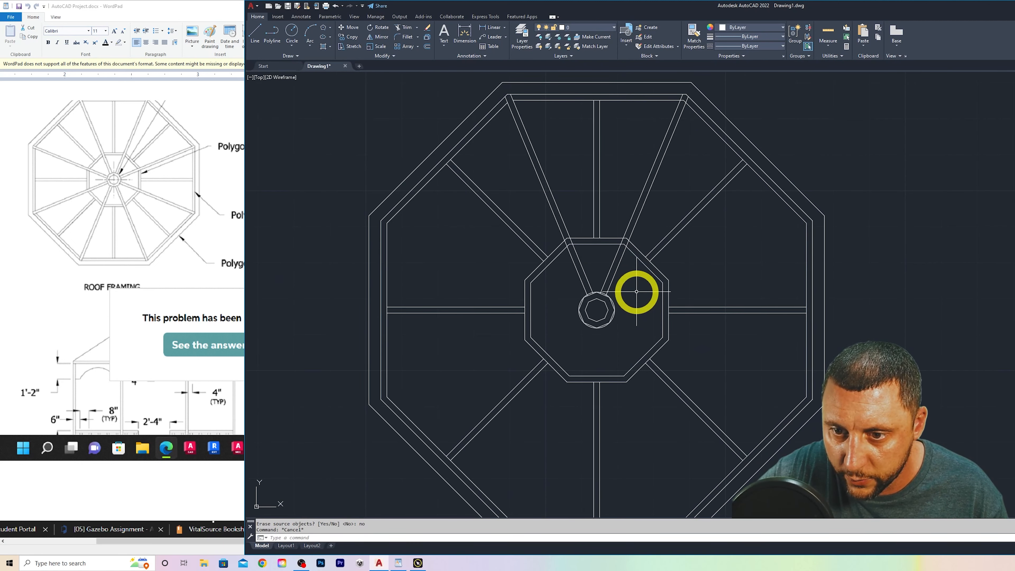
pyautogui.click(631, 269)
pyautogui.click(616, 263)
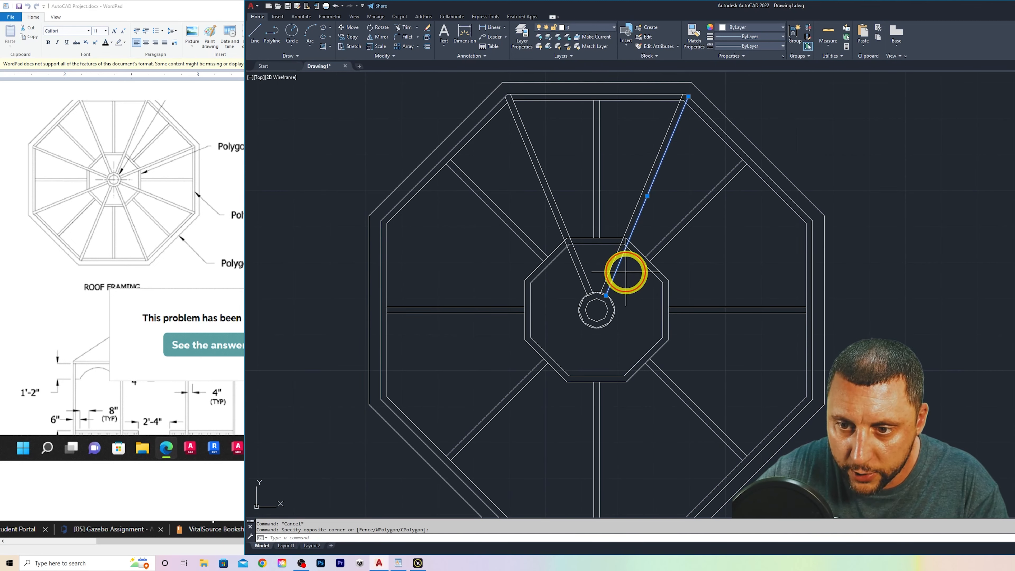
pyautogui.click(625, 272)
pyautogui.click(606, 266)
pyautogui.press('Delete')
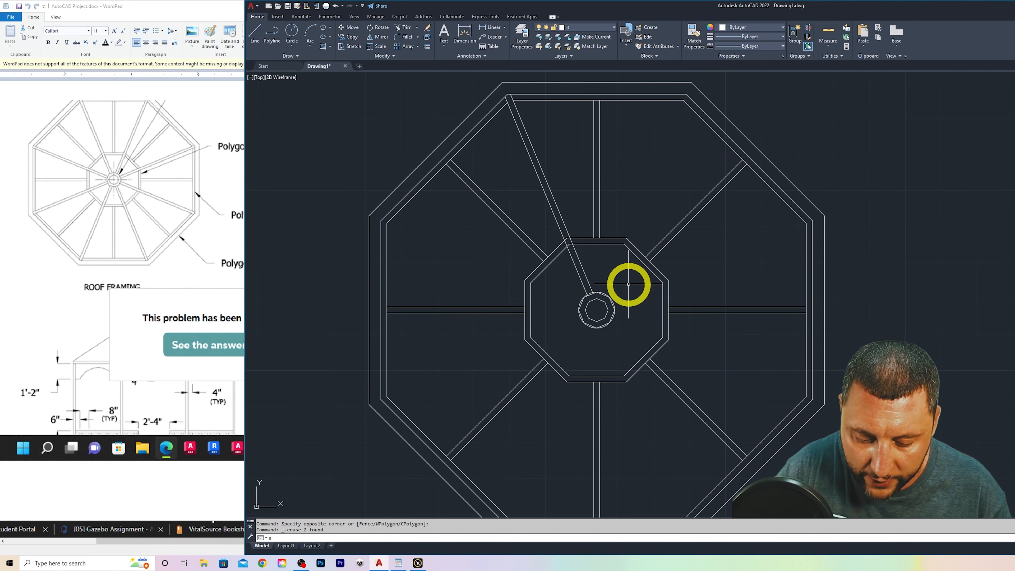
# Create a polar array of the two diagonal lines around the octagons' center with 8 items filling 360 degrees
pyautogui.click(614, 288)
pyautogui.click(584, 275)
pyautogui.press('Return')
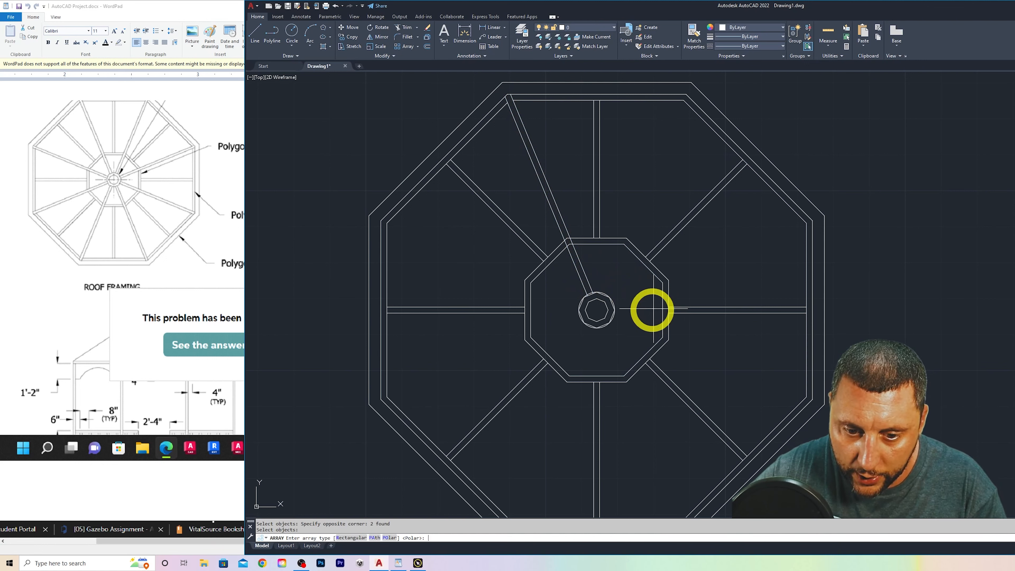
pyautogui.click(393, 538)
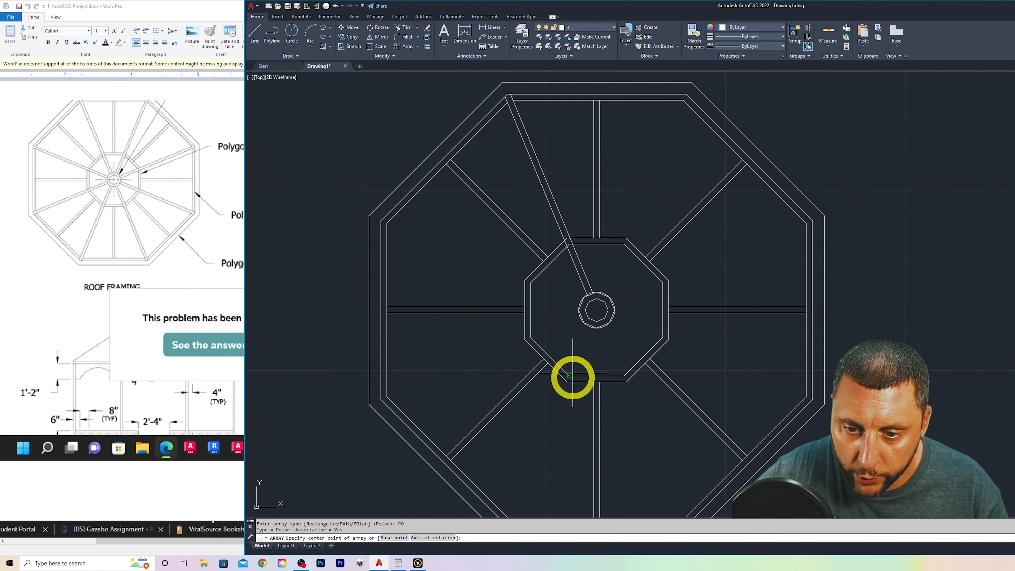
pyautogui.click(597, 310)
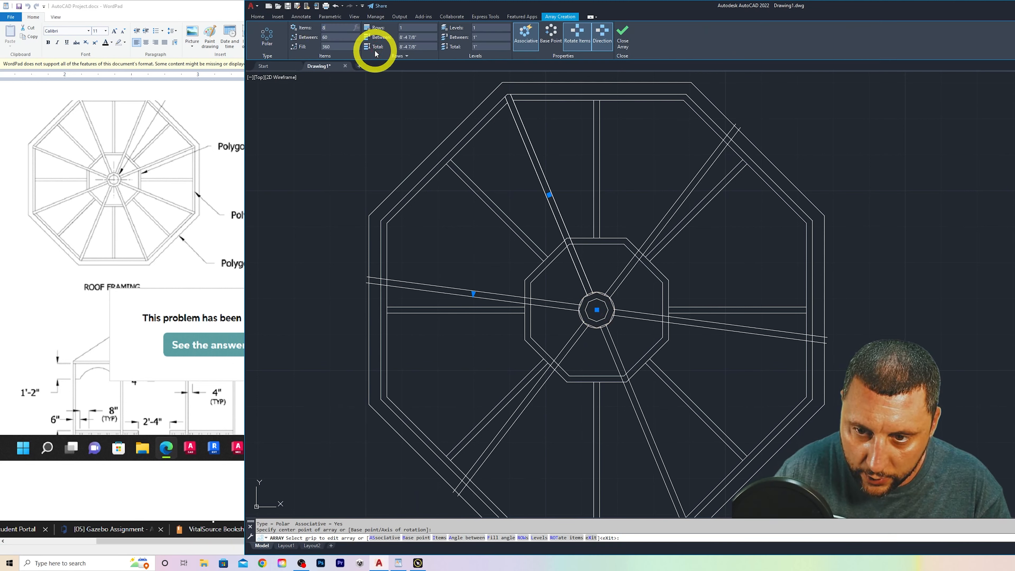
pyautogui.write('8')
pyautogui.press('Return')
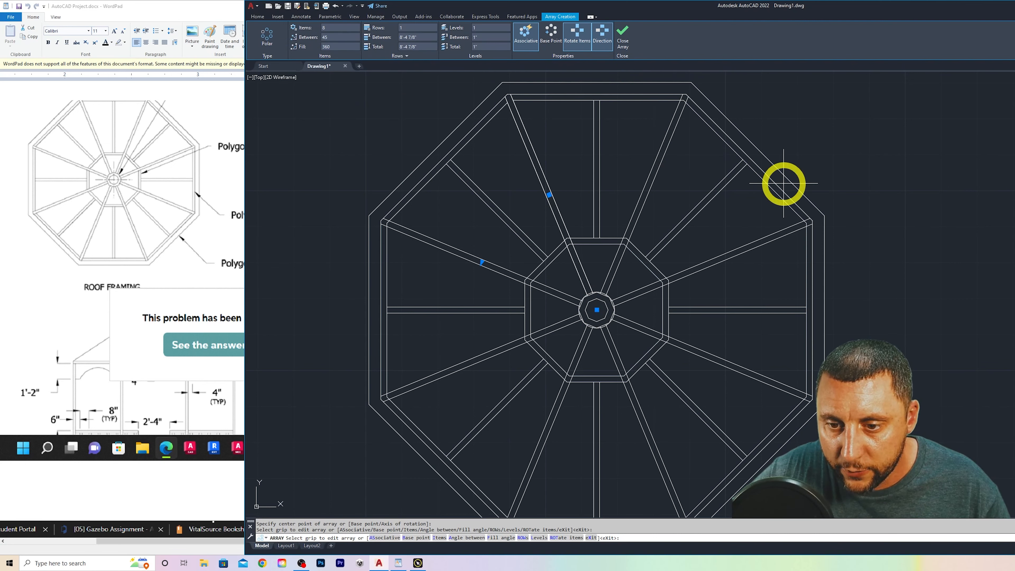
pyautogui.click(623, 40)
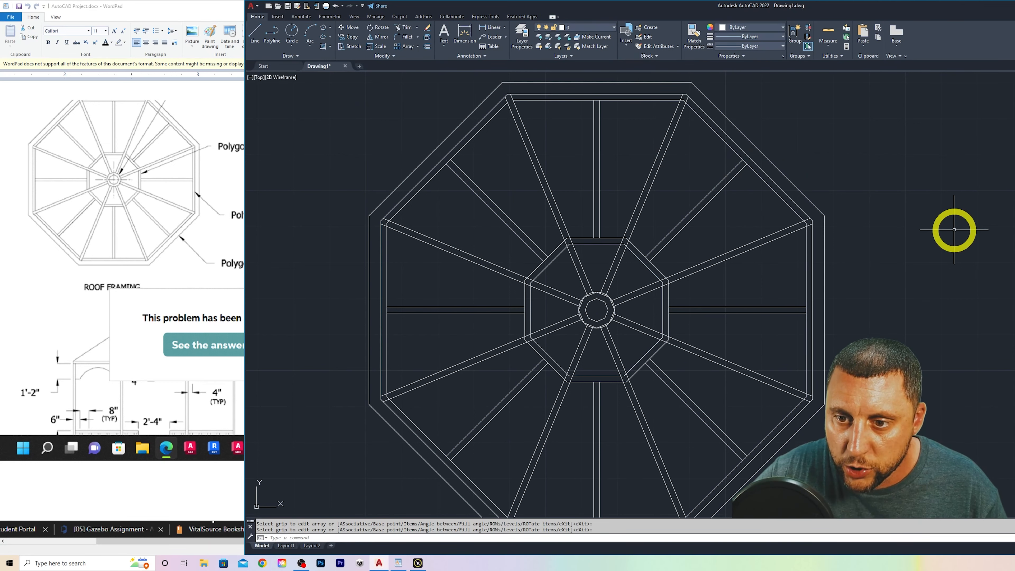
# Explode the polar array of diagonal members into separate lines
pyautogui.press('Escape')
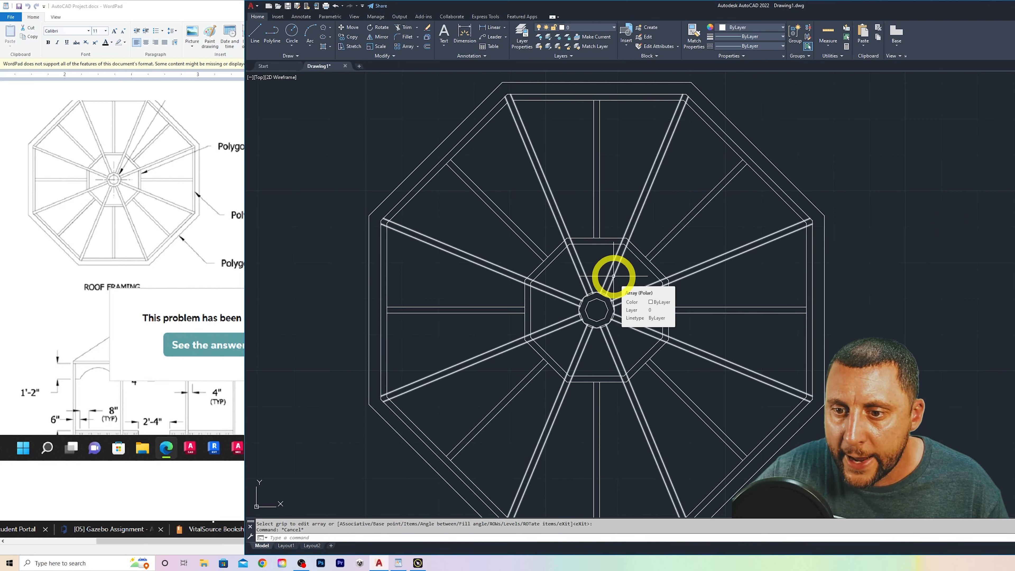
pyautogui.write('explode')
pyautogui.press('Return')
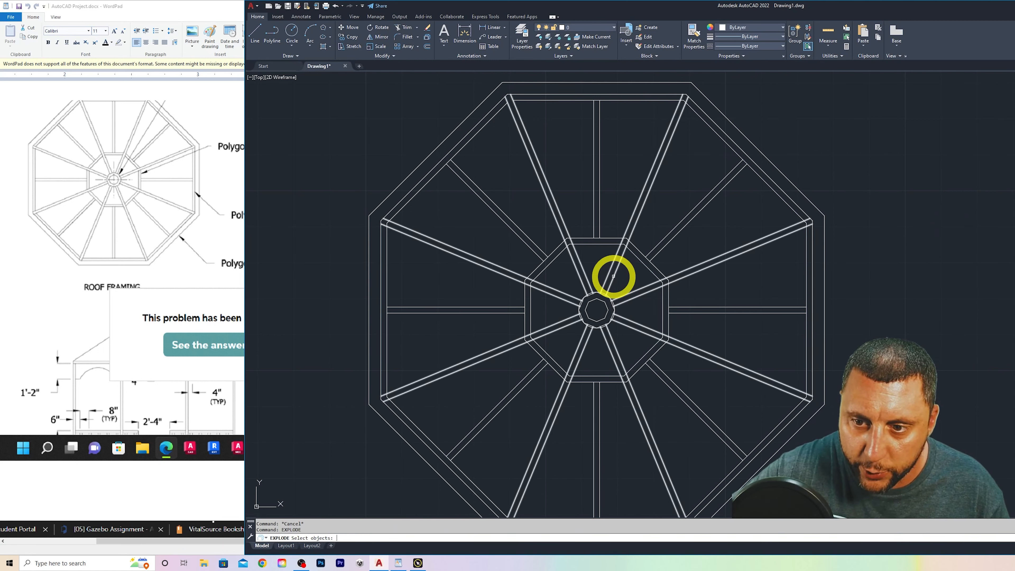
pyautogui.click(613, 276)
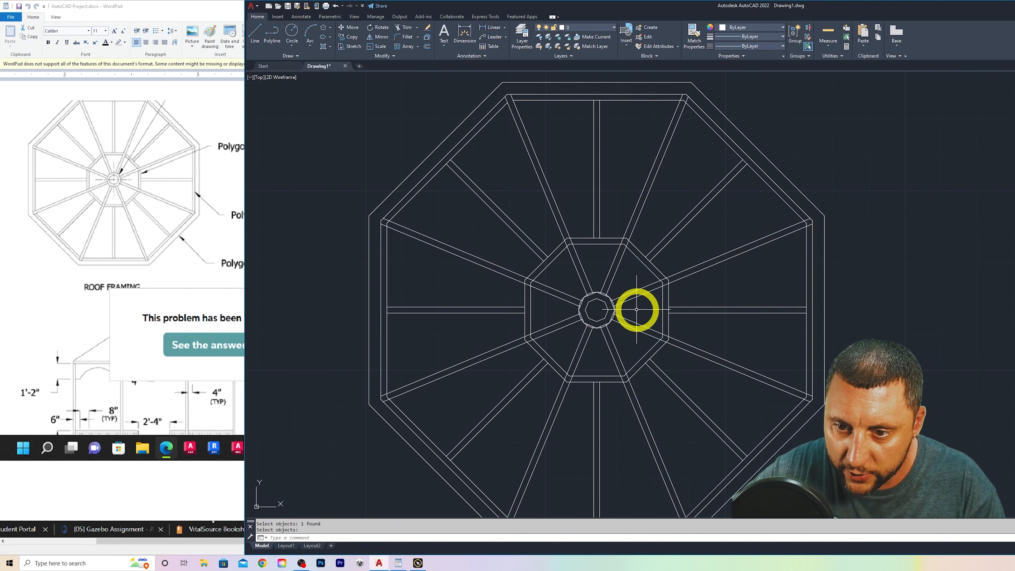
# Erase the circle that surrounds the small center octagons
pyautogui.scroll(8, 610, 308)
pyautogui.click(614, 251)
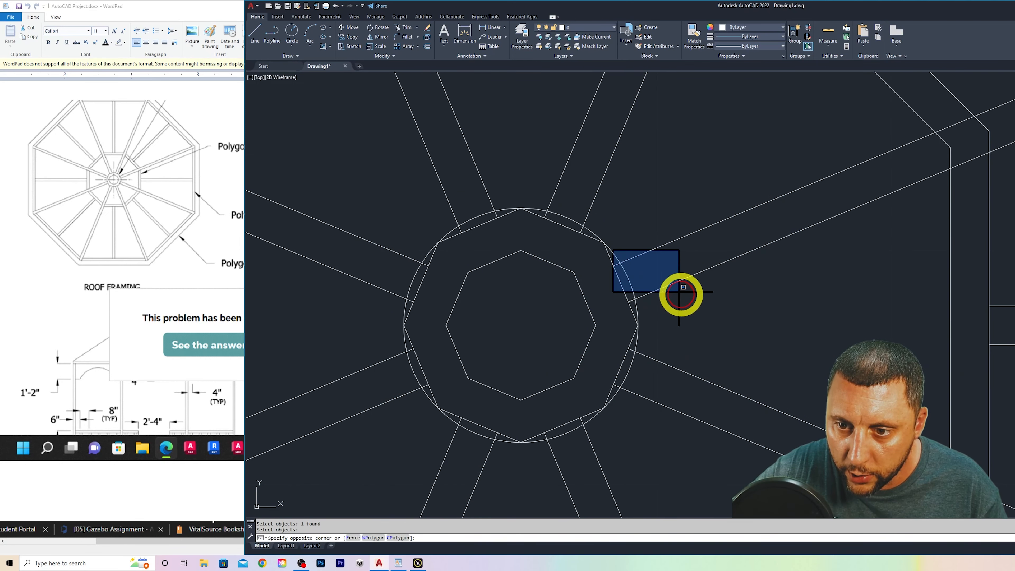
pyautogui.click(611, 250)
pyautogui.press('Delete')
# Trim the inner octagon of the roof's outer frame between the corner member lines at its two upper-right corners
pyautogui.scroll(-4, 754, 332)
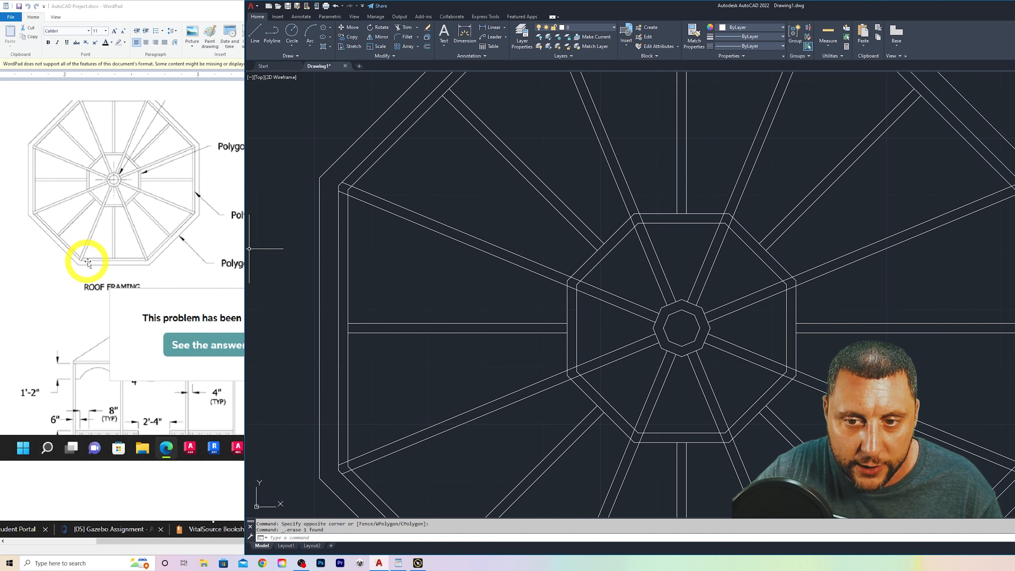
pyautogui.moveTo(578, 249); pyautogui.dragTo(546, 351, button='middle')
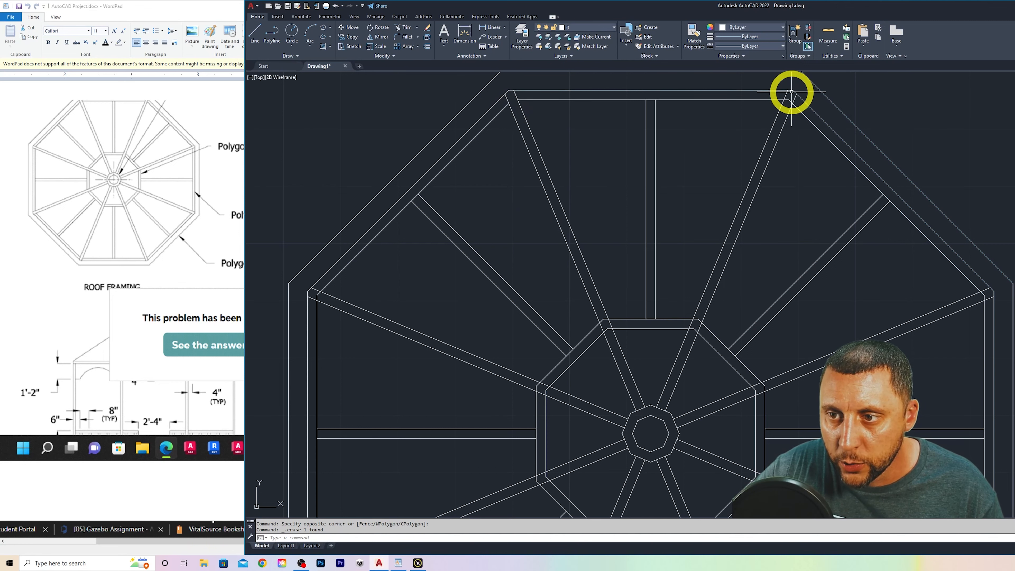
pyautogui.scroll(5, 793, 91)
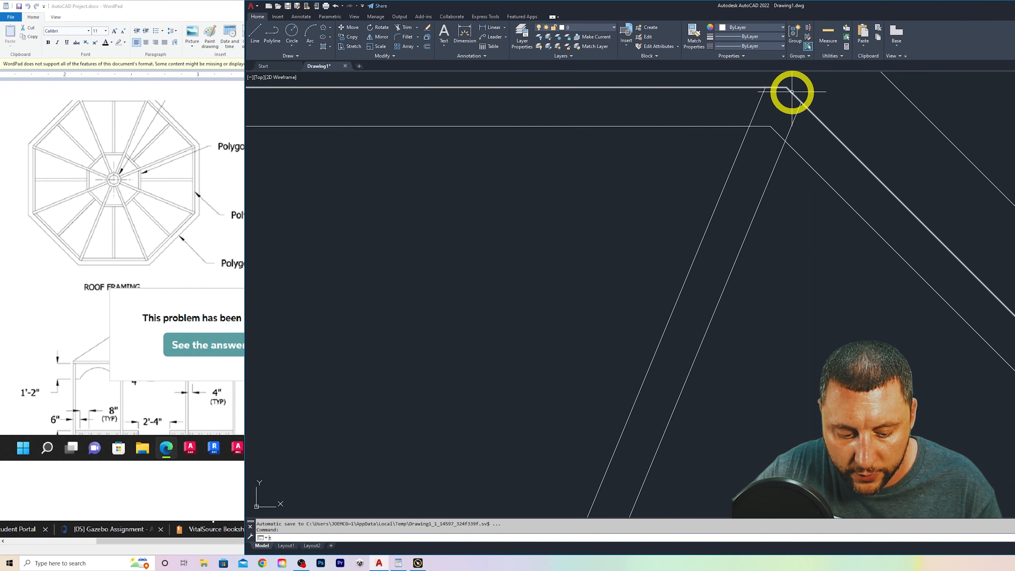
pyautogui.write('r')
pyautogui.press('Return')
pyautogui.click(779, 126)
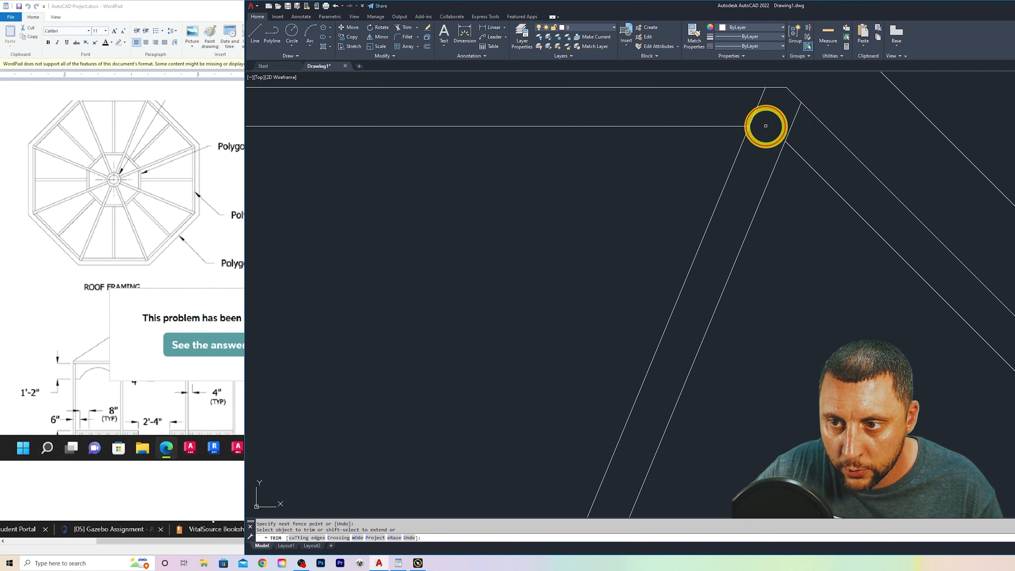
pyautogui.scroll(-4, 776, 125)
pyautogui.moveTo(885, 264); pyautogui.dragTo(730, 145, button='middle')
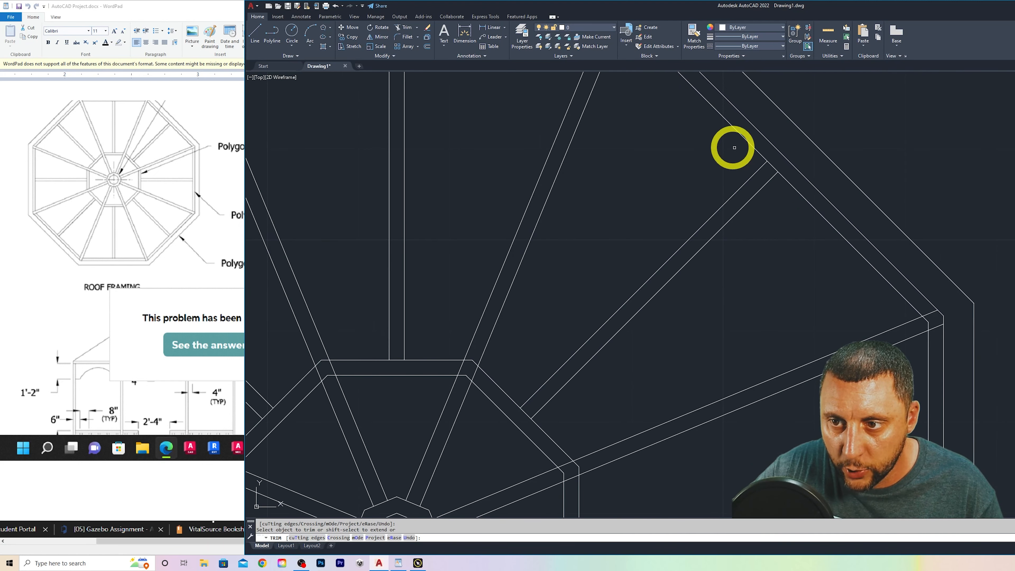
pyautogui.moveTo(858, 222); pyautogui.dragTo(650, 102, button='middle')
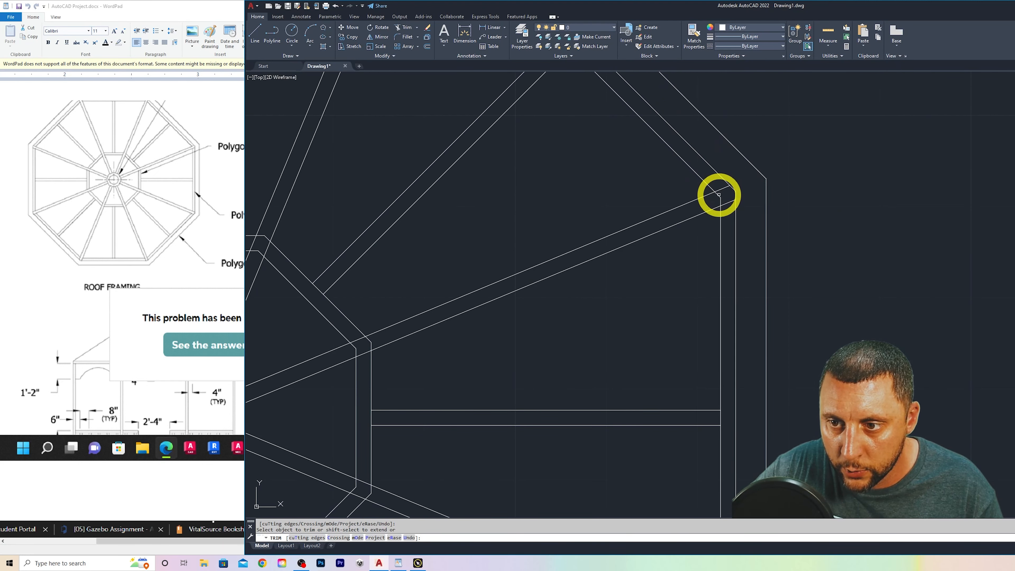
pyautogui.click(719, 197)
# Trim the outer frame's inner octagon between the corner member lines at its two lower-right corners
pyautogui.moveTo(718, 284); pyautogui.dragTo(652, 163, button='middle')
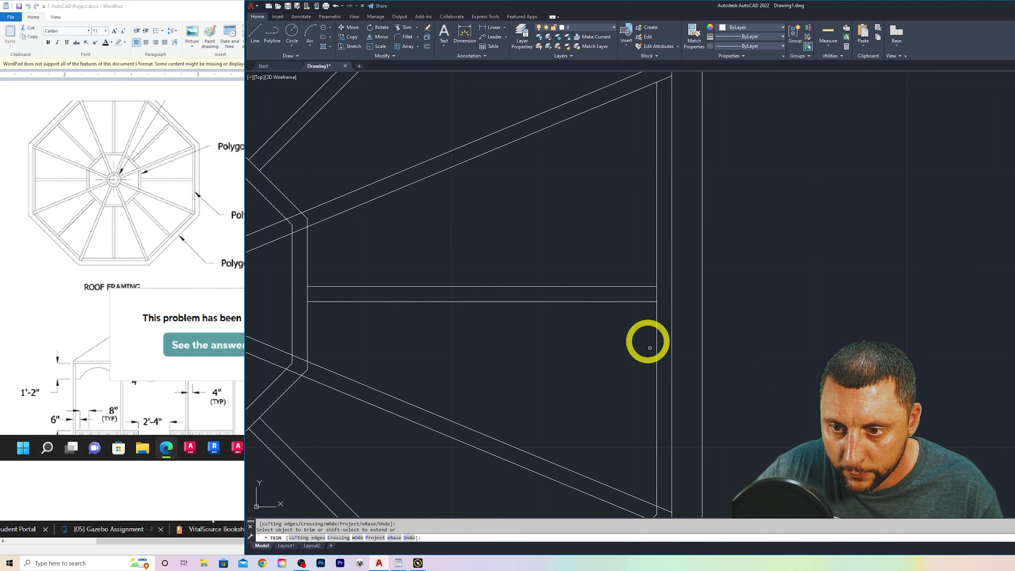
pyautogui.moveTo(648, 340); pyautogui.dragTo(643, 199, button='middle')
pyautogui.scroll(6, 644, 233)
pyautogui.moveTo(635, 238)
pyautogui.mouseDown()
pyautogui.moveTo(608, 238)
pyautogui.moveTo(598, 257)
pyautogui.mouseUp()
pyautogui.scroll(-4, 608, 263)
pyautogui.moveTo(546, 307); pyautogui.dragTo(781, 263, button='middle')
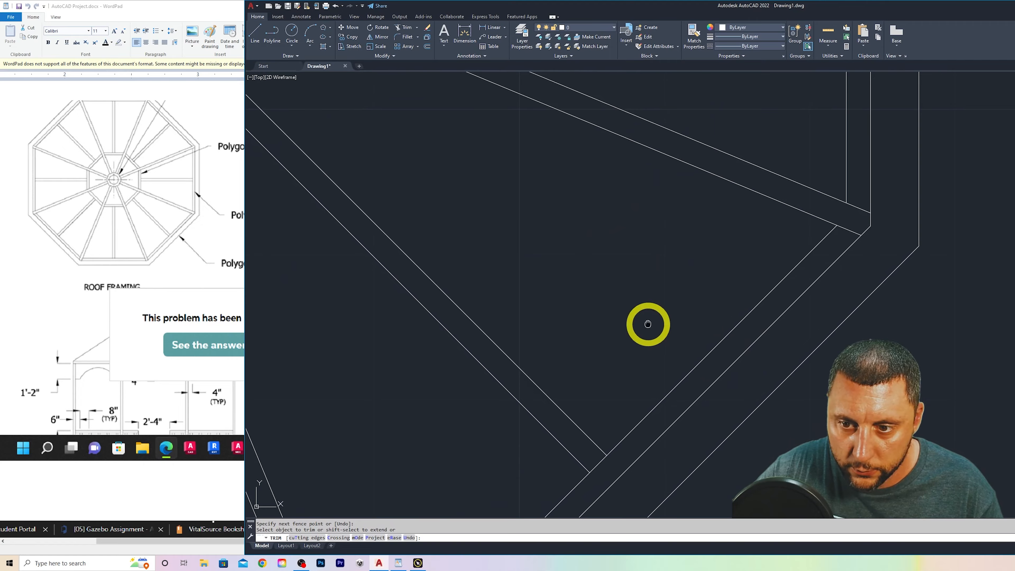
pyautogui.moveTo(649, 324); pyautogui.dragTo(758, 185, button='middle')
pyautogui.moveTo(619, 364); pyautogui.dragTo(678, 320, button='middle')
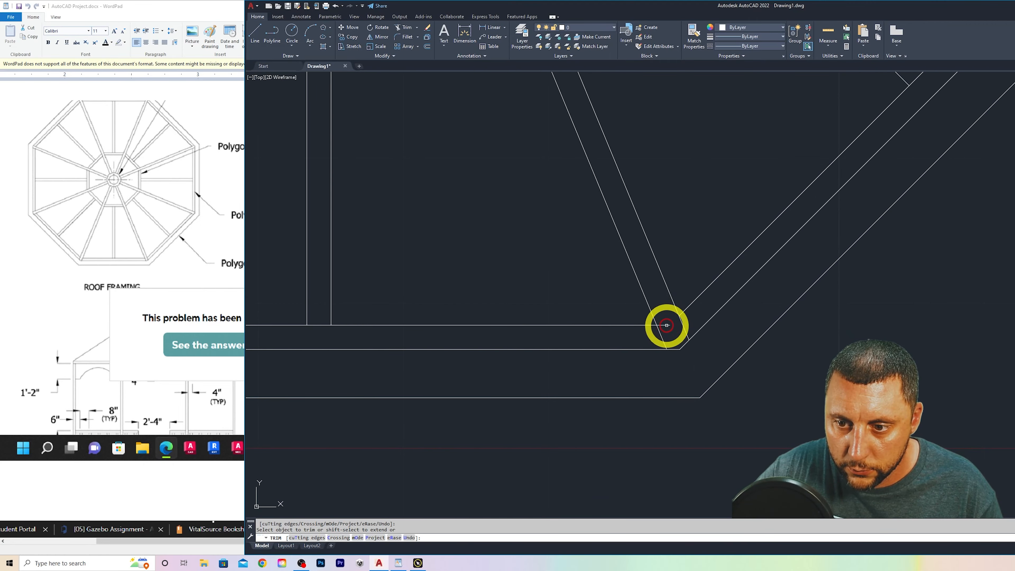
pyautogui.scroll(-5, 516, 295)
# Trim the outer frame's inner octagon between the corner member lines at its two lower-left corners
pyautogui.scroll(5, 472, 326)
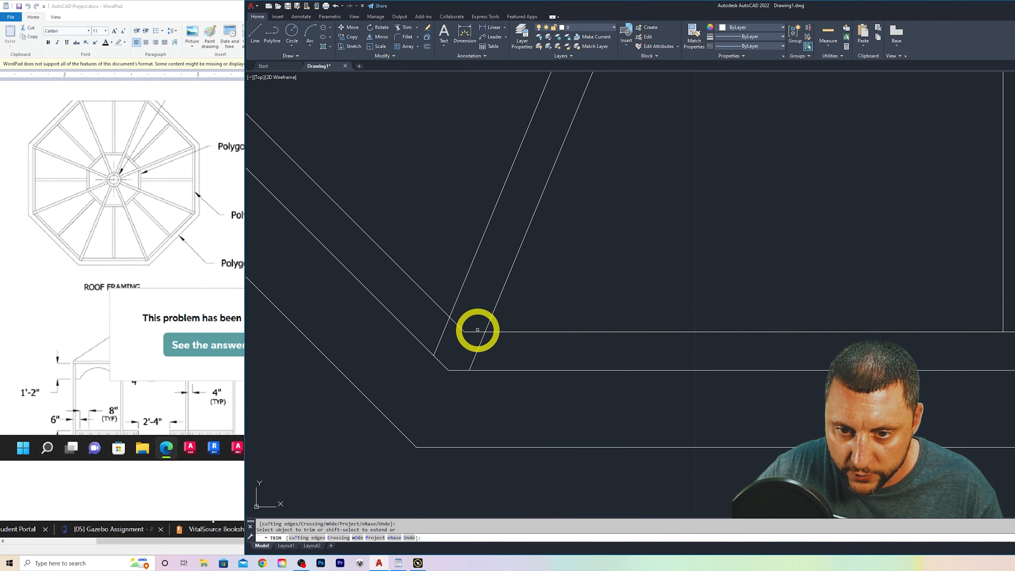
pyautogui.scroll(-3, 480, 340)
pyautogui.scroll(3, 459, 319)
pyautogui.scroll(3, 273, 145)
pyautogui.moveTo(272, 144); pyautogui.dragTo(591, 258, button='middle')
pyautogui.click(590, 260)
pyautogui.click(572, 264)
pyautogui.click(590, 273)
pyautogui.press('Return')
pyautogui.scroll(-4, 594, 265)
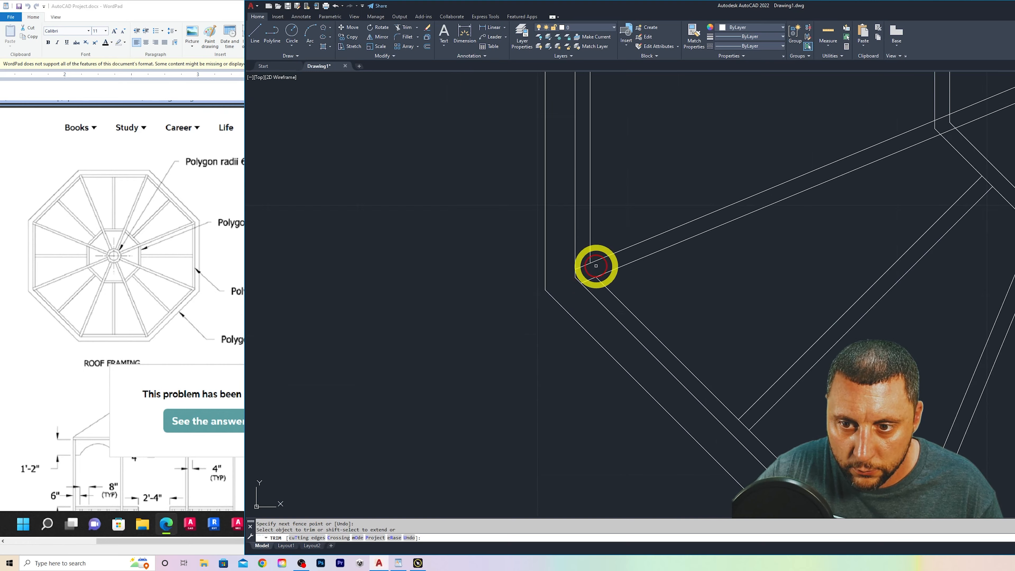
# Trim the outer frame's inner octagon where it crosses the corner member at the upper-left side, and finish trimming
pyautogui.scroll(5, 528, 217)
pyautogui.click(493, 131)
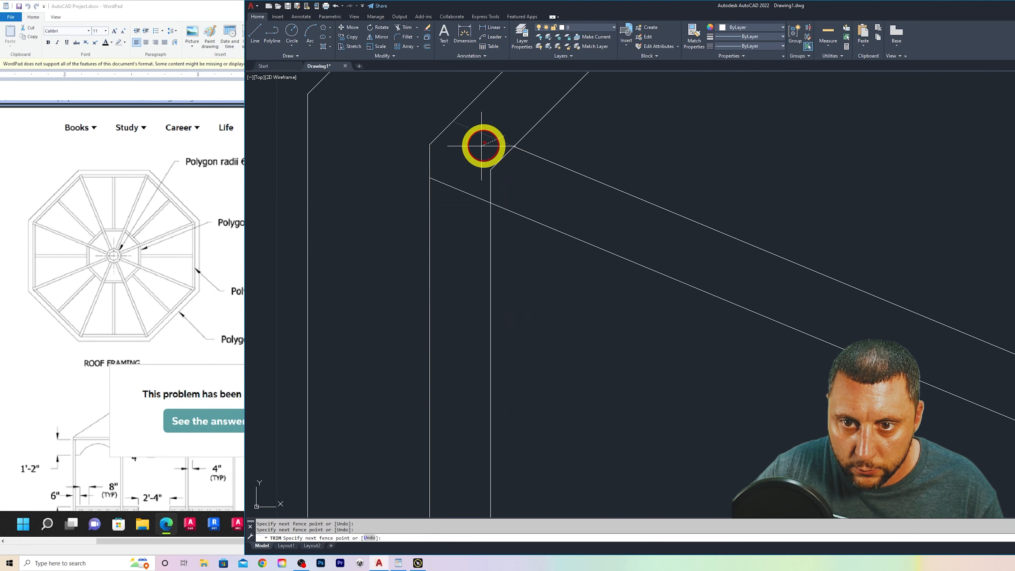
pyautogui.click(481, 149)
pyautogui.click(471, 217)
pyautogui.click(482, 183)
pyautogui.scroll(-5, 491, 193)
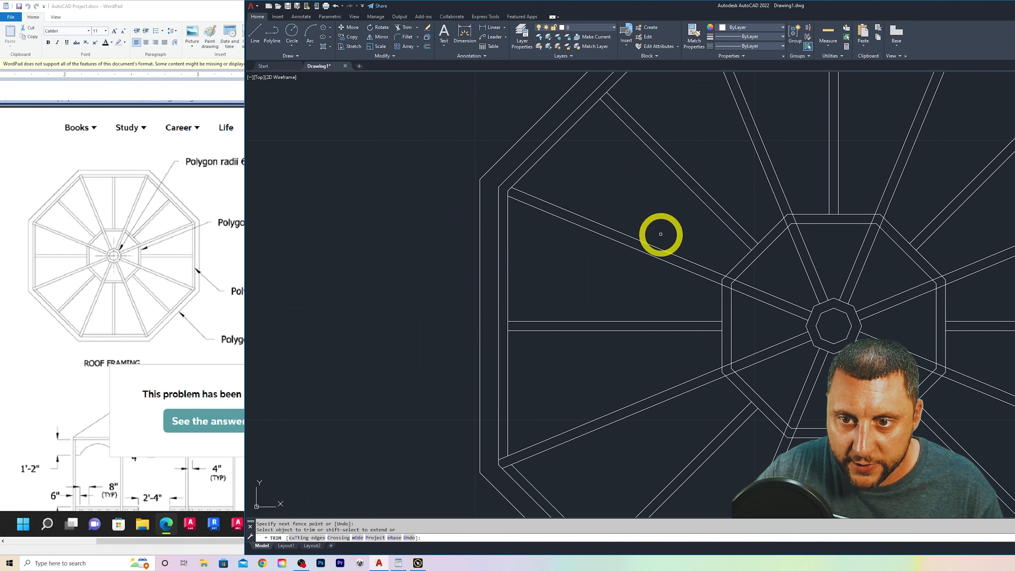
pyautogui.press('Escape')
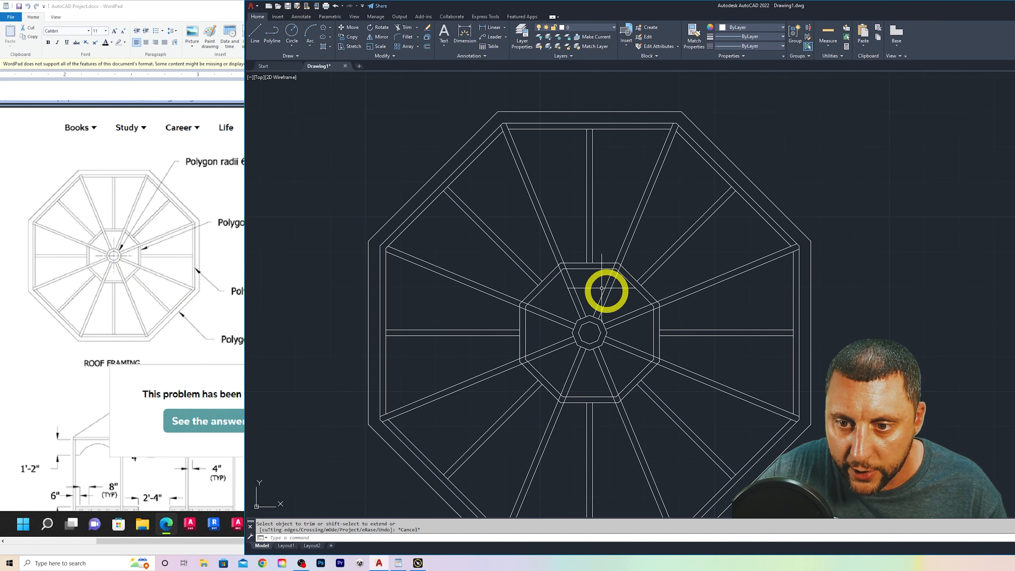
# Trim the two middle octagons between the diagonal member lines at their top and upper-right corners
pyautogui.scroll(5, 588, 280)
pyautogui.write('tr')
pyautogui.press('space')
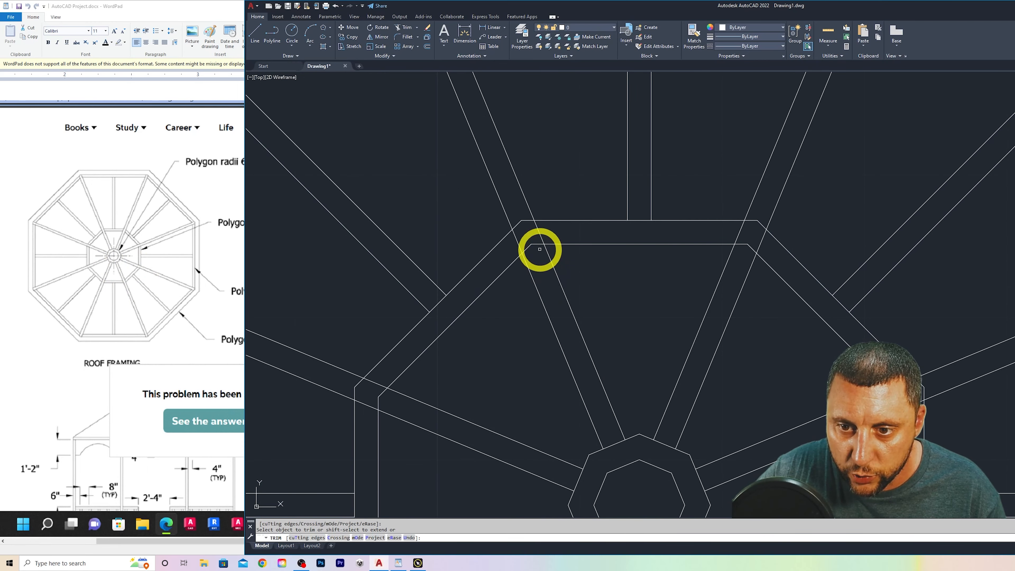
pyautogui.click(513, 213)
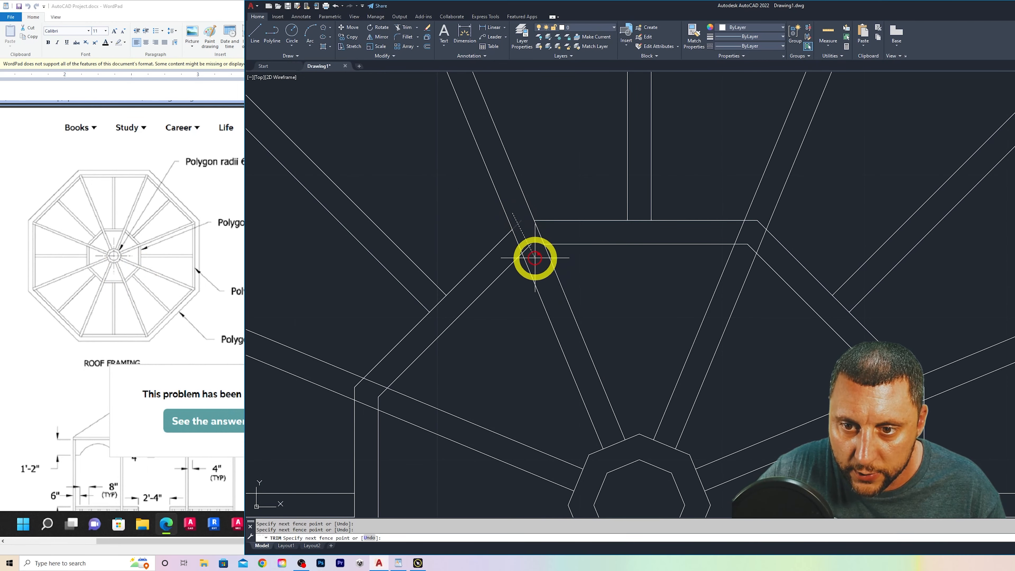
pyautogui.moveTo(535, 256); pyautogui.dragTo(536, 262)
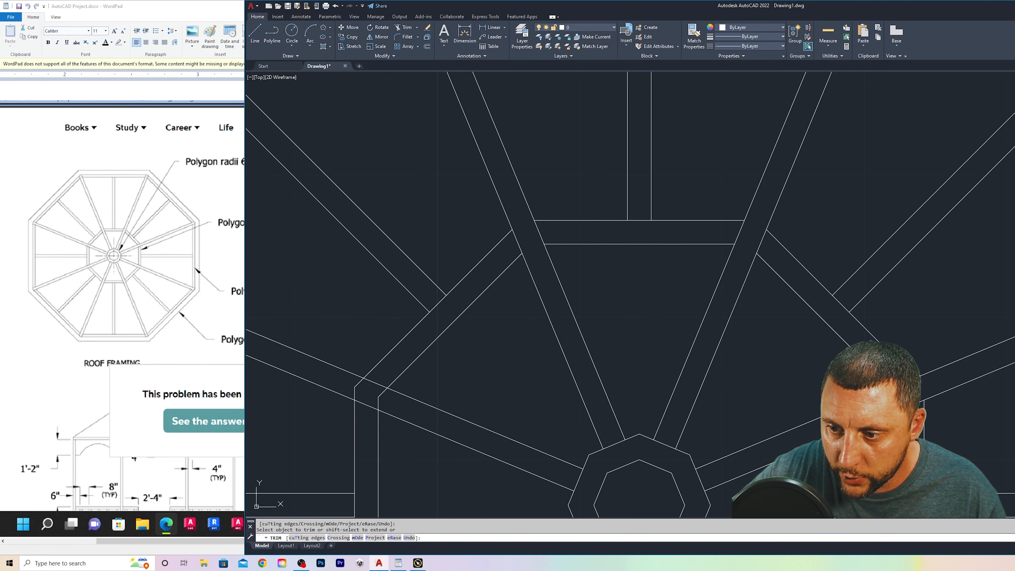
pyautogui.scroll(-2, 913, 395)
pyautogui.moveTo(929, 422); pyautogui.dragTo(900, 309, button='middle')
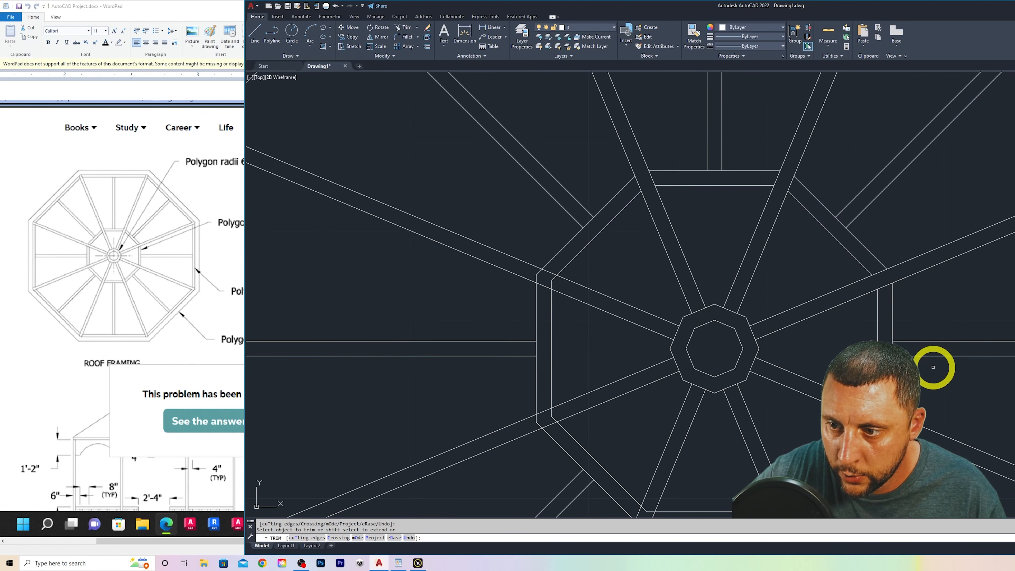
# Trim the middle octagons between the diagonal member lines at their two lower-right corners
pyautogui.moveTo(901, 394); pyautogui.dragTo(873, 277, button='middle')
pyautogui.scroll(3, 873, 277)
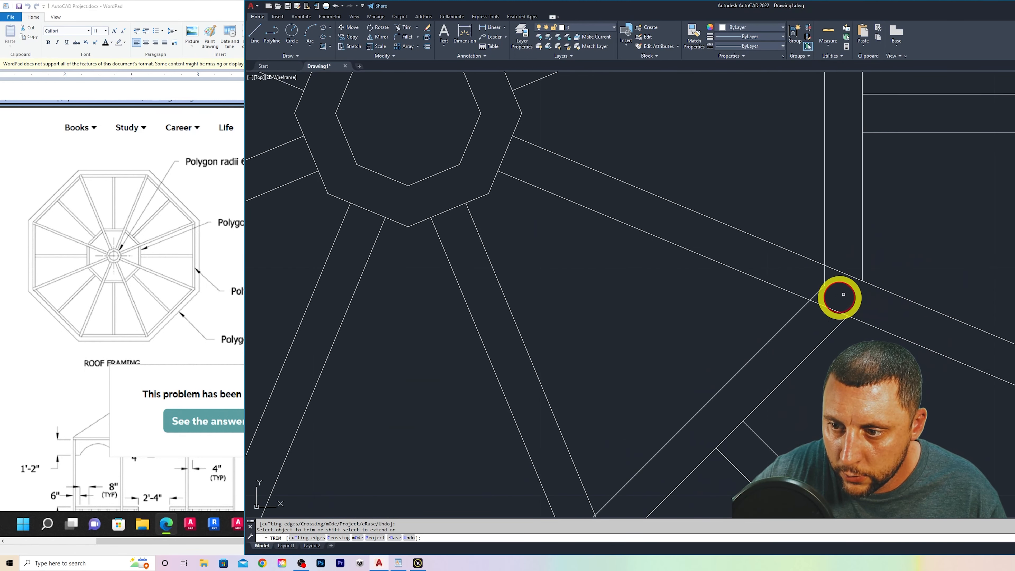
pyautogui.click(823, 286)
pyautogui.scroll(-2, 820, 288)
pyautogui.moveTo(771, 337); pyautogui.dragTo(825, 226, button='middle')
pyautogui.scroll(3, 801, 269)
pyautogui.moveTo(741, 265)
pyautogui.mouseDown()
pyautogui.moveTo(734, 256)
pyautogui.moveTo(716, 274)
pyautogui.moveTo(716, 256)
pyautogui.moveTo(768, 331)
pyautogui.moveTo(741, 333)
pyautogui.moveTo(739, 323)
pyautogui.mouseUp()
pyautogui.scroll(-3, 739, 323)
# Trim the middle octagons between the diagonal member lines at their two lower-left corners
pyautogui.scroll(4, 523, 302)
pyautogui.moveTo(497, 370)
pyautogui.mouseDown()
pyautogui.moveTo(489, 320)
pyautogui.moveTo(510, 277)
pyautogui.mouseUp()
pyautogui.scroll(-2, 510, 275)
pyautogui.moveTo(502, 289); pyautogui.dragTo(744, 526, button='middle')
pyautogui.moveTo(486, 299)
pyautogui.mouseDown()
pyautogui.moveTo(466, 290)
pyautogui.moveTo(518, 272)
pyautogui.moveTo(476, 299)
pyautogui.moveTo(468, 288)
pyautogui.mouseUp()
pyautogui.scroll(-3, 508, 363)
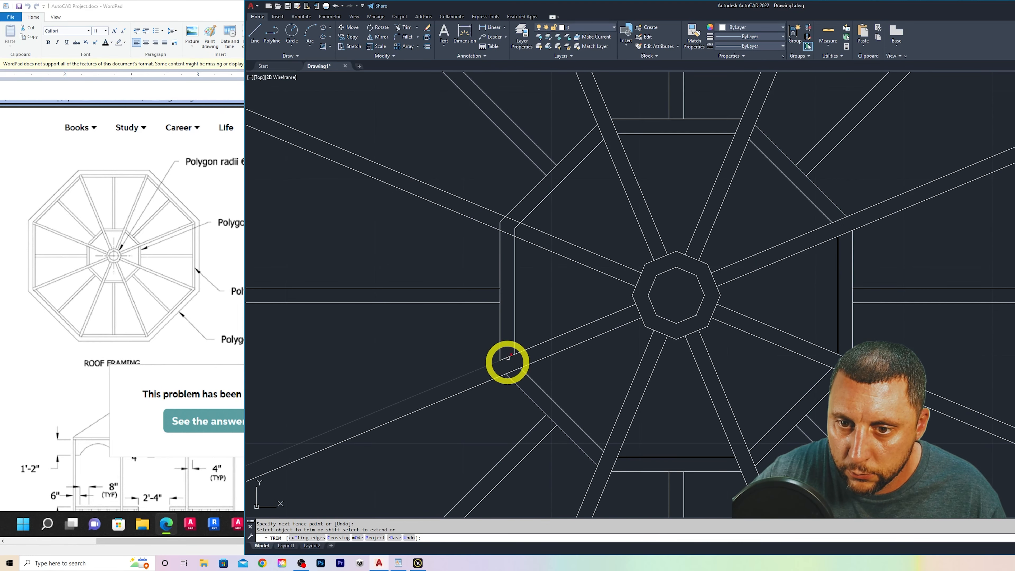
# Trim the remaining middle octagon segments inside the diagonal member at the left side's upper corner, and end the trimming
pyautogui.scroll(4, 507, 231)
pyautogui.moveTo(460, 183); pyautogui.dragTo(560, 227)
pyautogui.moveTo(555, 189); pyautogui.dragTo(471, 155)
pyautogui.scroll(-3, 489, 139)
pyautogui.moveTo(530, 155); pyautogui.dragTo(560, 350, button='middle')
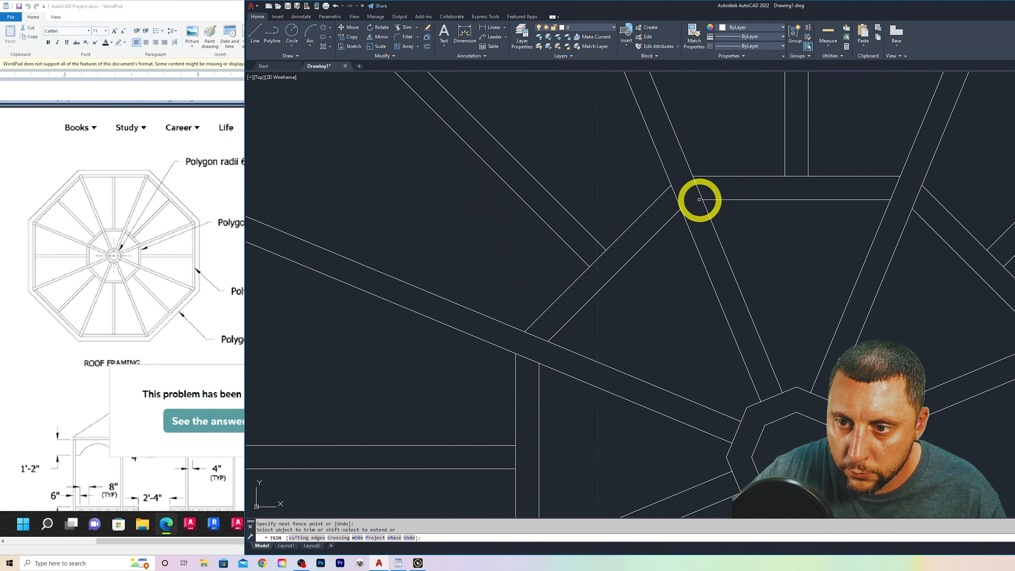
pyautogui.scroll(-3, 811, 252)
pyautogui.moveTo(842, 288); pyautogui.dragTo(776, 284, button='middle')
pyautogui.scroll(-3, 777, 283)
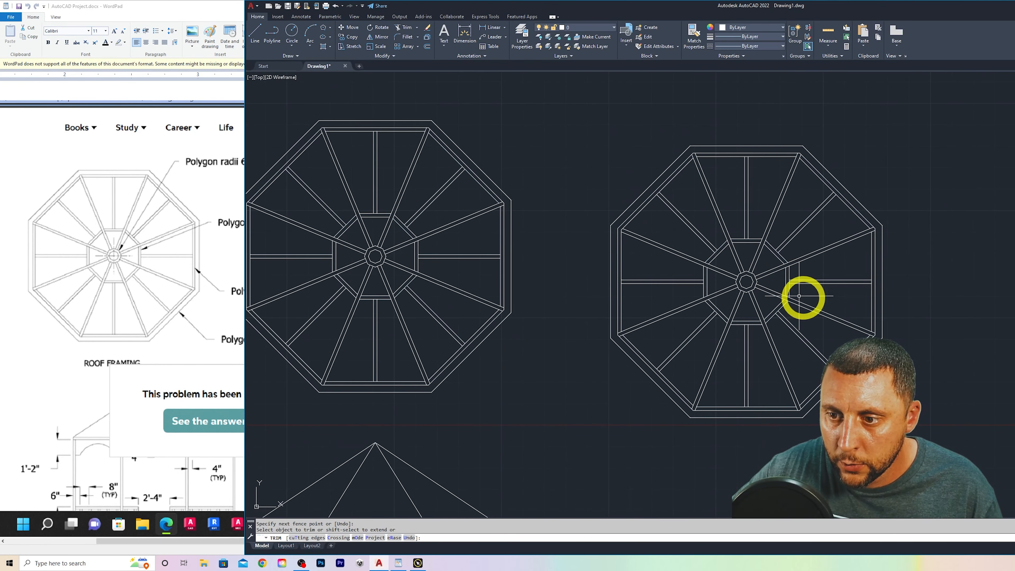
pyautogui.press('Escape')
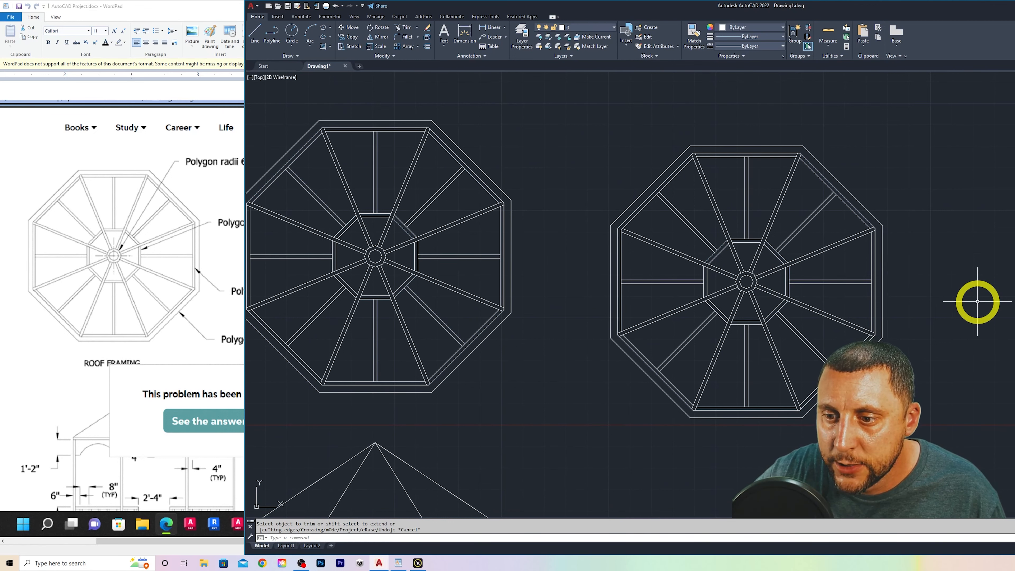
# Examine the front elevation and its dimensions in the WordPad reference, and return to the AutoCAD drawing
pyautogui.scroll(-2, 959, 320)
pyautogui.moveTo(929, 347); pyautogui.dragTo(810, 270, button='middle')
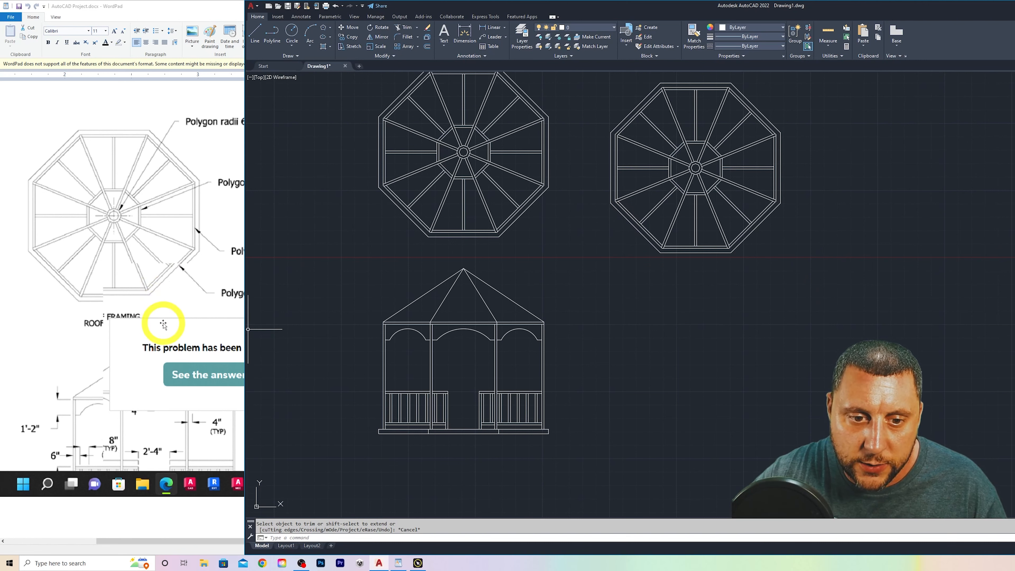
pyautogui.scroll(-5, 163, 326)
pyautogui.scroll(-7, 169, 329)
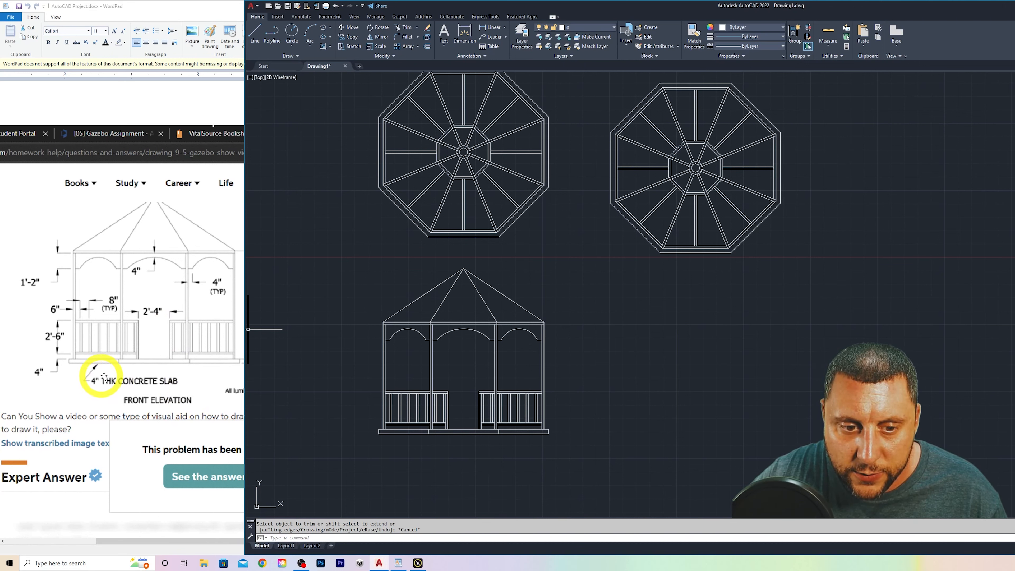
pyautogui.click(127, 390)
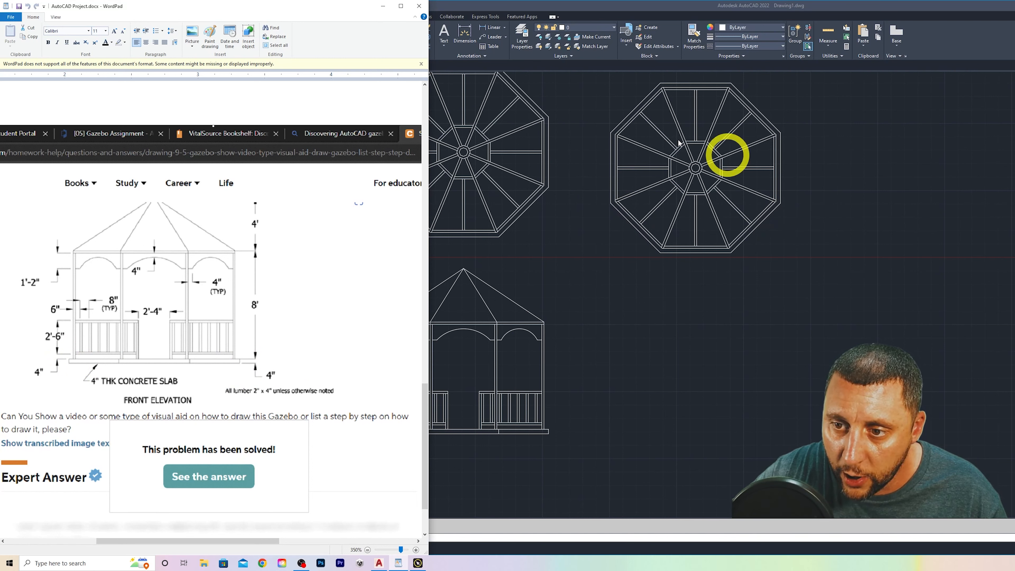
pyautogui.hotkey('ctrl', 'z')
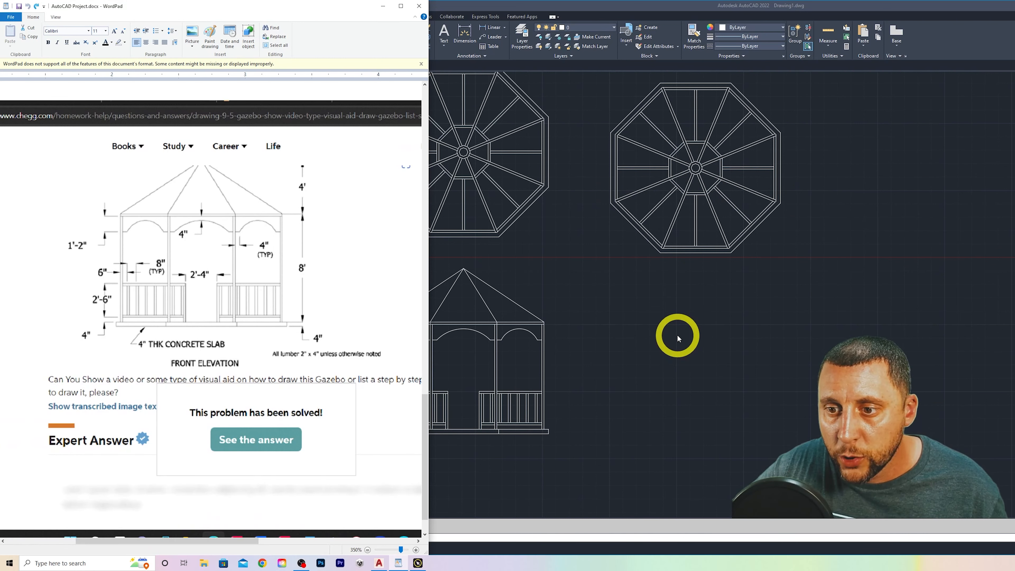
pyautogui.click(678, 336)
pyautogui.press('Escape')
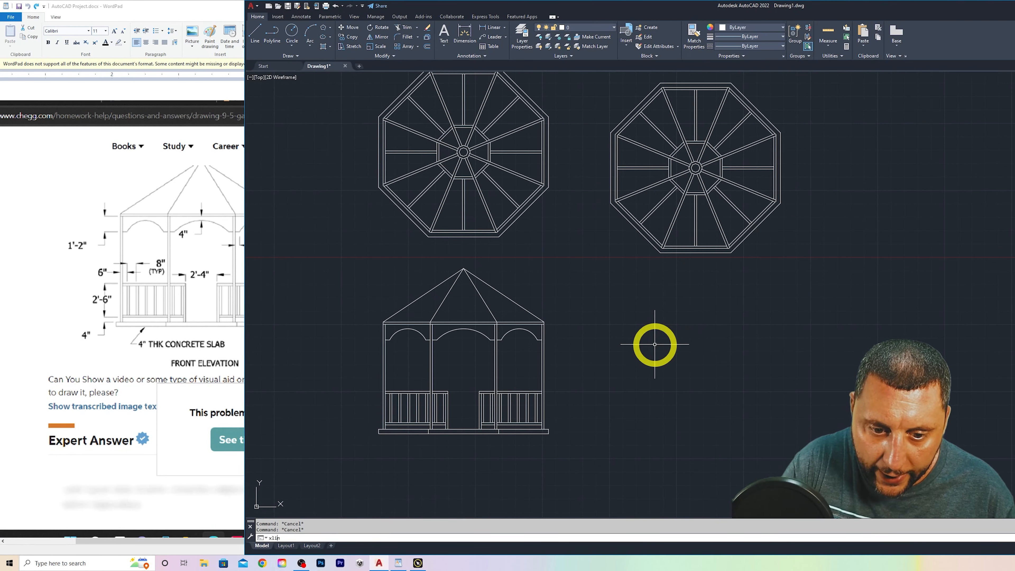
# Draw vertical construction lines through the left and right outer edges of the newly drawn roof framing octagon
pyautogui.click(610, 203)
pyautogui.click(610, 217)
pyautogui.press('Escape')
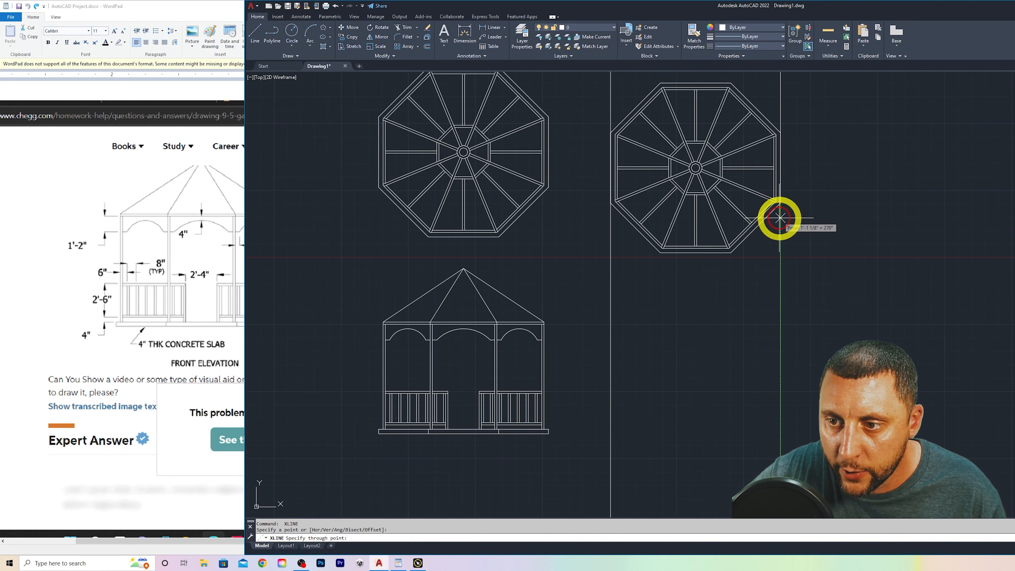
# Draw a horizontal construction line from the bottom-right endpoint of the existing front elevation's slab across the vertical construction lines
pyautogui.scroll(5, 385, 181)
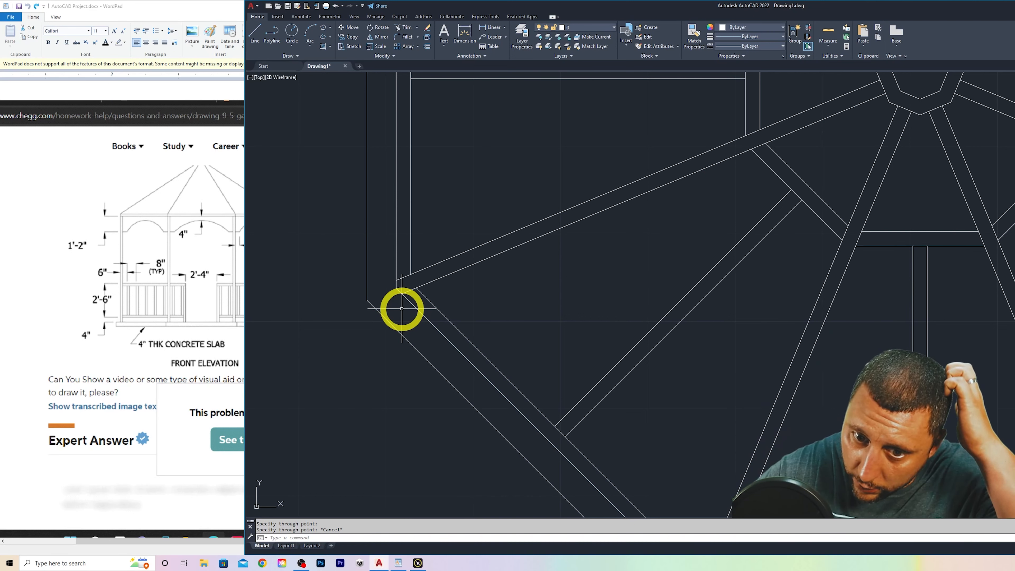
pyautogui.scroll(-4, 570, 297)
pyautogui.scroll(-4, 711, 329)
pyautogui.moveTo(865, 343); pyautogui.dragTo(468, 227, button='middle')
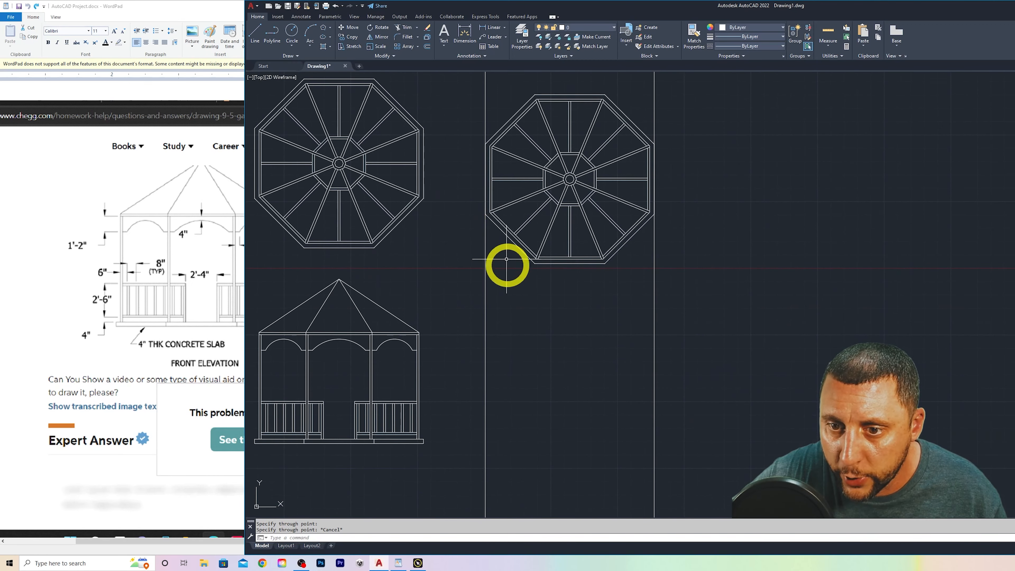
pyautogui.moveTo(615, 316); pyautogui.dragTo(624, 195, button='middle')
pyautogui.press('Escape')
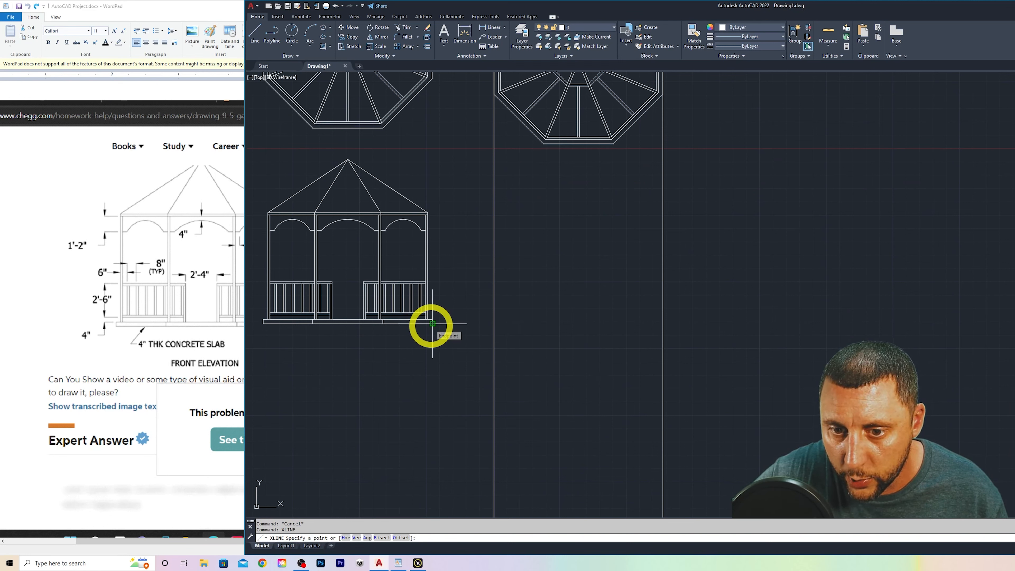
pyautogui.click(424, 371)
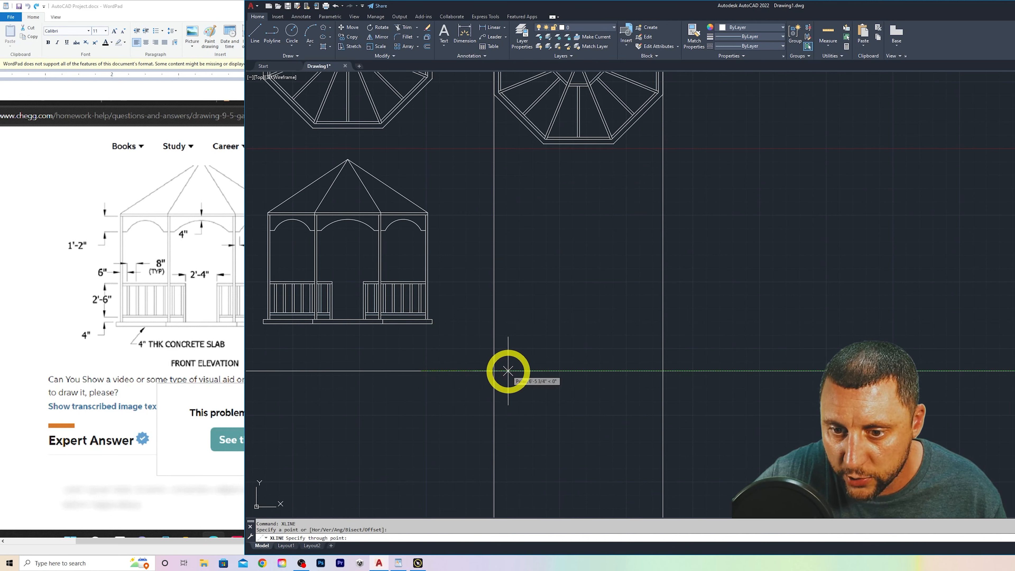
pyautogui.click(445, 324)
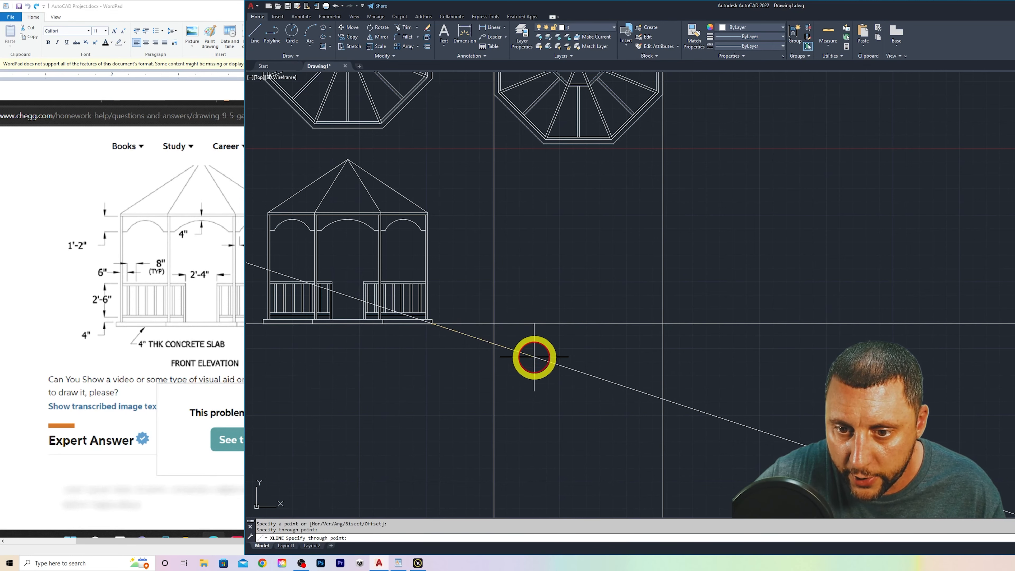
pyautogui.press('Escape')
pyautogui.moveTo(539, 369); pyautogui.dragTo(586, 438, button='middle')
pyautogui.scroll(3, 616, 399)
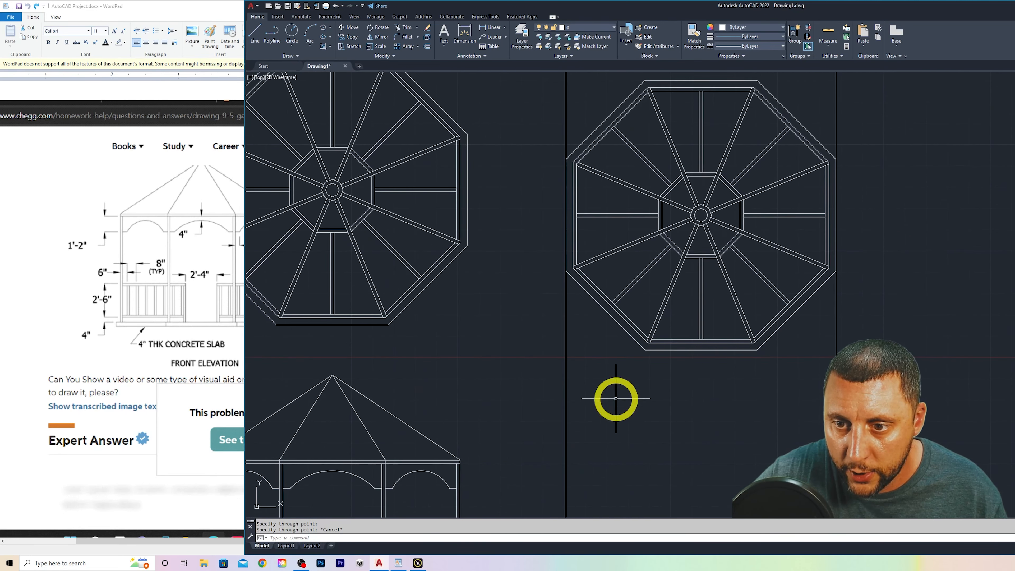
# Move the newly drawn roof framing octagon straight up by its bottom-left corner to align with the bottom edge of the existing plan
pyautogui.scroll(-4, 616, 399)
pyautogui.click(583, 179)
pyautogui.click(730, 322)
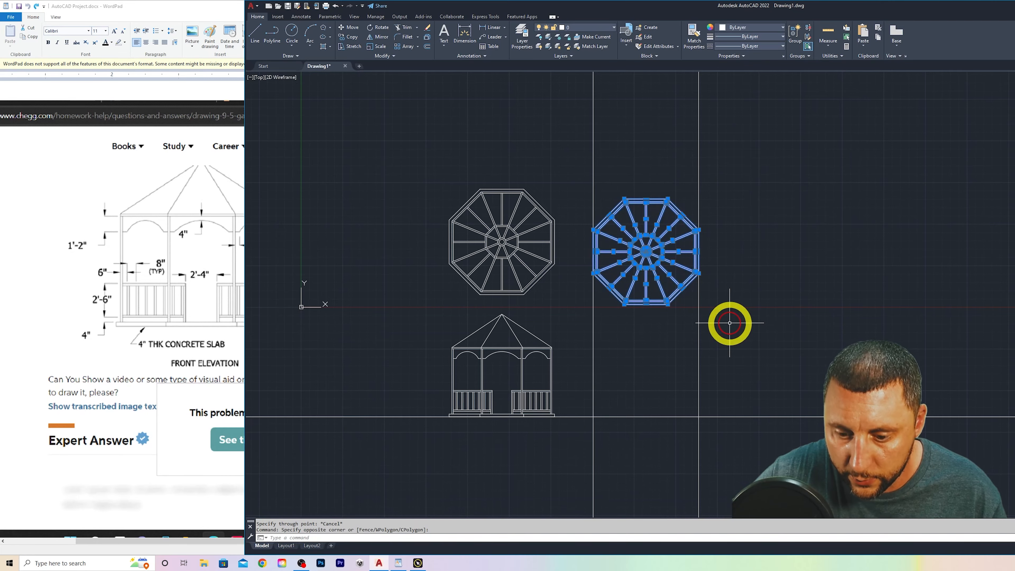
pyautogui.write('m')
pyautogui.press('Return')
pyautogui.scroll(4, 623, 302)
pyautogui.click(626, 301)
pyautogui.scroll(-2, 626, 301)
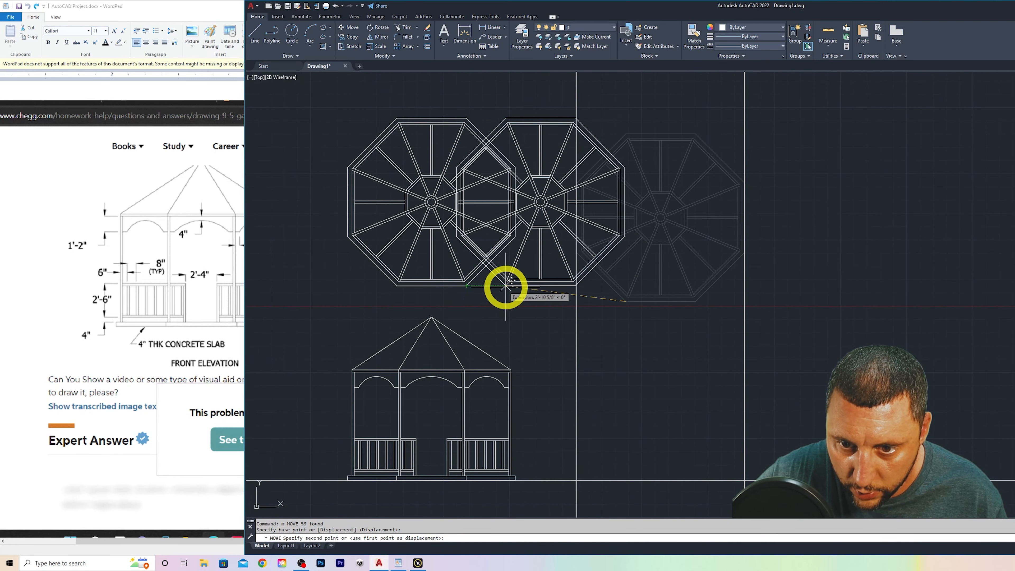
pyautogui.click(626, 287)
pyautogui.scroll(-2, 683, 372)
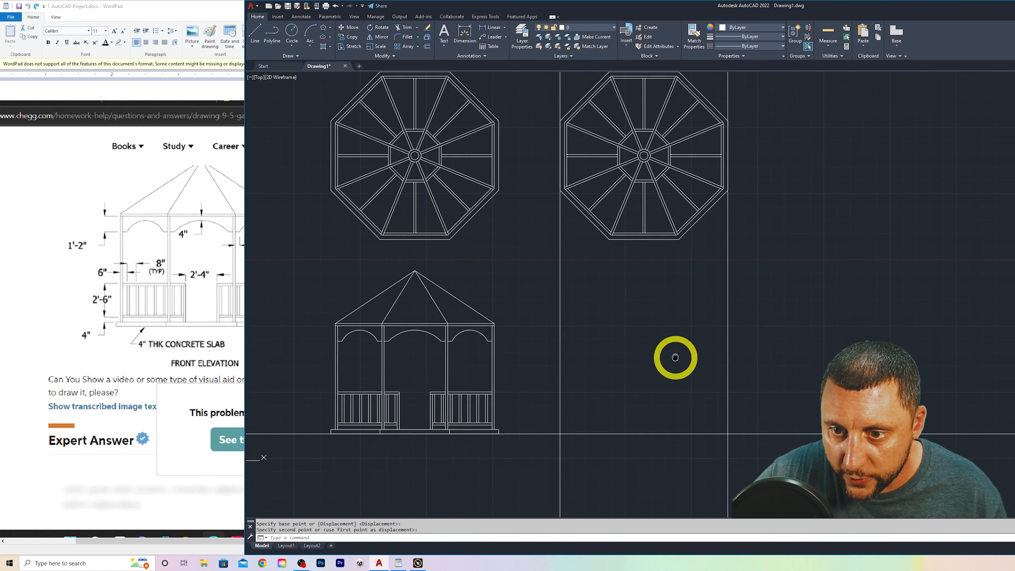
# Trim the horizontal construction line on both outer sides, using the two vertical construction lines as cutting edges
pyautogui.scroll(2, 668, 378)
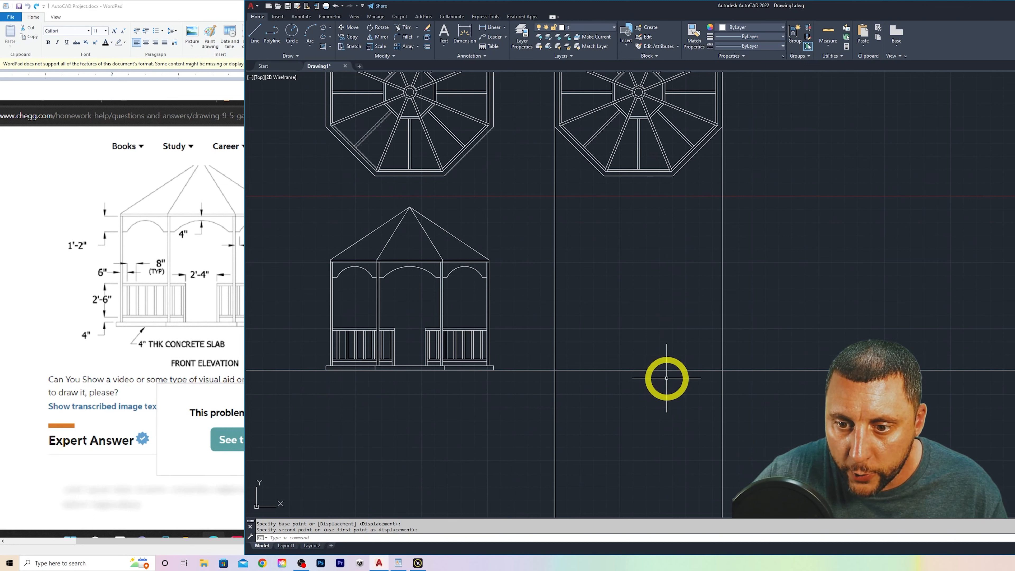
pyautogui.write('tr')
pyautogui.press('Return')
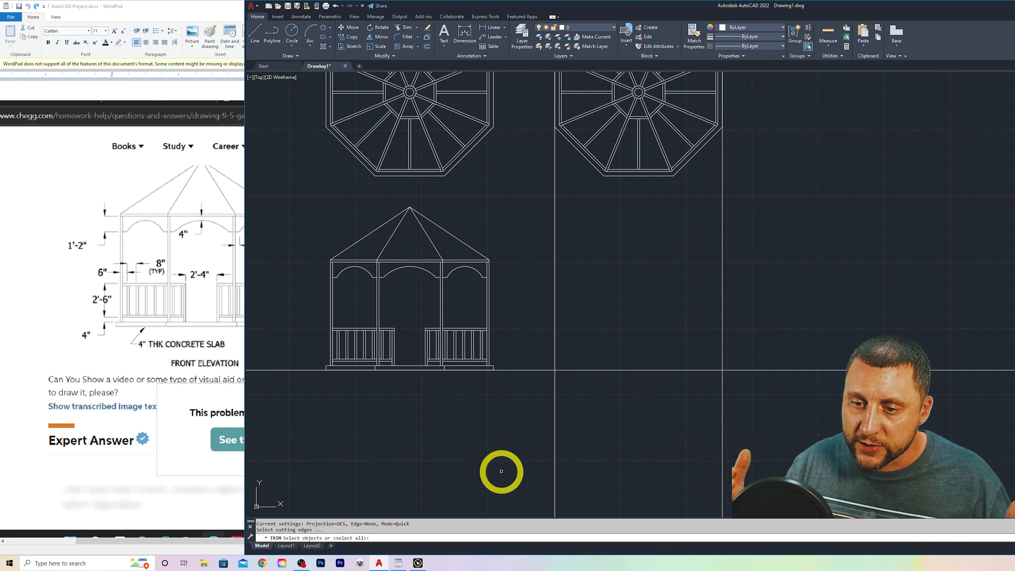
pyautogui.click(555, 312)
pyautogui.click(722, 312)
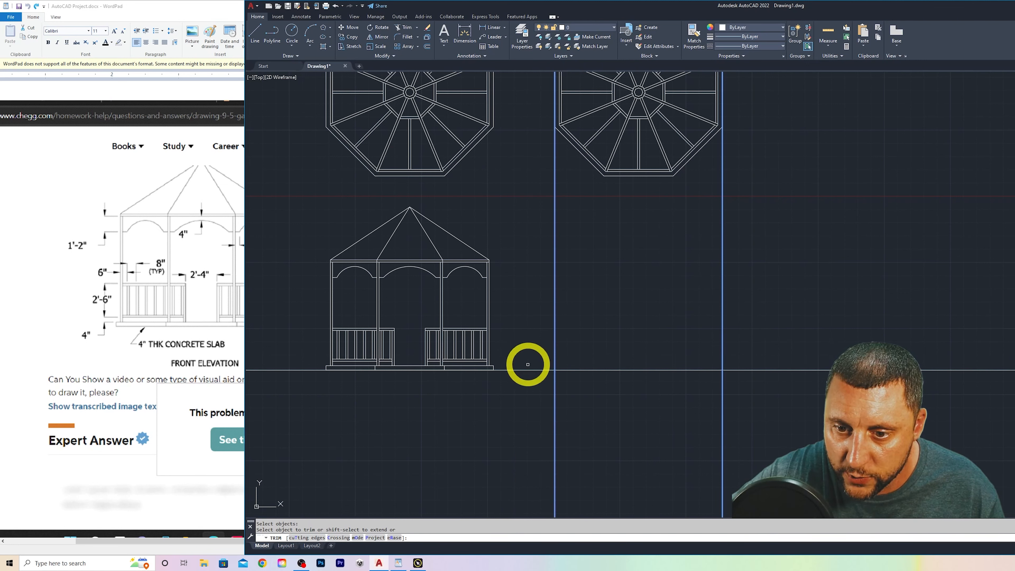
pyautogui.click(530, 370)
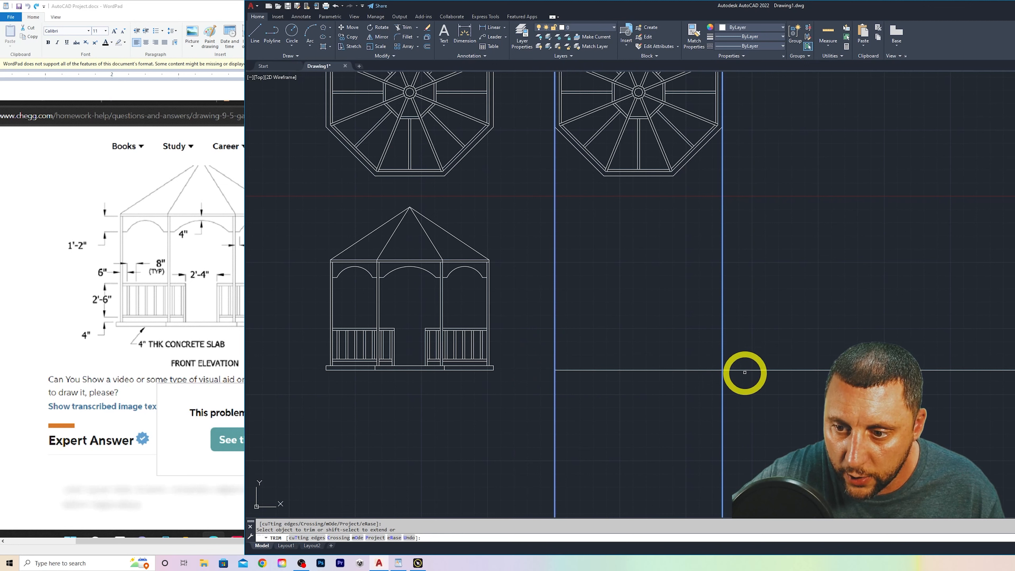
pyautogui.click(746, 369)
pyautogui.press('Return')
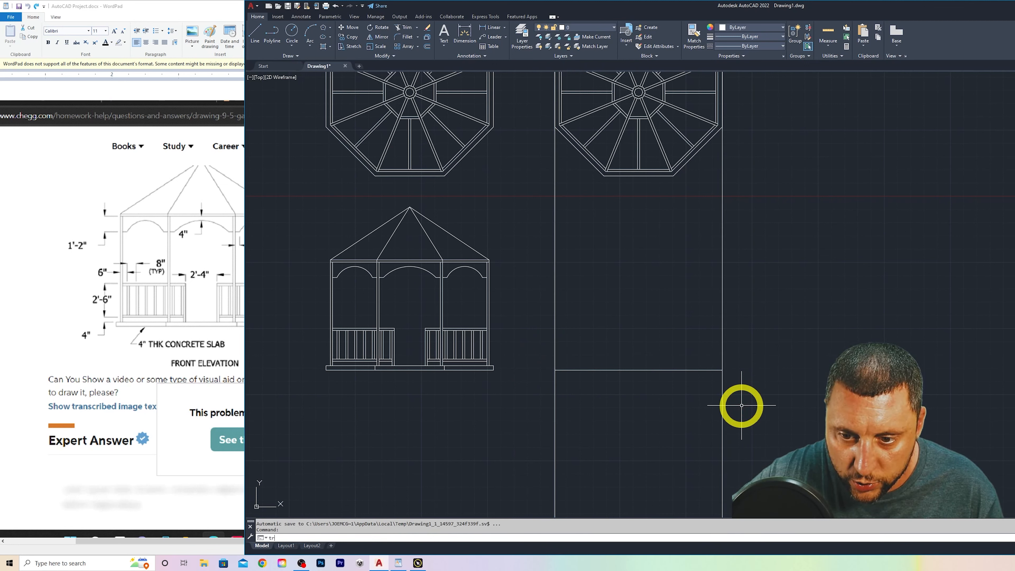
# Start another trim on the front elevation's construction lines and begin selecting the cutting edges
pyautogui.press('Return')
pyautogui.click(297, 536)
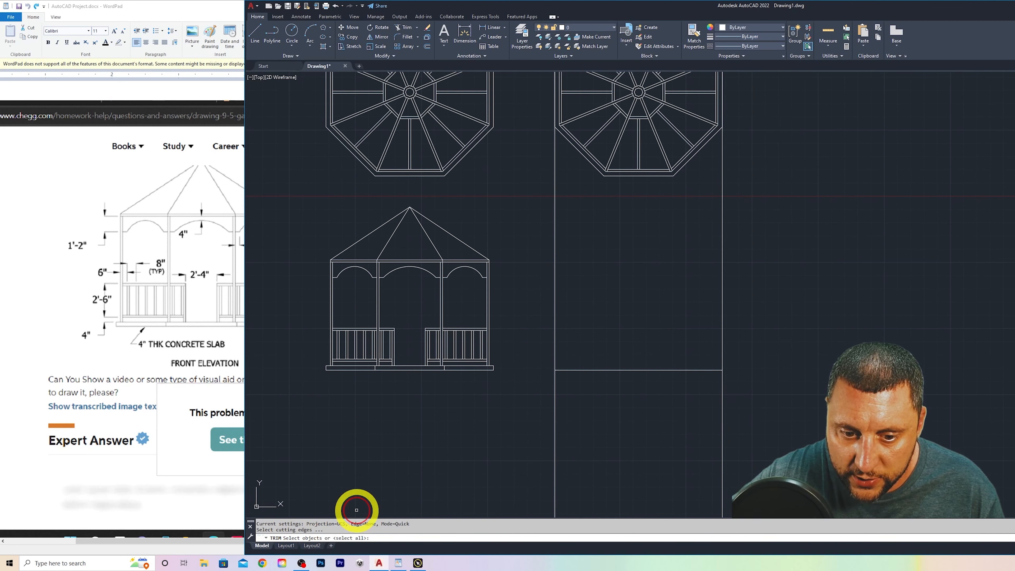
# Trim both vertical construction lines below the horizontal base line, using the base line as the cutting edge
pyautogui.click(630, 369)
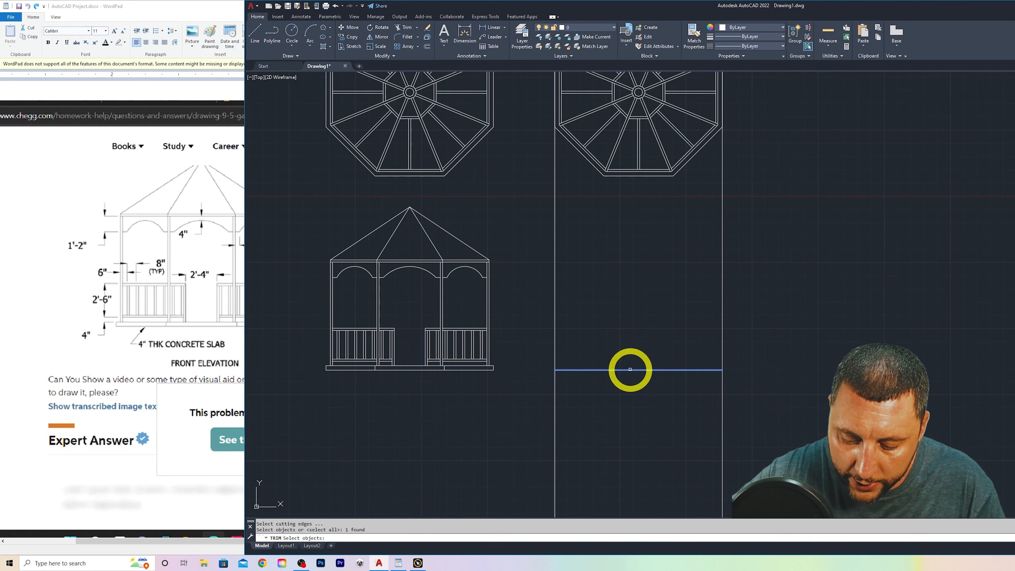
pyautogui.press('Return')
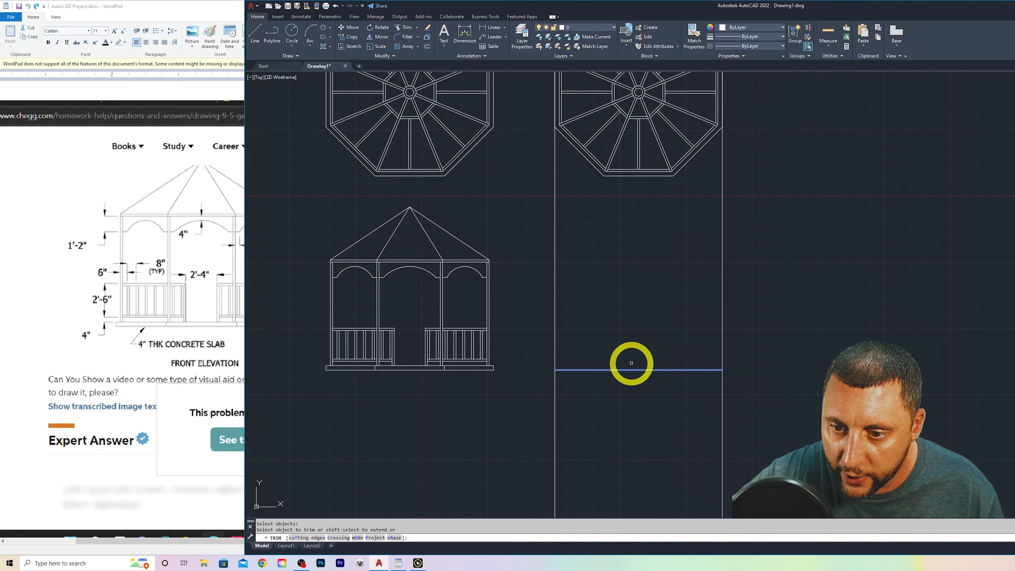
pyautogui.click(506, 457)
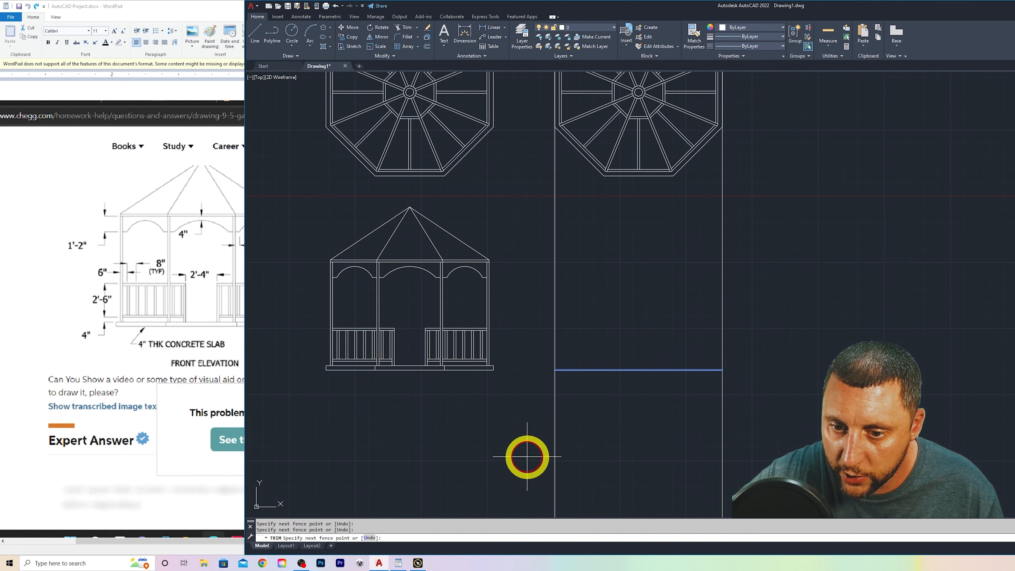
pyautogui.click(751, 406)
pyautogui.moveTo(689, 388); pyautogui.dragTo(684, 437, button='middle')
pyautogui.press('Escape')
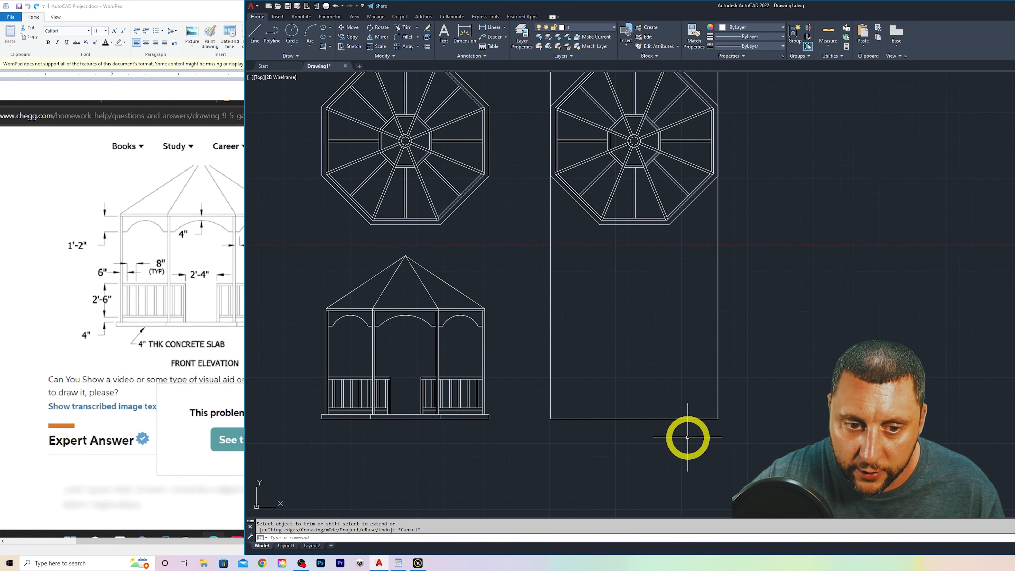
# Offset the horizontal base line 4" upward to form the concrete slab of the second elevation
pyautogui.click(427, 46)
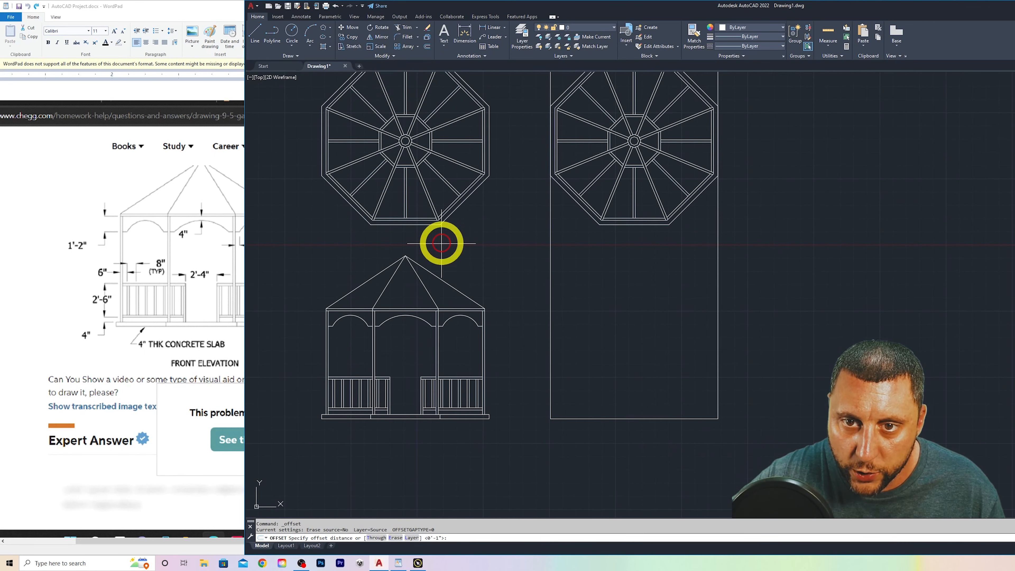
pyautogui.write('4')
pyautogui.press('Return')
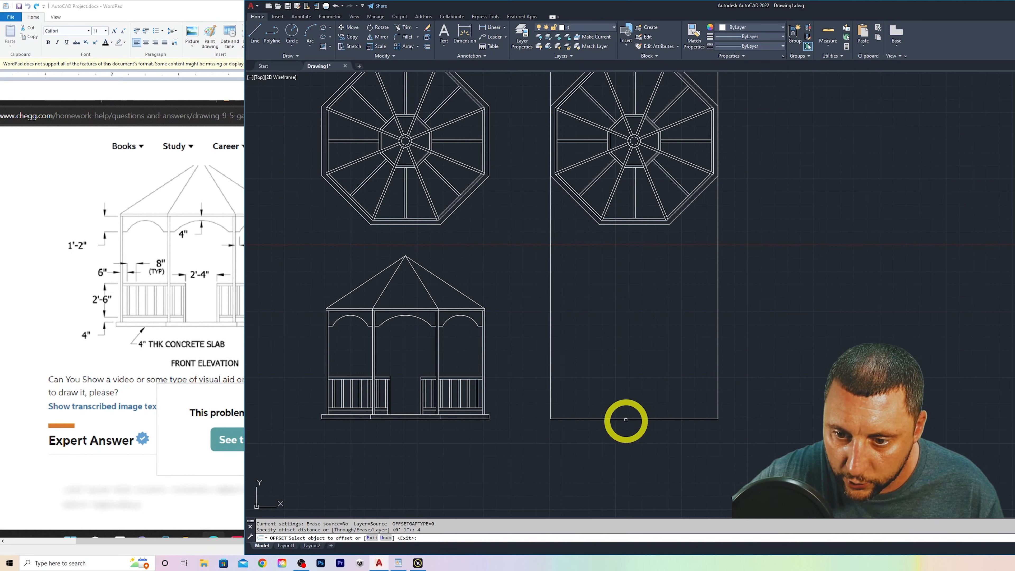
pyautogui.click(625, 418)
pyautogui.click(649, 450)
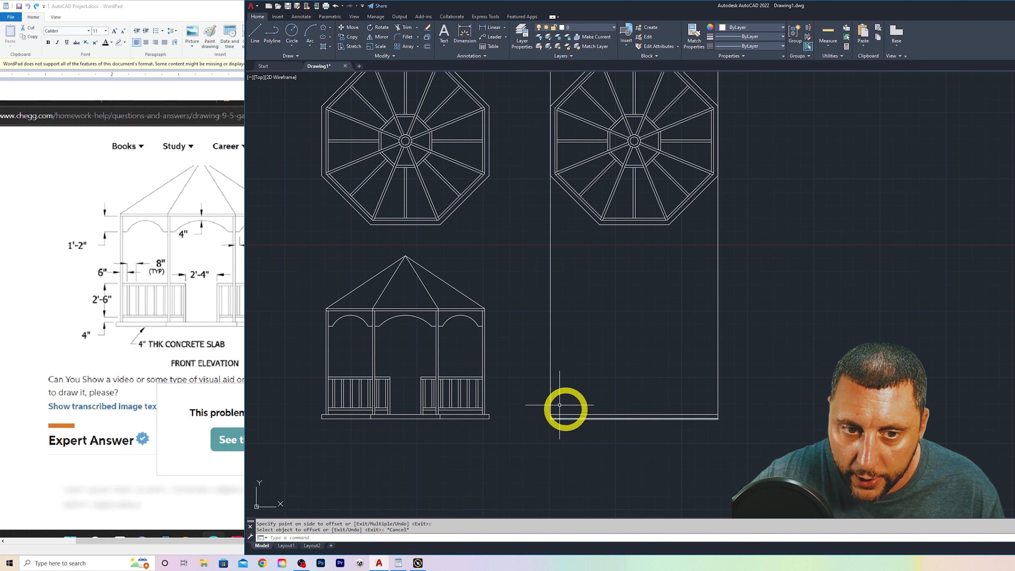
# Switch to WordPad and examine the front elevation's height and slab overhang dimensions in the gazebo reference
pyautogui.click(138, 182)
pyautogui.scroll(1, 290, 326)
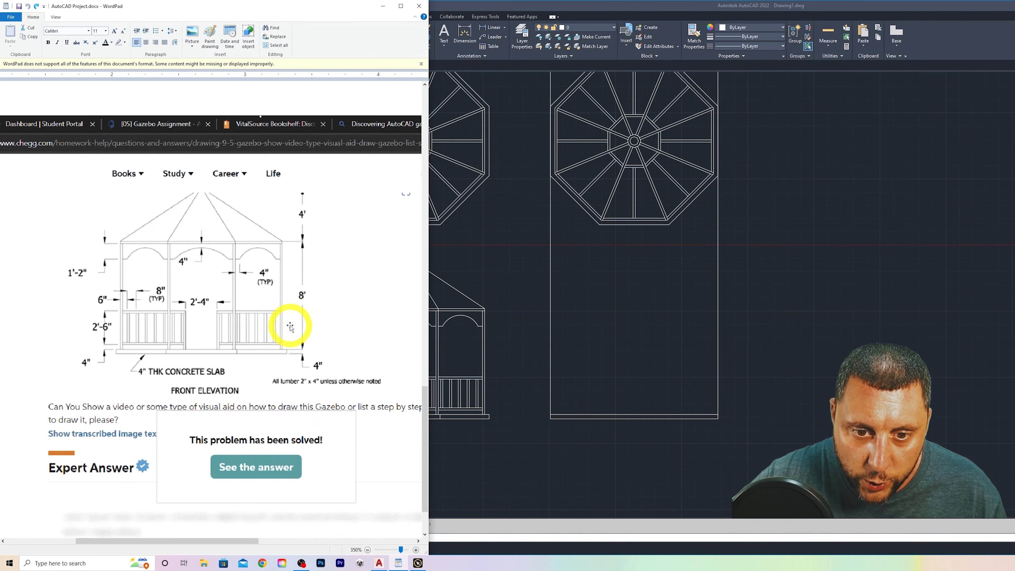
pyautogui.scroll(-1, 287, 357)
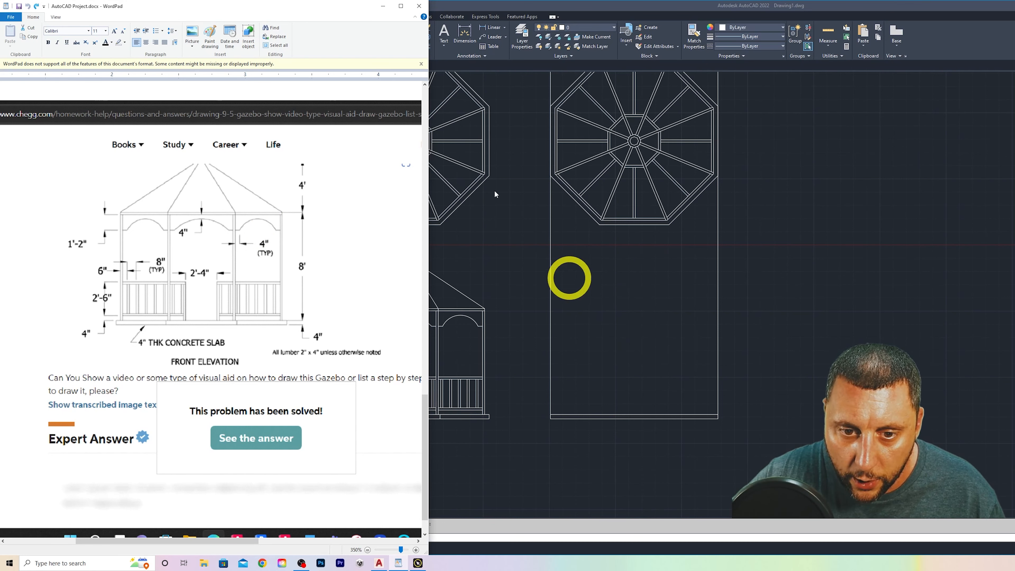
pyautogui.click(511, 152)
pyautogui.click(501, 187)
# Check in the object snap settings that the Extension mode is enabled and accept the settings
pyautogui.write('os')
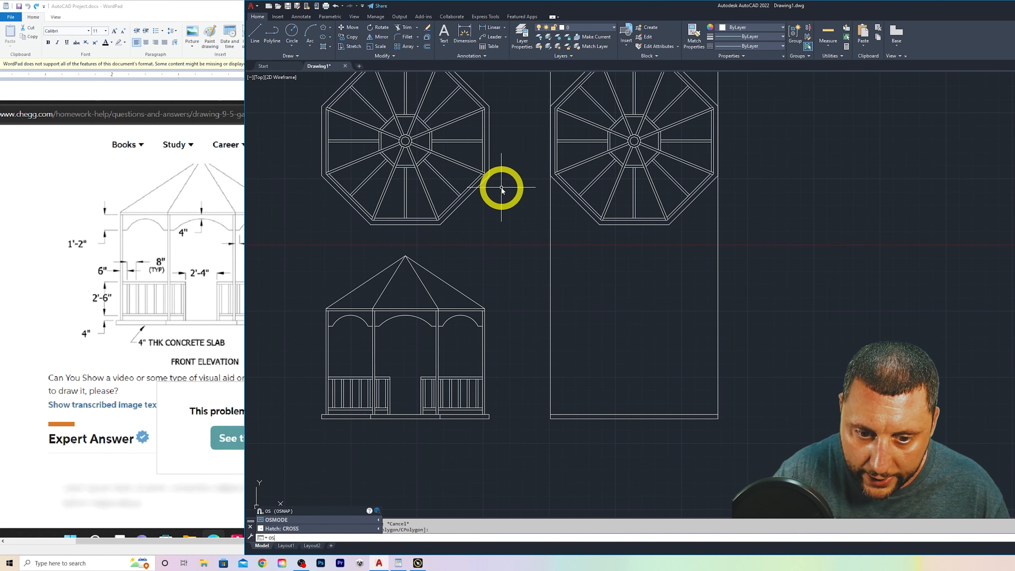
pyautogui.press('Return')
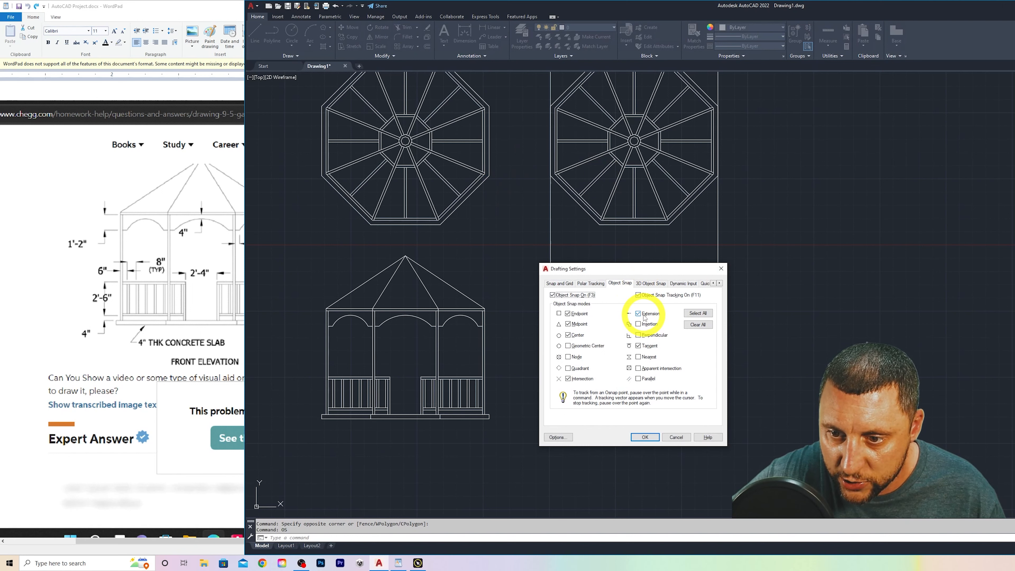
pyautogui.click(647, 437)
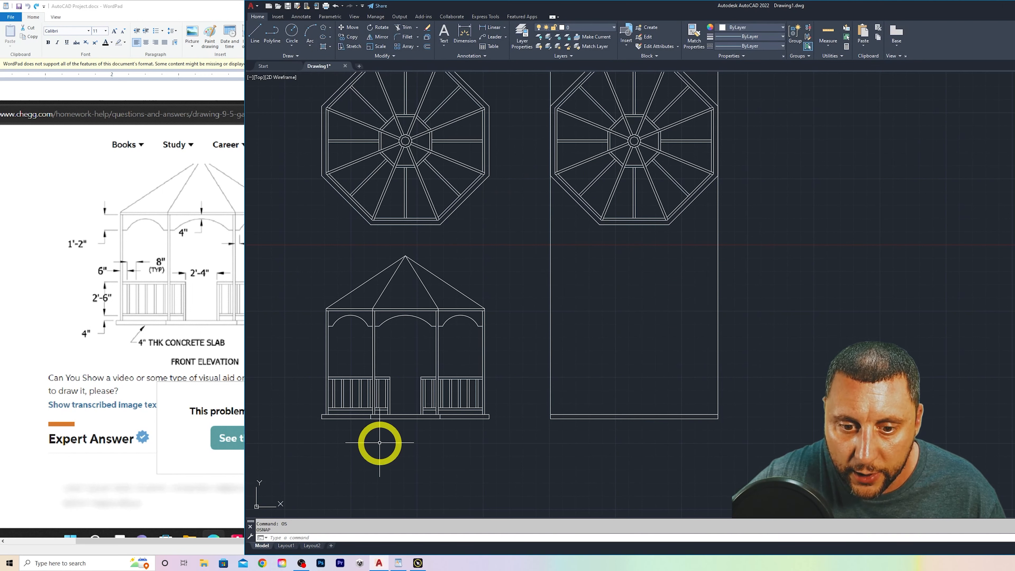
pyautogui.moveTo(254, 527)
pyautogui.mouseDown()
pyautogui.moveTo(324, 494)
pyautogui.moveTo(388, 496)
pyautogui.moveTo(378, 485)
pyautogui.moveTo(291, 544)
pyautogui.moveTo(311, 548)
pyautogui.mouseUp()
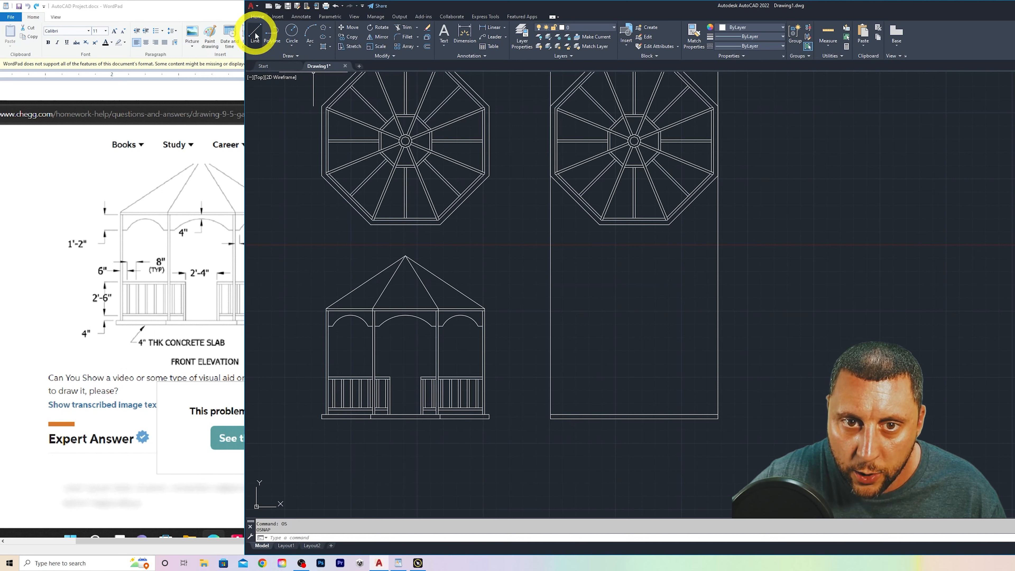
pyautogui.scroll(4, 718, 418)
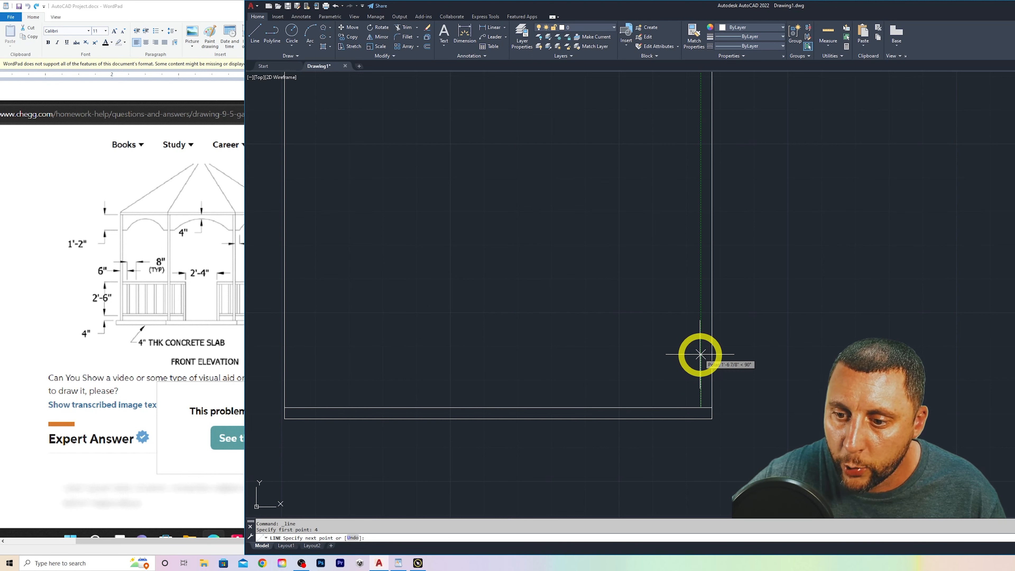
pyautogui.press('Escape')
pyautogui.press('Return')
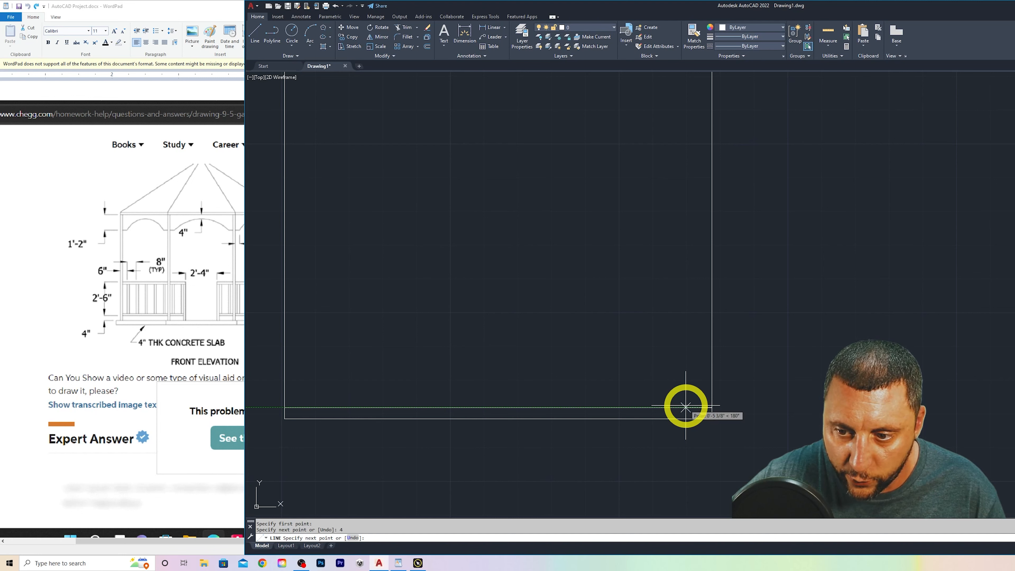
pyautogui.click(700, 373)
pyautogui.press('Escape')
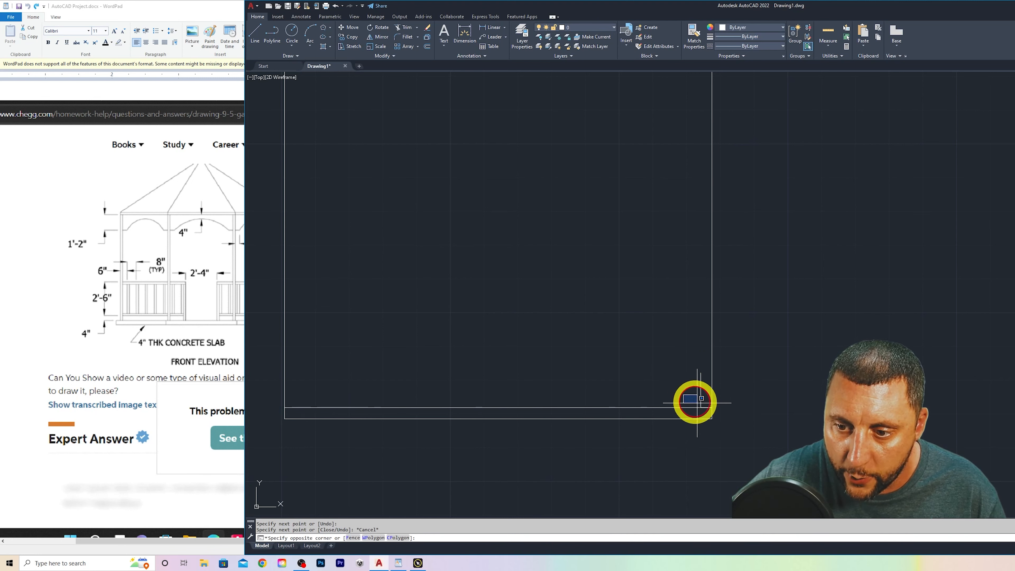
pyautogui.click(732, 418)
pyautogui.press('Delete')
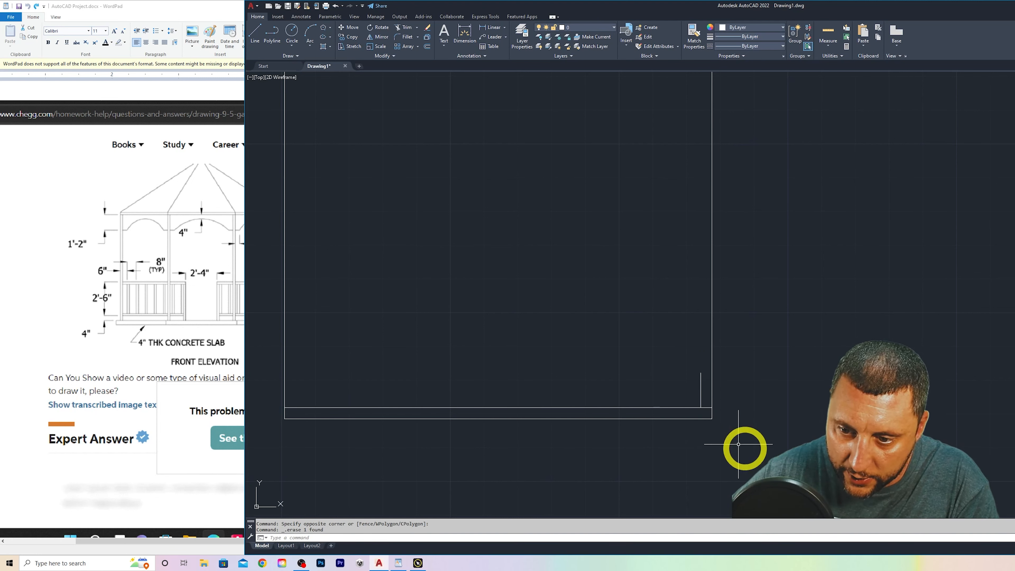
pyautogui.click(707, 386)
pyautogui.click(687, 389)
pyautogui.press('Delete')
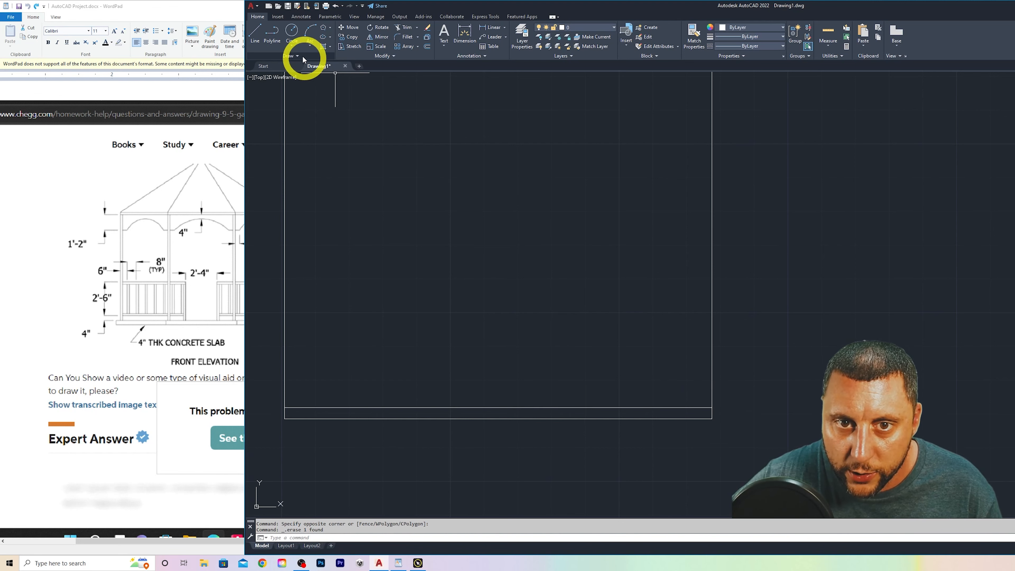
# Draw a line from 4" inside the slab's right top corner, 8' straight up, and across to the left vertical construction line
pyautogui.click(255, 33)
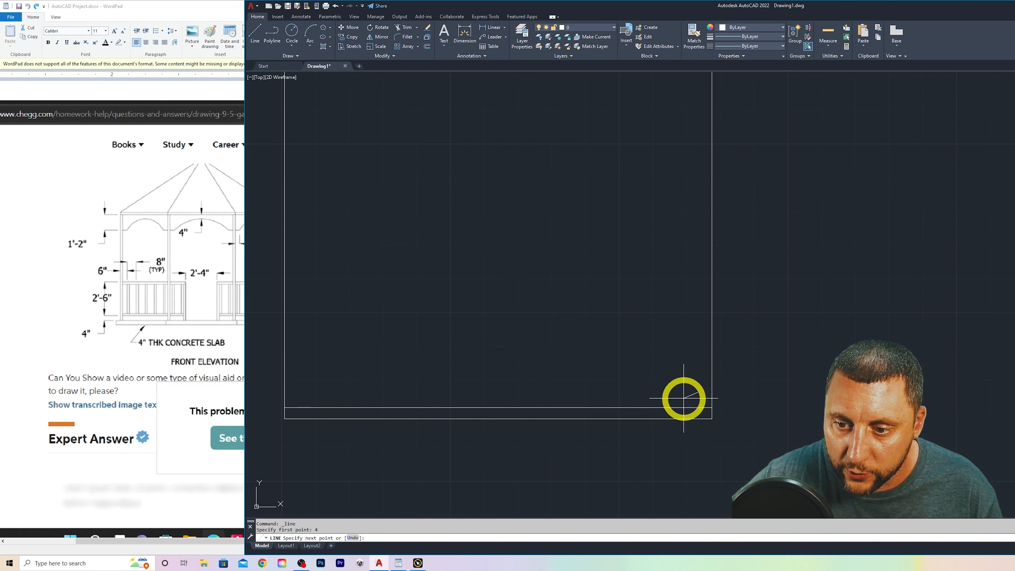
pyautogui.press('Escape')
pyautogui.press('Return')
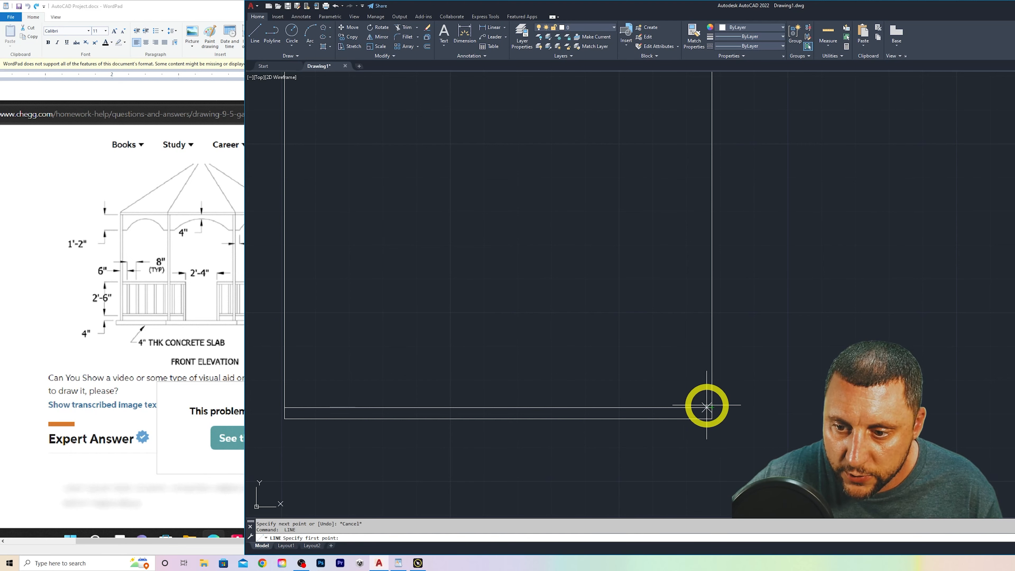
pyautogui.scroll(-5, 700, 376)
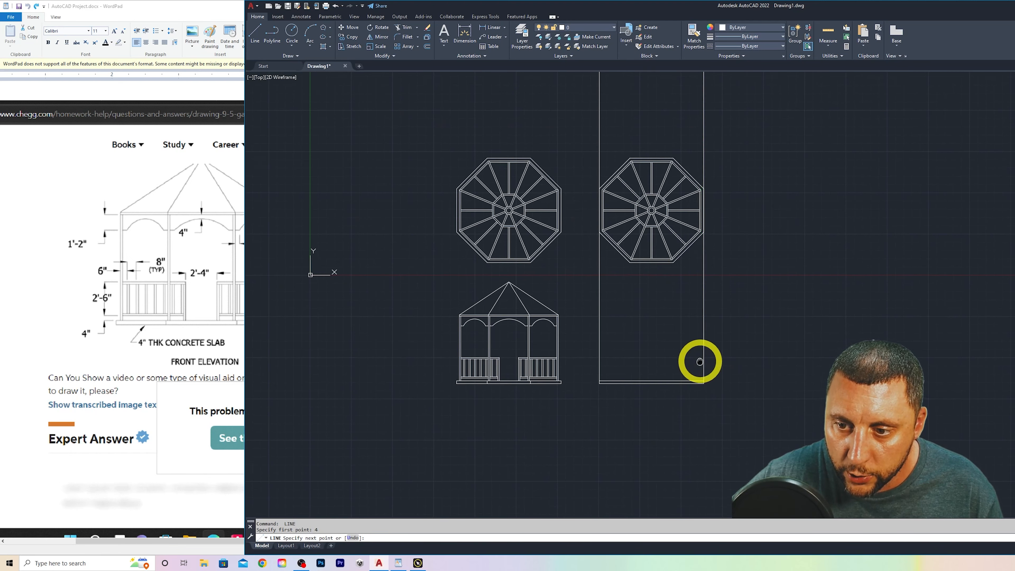
pyautogui.scroll(2, 702, 358)
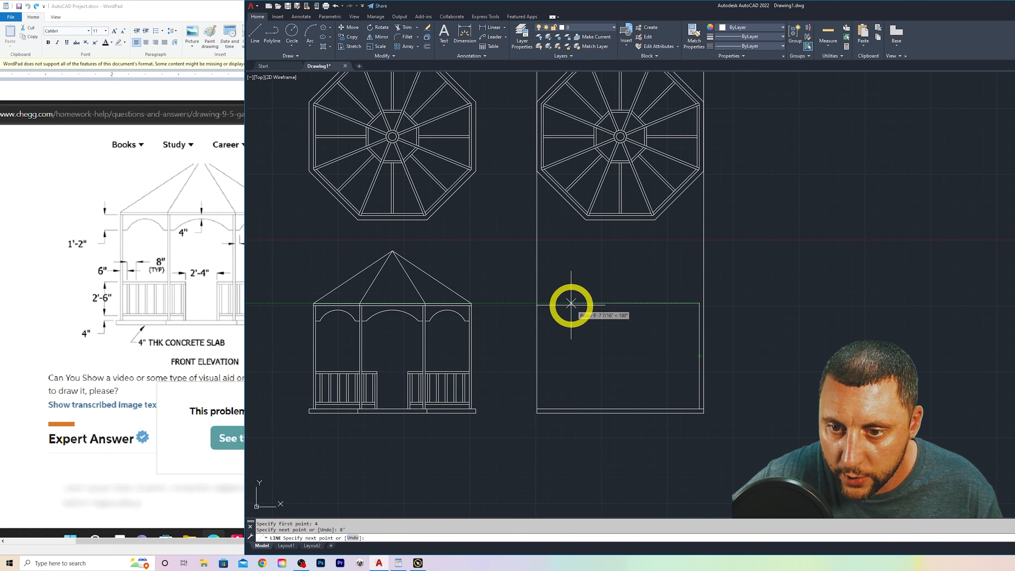
pyautogui.click(538, 304)
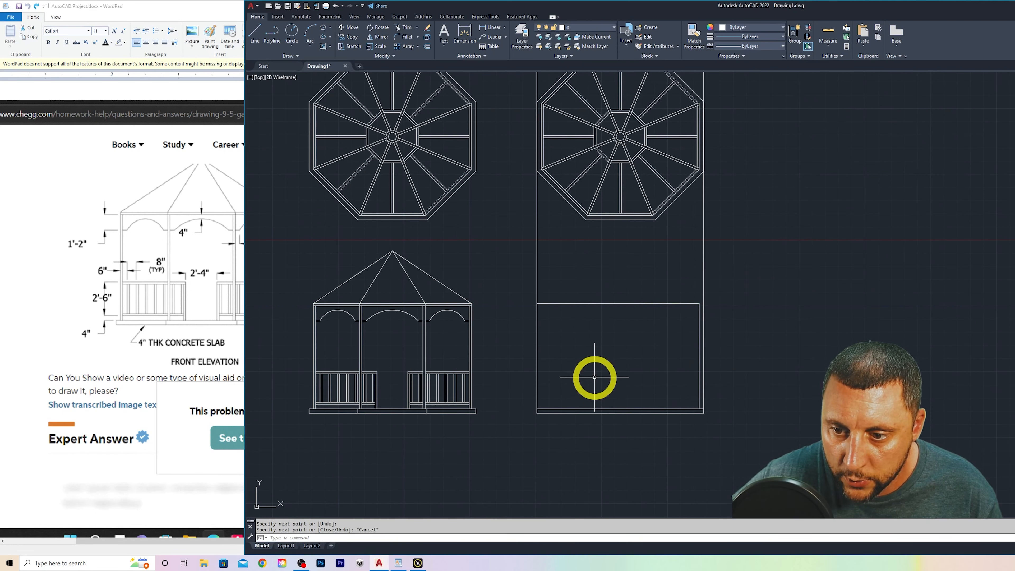
pyautogui.press('Escape')
# Trim both vertical construction lines between the slab and the new top line of the elevation
pyautogui.write('tr')
pyautogui.press('Return')
pyautogui.click(703, 390)
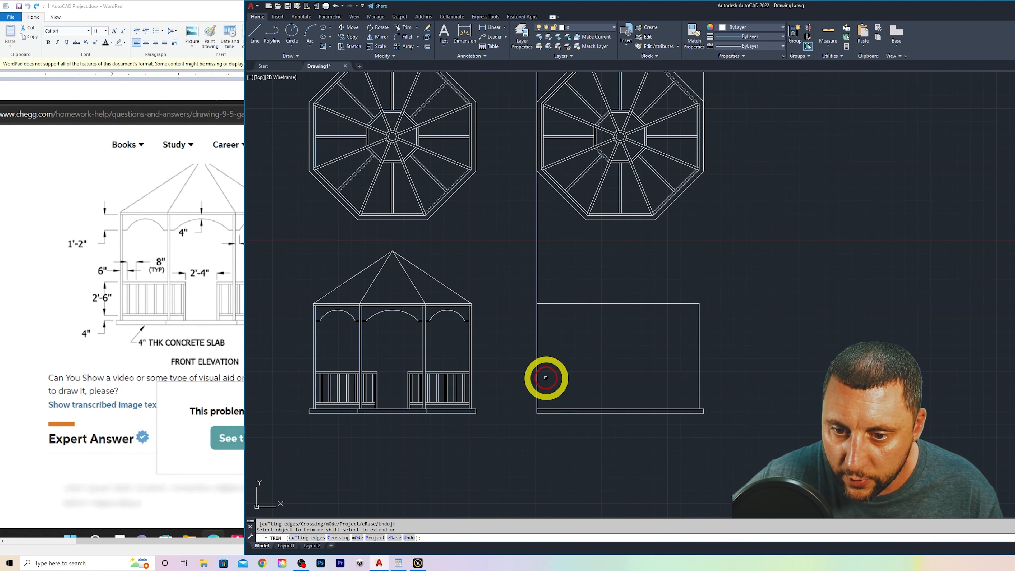
pyautogui.scroll(-5, 539, 373)
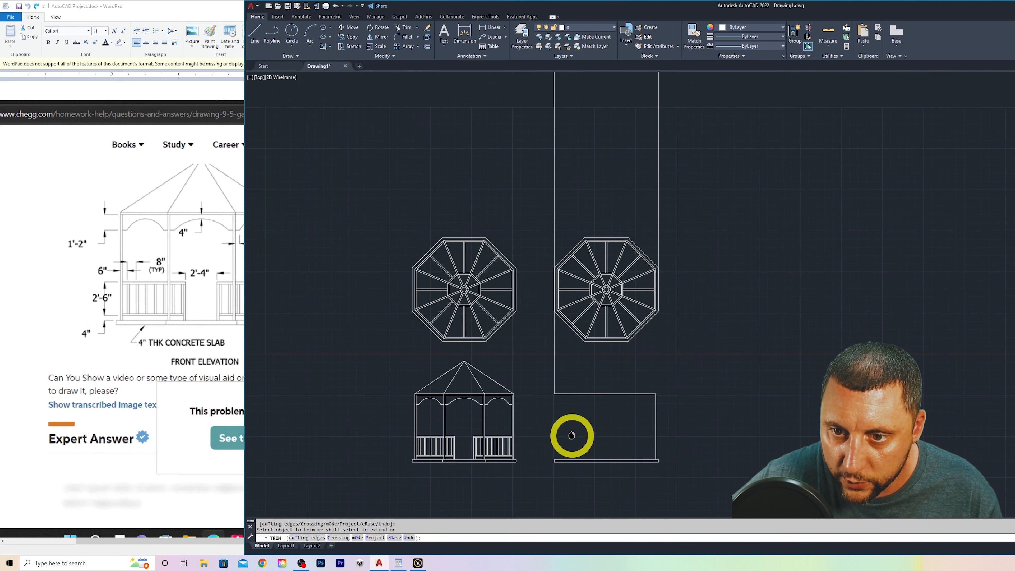
pyautogui.press('Escape')
# Erase the remaining parts of the two vertical construction lines running past the right-hand plan view
pyautogui.click(688, 199)
pyautogui.click(515, 218)
pyautogui.press('Delete')
# Draw a vertical line from 4" inside the slab's left top corner up to the elevation's top line
pyautogui.scroll(6, 578, 460)
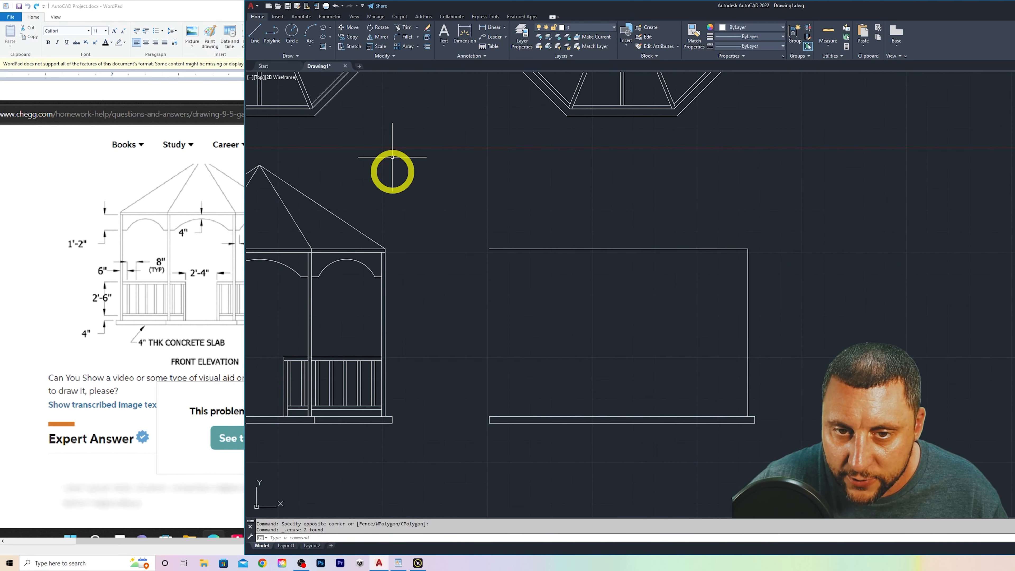
pyautogui.click(256, 31)
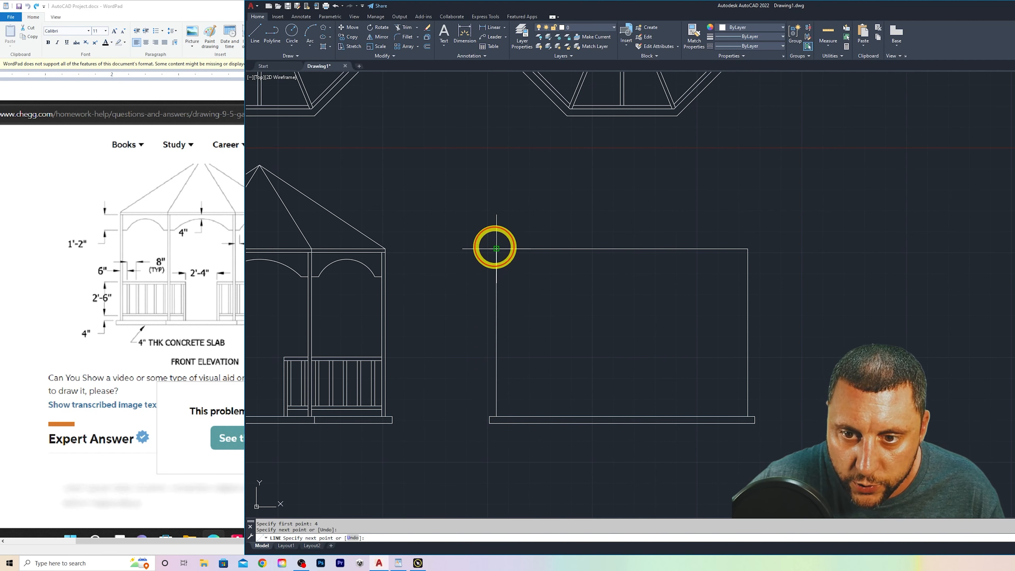
pyautogui.click(496, 249)
pyautogui.press('Escape')
# Trim the end of the top line that overhangs the new left vertical line
pyautogui.write('tr')
pyautogui.press('Return')
pyautogui.click(491, 248)
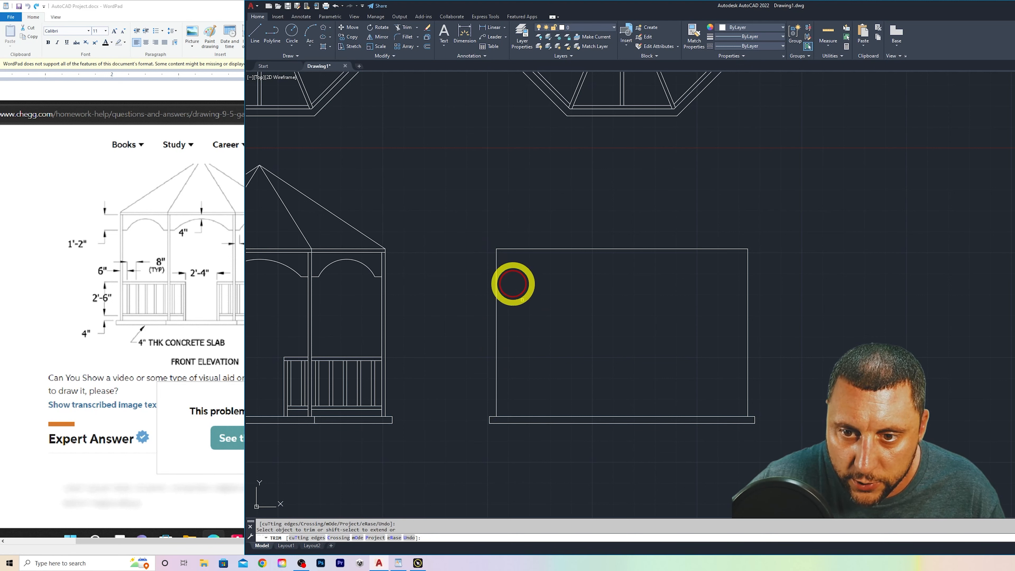
pyautogui.press('Escape')
# Offset the left and right outer vertical lines 2" inward to form the two end posts
pyautogui.click(427, 46)
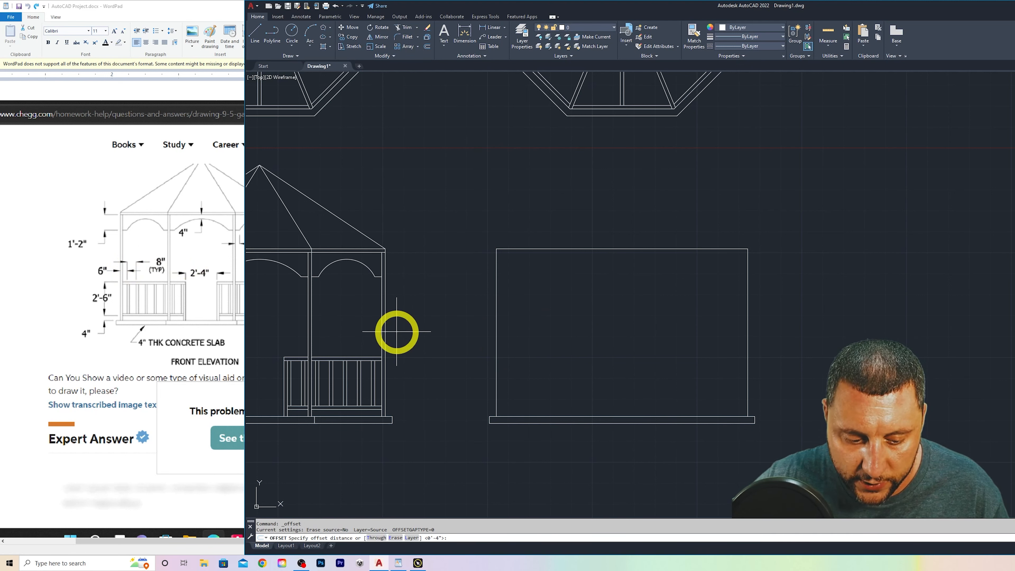
pyautogui.write('2')
pyautogui.press('Return')
pyautogui.click(497, 356)
pyautogui.click(512, 354)
pyautogui.click(745, 343)
pyautogui.click(641, 358)
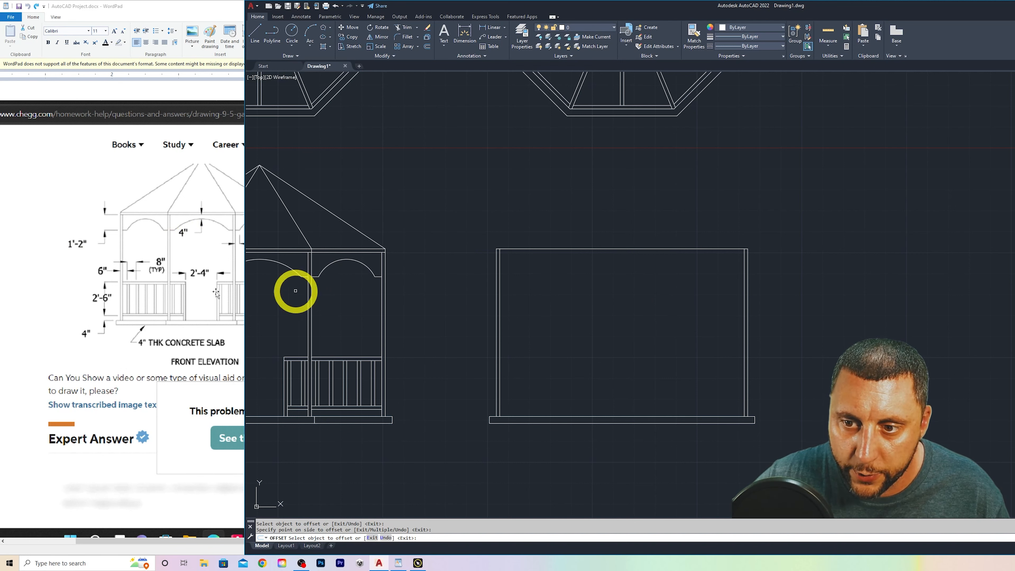
# Check the top beam in the gazebo reference and offset the elevation's top line 2" downward
pyautogui.click(39, 295)
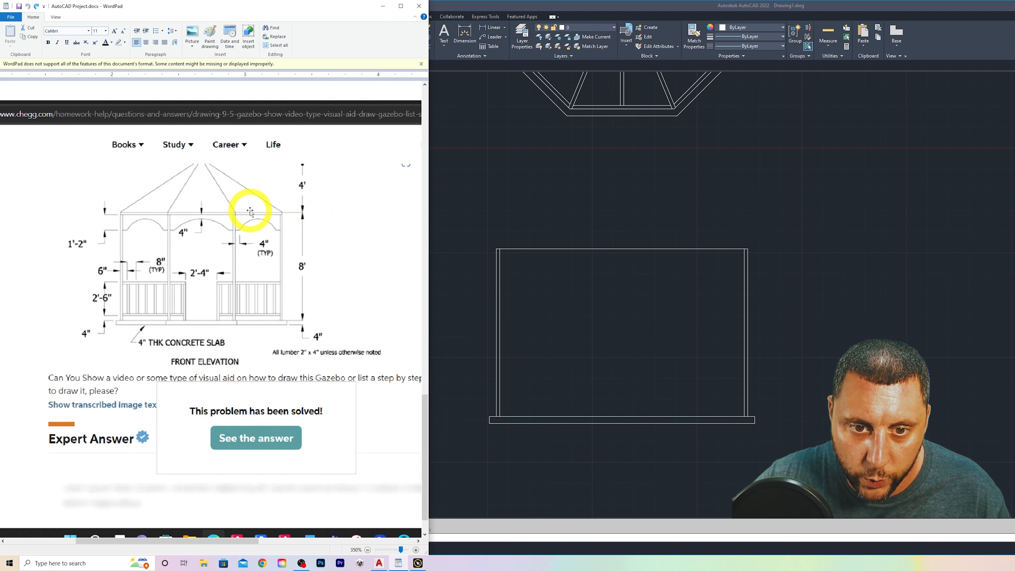
pyautogui.click(500, 173)
pyautogui.click(427, 46)
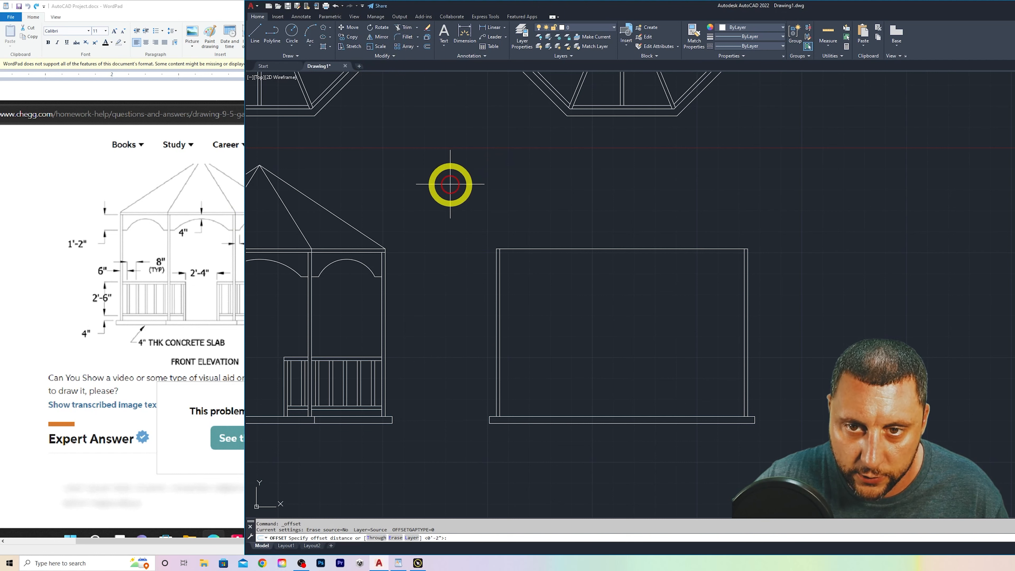
pyautogui.write('2')
pyautogui.press('Return')
pyautogui.click(595, 248)
pyautogui.click(596, 291)
pyautogui.press('Escape')
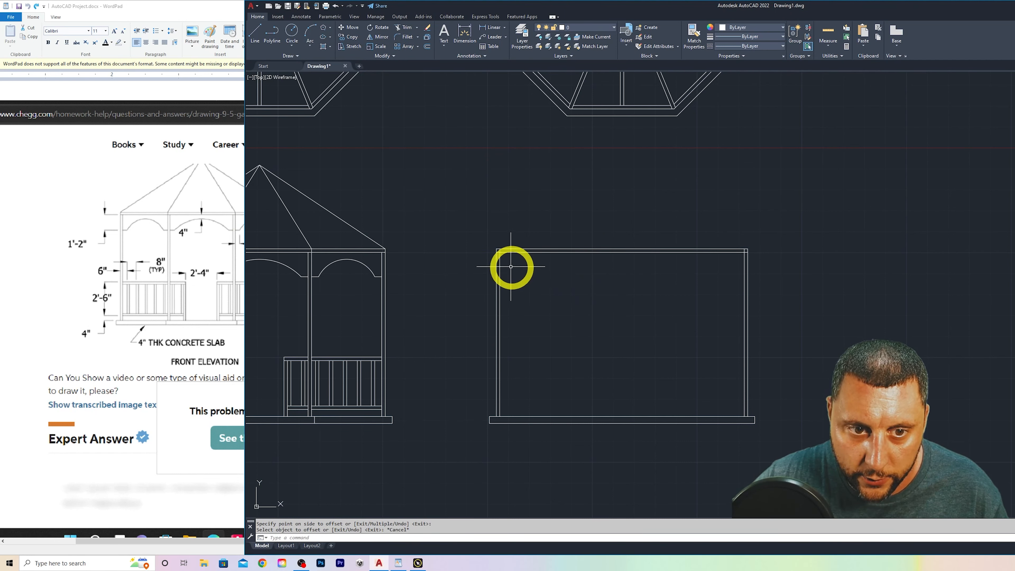
# Trim the inner vertical lines of both end posts where they run through the top beam
pyautogui.scroll(5, 500, 250)
pyautogui.write('tr')
pyautogui.press('Return')
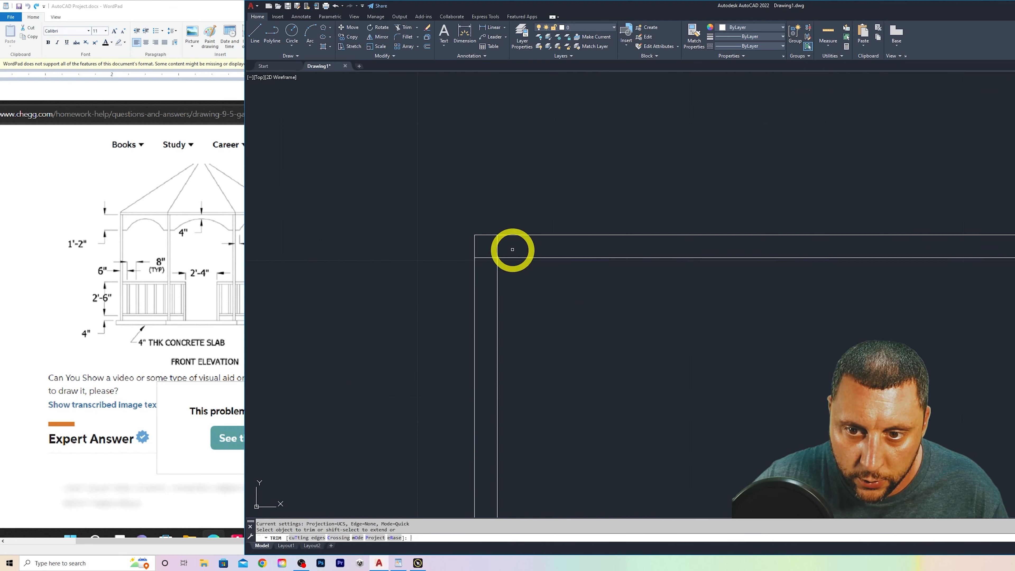
pyautogui.click(511, 249)
pyautogui.click(483, 246)
pyautogui.scroll(-5, 503, 258)
pyautogui.moveTo(787, 326); pyautogui.dragTo(554, 334, button='middle')
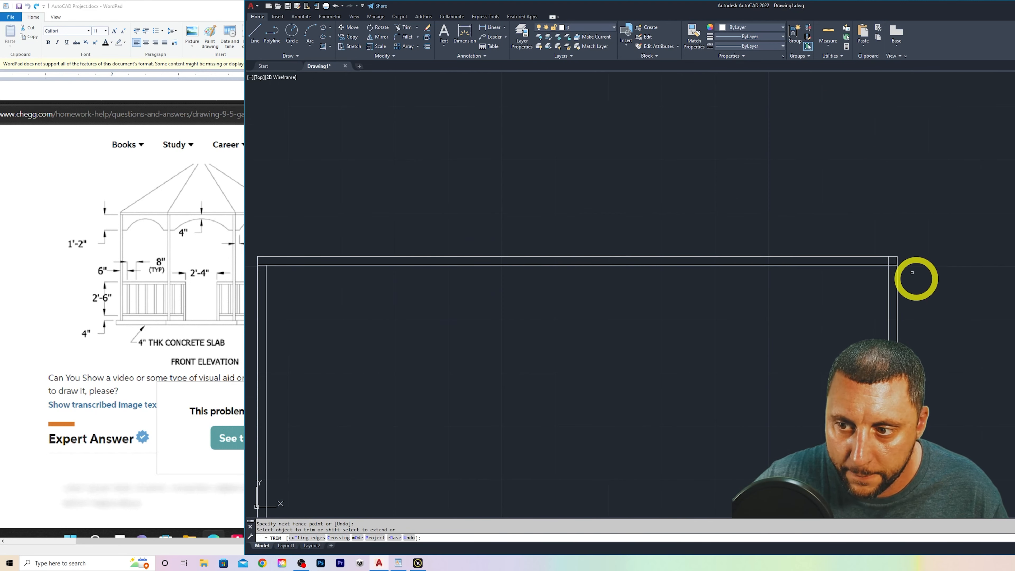
pyautogui.press('Escape')
pyautogui.scroll(-3, 857, 308)
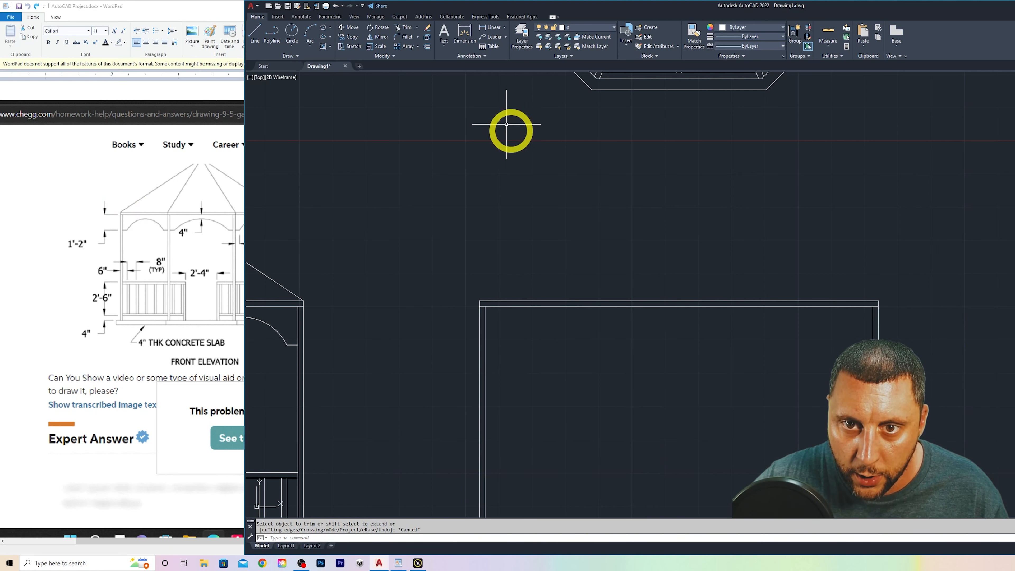
# Check the roof height in the gazebo reference and offset the beam's top line 4' upward as the apex guide
pyautogui.click(196, 237)
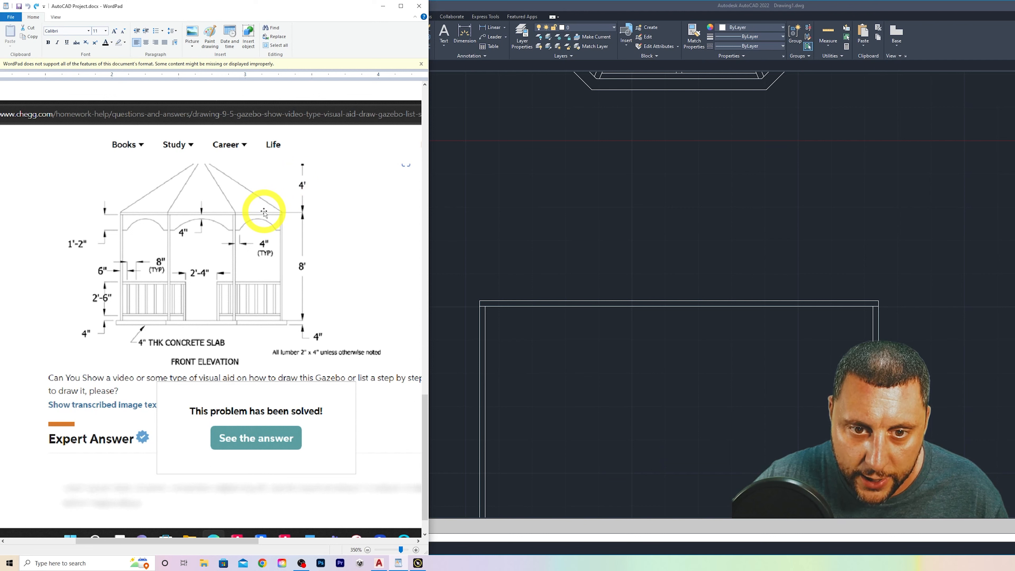
pyautogui.click(442, 160)
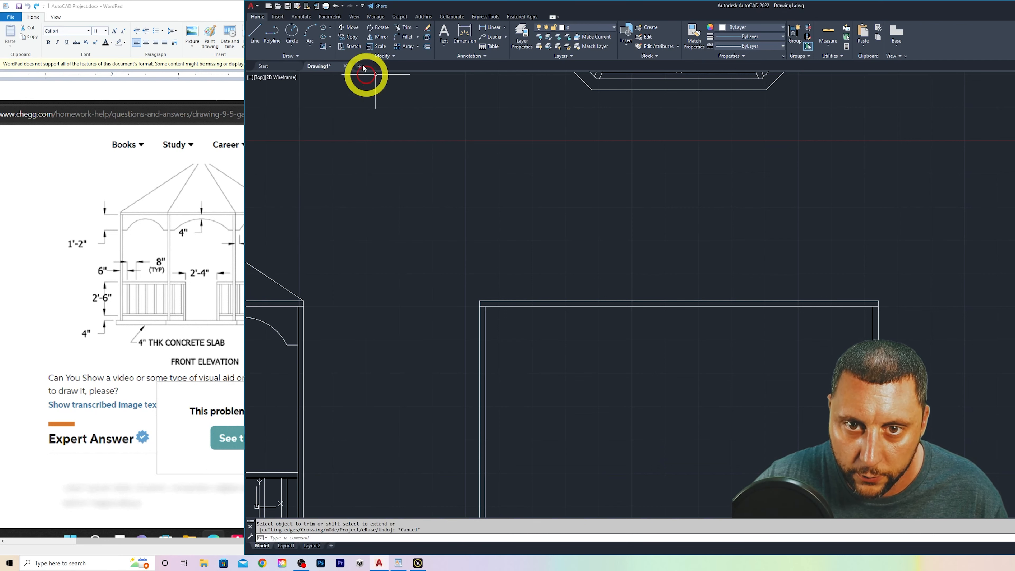
pyautogui.click(427, 46)
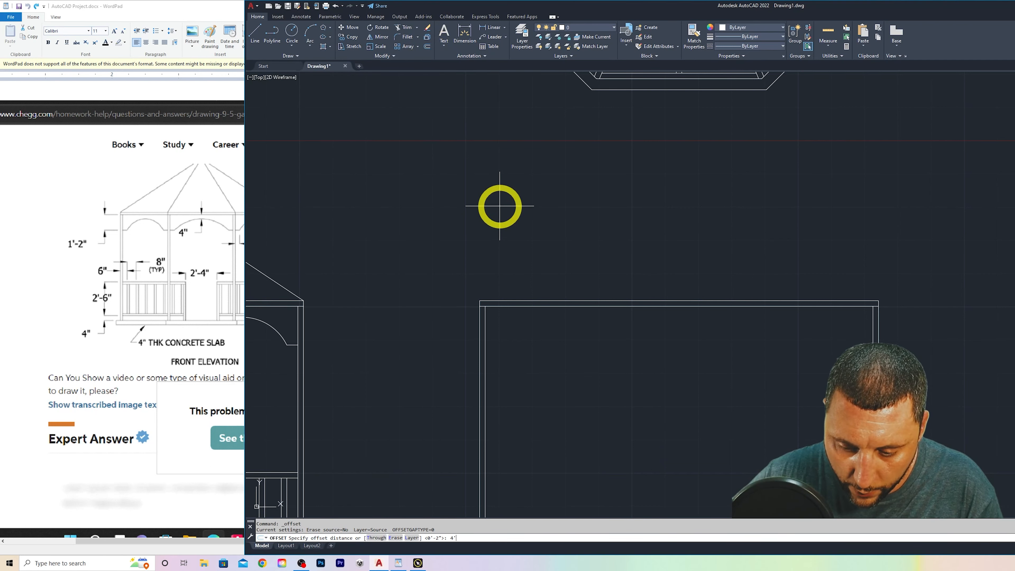
pyautogui.write("4'")
pyautogui.press('Return')
pyautogui.click(656, 300)
pyautogui.click(659, 255)
pyautogui.press('Escape')
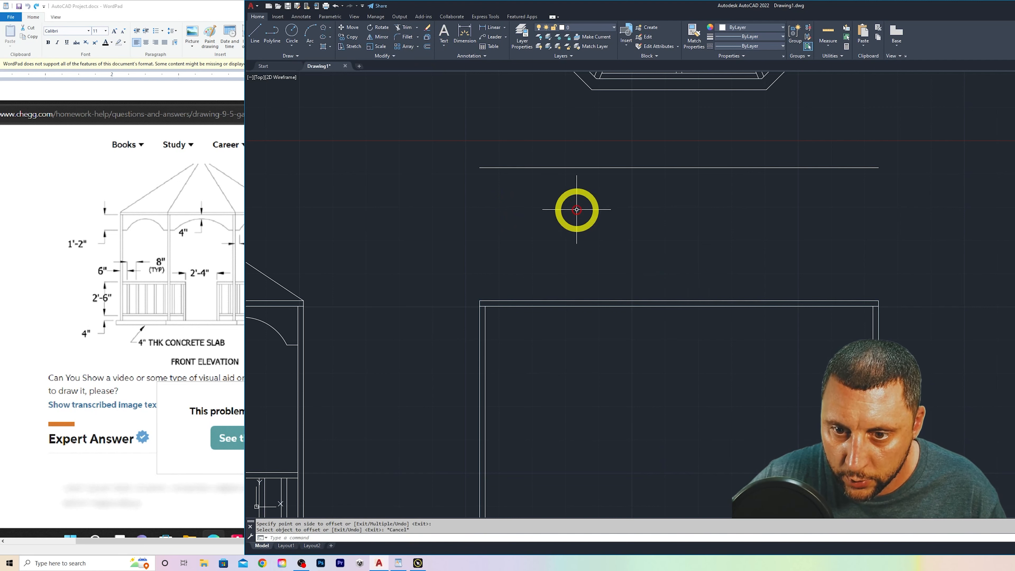
# Draw the left roof slope from the midpoint of the apex guide line to the beam's top left corner
pyautogui.click(255, 32)
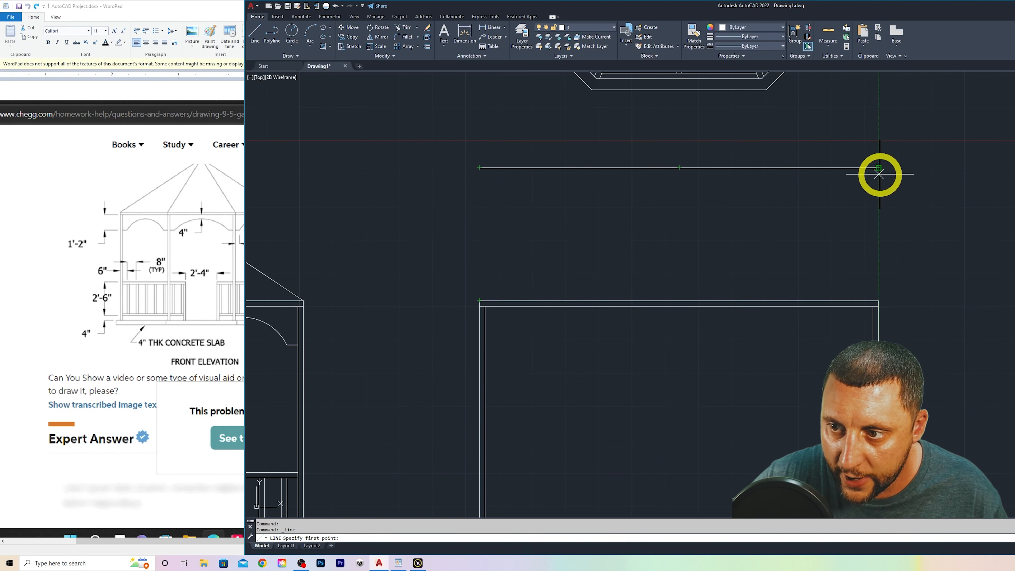
pyautogui.click(679, 167)
pyautogui.click(480, 300)
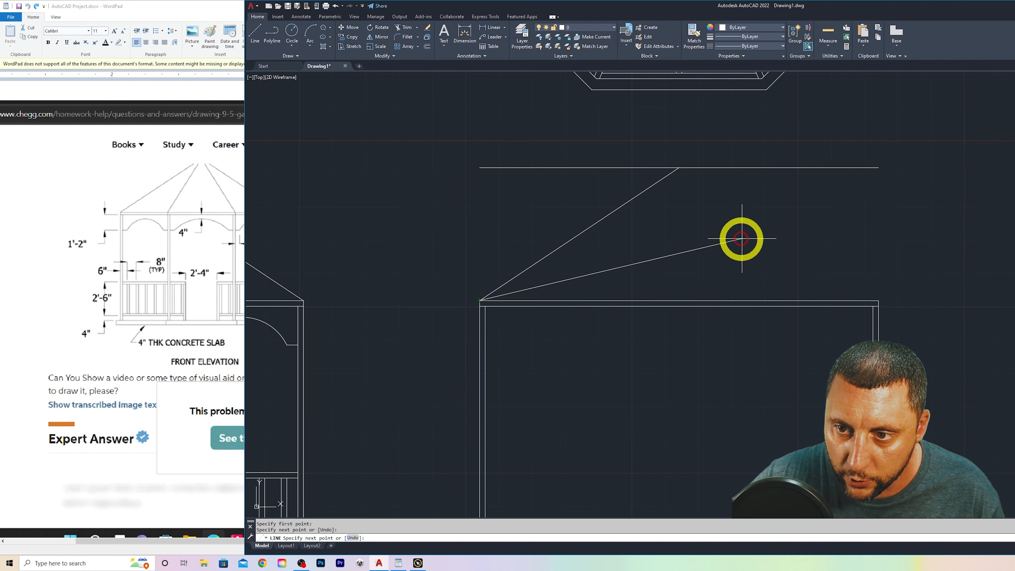
pyautogui.press('Escape')
pyautogui.moveTo(904, 138); pyautogui.dragTo(878, 167)
pyautogui.click(879, 167)
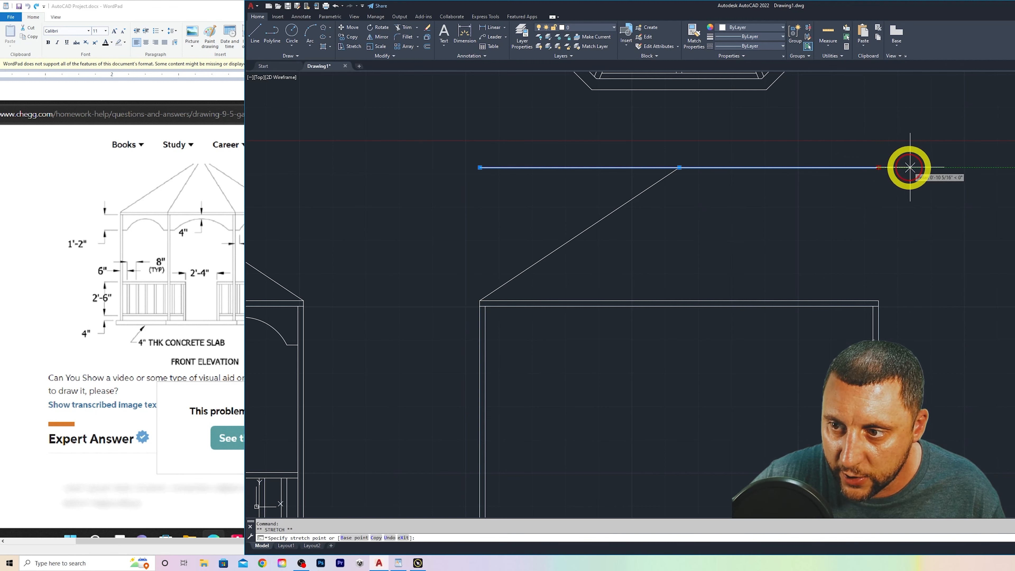
pyautogui.click(922, 167)
pyautogui.press('Escape')
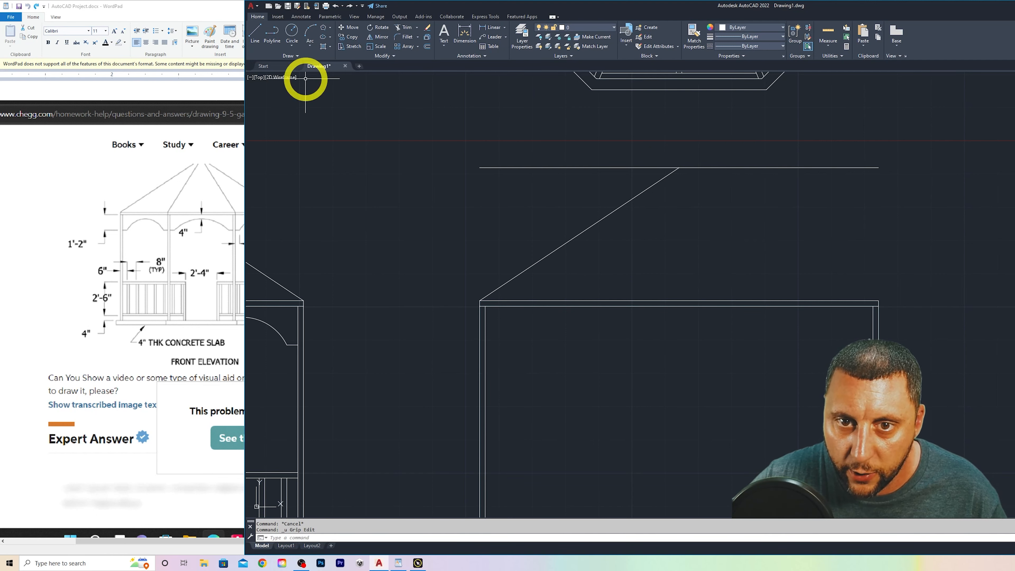
# Draw the right roof slope from the apex to the beam's top right corner and delete the horizontal apex guide line
pyautogui.click(255, 34)
pyautogui.click(679, 167)
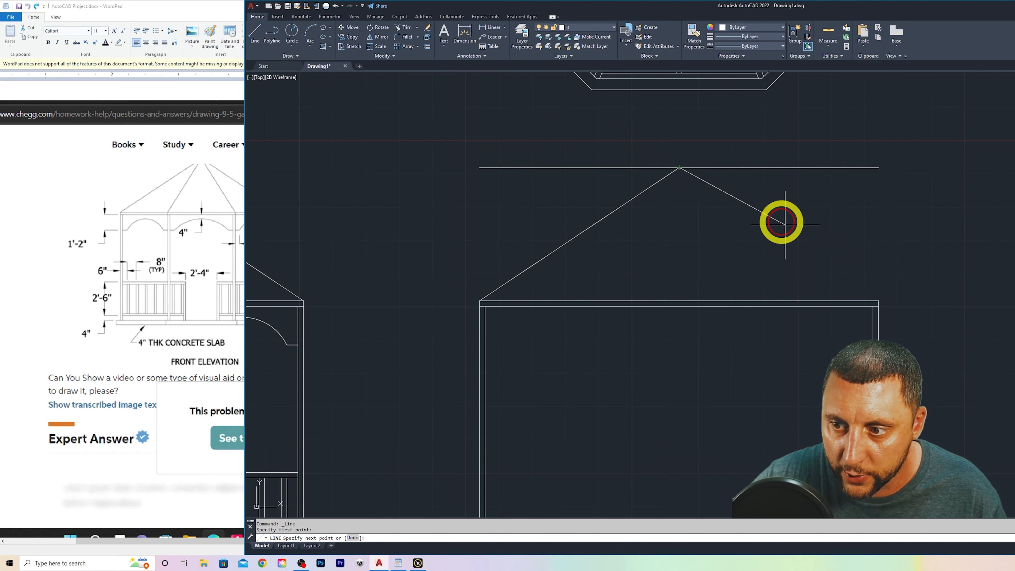
pyautogui.click(843, 199)
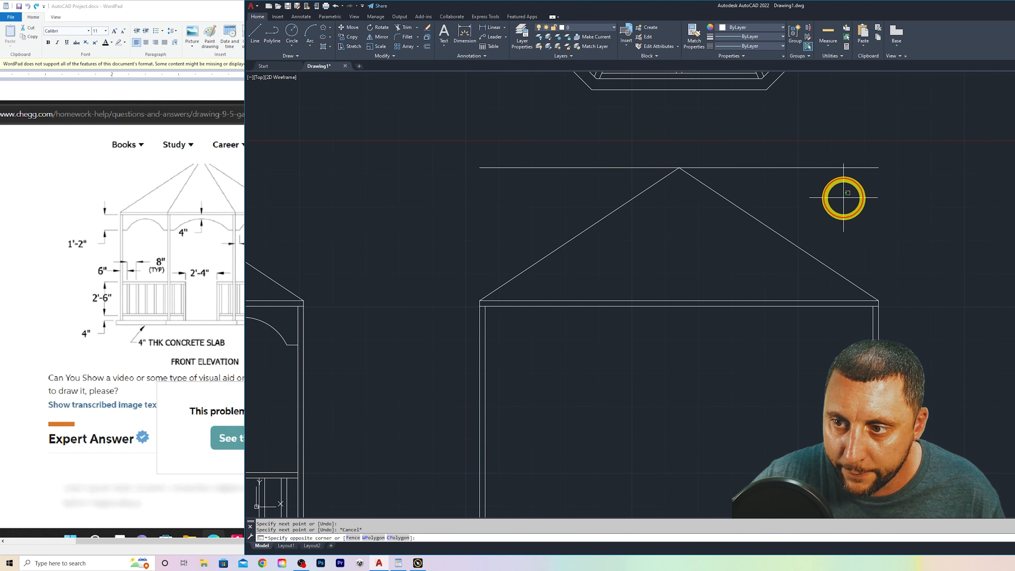
pyautogui.click(832, 155)
pyautogui.press('Delete')
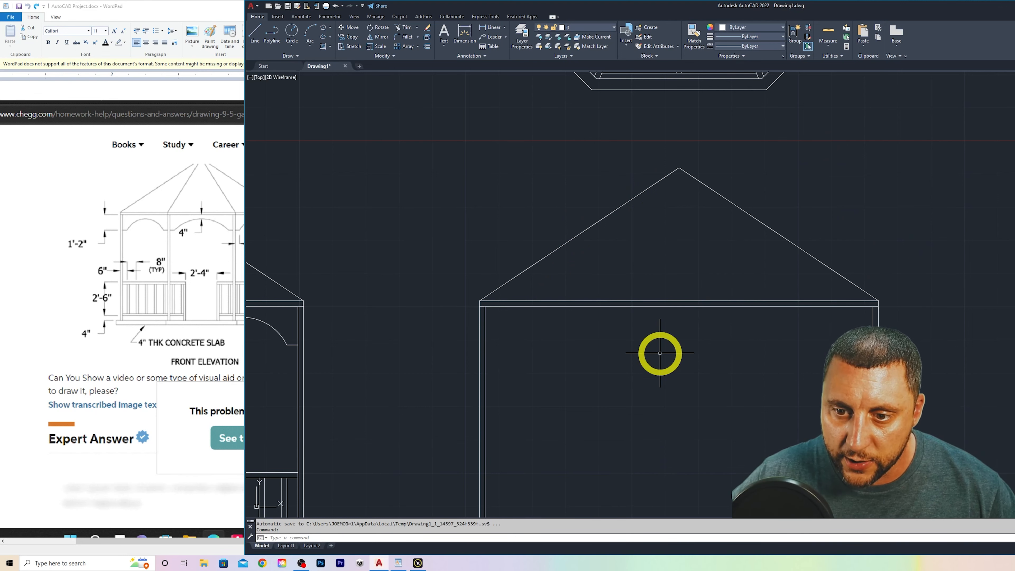
# Place a vertical construction line through the lower left inner corner of the octagonal plan above the elevation
pyautogui.moveTo(680, 370); pyautogui.dragTo(667, 273, button='middle')
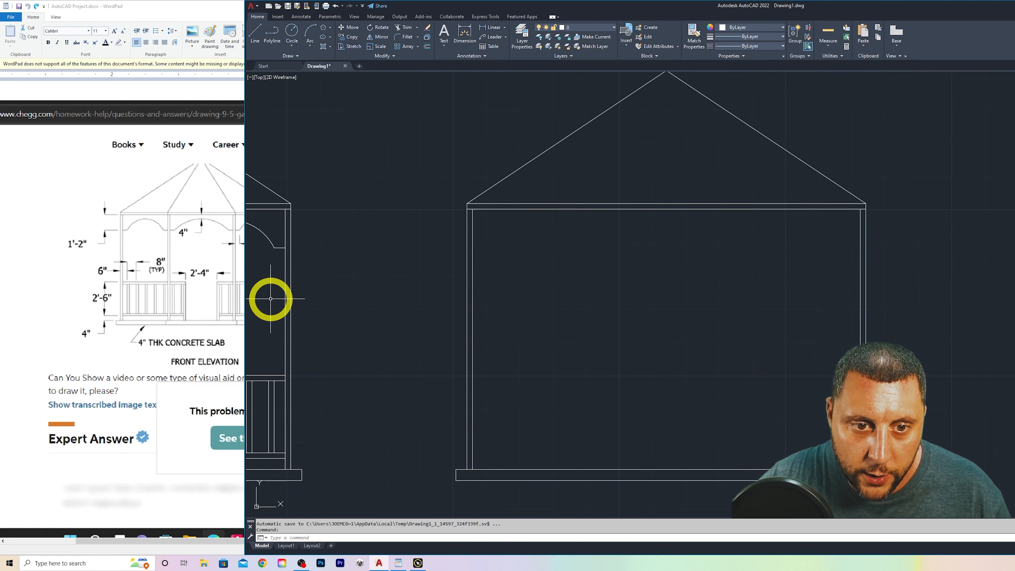
pyautogui.doubleClick(577, 360)
pyautogui.scroll(-2, 596, 356)
pyautogui.moveTo(598, 356); pyautogui.dragTo(567, 471, button='middle')
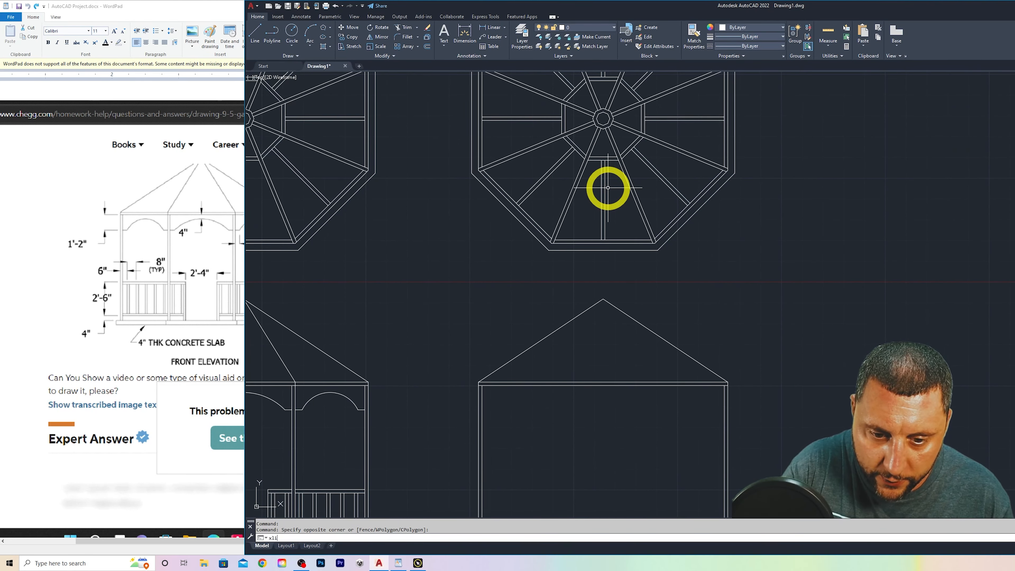
pyautogui.write('ne')
pyautogui.press('Return')
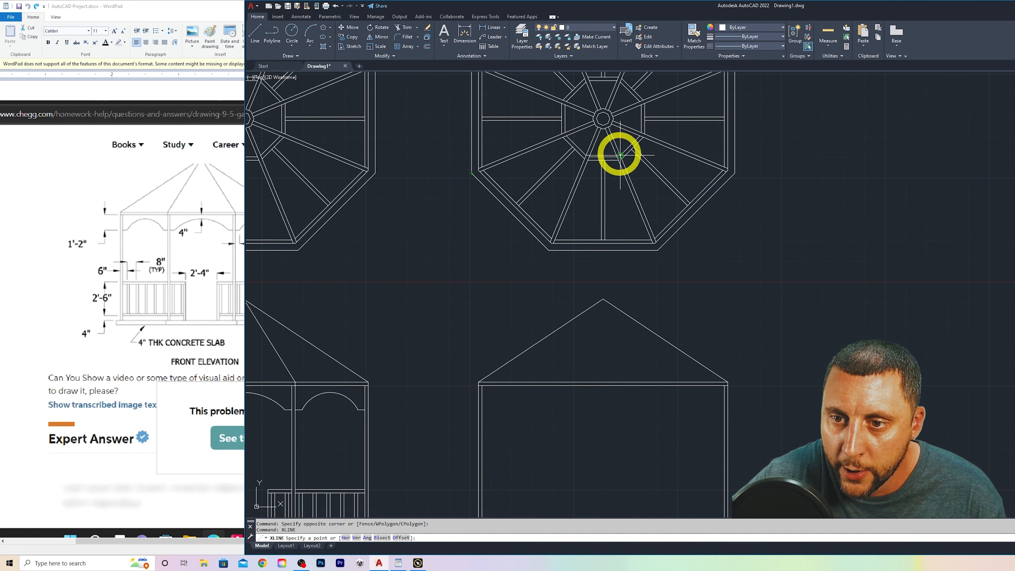
pyautogui.scroll(-5, 610, 375)
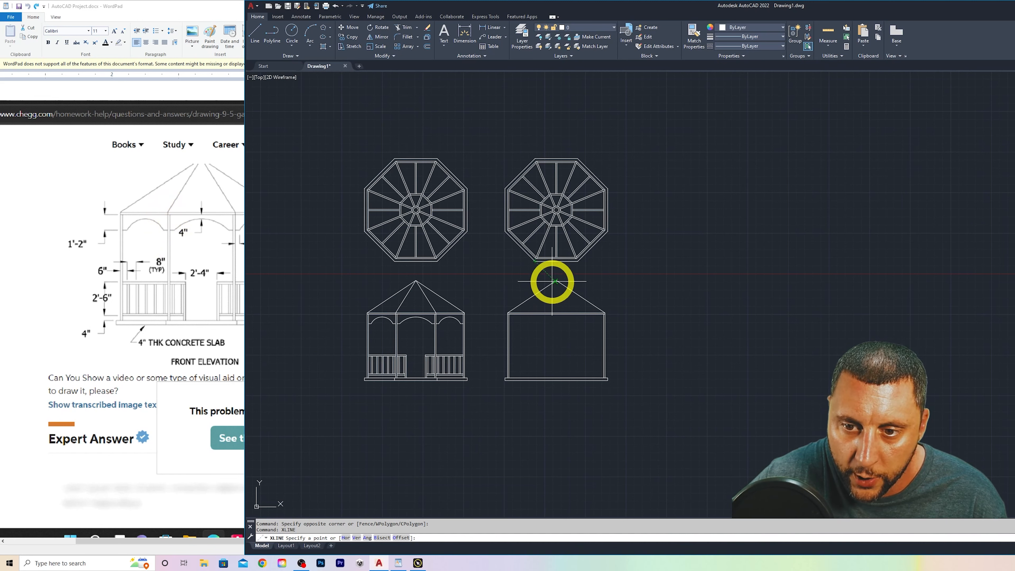
pyautogui.scroll(10, 539, 263)
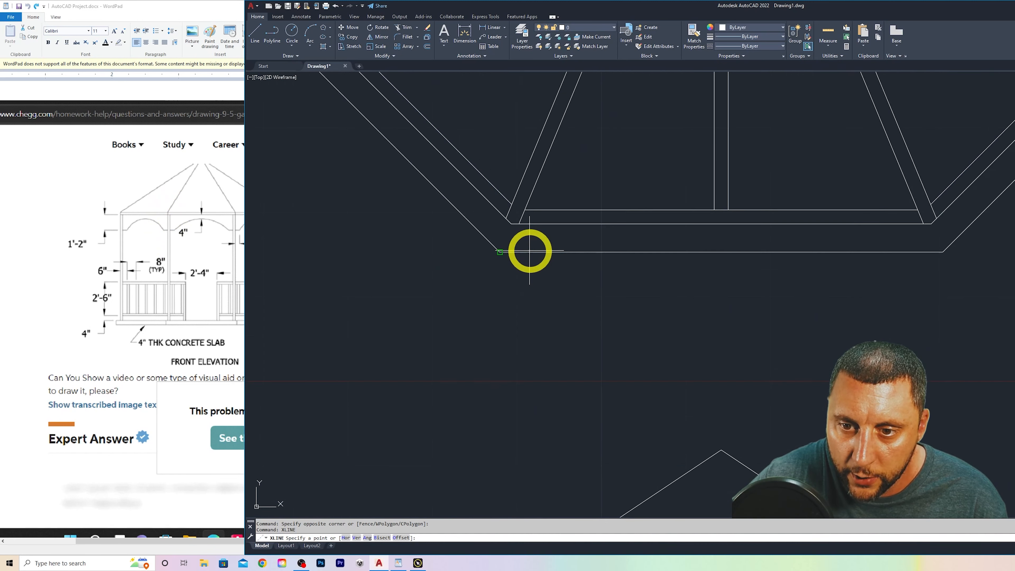
pyautogui.click(511, 223)
pyautogui.click(510, 230)
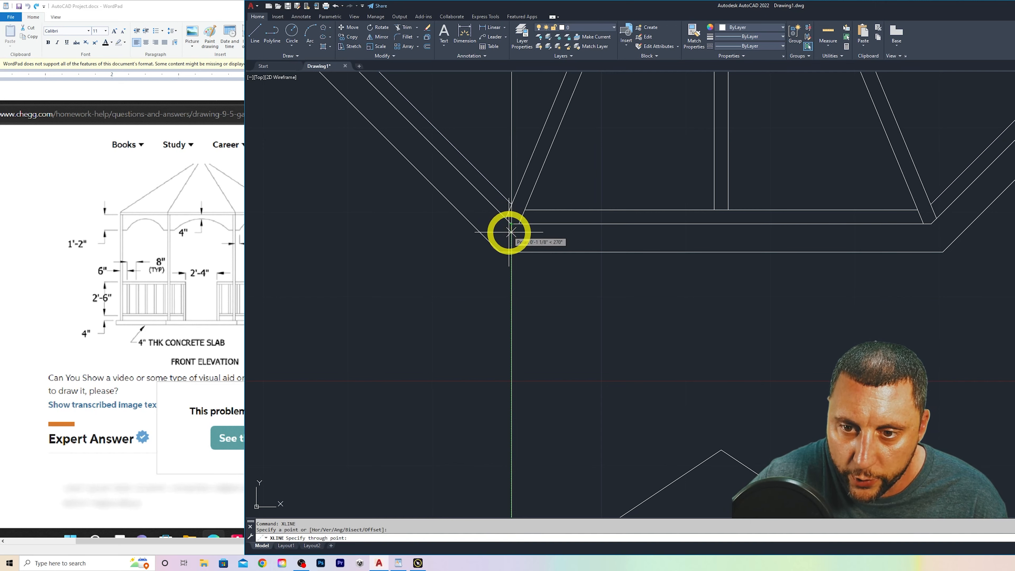
pyautogui.rightClick(851, 267)
# Place a second vertical construction line through the plan's lower right inner corner
pyautogui.rightClick(867, 264)
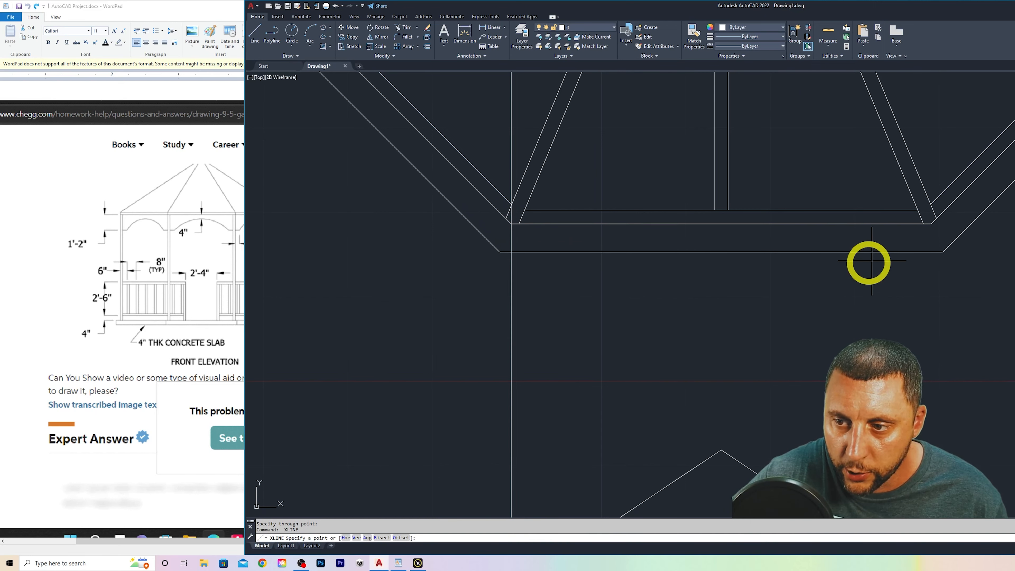
pyautogui.click(932, 225)
pyautogui.click(932, 235)
pyautogui.rightClick(909, 306)
# Draw two inner roof lines from the apex to where the construction lines cross the beam's top line
pyautogui.scroll(-3, 759, 456)
pyautogui.moveTo(755, 460)
pyautogui.mouseDown(button='middle')
pyautogui.moveTo(721, 238)
pyautogui.moveTo(669, 223)
pyautogui.mouseUp(button='middle')
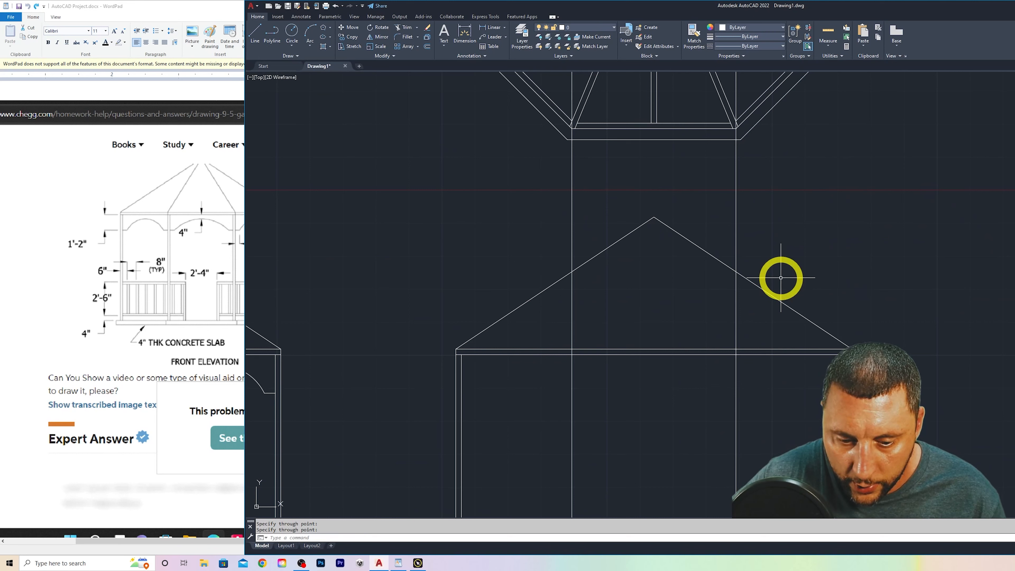
pyautogui.write('l')
pyautogui.press('Return')
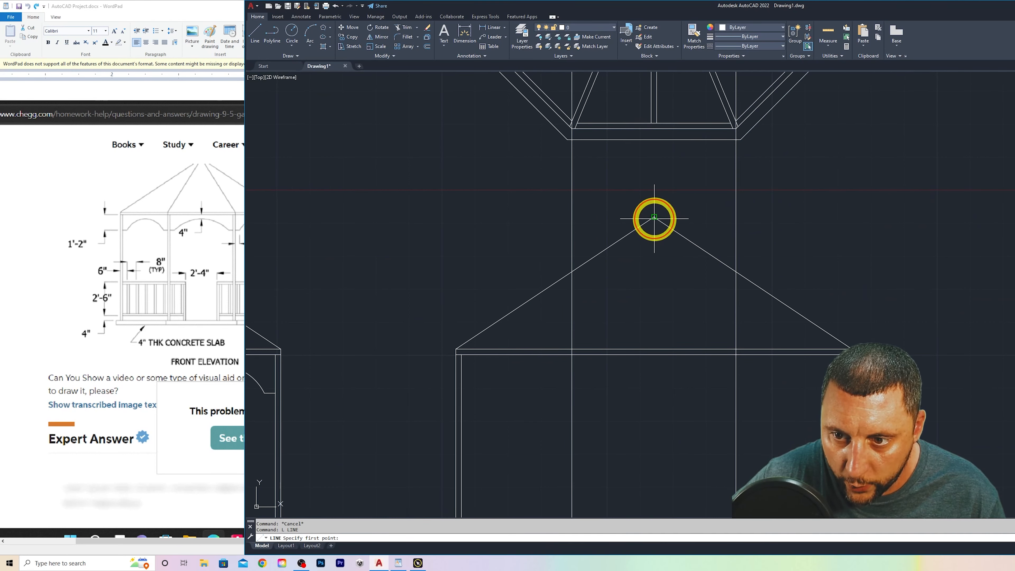
pyautogui.click(654, 217)
pyautogui.click(573, 349)
pyautogui.press('Return')
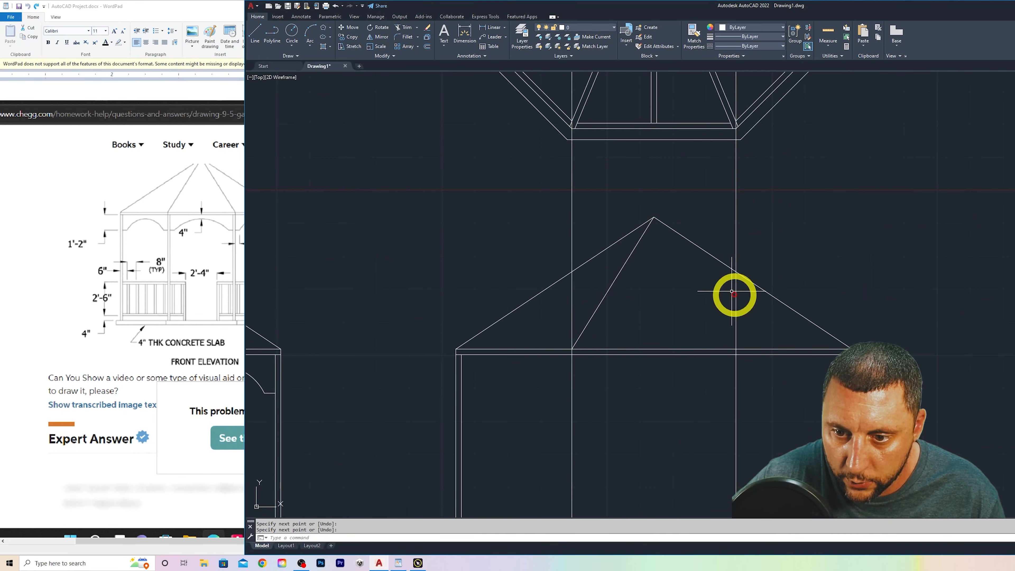
pyautogui.press('Return')
pyautogui.click(654, 217)
pyautogui.click(735, 347)
pyautogui.press('Escape')
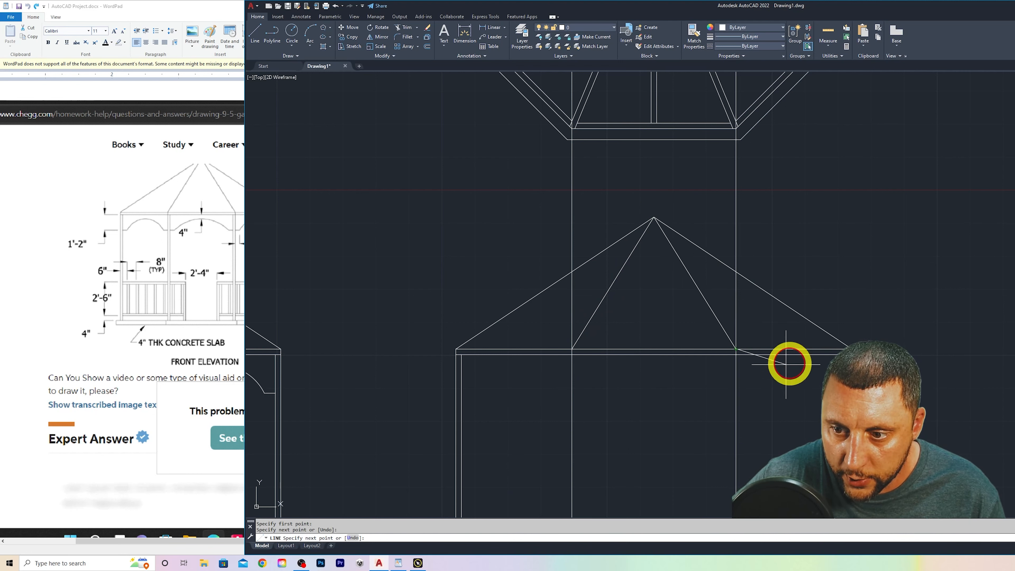
# Delete the two vertical construction lines between the plan and the elevation
pyautogui.click(771, 187)
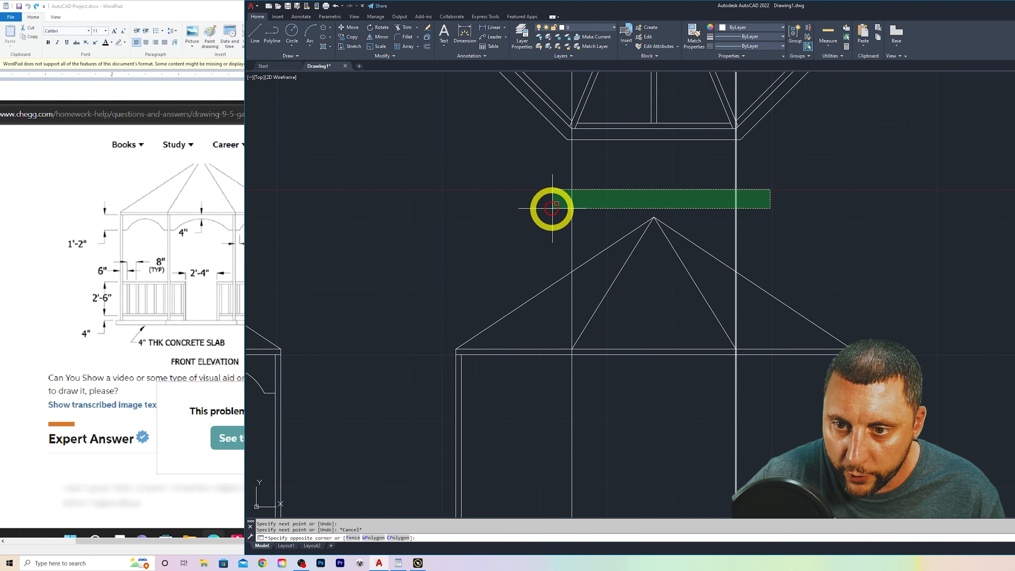
pyautogui.click(553, 209)
pyautogui.press('Delete')
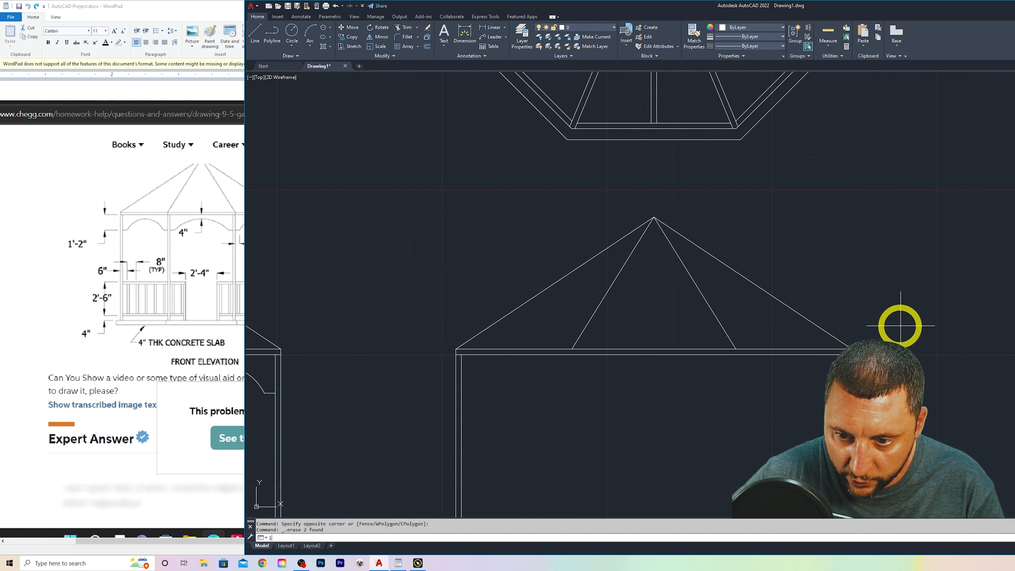
# Draw short vertical lines across the top beam at the lower ends of both inner roof lines
pyautogui.write('l')
pyautogui.press('Return')
pyautogui.click(736, 349)
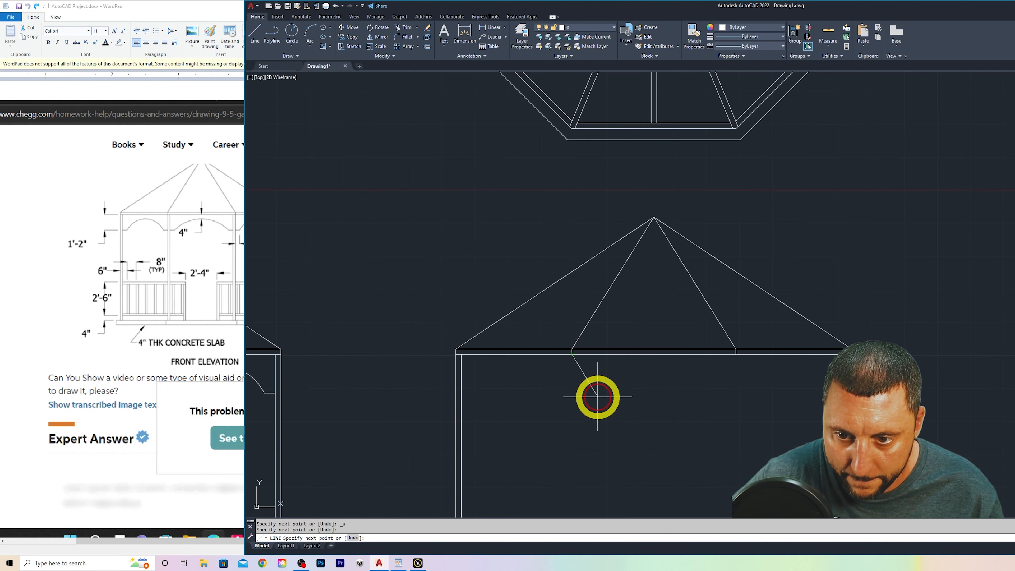
pyautogui.press('Escape')
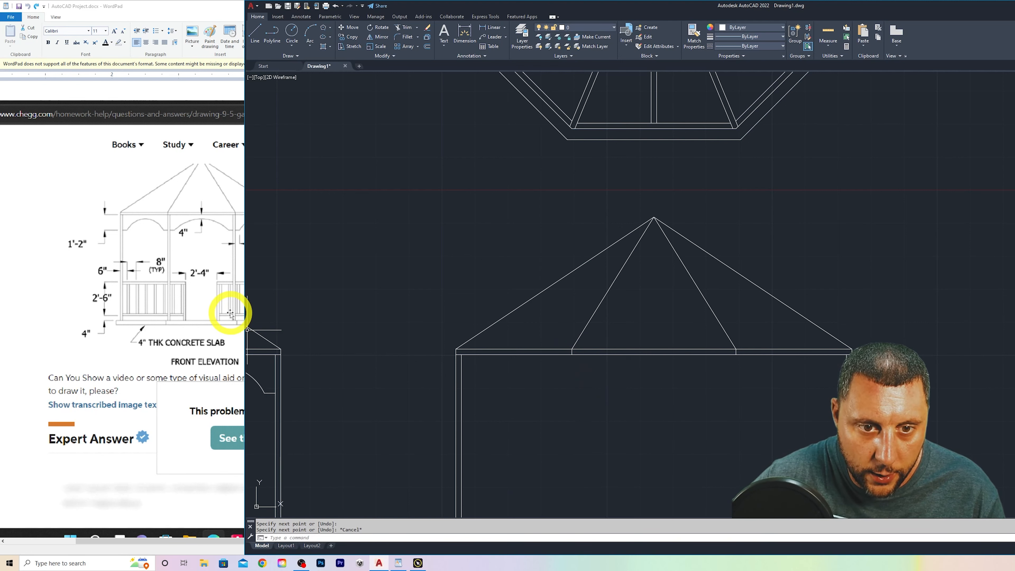
# Stretch the left short beam line down to the top of the slab as an intermediate post line
pyautogui.moveTo(662, 401); pyautogui.dragTo(629, 304, button='middle')
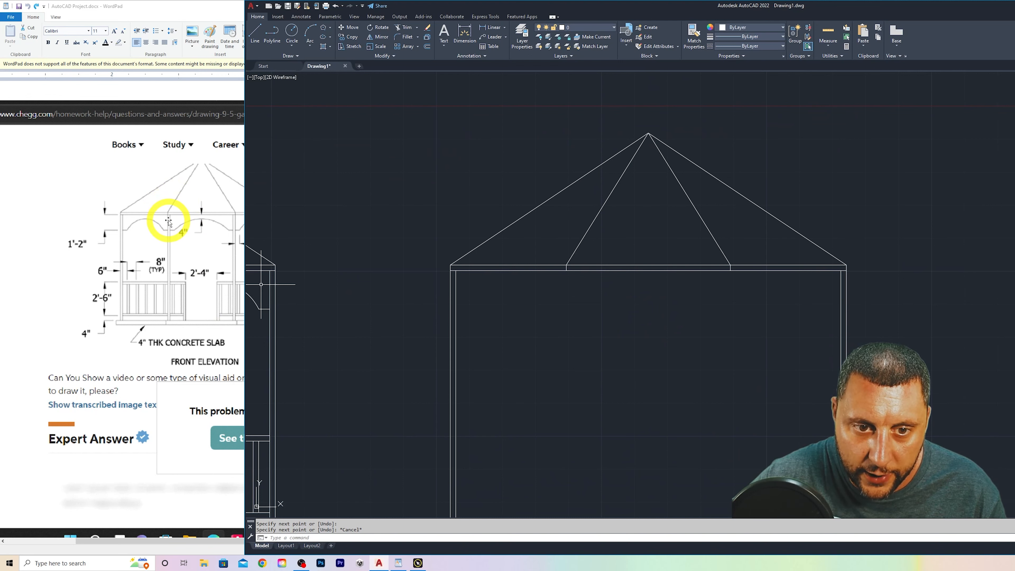
pyautogui.moveTo(586, 392); pyautogui.dragTo(546, 326, button='middle')
pyautogui.press('Escape')
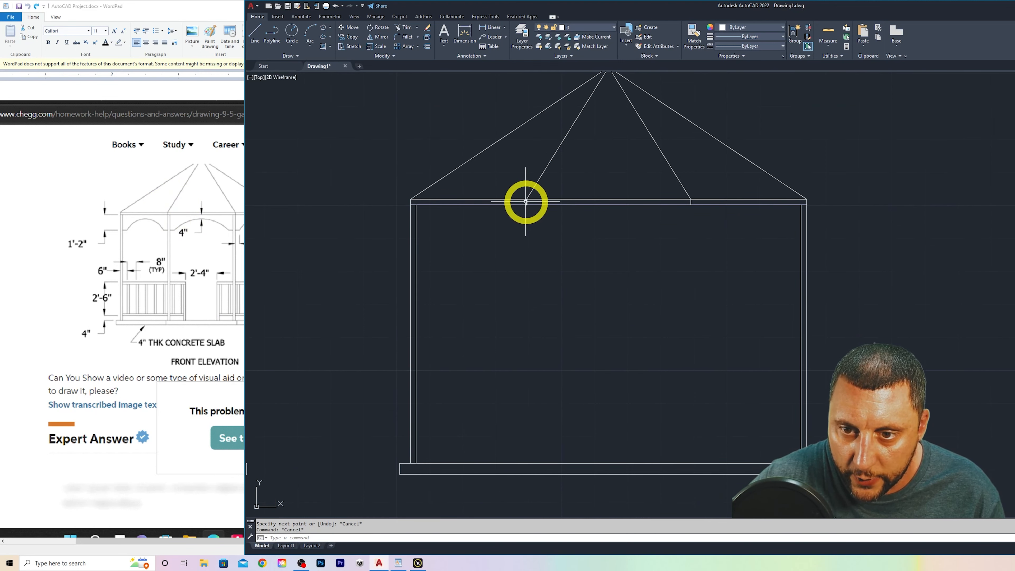
pyautogui.click(527, 202)
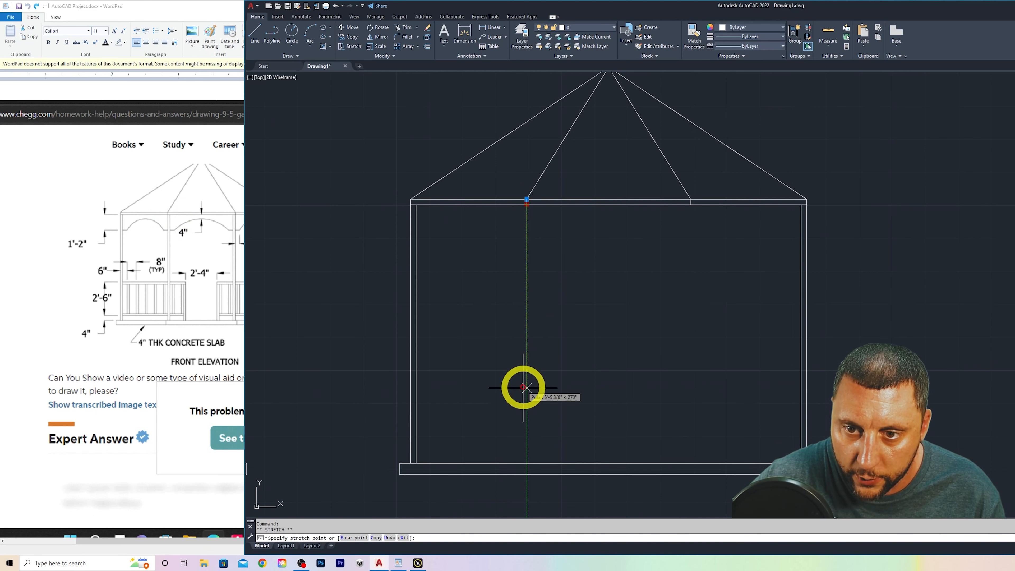
pyautogui.click(527, 463)
pyautogui.press('Escape')
# Stretch the right short beam line down to the top of the slab to match the left one
pyautogui.scroll(6, 683, 199)
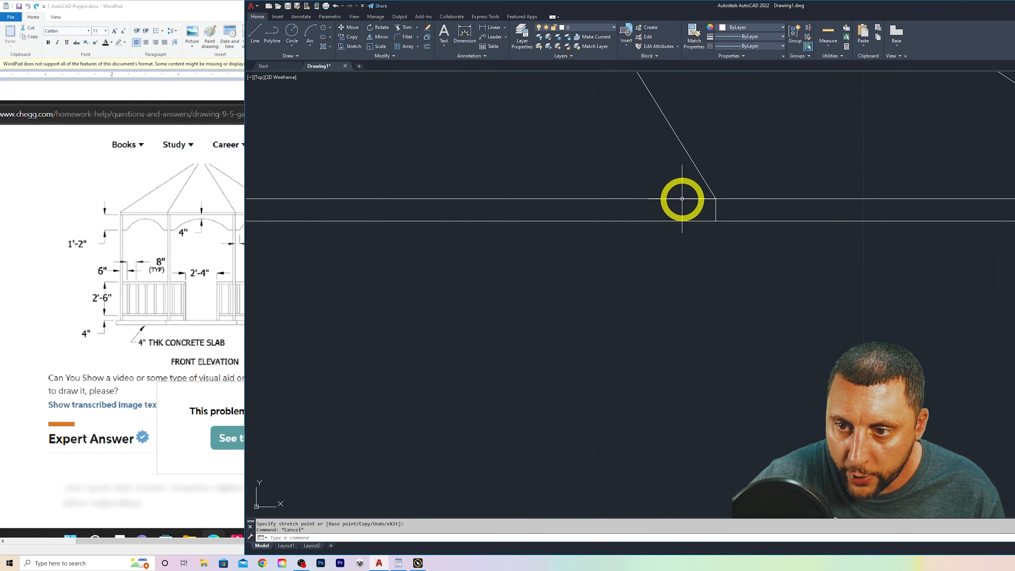
pyautogui.scroll(-6, 715, 219)
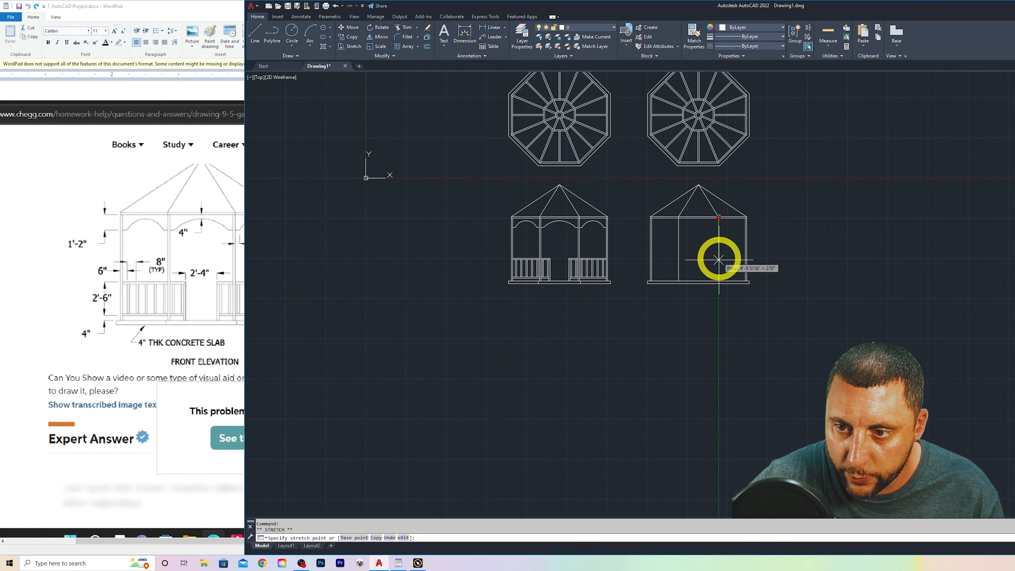
pyautogui.press('Escape')
pyautogui.scroll(5, 726, 248)
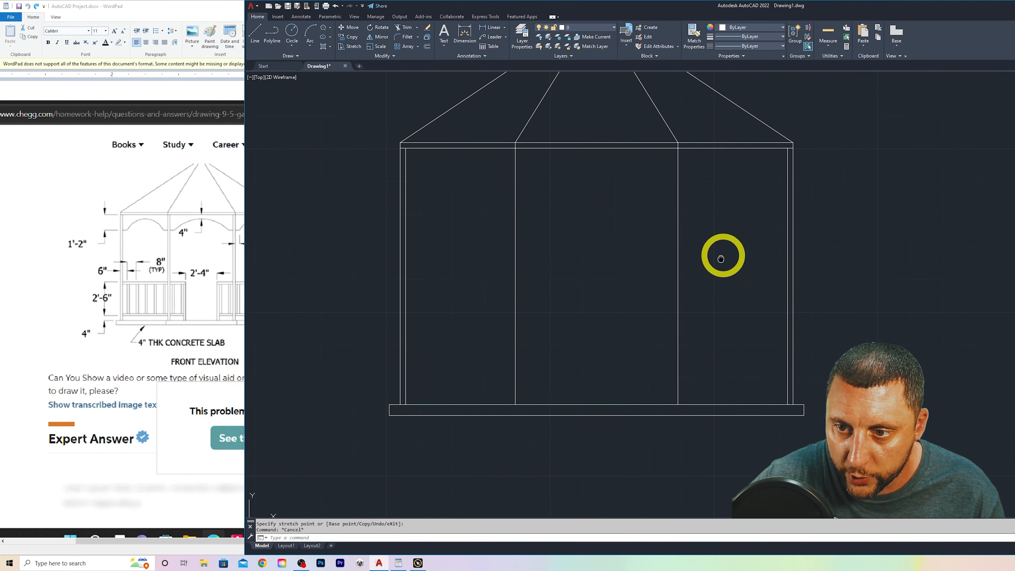
# Offset both intermediate post lines 2" inward toward the center bay to give the posts their thickness
pyautogui.moveTo(720, 254); pyautogui.dragTo(657, 301, button='middle')
pyautogui.scroll(-2, 657, 302)
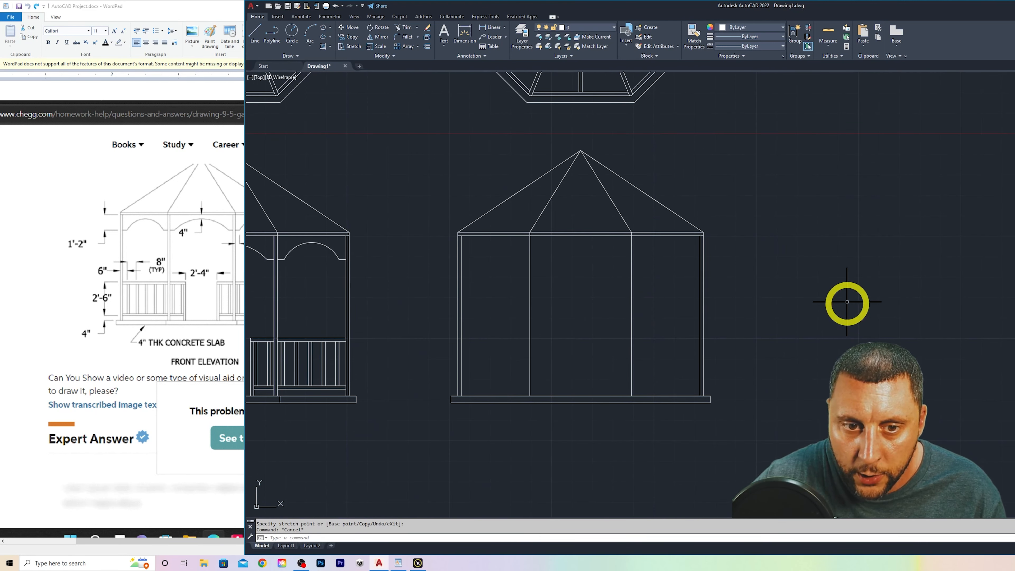
pyautogui.click(426, 47)
pyautogui.click(529, 287)
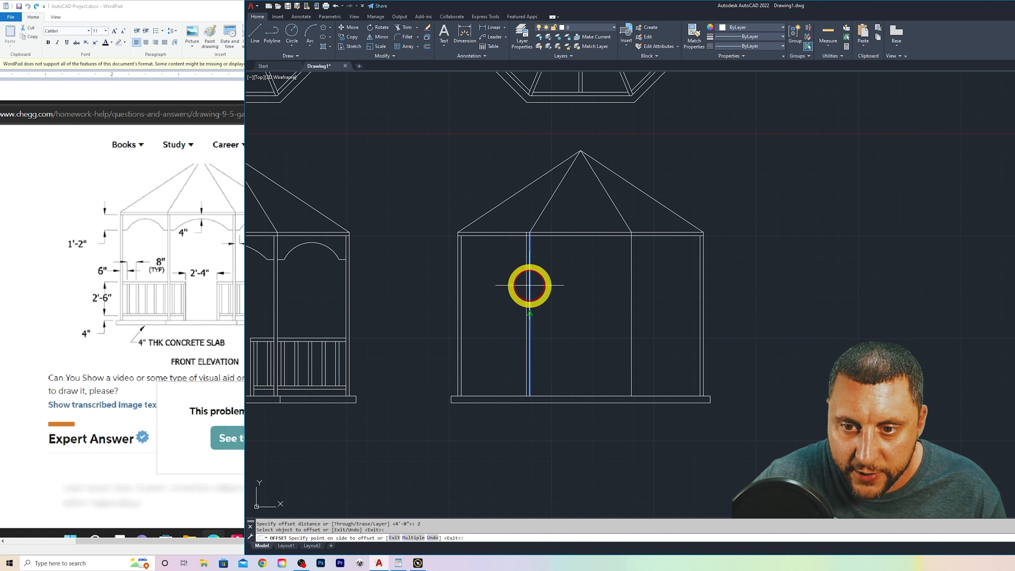
pyautogui.click(617, 281)
pyautogui.click(632, 281)
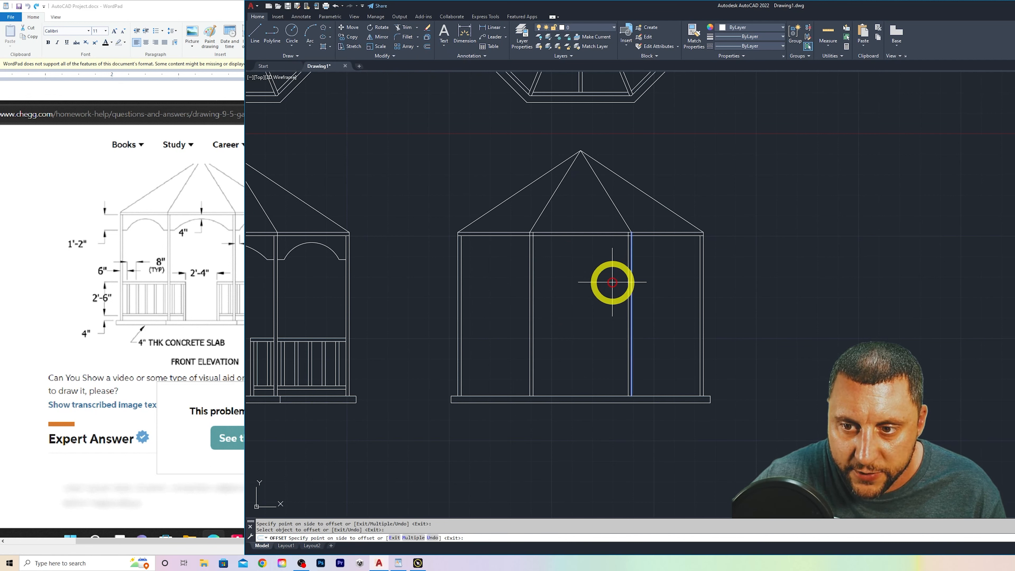
pyautogui.click(612, 282)
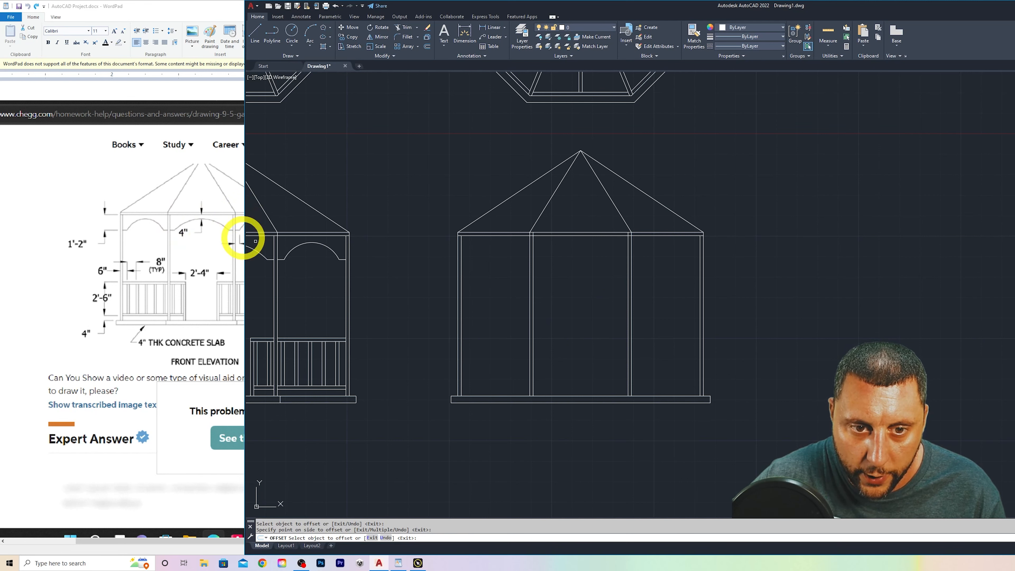
# Offset the beam's lower line 4" downward as a guide for the top of the arches
pyautogui.click(428, 46)
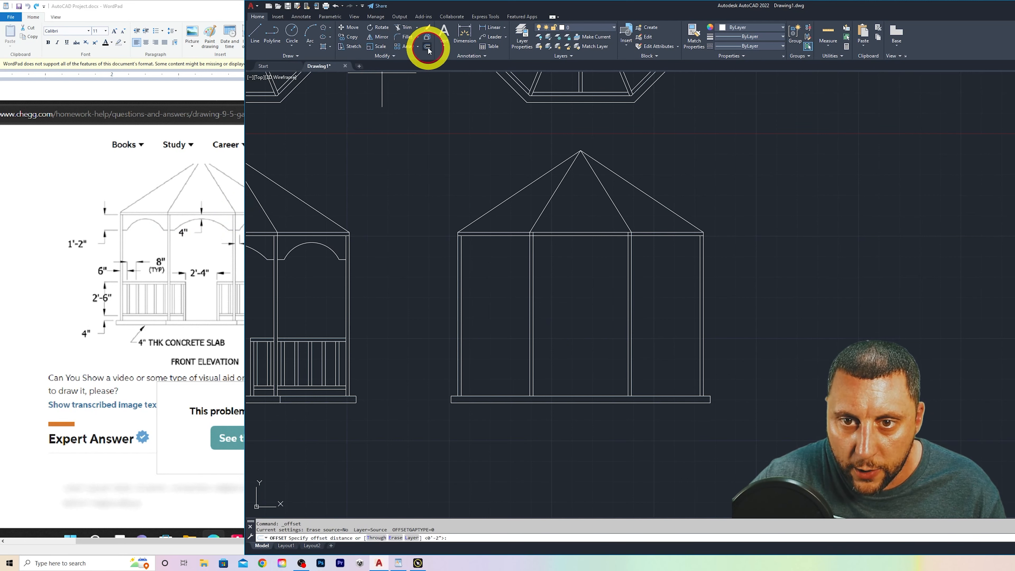
pyautogui.write('4')
pyautogui.press('Return')
pyautogui.click(563, 235)
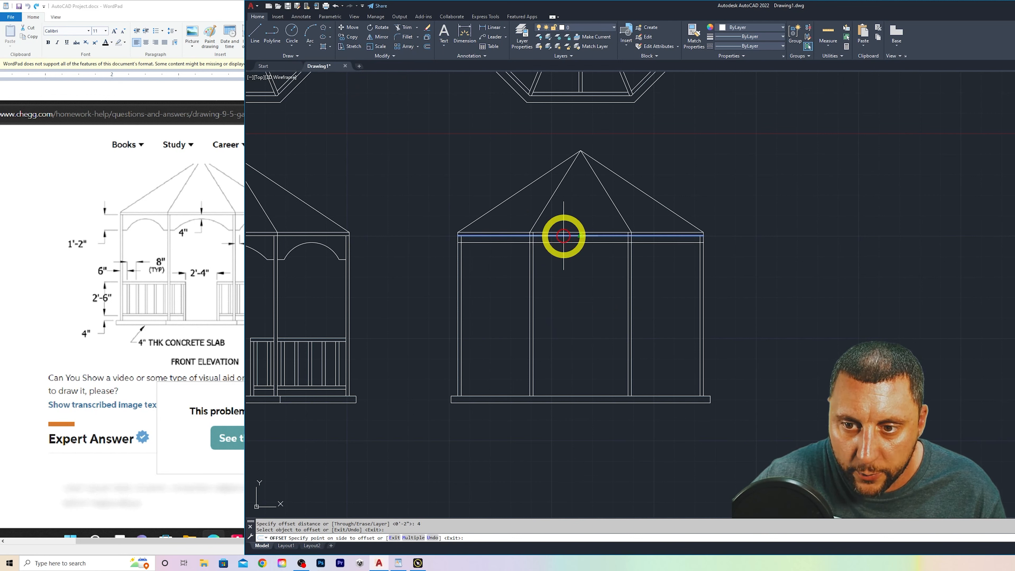
pyautogui.click(564, 261)
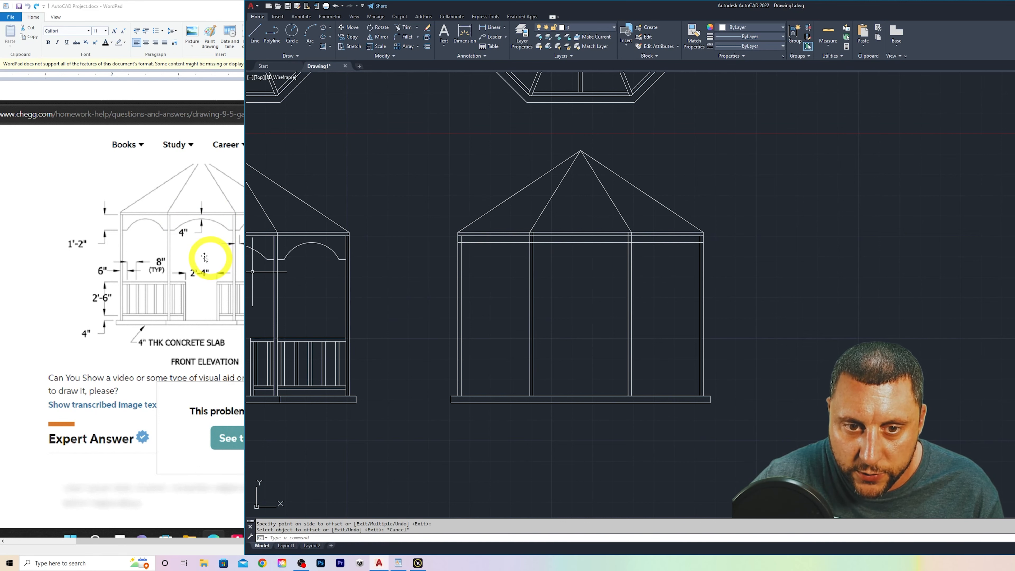
# Check the front elevation reference and offset the two post lines bounding the left bay 4" into the bay
pyautogui.click(190, 263)
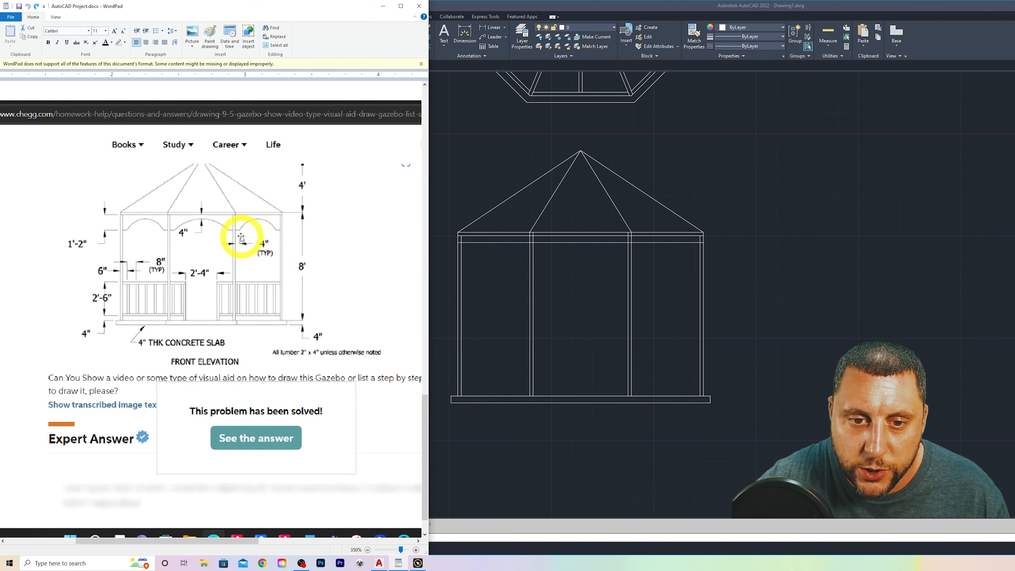
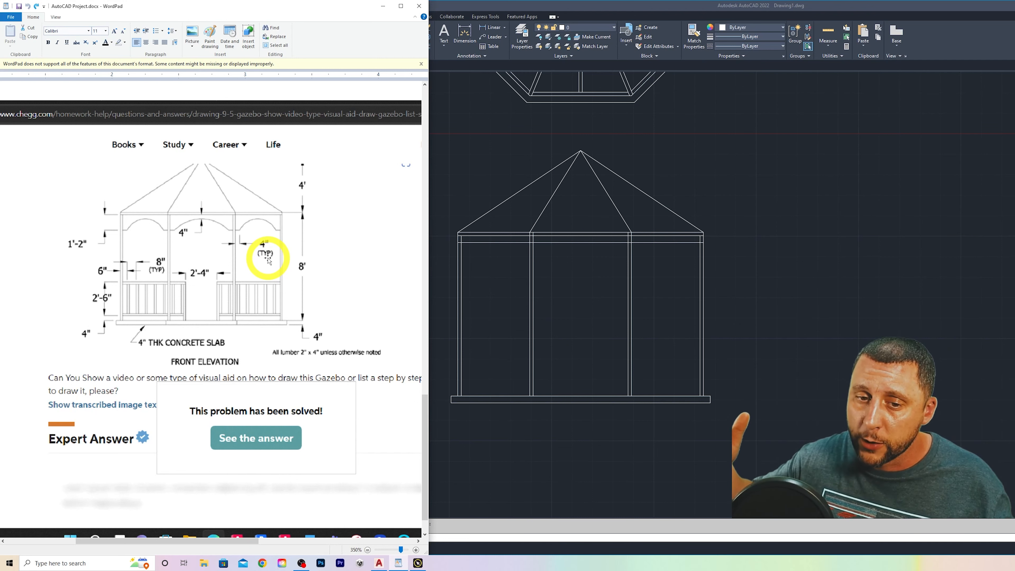
pyautogui.hotkey('alt', 'Tab')
pyautogui.click(427, 47)
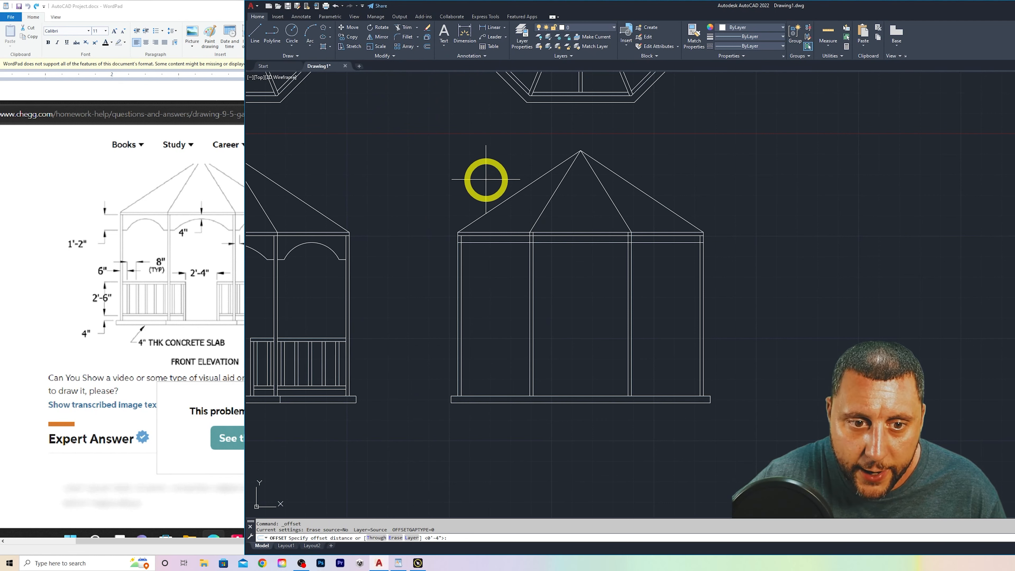
pyautogui.write('4')
pyautogui.press('Return')
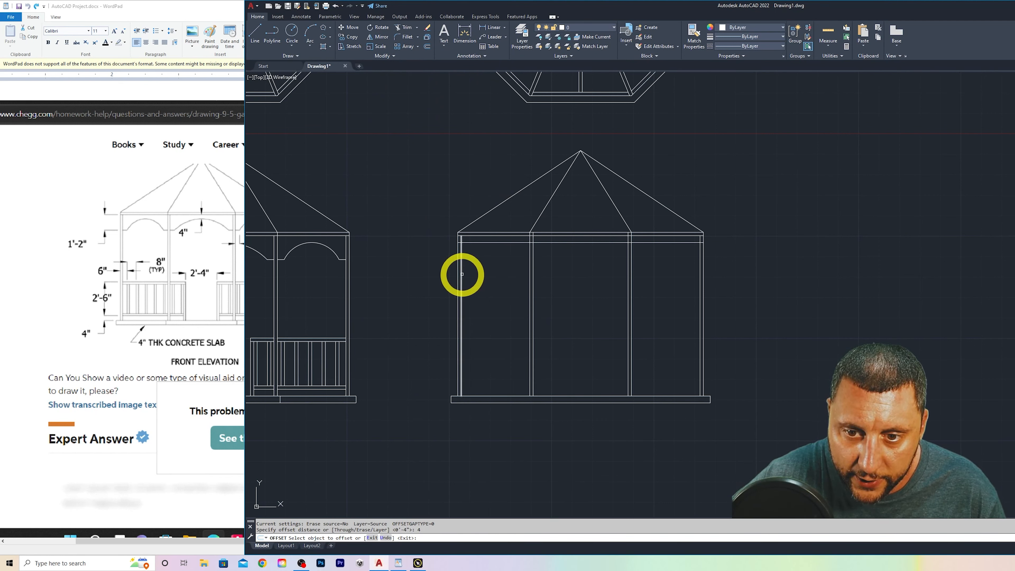
pyautogui.click(462, 275)
pyautogui.click(520, 274)
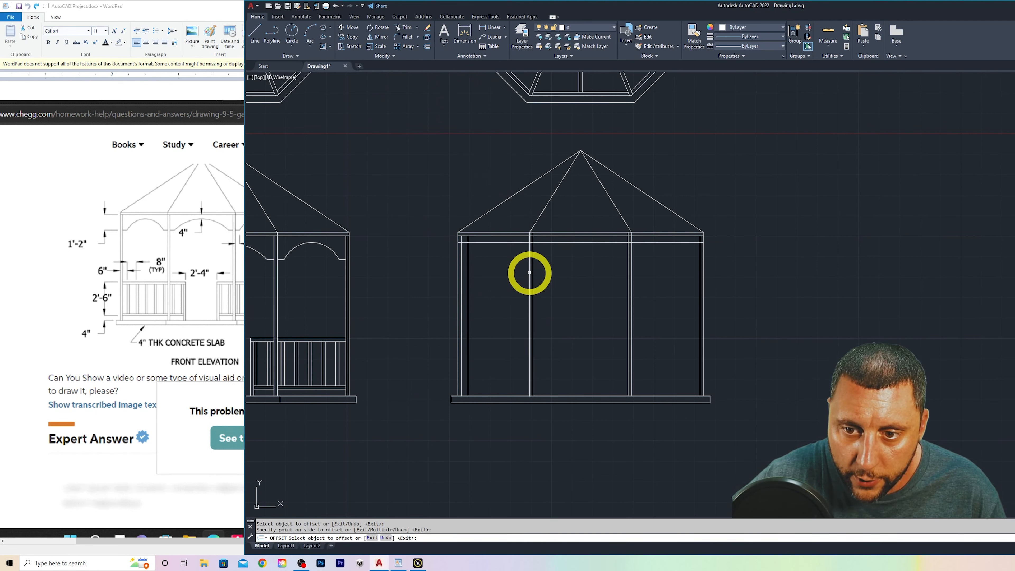
pyautogui.click(529, 273)
pyautogui.click(516, 277)
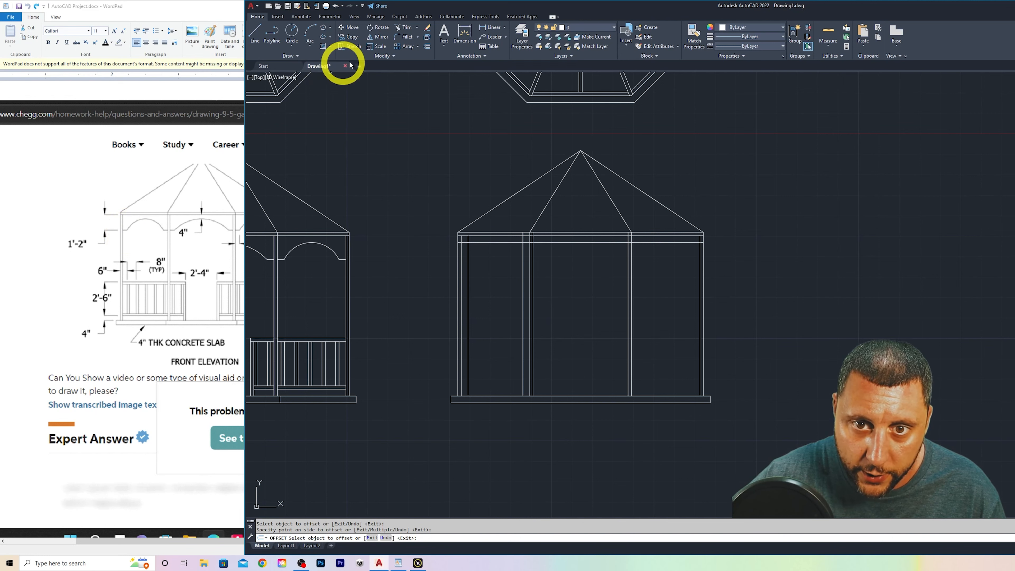
# Offset the beam's lower line 1'2" downward as a guide for the arch ends
pyautogui.click(427, 46)
pyautogui.write("1'2")
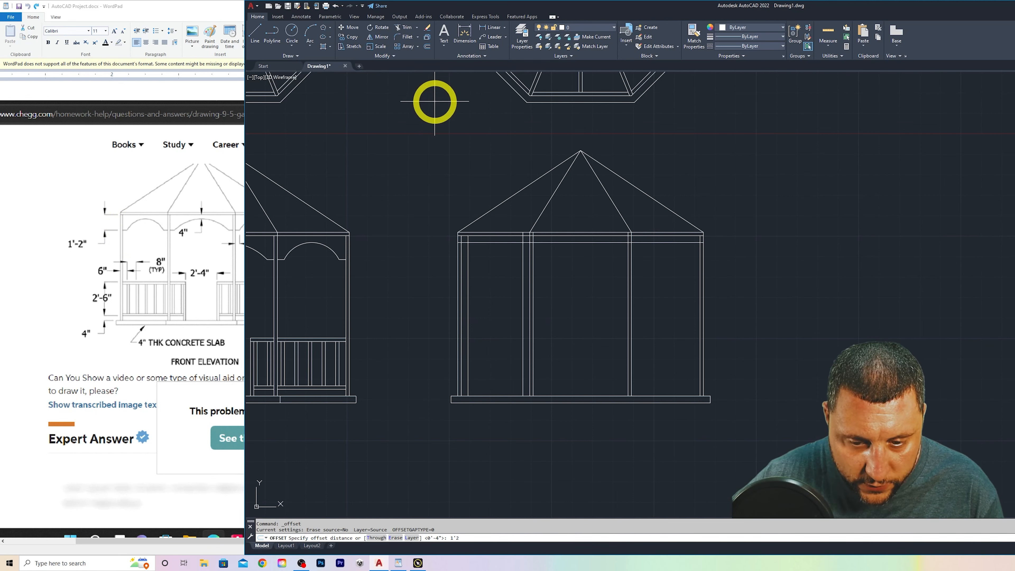
pyautogui.press('Return')
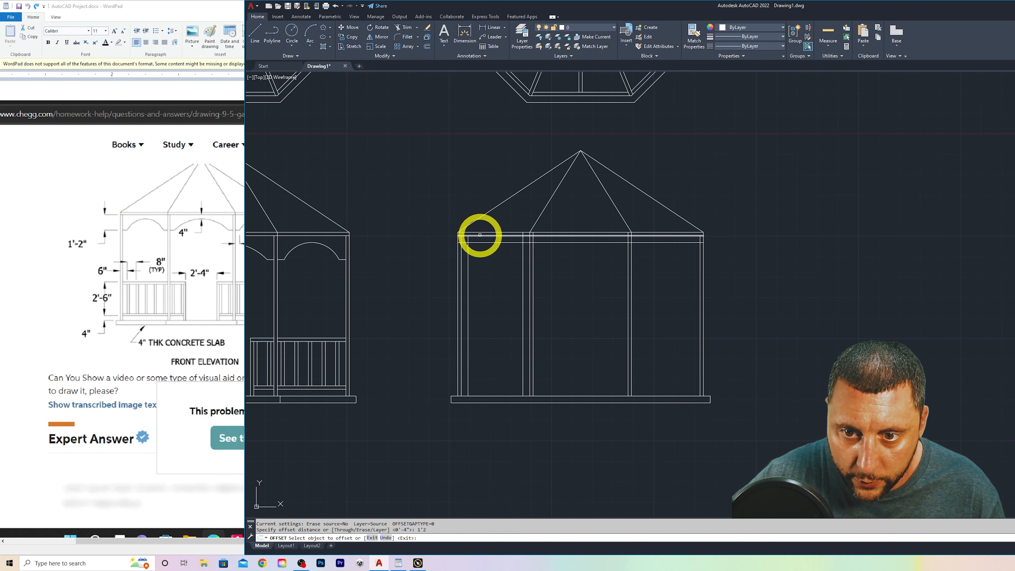
pyautogui.click(479, 235)
pyautogui.click(486, 295)
pyautogui.press('Escape')
pyautogui.scroll(5, 486, 283)
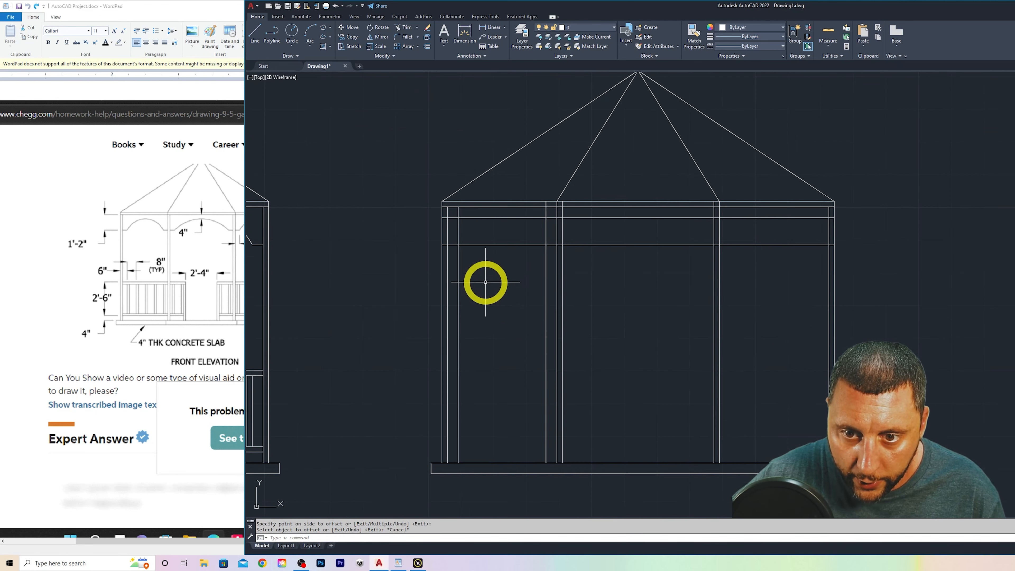
pyautogui.scroll(-2, 486, 281)
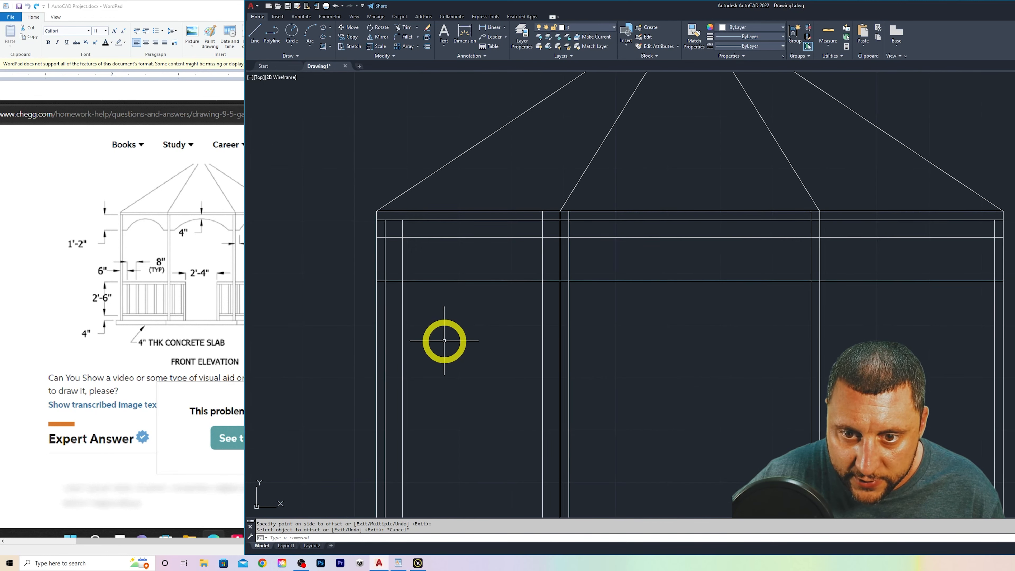
pyautogui.click(300, 46)
pyautogui.click(322, 110)
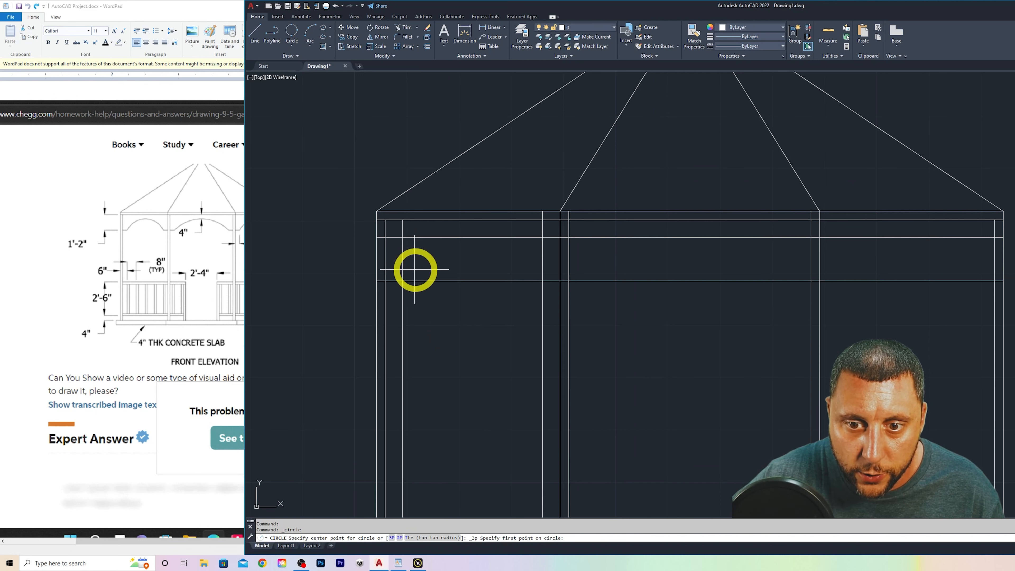
pyautogui.click(402, 280)
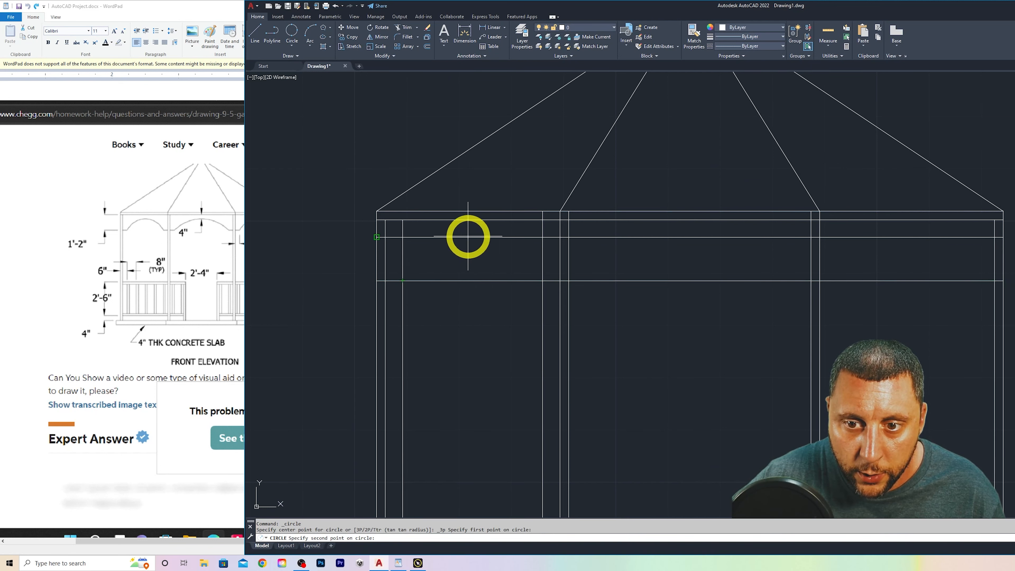
pyautogui.press('Escape')
# Shorten the upper arch guide line to end at the inner line of the left intermediate post
pyautogui.click(610, 236)
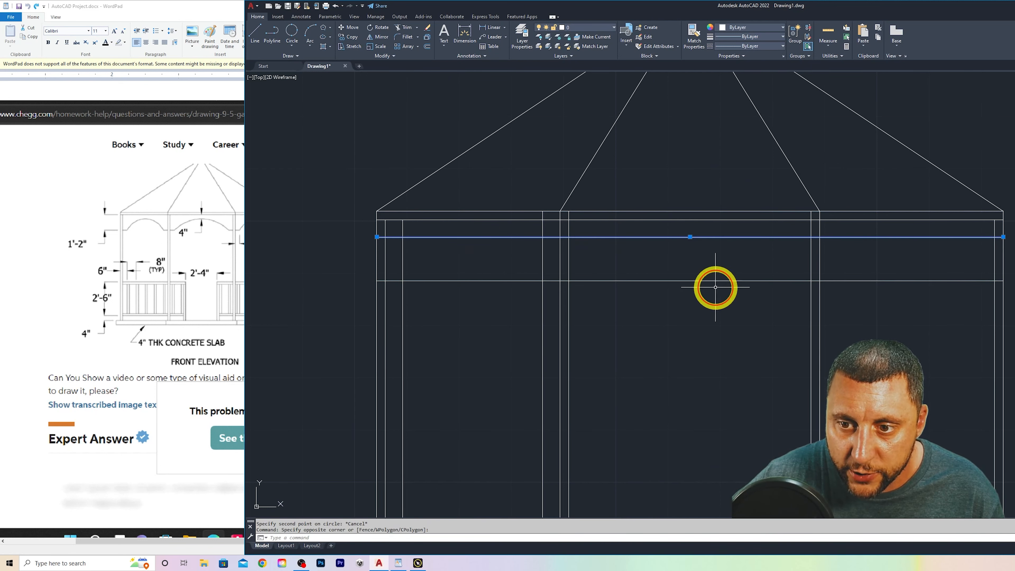
pyautogui.click(999, 229)
pyautogui.click(1003, 236)
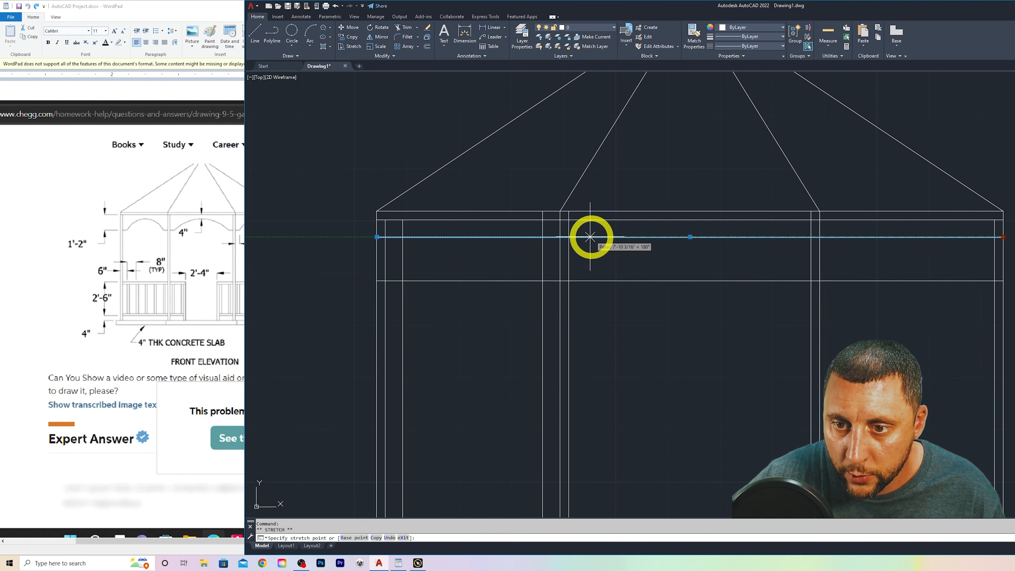
pyautogui.click(568, 236)
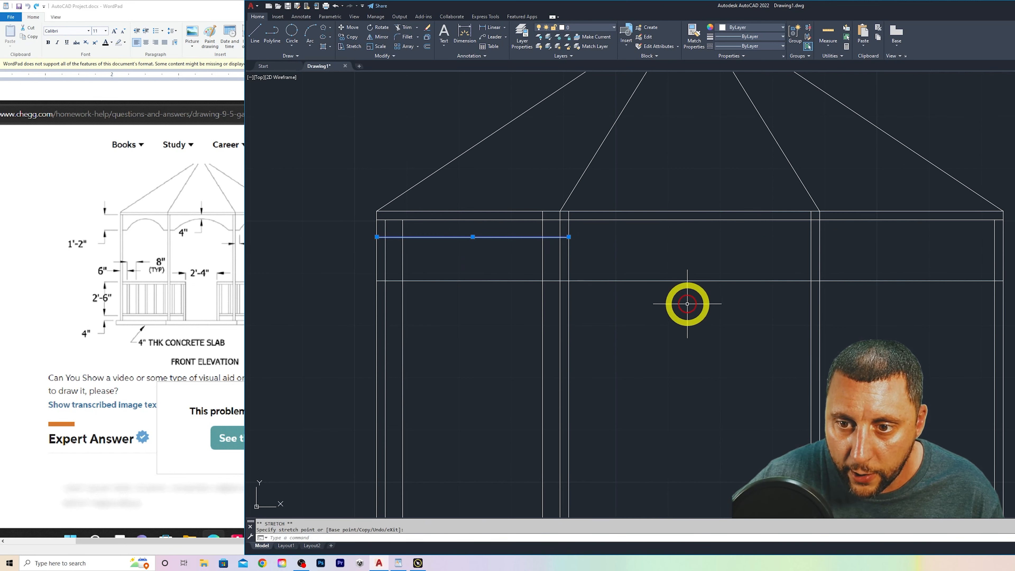
pyautogui.press('Escape')
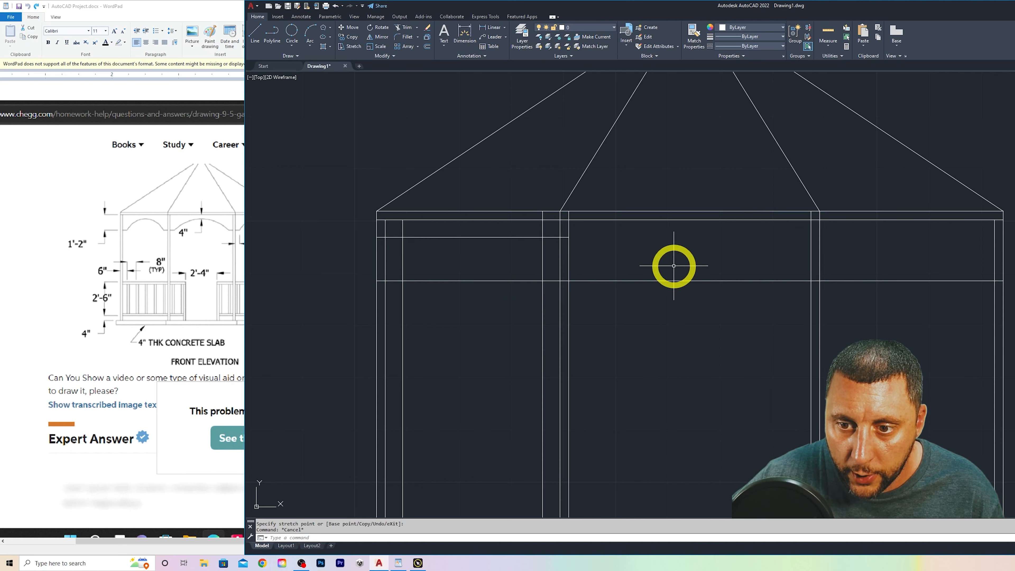
# Shorten the lower arch guide line to the inner line of the left intermediate post
pyautogui.click(686, 280)
pyautogui.click(1007, 277)
pyautogui.click(1003, 281)
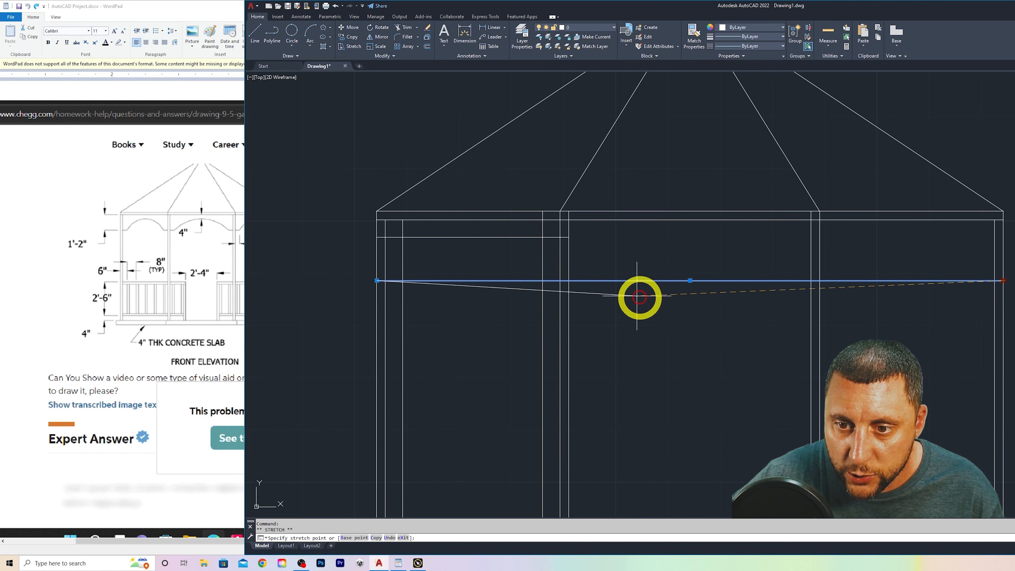
pyautogui.click(568, 280)
pyautogui.press('Escape')
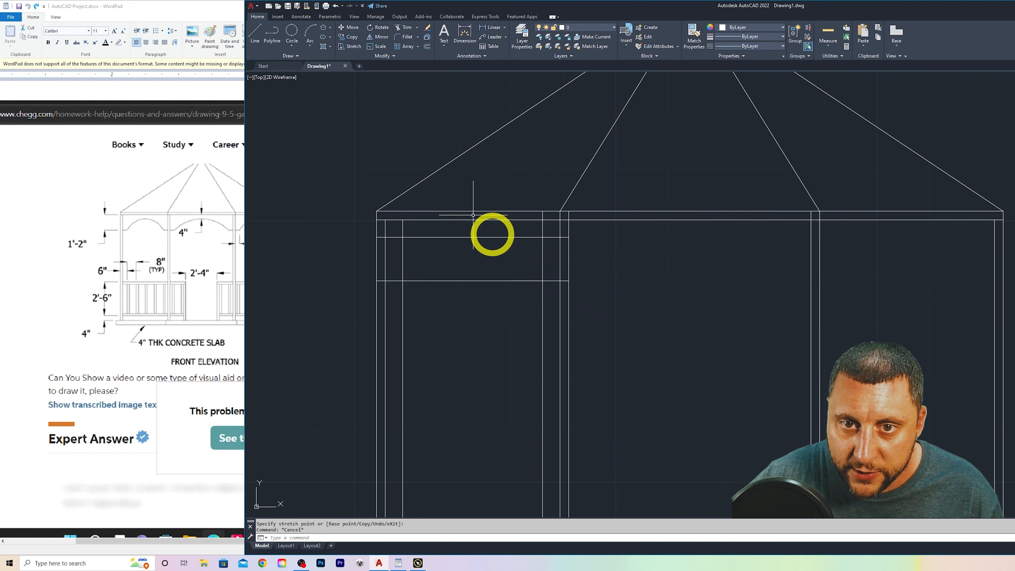
# Draw a three-point circle in the left bay through both lower guide intersections and the midpoint of the upper guide line
pyautogui.click(292, 33)
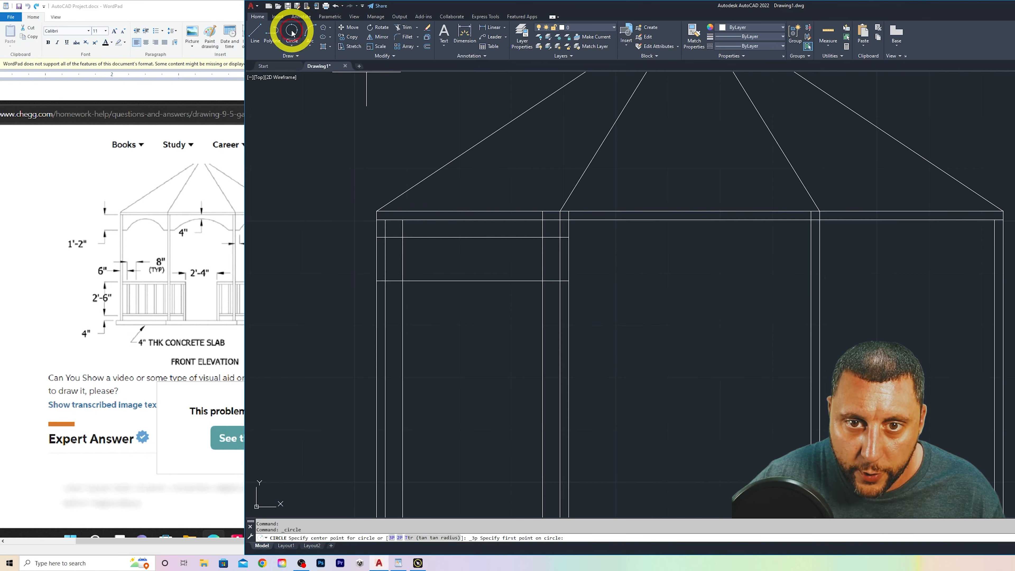
pyautogui.click(402, 280)
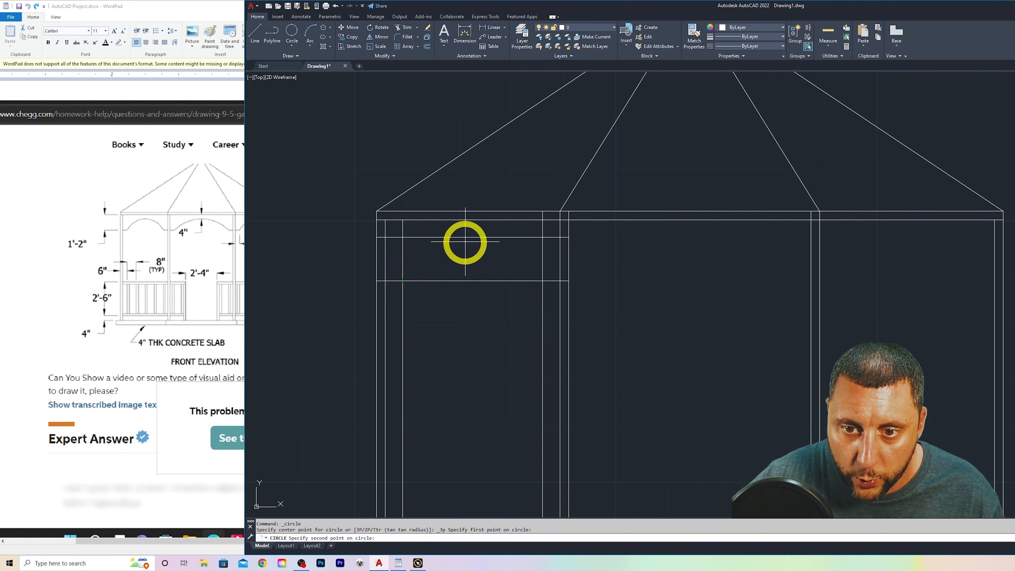
pyautogui.click(474, 238)
pyautogui.click(542, 281)
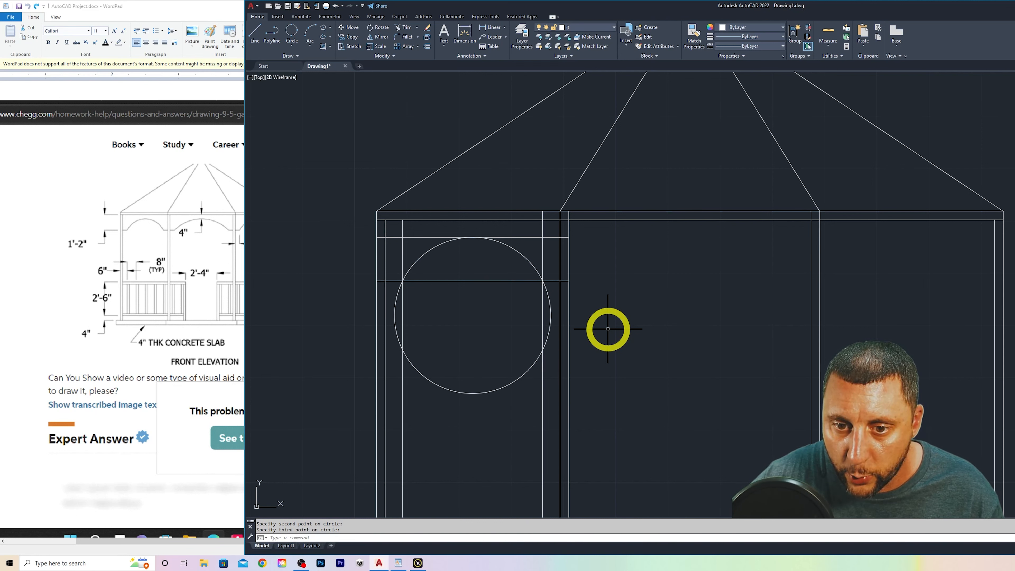
# Trim away the circle below the lower guide line, leaving only the arch in the left bay
pyautogui.write('tr')
pyautogui.press('Return')
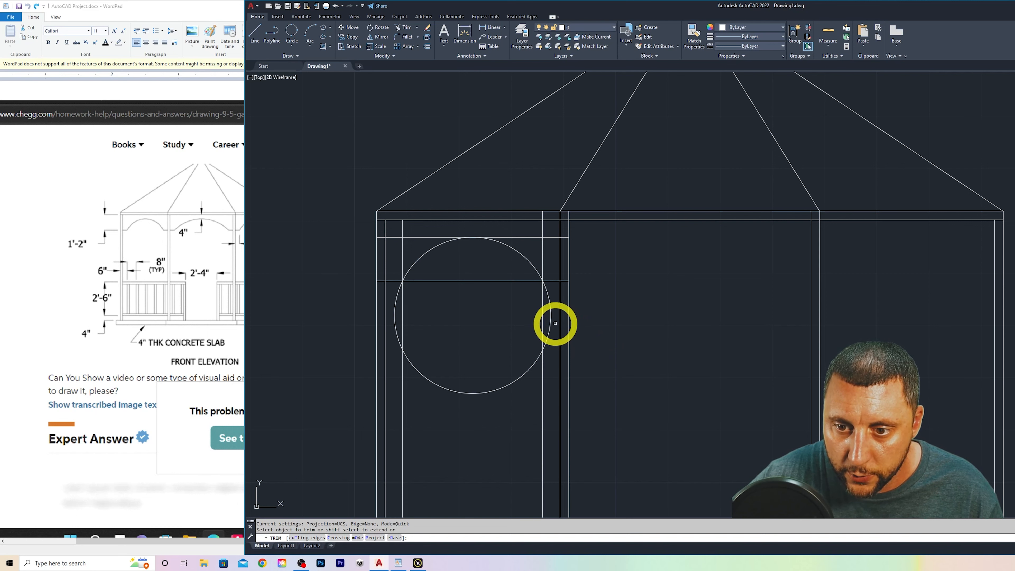
pyautogui.click(551, 319)
pyautogui.click(536, 361)
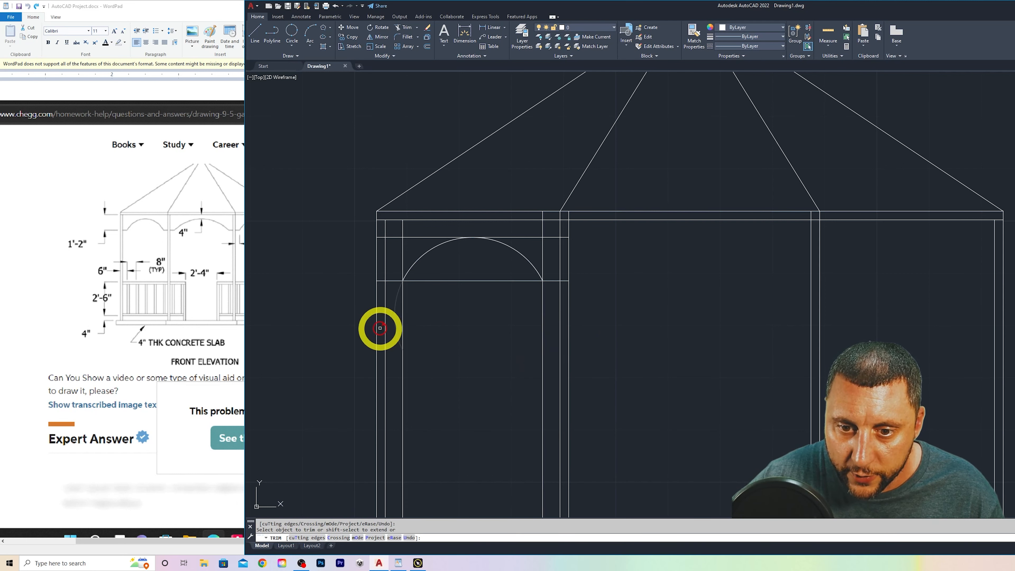
pyautogui.click(395, 324)
pyautogui.press('Escape')
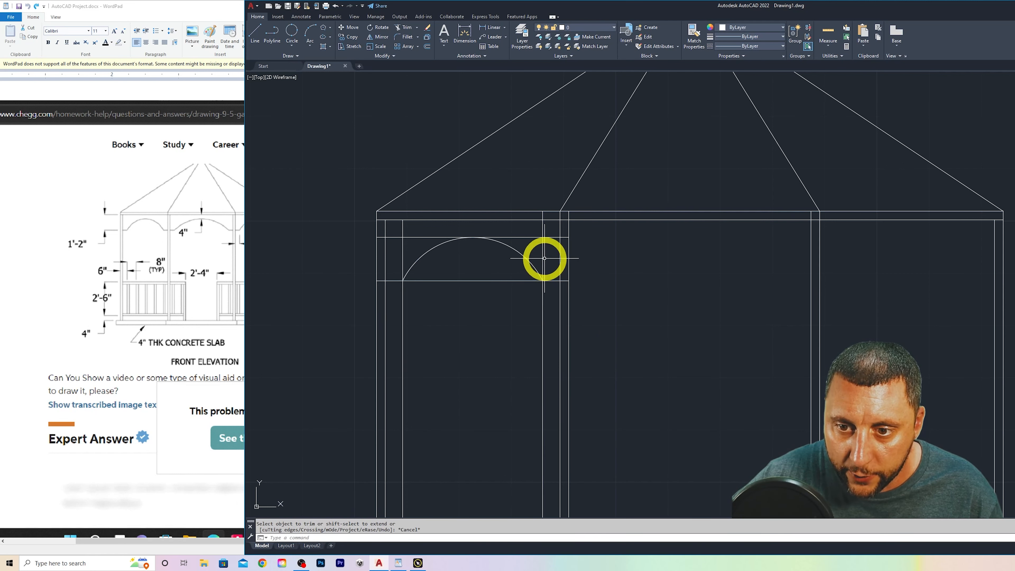
# Delete the two vertical guide lines and the upper horizontal guide line around the left bay's arch
pyautogui.click(542, 262)
pyautogui.press('Delete')
pyautogui.click(403, 253)
pyautogui.press('Delete')
pyautogui.click(416, 237)
pyautogui.press('Delete')
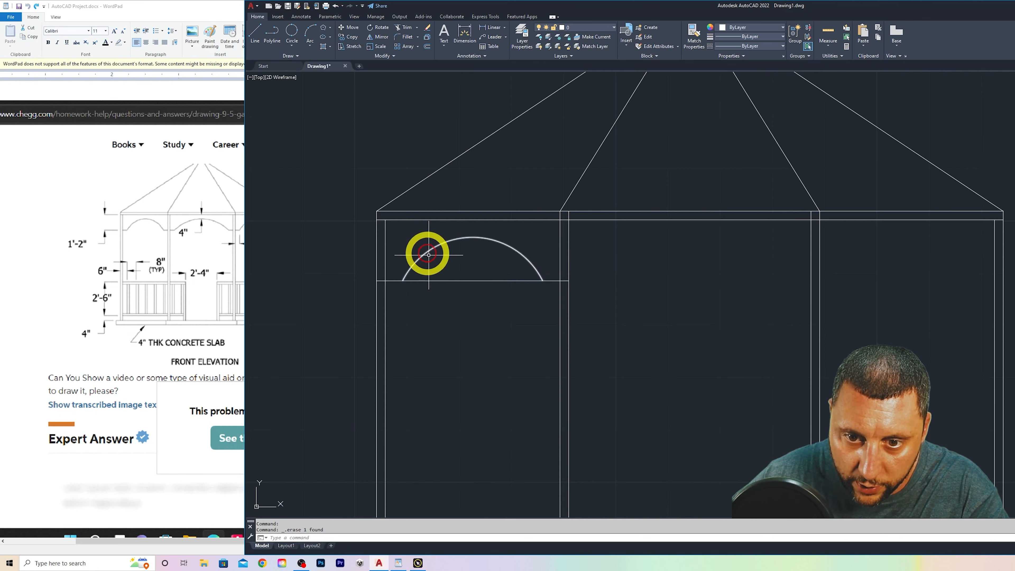
# Trim the lower guide line beneath the left bay's arch and its ends inside the posts, keeping the short ledges beside the arch
pyautogui.write('tr')
pyautogui.press('Return')
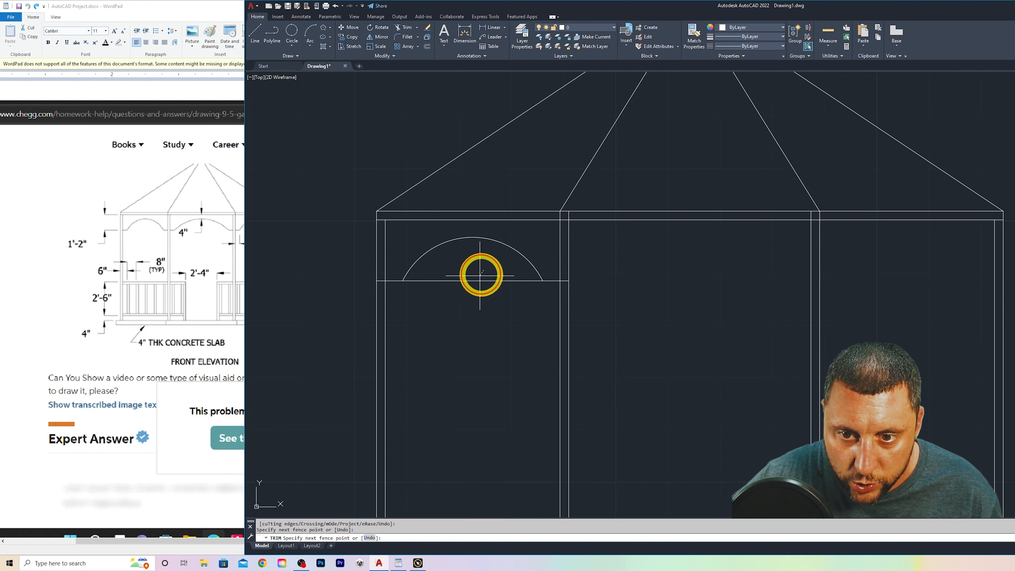
pyautogui.moveTo(480, 277); pyautogui.dragTo(495, 343)
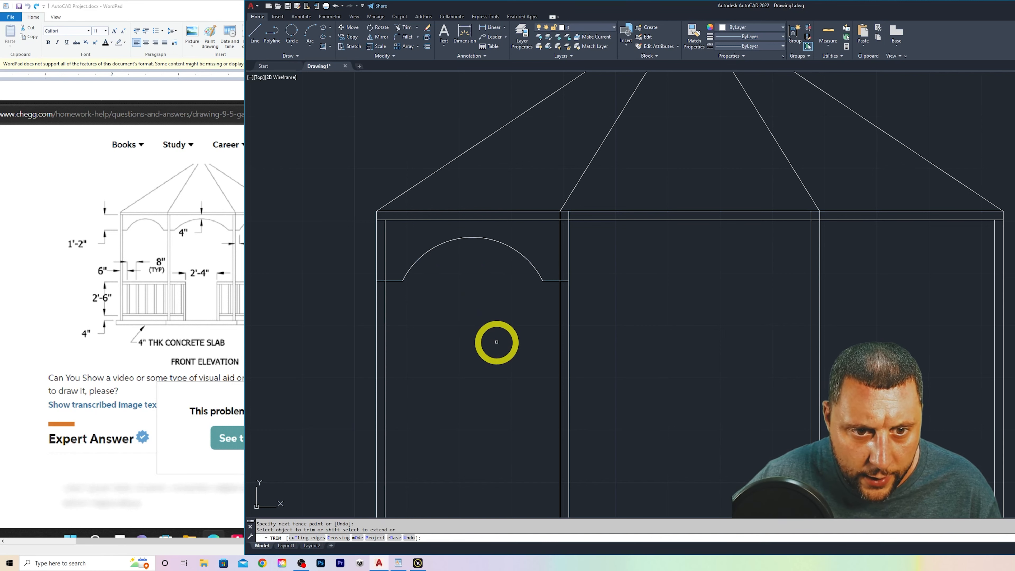
pyautogui.click(564, 280)
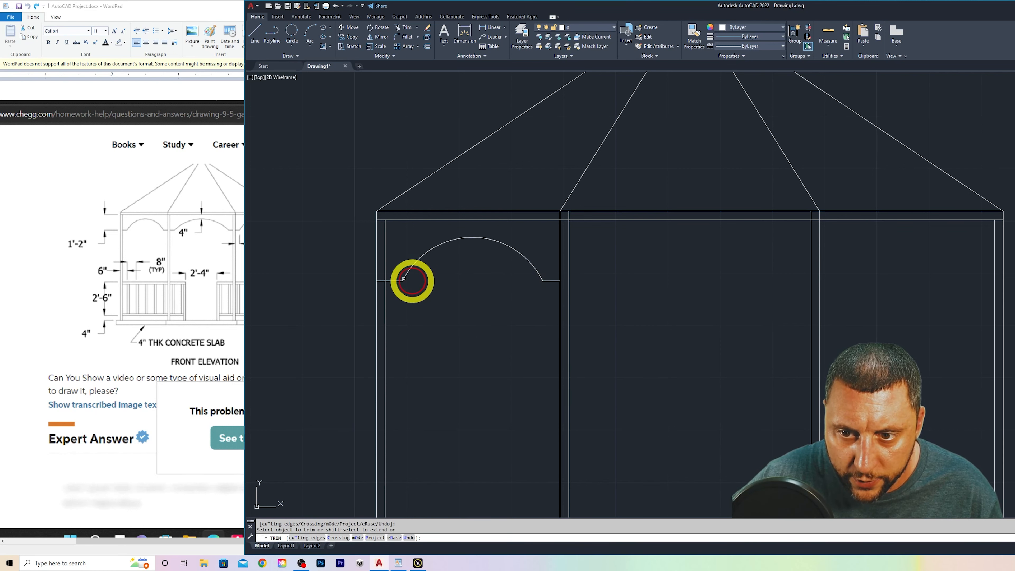
pyautogui.click(404, 279)
pyautogui.press('Escape')
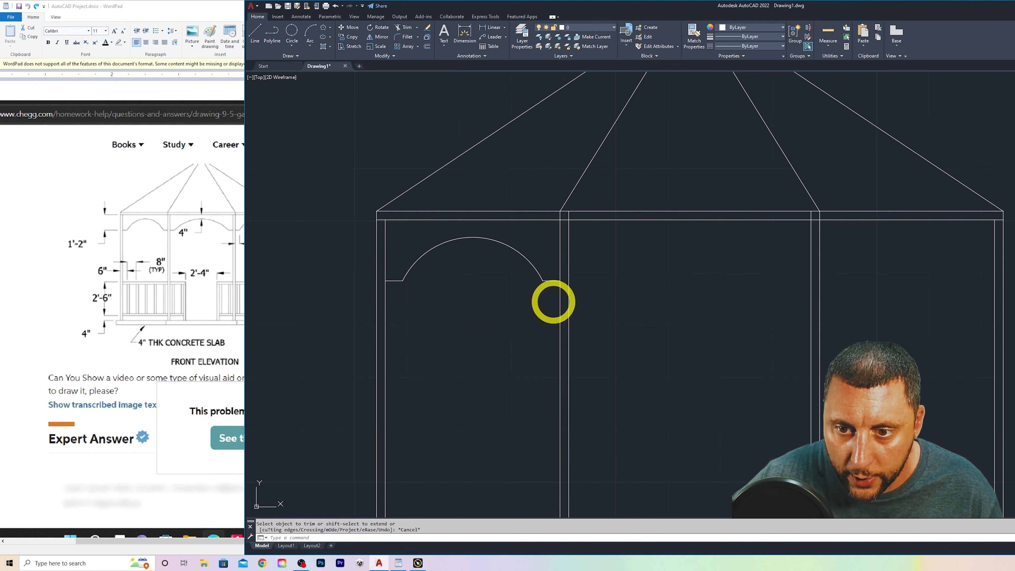
# Mirror the left bay's arch and ledges about the gazebo's vertical centreline into the right bay, keeping the originals
pyautogui.click(552, 299)
pyautogui.click(402, 245)
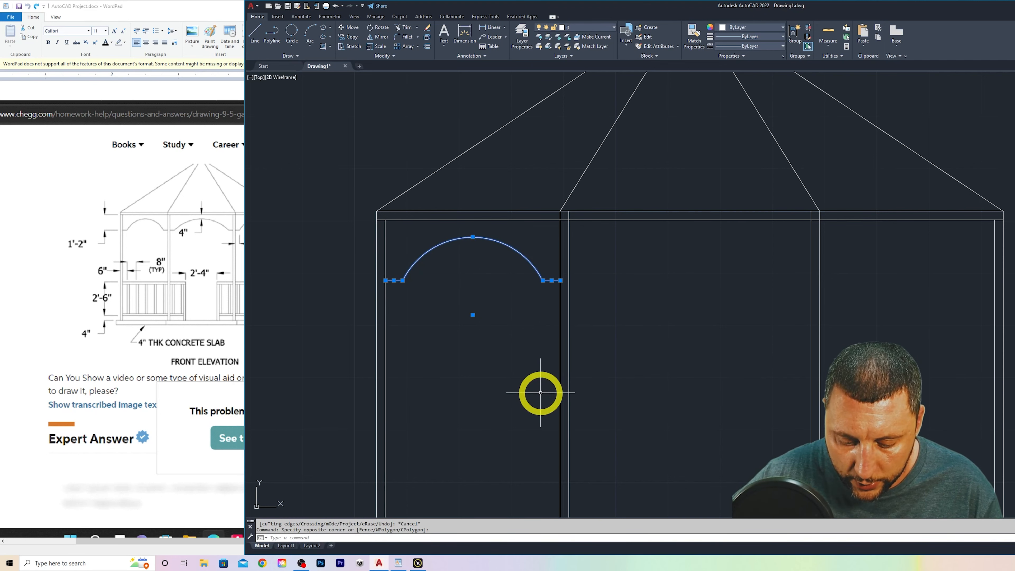
pyautogui.write('mi')
pyautogui.press('Return')
pyautogui.scroll(-2, 607, 356)
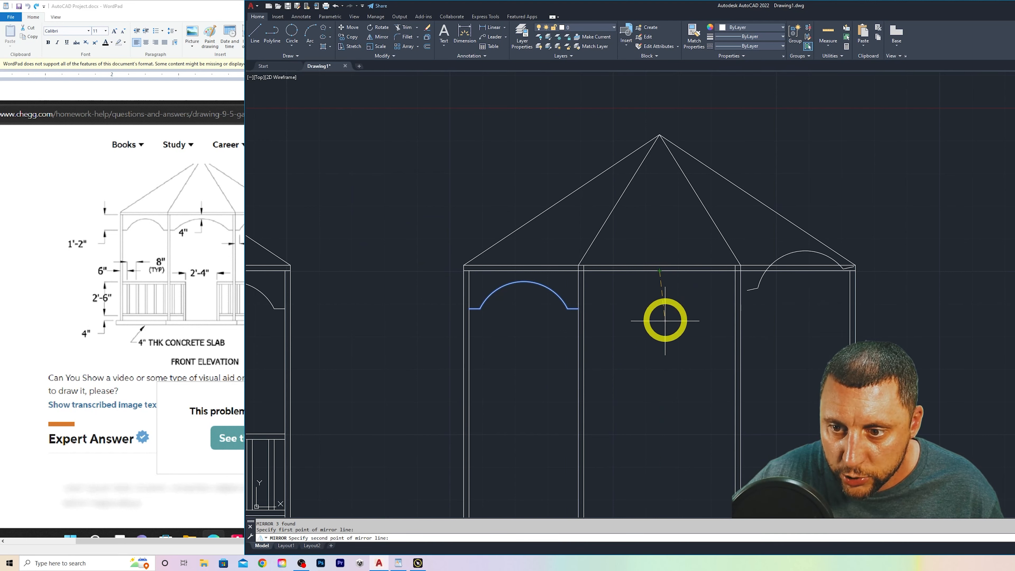
pyautogui.click(660, 369)
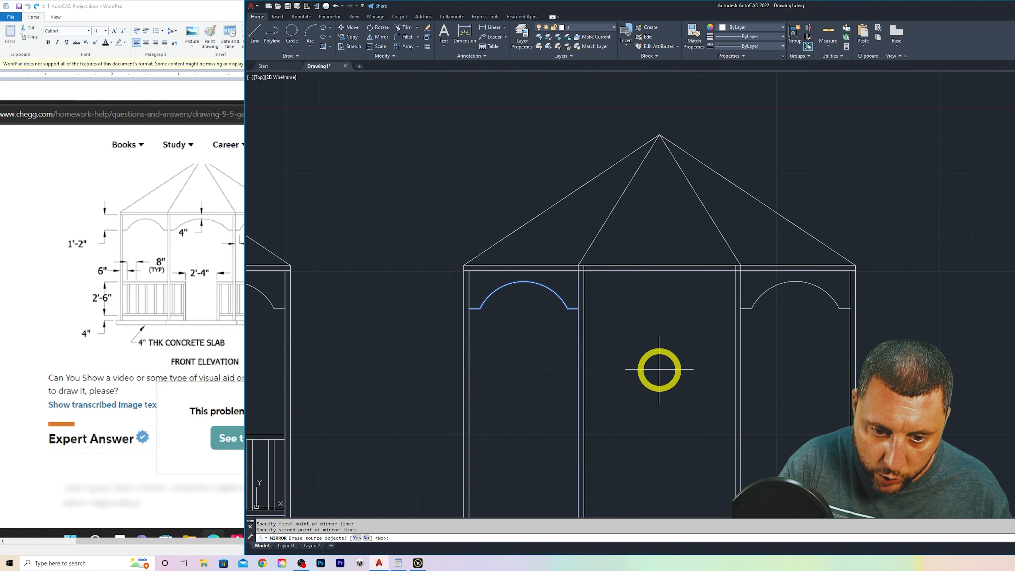
pyautogui.write('no')
pyautogui.press('Return')
# Trim the inner lines of both intermediate posts where they cross the beam below the roof
pyautogui.moveTo(719, 356); pyautogui.dragTo(683, 347, button='middle')
pyautogui.scroll(5, 578, 274)
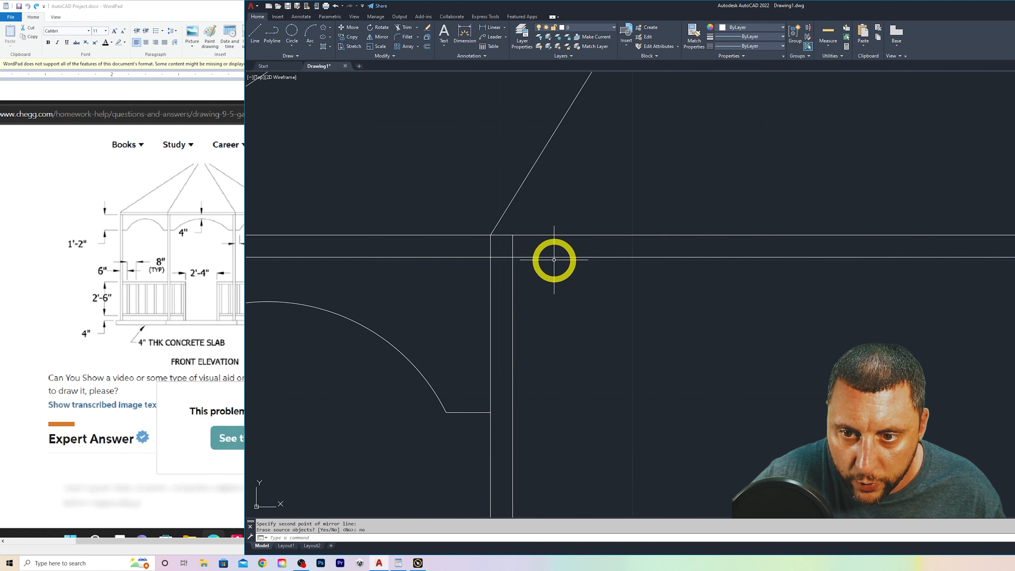
pyautogui.write('tr')
pyautogui.press('Return')
pyautogui.moveTo(523, 245); pyautogui.dragTo(538, 249)
pyautogui.scroll(-2, 665, 249)
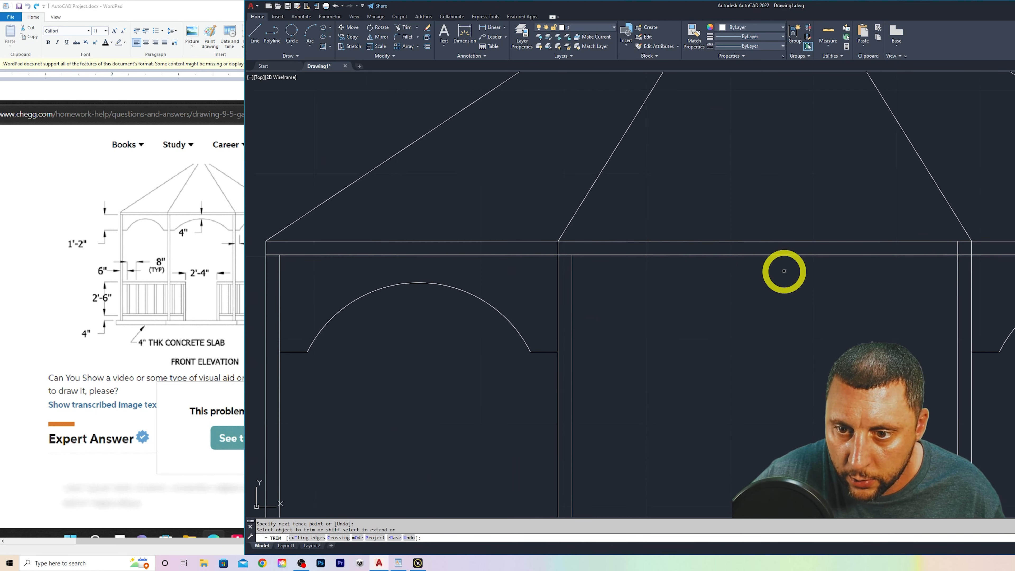
pyautogui.scroll(-4, 962, 280)
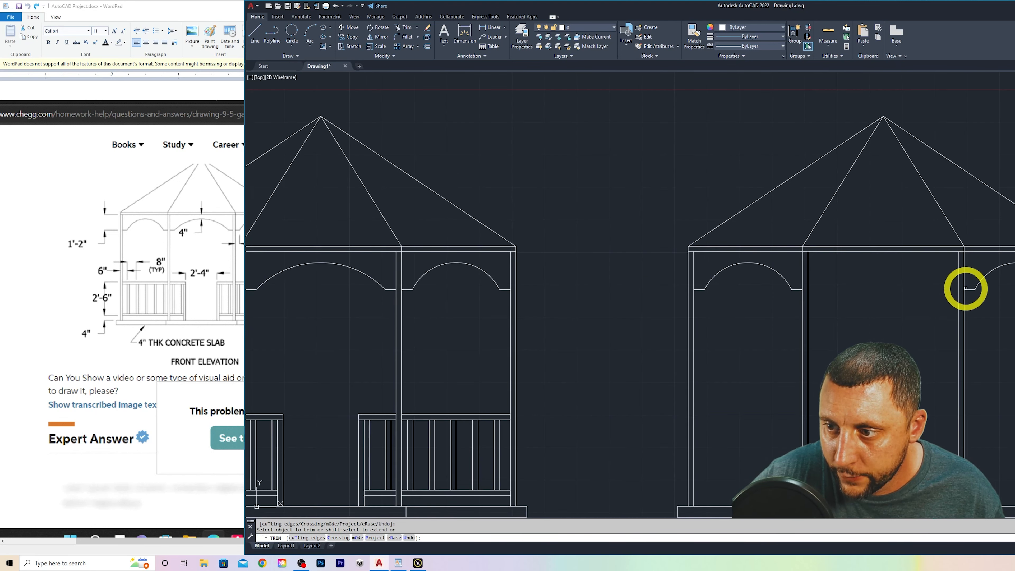
pyautogui.press('Escape')
# Copy the left bay's arch and ledges into the middle bay, starting at the inner line of the left intermediate post
pyautogui.moveTo(843, 352); pyautogui.dragTo(820, 302, button='middle')
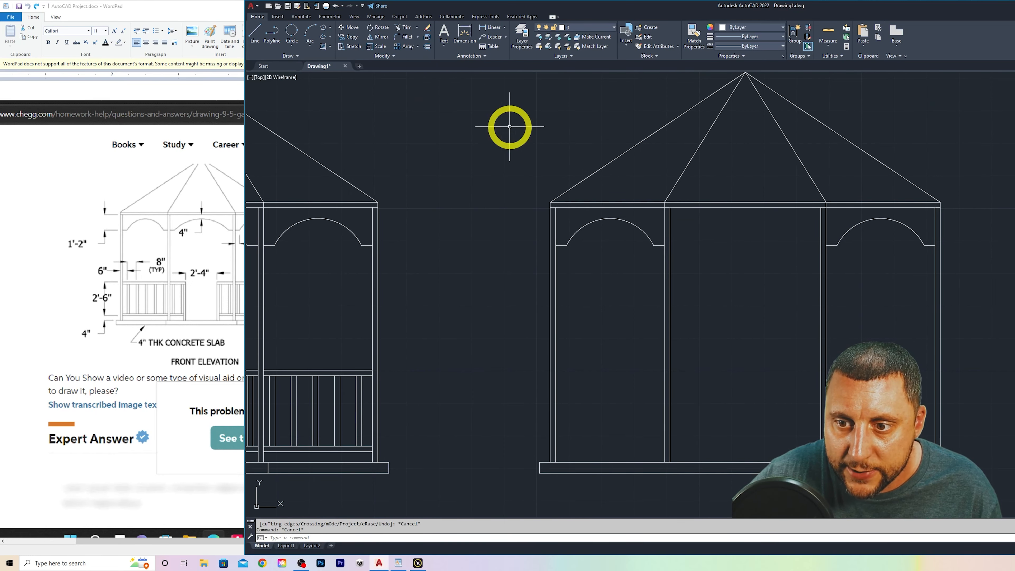
pyautogui.click(658, 255)
pyautogui.click(572, 218)
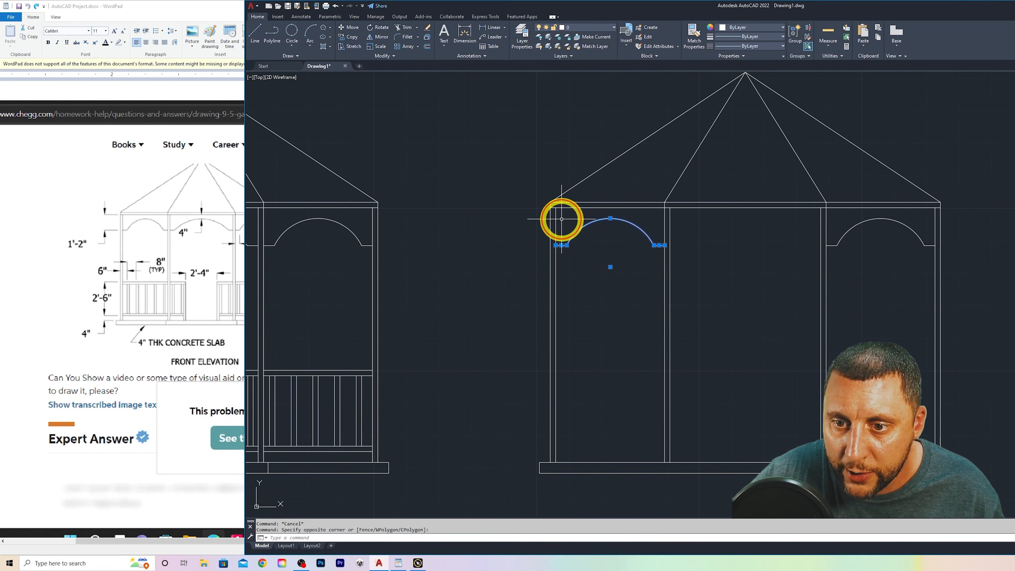
pyautogui.click(351, 37)
pyautogui.scroll(4, 573, 254)
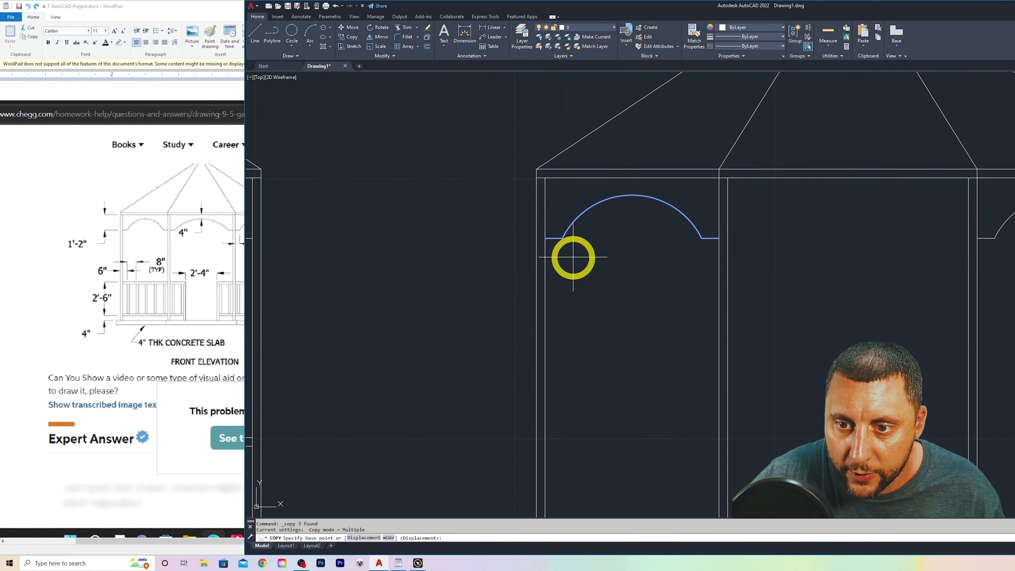
pyautogui.click(530, 226)
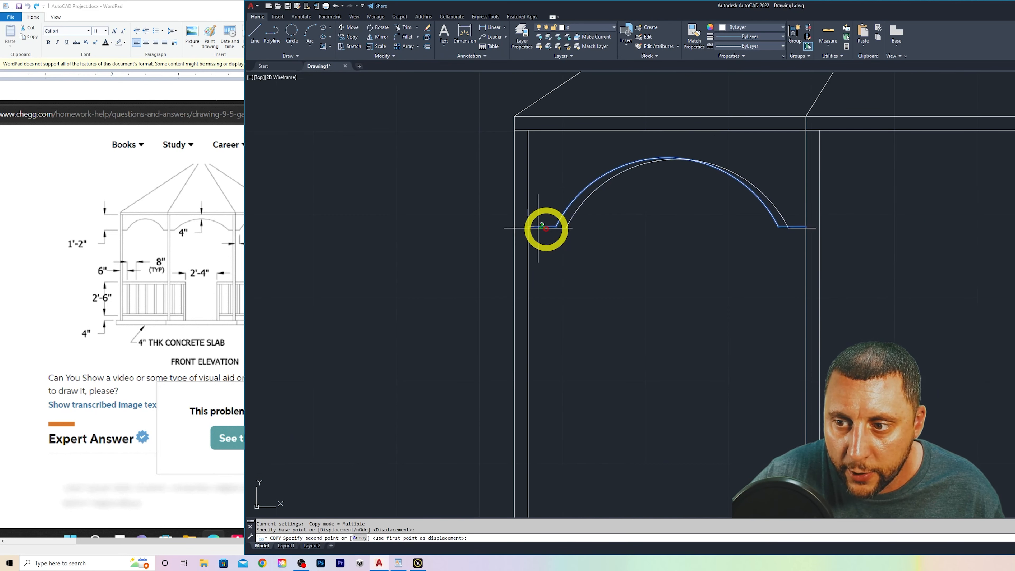
pyautogui.click(820, 227)
pyautogui.press('Escape')
# Stretch the middle bay's arch and right ledge so the ledge ends at the inner line of the right intermediate post
pyautogui.moveTo(894, 272); pyautogui.dragTo(524, 300, button='middle')
pyautogui.click(756, 284)
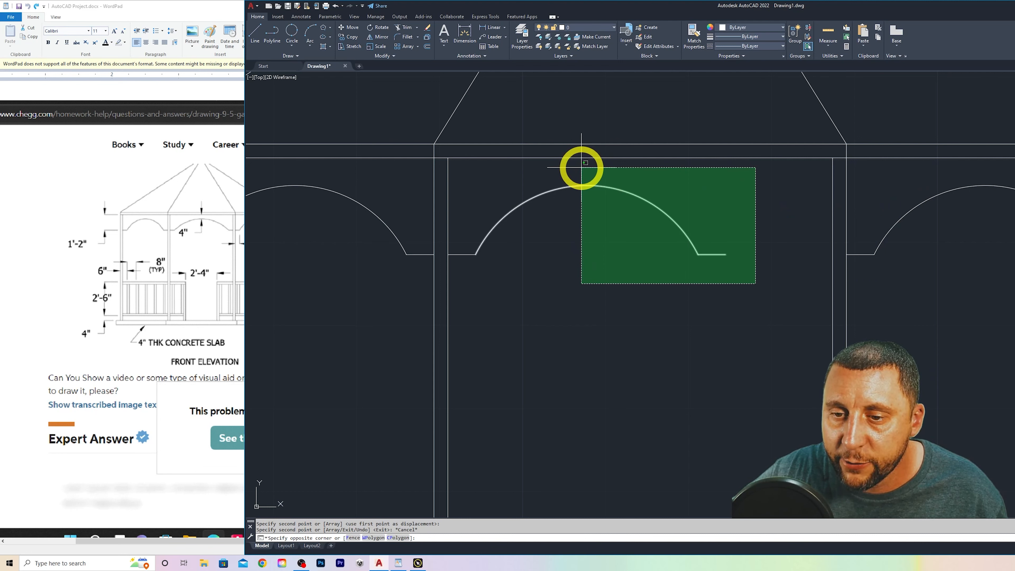
pyautogui.click(584, 168)
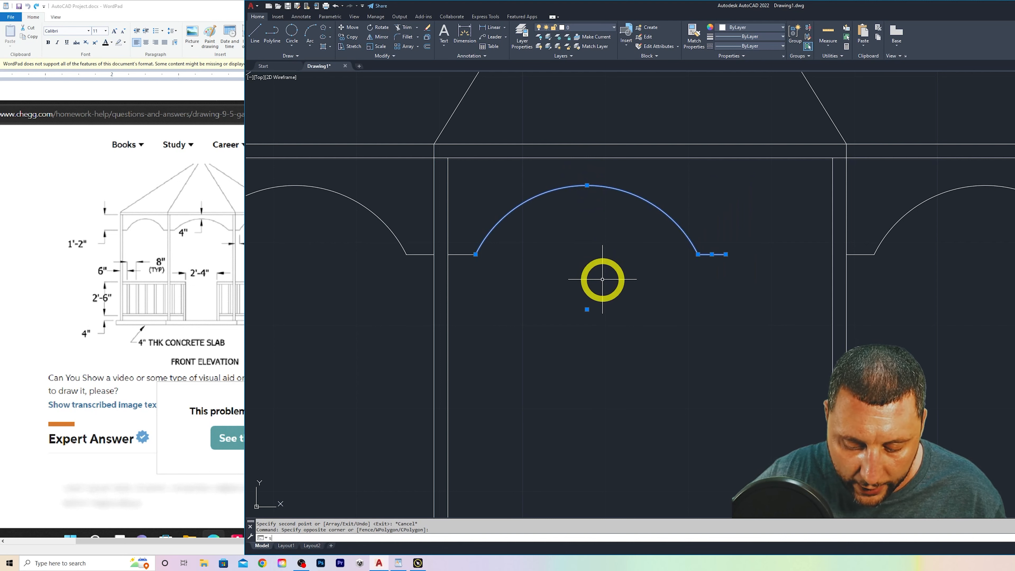
pyautogui.press('Return')
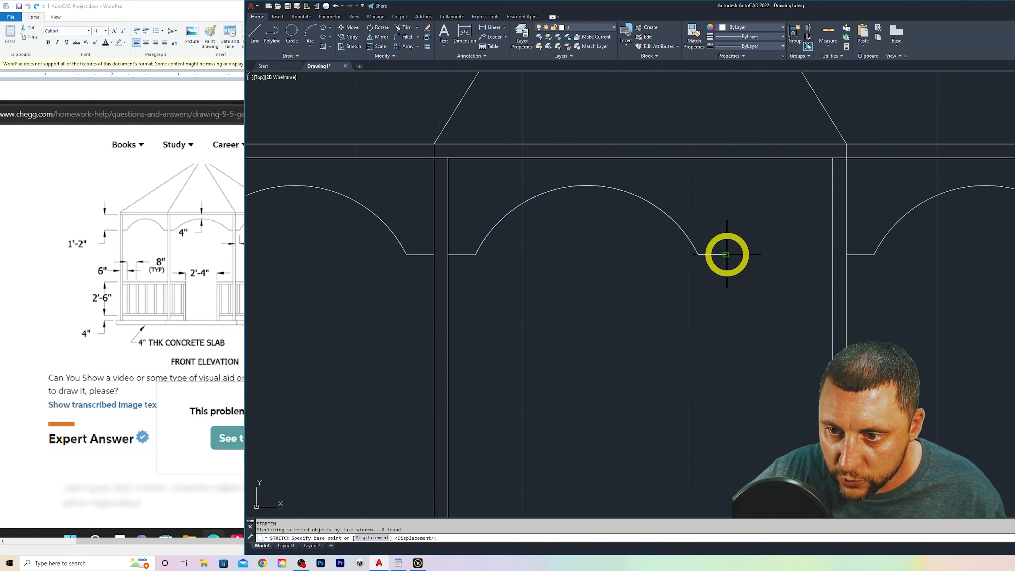
pyautogui.click(726, 254)
pyautogui.click(833, 255)
pyautogui.scroll(-2, 734, 369)
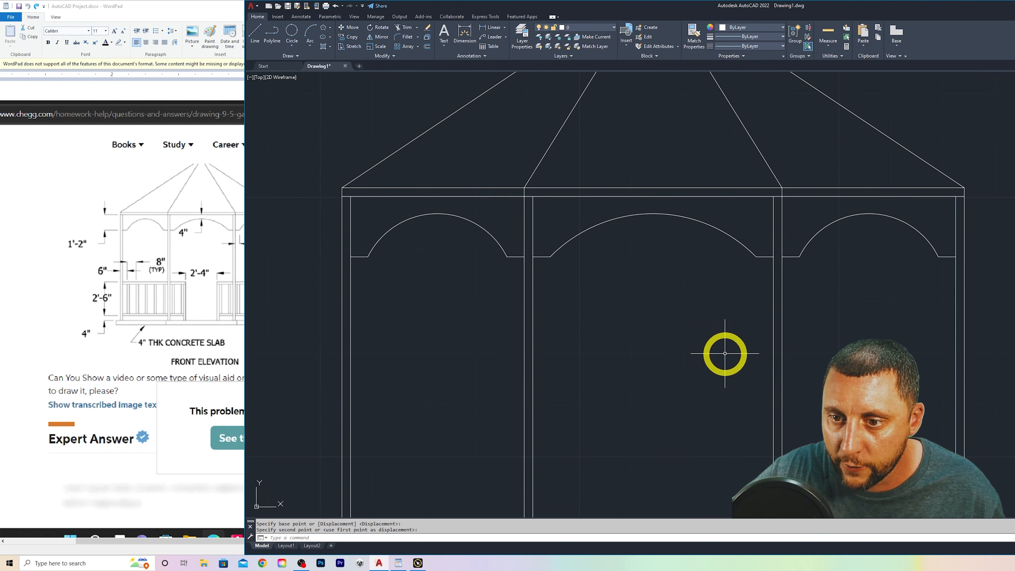
# Offset the slab's top line 4" upward in the second elevation for the lower railing line
pyautogui.scroll(-2, 725, 354)
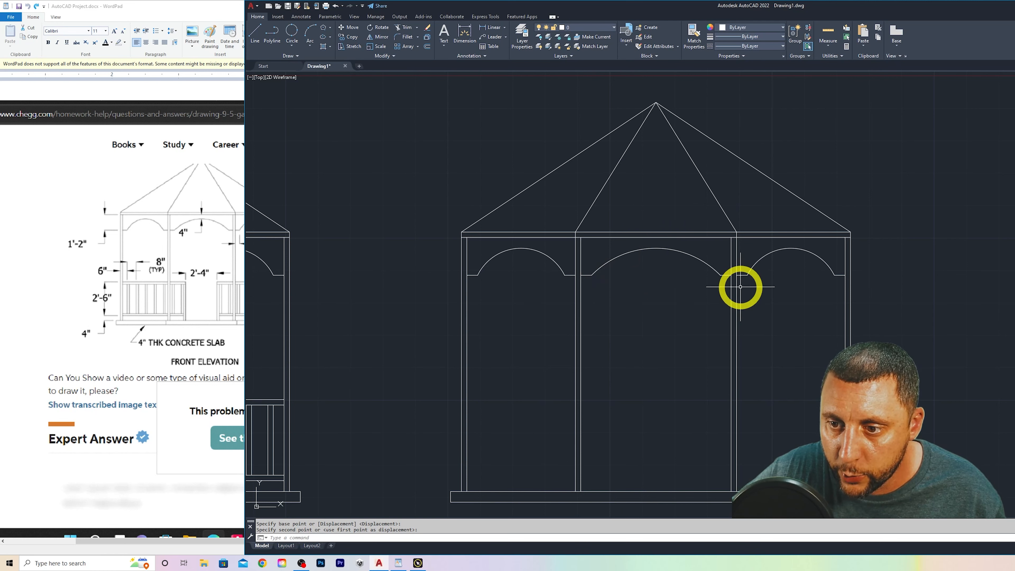
pyautogui.scroll(-2, 719, 344)
pyautogui.moveTo(718, 347); pyautogui.dragTo(793, 355, button='middle')
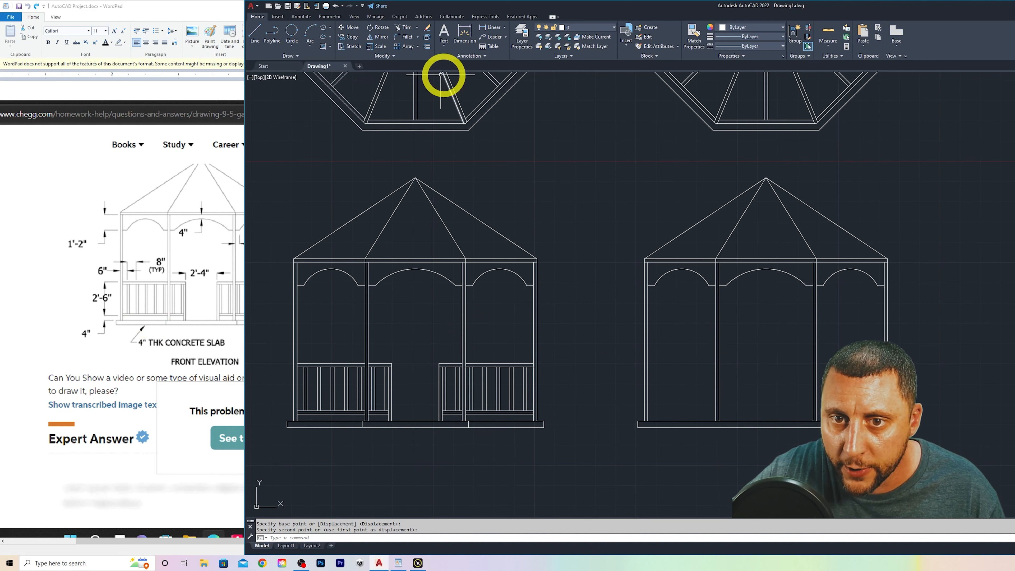
pyautogui.click(427, 49)
pyautogui.write('4')
pyautogui.press('Return')
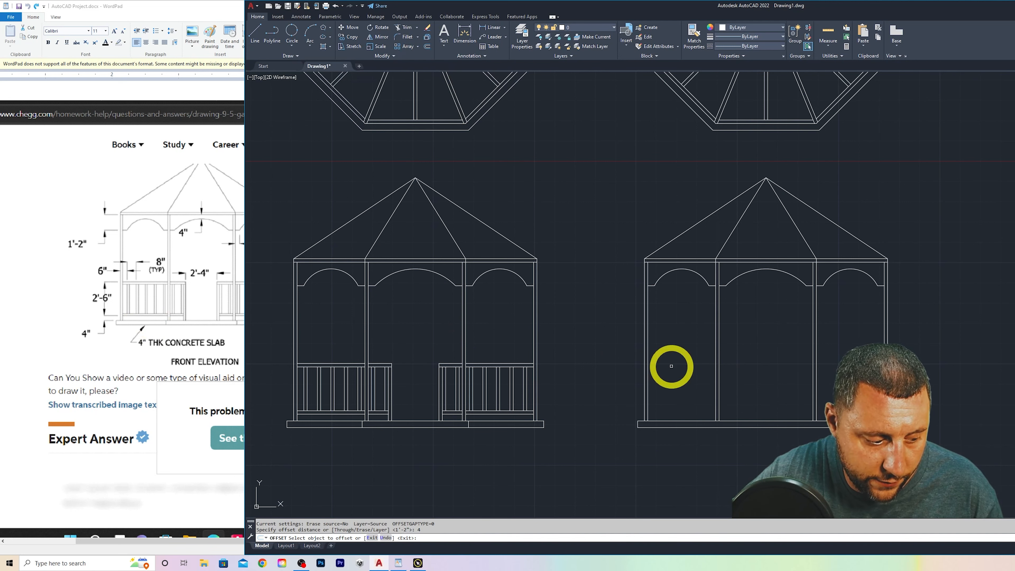
pyautogui.click(730, 420)
pyautogui.click(727, 416)
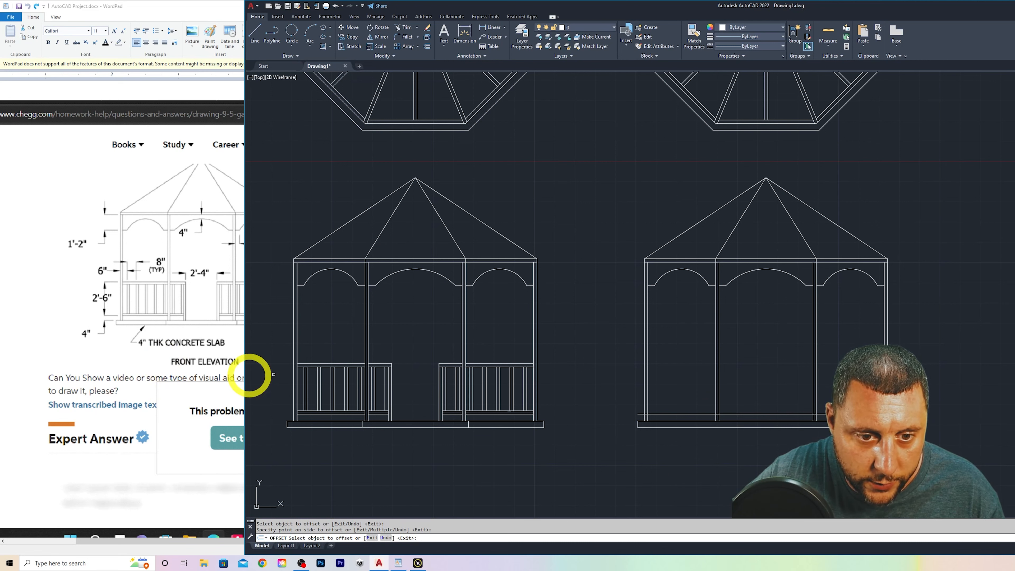
# Offset the lower railing line 2'-6" upward for the railing's top line
pyautogui.click(426, 47)
pyautogui.write("2'6")
pyautogui.press('Return')
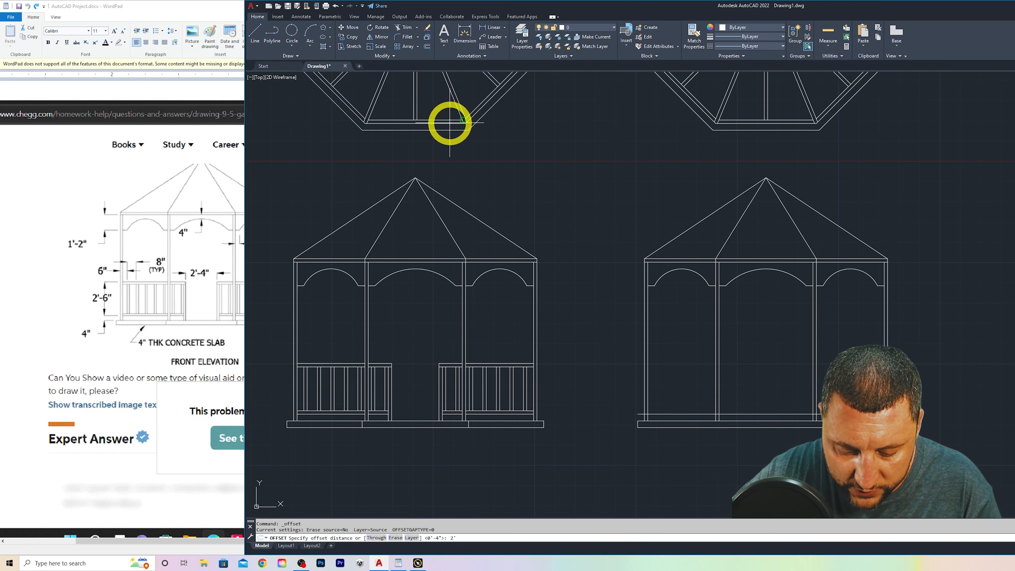
pyautogui.click(747, 413)
pyautogui.click(754, 402)
pyautogui.press('Return')
# Offset the railing's top line 2" downward and its lower line 2" upward to give both rails their thickness
pyautogui.click(427, 47)
pyautogui.write('2')
pyautogui.press('Return')
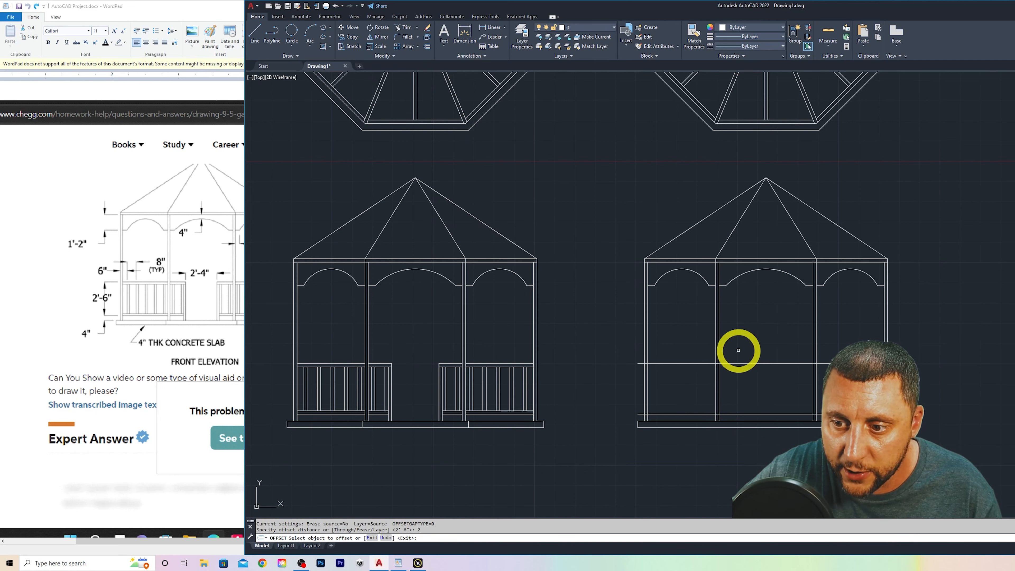
pyautogui.click(754, 362)
pyautogui.click(755, 384)
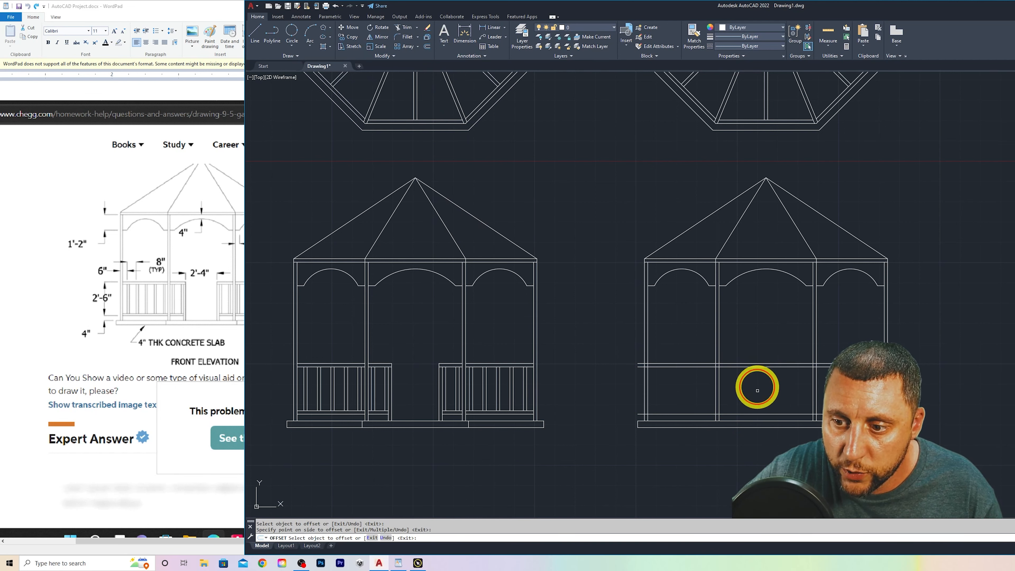
pyautogui.click(754, 414)
pyautogui.click(768, 424)
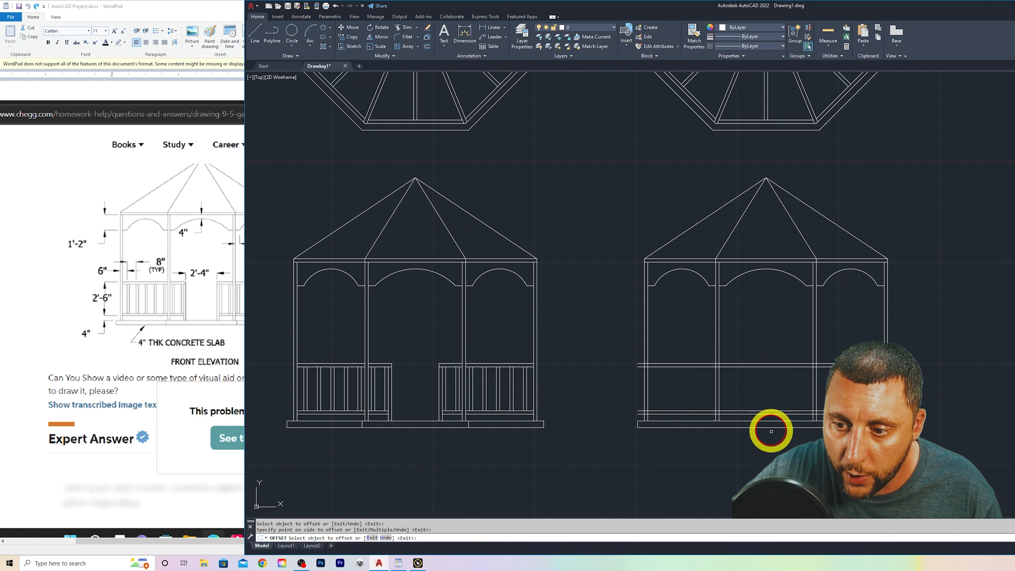
pyautogui.press('Escape')
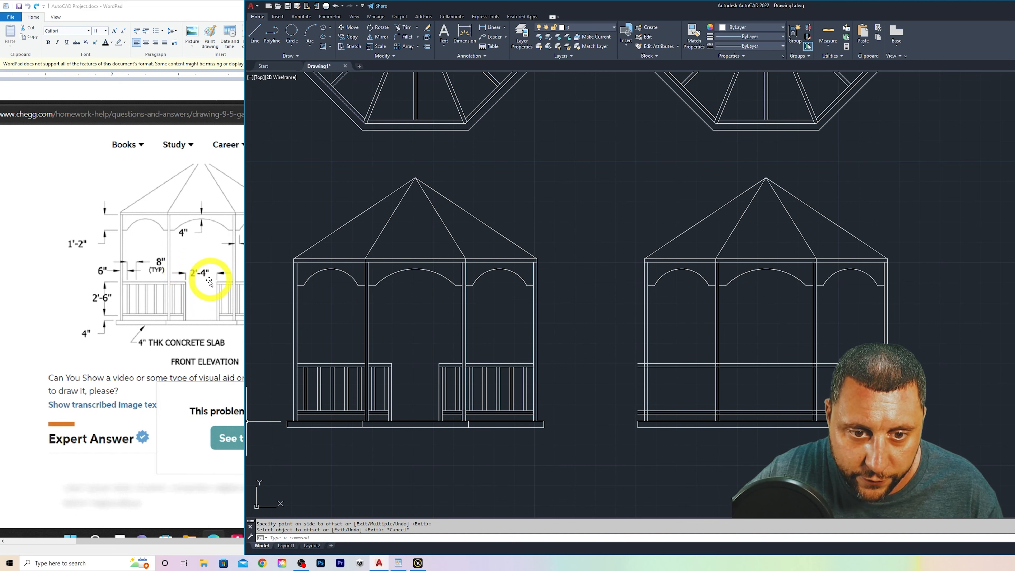
# Draw a vertical centreline from the midpoint of the slab's top edge to above the top rail in the middle bay
pyautogui.click(255, 32)
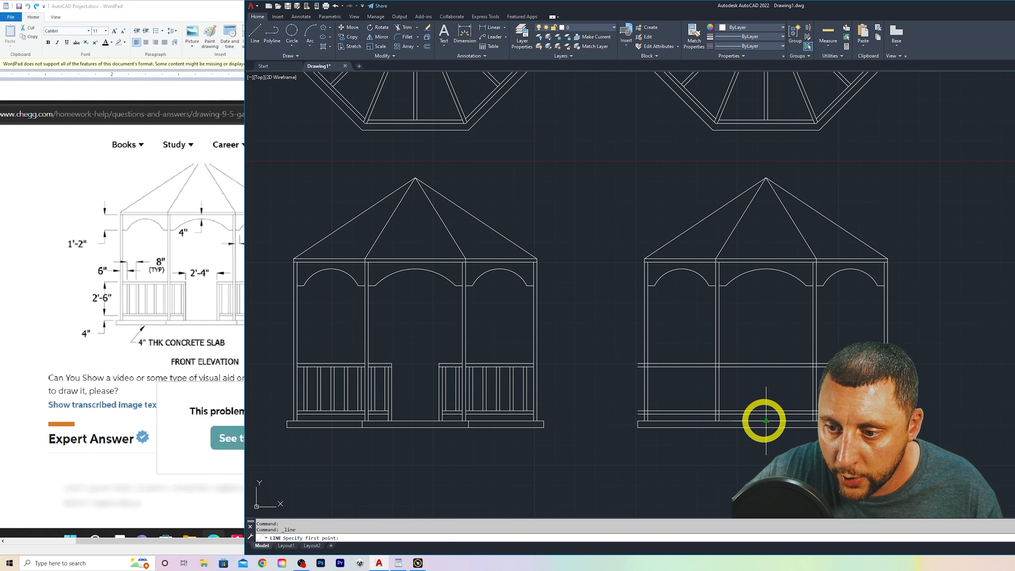
pyautogui.click(766, 420)
pyautogui.click(766, 336)
pyautogui.press('Escape')
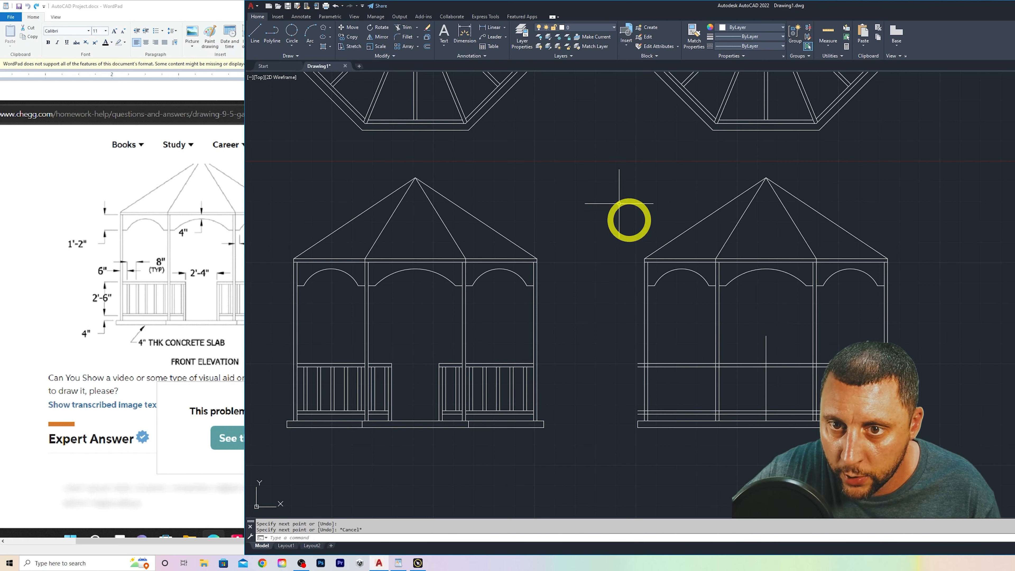
# Offset the centreline 1'-2" to both sides for the railing opening and delete the centreline
pyautogui.click(427, 46)
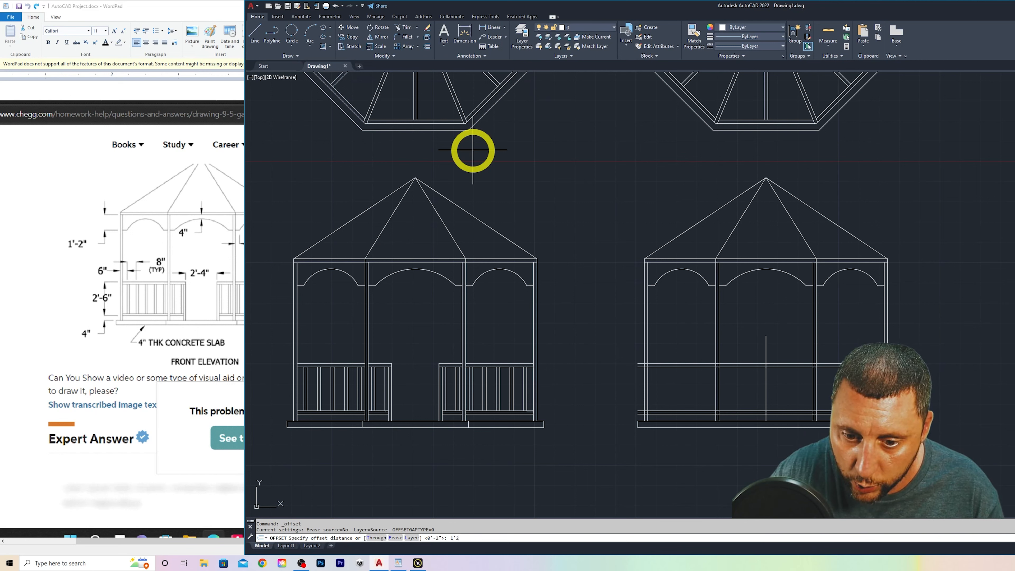
pyautogui.press('Return')
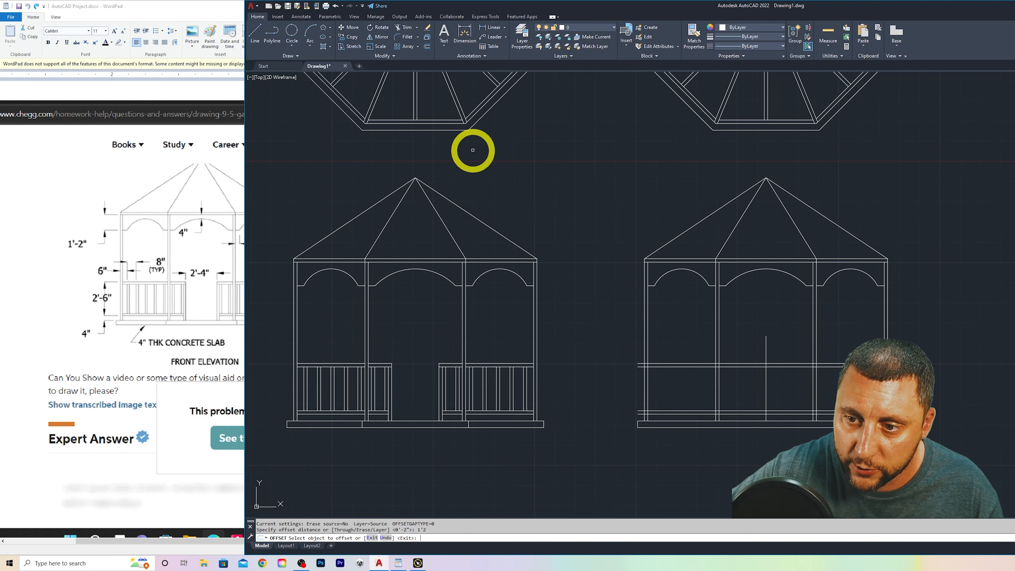
pyautogui.click(765, 349)
pyautogui.click(764, 349)
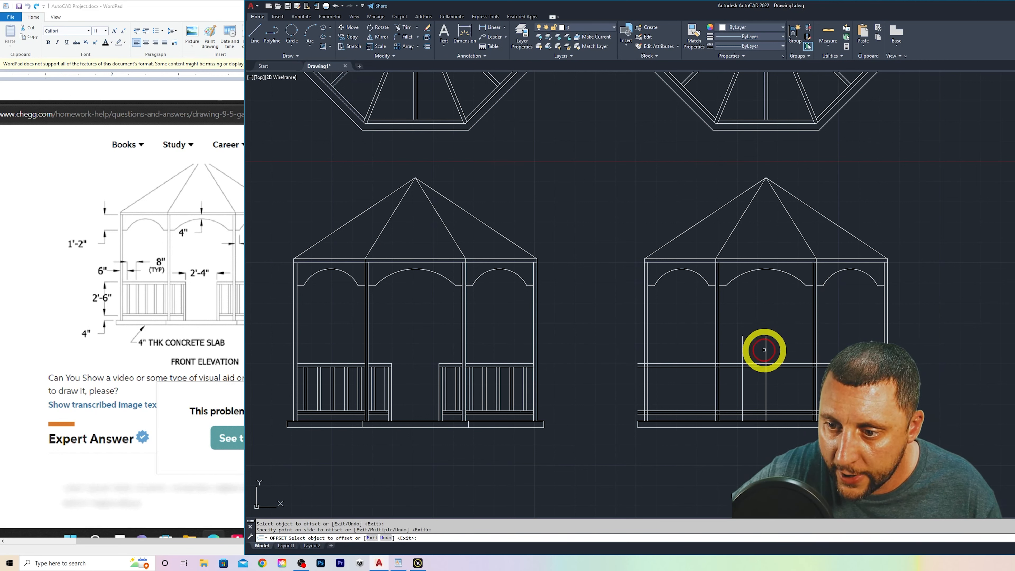
pyautogui.click(766, 348)
pyautogui.click(775, 347)
pyautogui.press('Escape')
pyautogui.click(776, 344)
pyautogui.click(758, 351)
pyautogui.press('Delete')
# Trim the rail lines out of the central opening and cut both opening edge lines off above the top rail
pyautogui.write('tr')
pyautogui.press('Return')
pyautogui.moveTo(769, 349); pyautogui.dragTo(770, 420)
pyautogui.press('Escape')
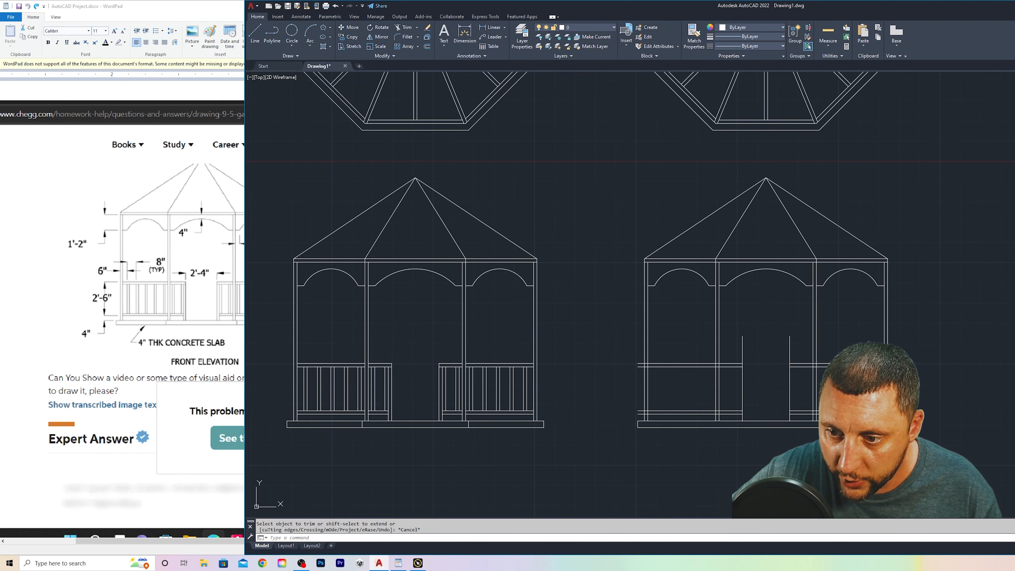
pyautogui.press('Return')
pyautogui.moveTo(799, 346); pyautogui.dragTo(723, 343)
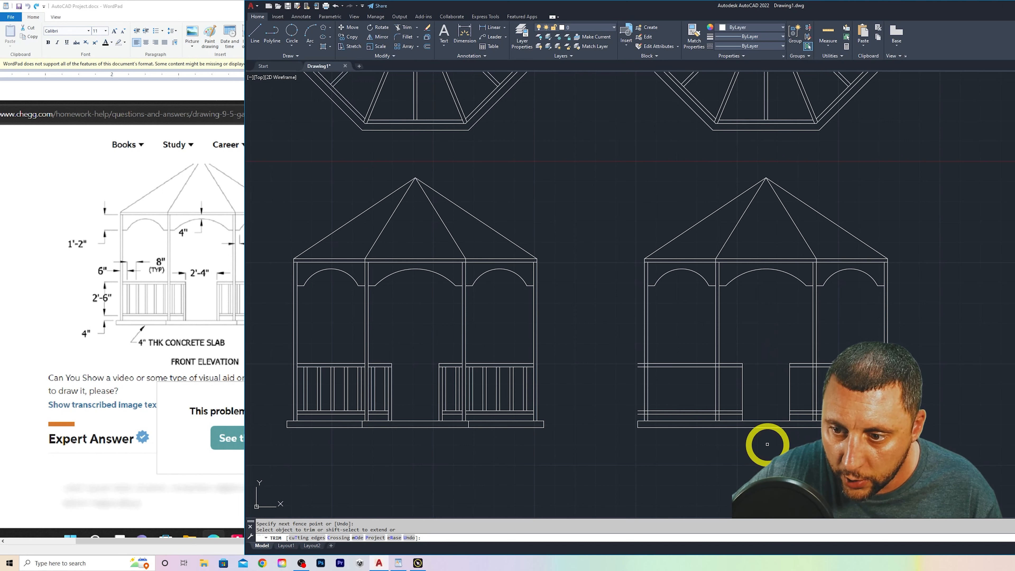
pyautogui.press('Escape')
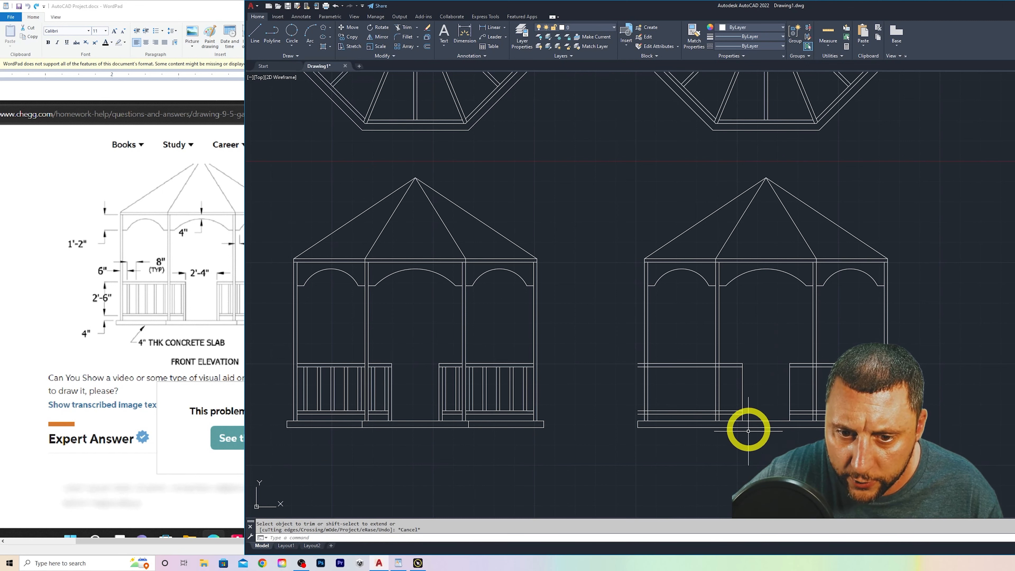
# Trim the upper and lower rail lines out of the second elevation's left inner post, using the first elevation as reference
pyautogui.scroll(4, 718, 397)
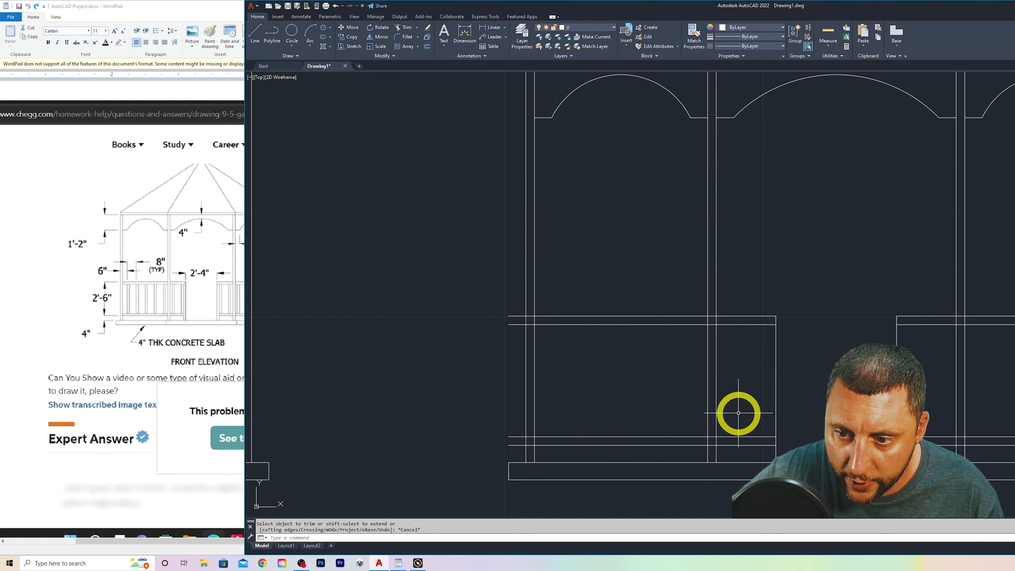
pyautogui.press('Return')
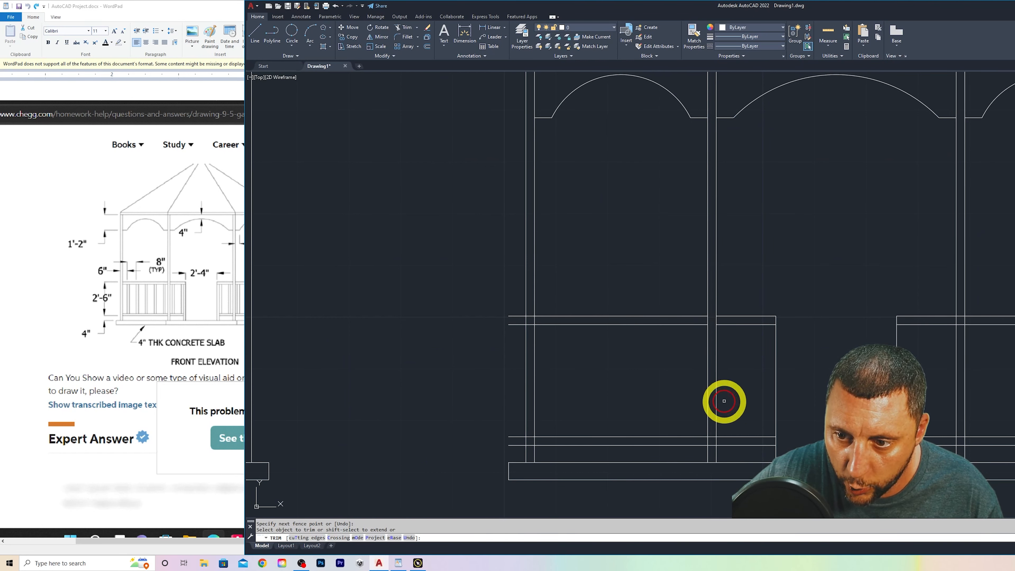
pyautogui.moveTo(714, 427); pyautogui.dragTo(716, 471)
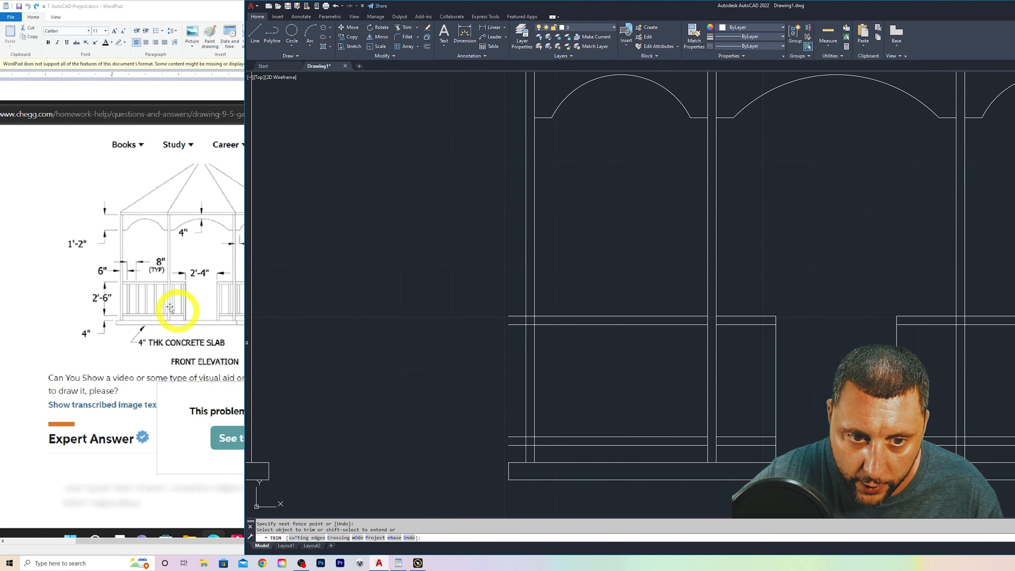
pyautogui.scroll(-5, 311, 331)
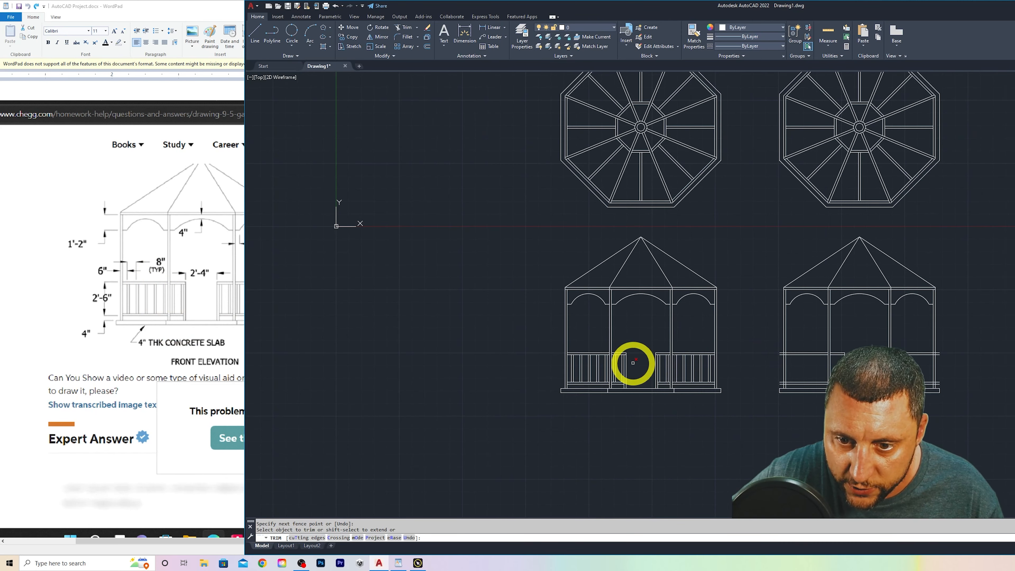
pyautogui.scroll(8, 621, 369)
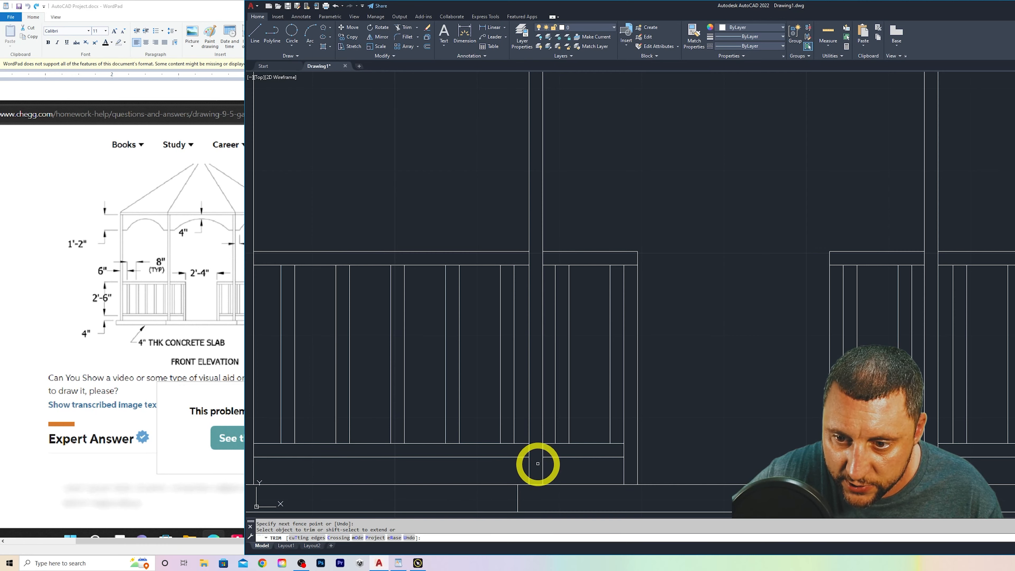
# Trim the upper and lower rail lines where they cross the second elevation's right inner post
pyautogui.scroll(-5, 555, 460)
pyautogui.scroll(4, 751, 297)
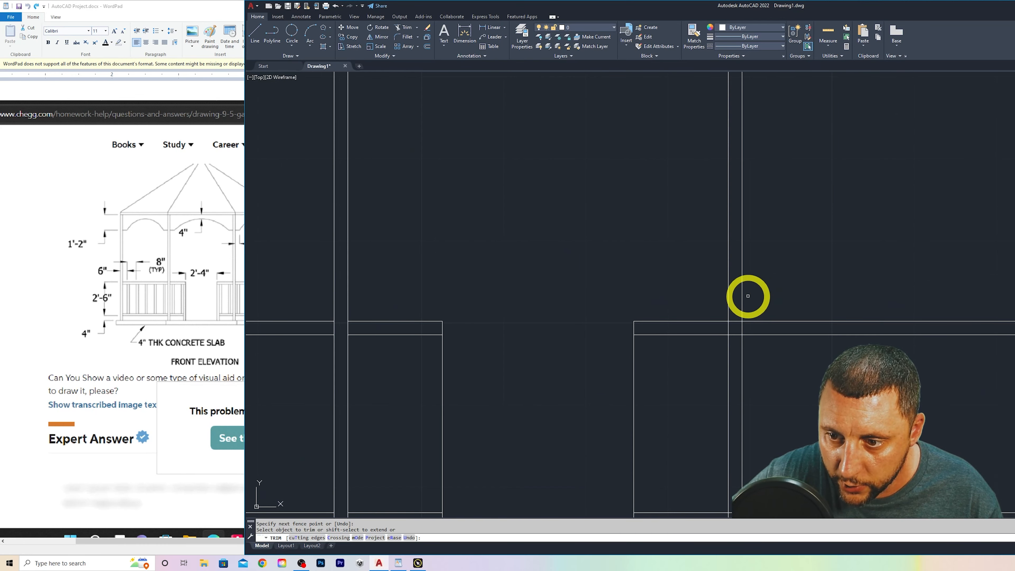
pyautogui.click(735, 355)
pyautogui.scroll(-2, 743, 340)
pyautogui.scroll(4, 736, 356)
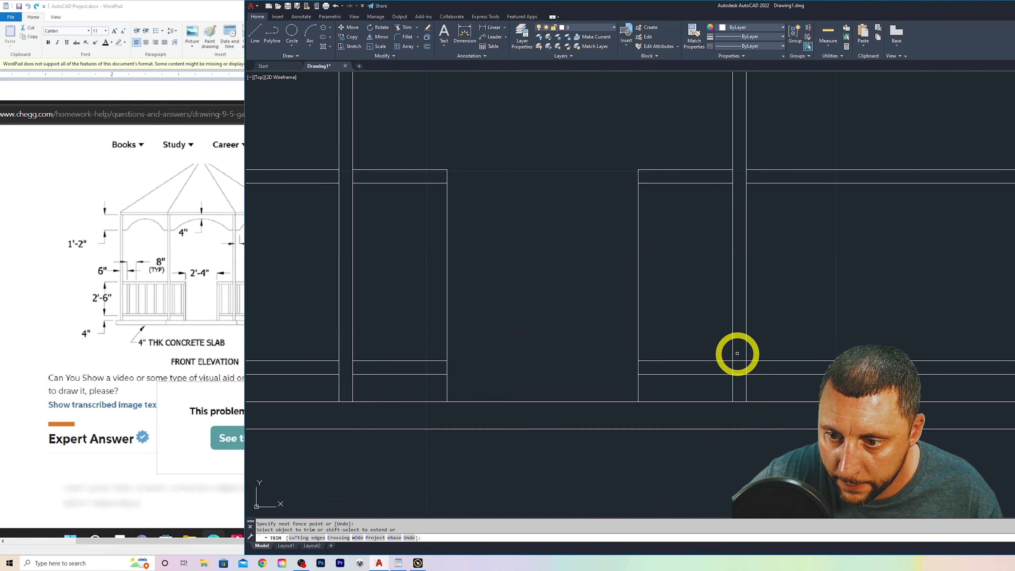
pyautogui.scroll(-5, 739, 404)
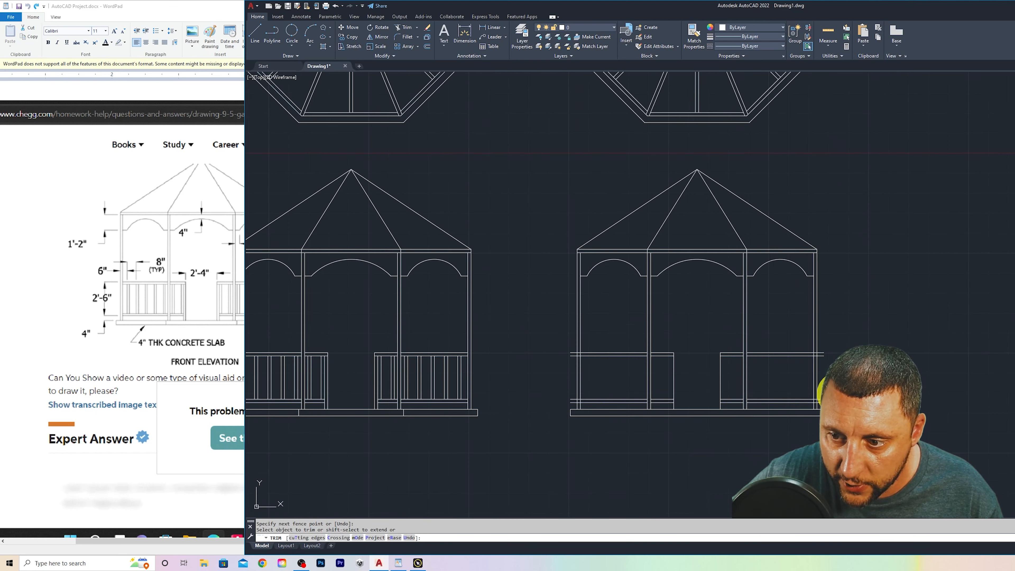
# Trim the rail lines at the right outer post so they end at the post's inner face
pyautogui.scroll(5, 786, 292)
pyautogui.click(800, 217)
pyautogui.click(770, 260)
pyautogui.click(770, 260)
pyautogui.click(766, 225)
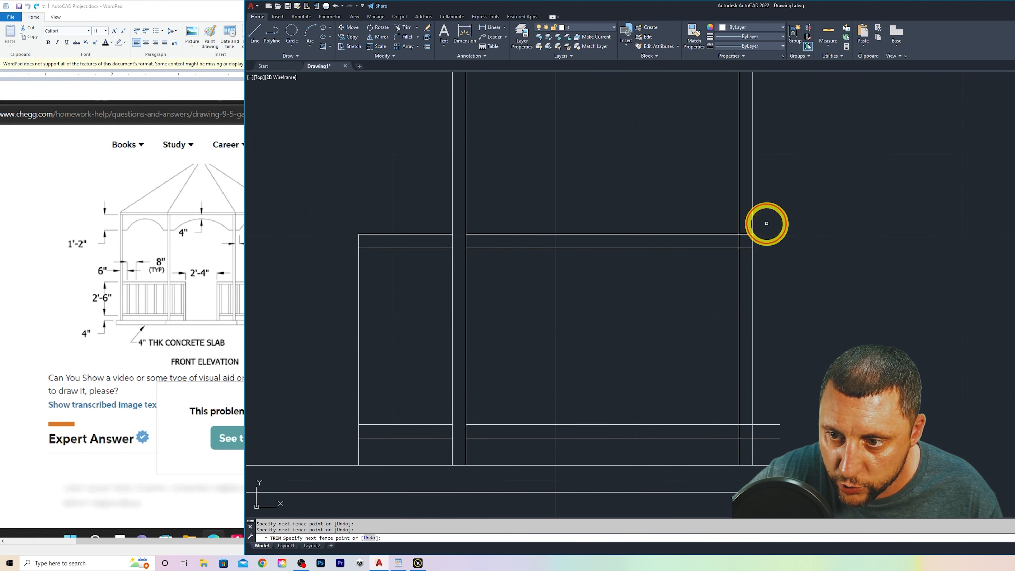
pyautogui.click(748, 224)
pyautogui.click(746, 256)
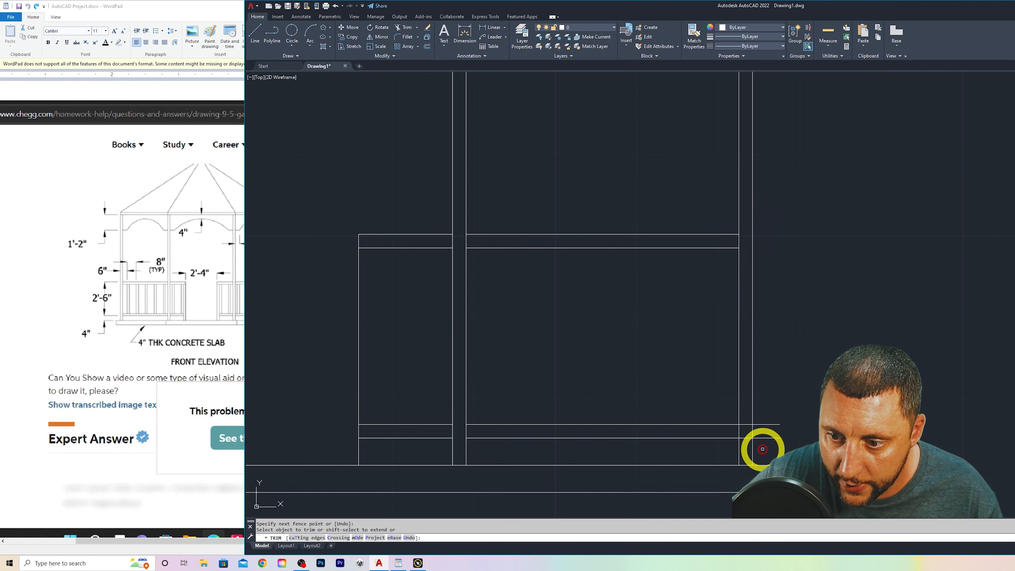
pyautogui.press('Return')
# Trim the rail lines at the left outer post so they end at the post's inner face
pyautogui.scroll(-5, 751, 444)
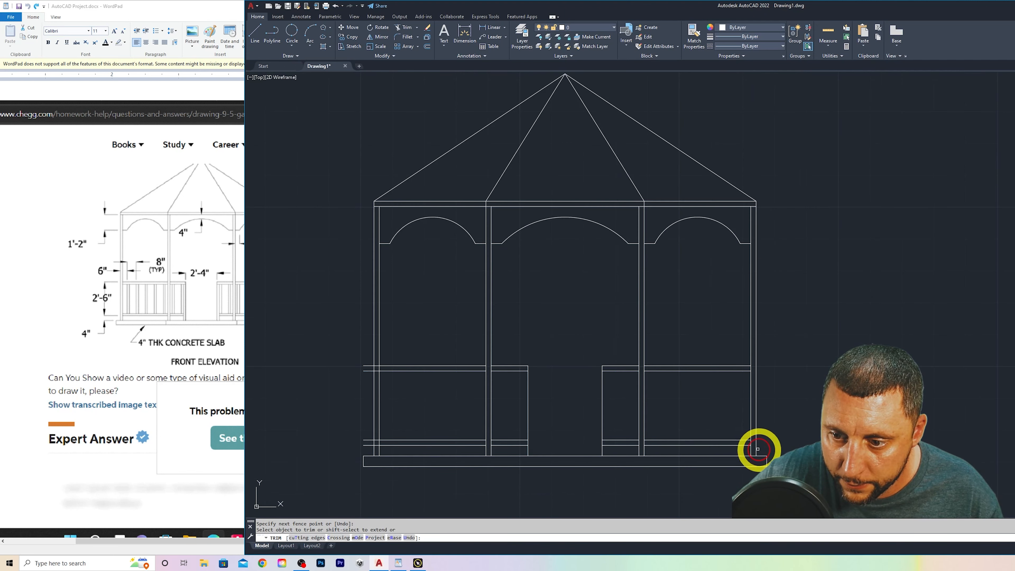
pyautogui.scroll(5, 709, 406)
pyautogui.scroll(2, 549, 423)
pyautogui.click(528, 444)
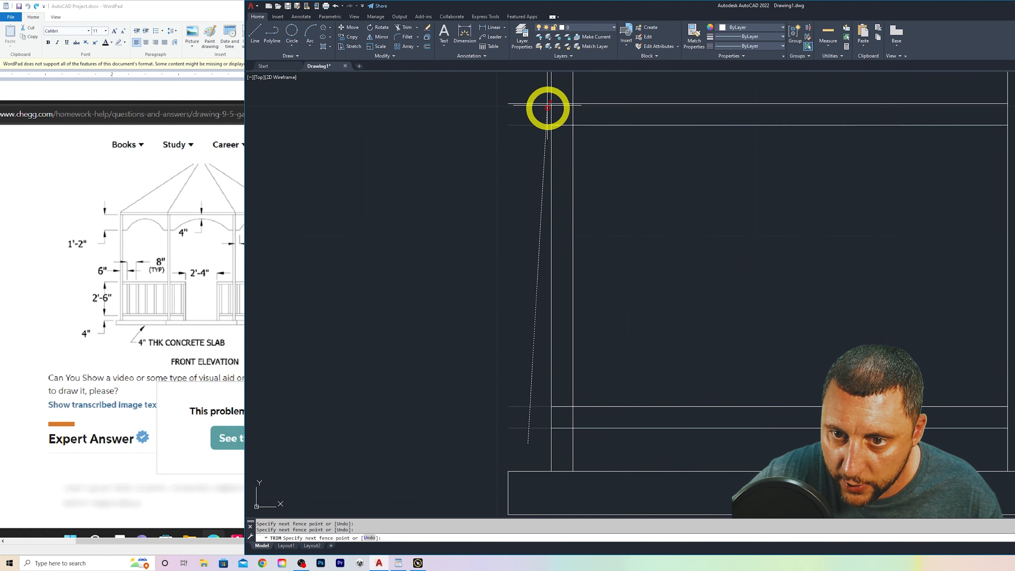
pyautogui.click(527, 85)
pyautogui.click(566, 92)
pyautogui.click(559, 442)
pyautogui.press('Return')
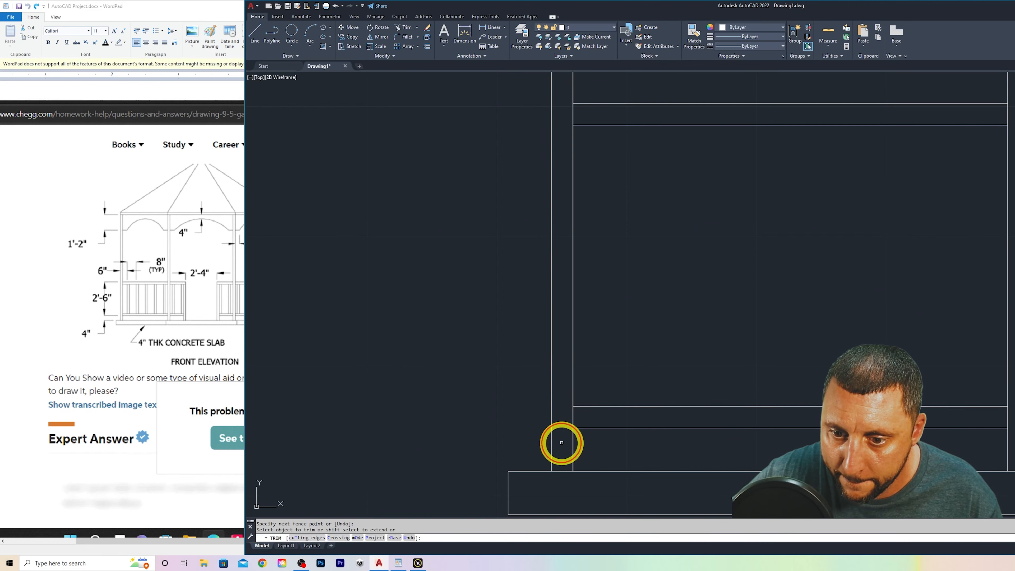
pyautogui.scroll(-3, 559, 442)
pyautogui.scroll(2, 549, 411)
pyautogui.press('Escape')
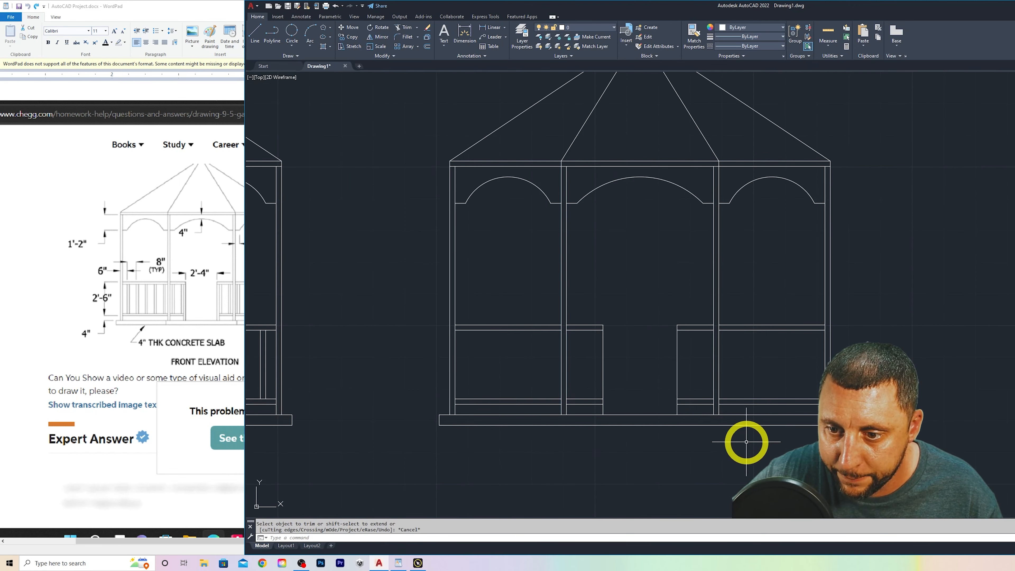
# Offset both vertical edge lines of the railing opening 2" away from the opening to form the end posts
pyautogui.click(428, 47)
pyautogui.write('2')
pyautogui.press('Return')
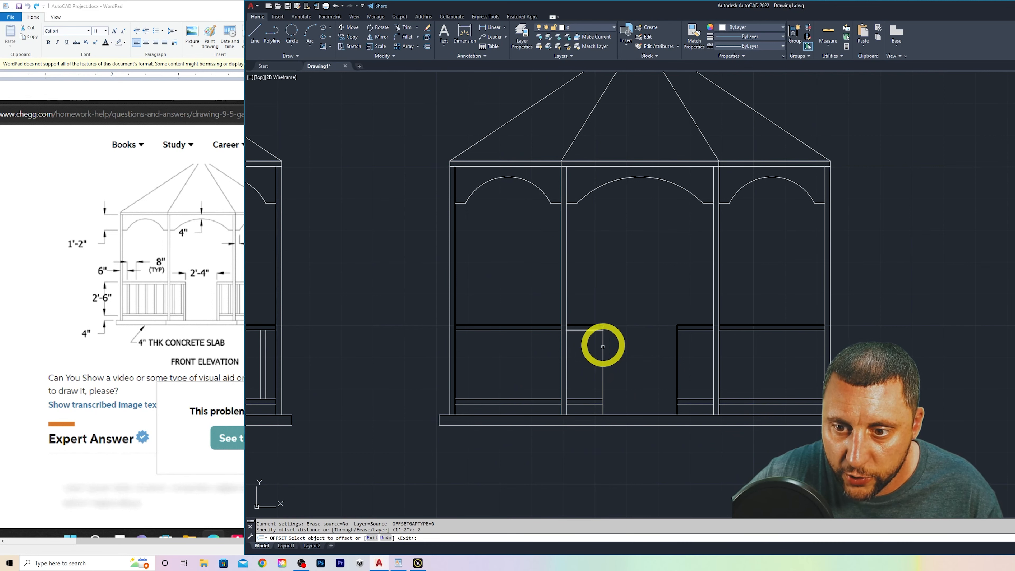
pyautogui.click(603, 357)
pyautogui.click(595, 358)
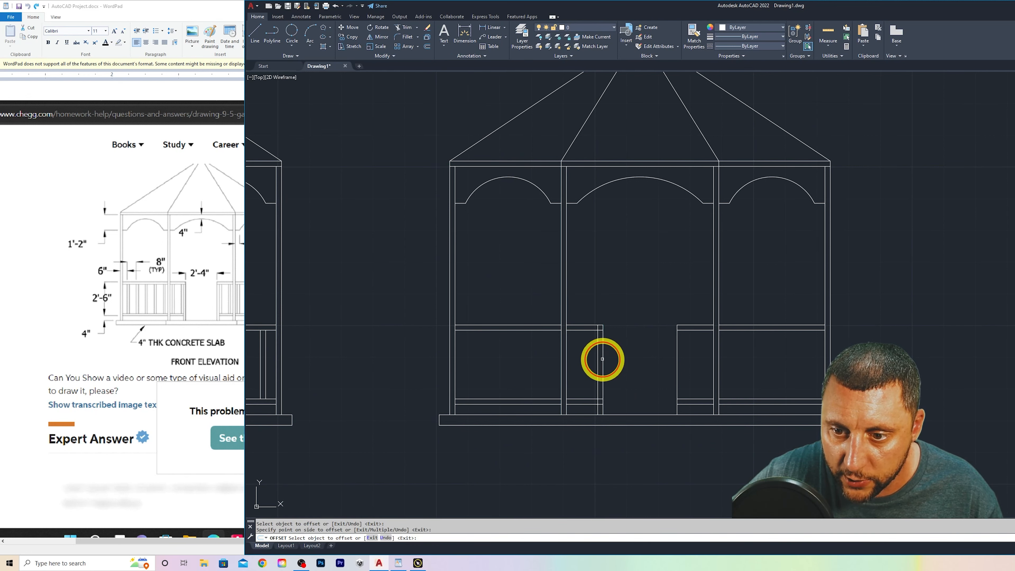
pyautogui.press('Escape')
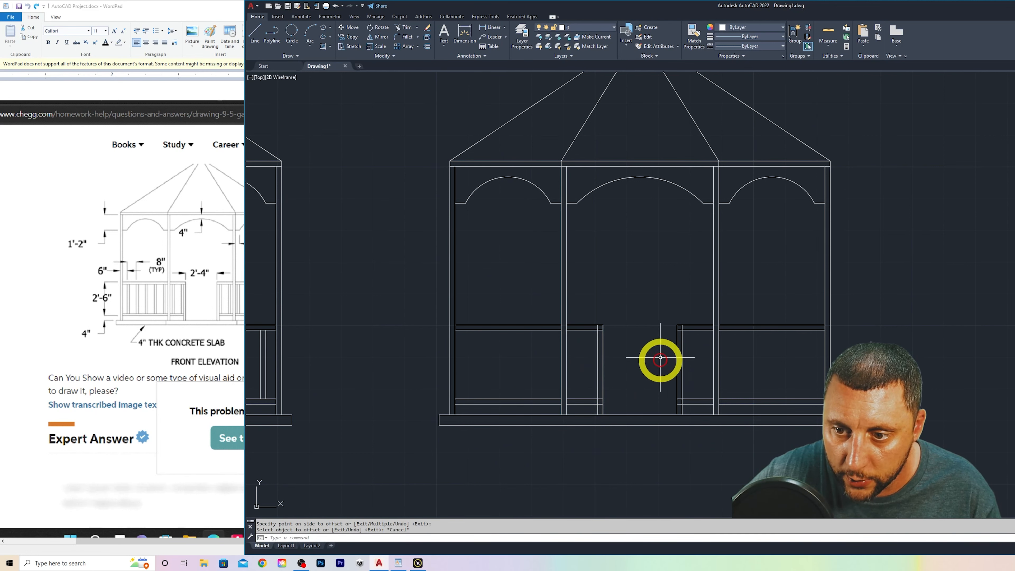
# Try to trim the end posts' inner lines out of the top rail on both sides of the opening
pyautogui.scroll(6, 596, 324)
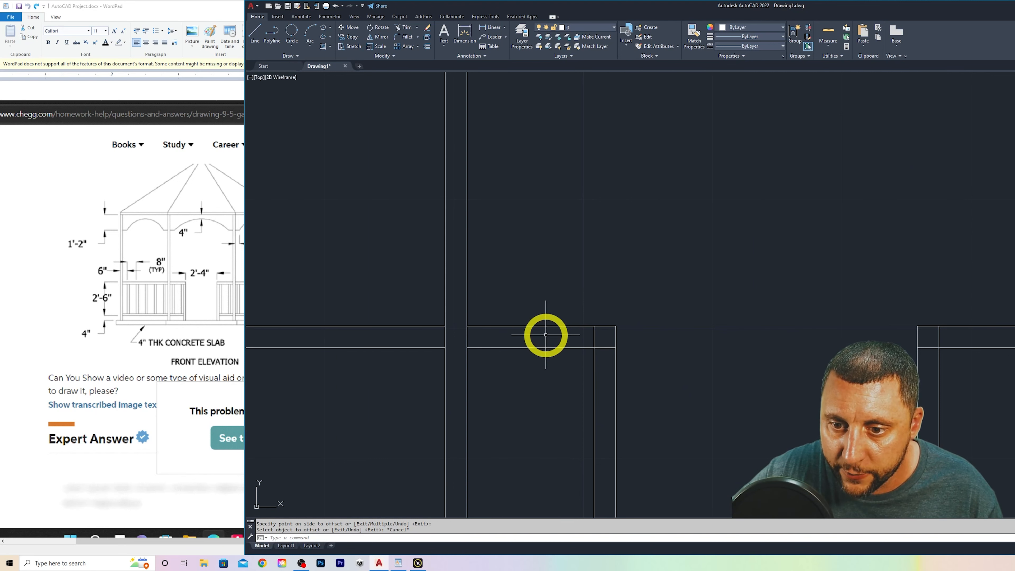
pyautogui.write('tr')
pyautogui.press('Return')
pyautogui.click(592, 341)
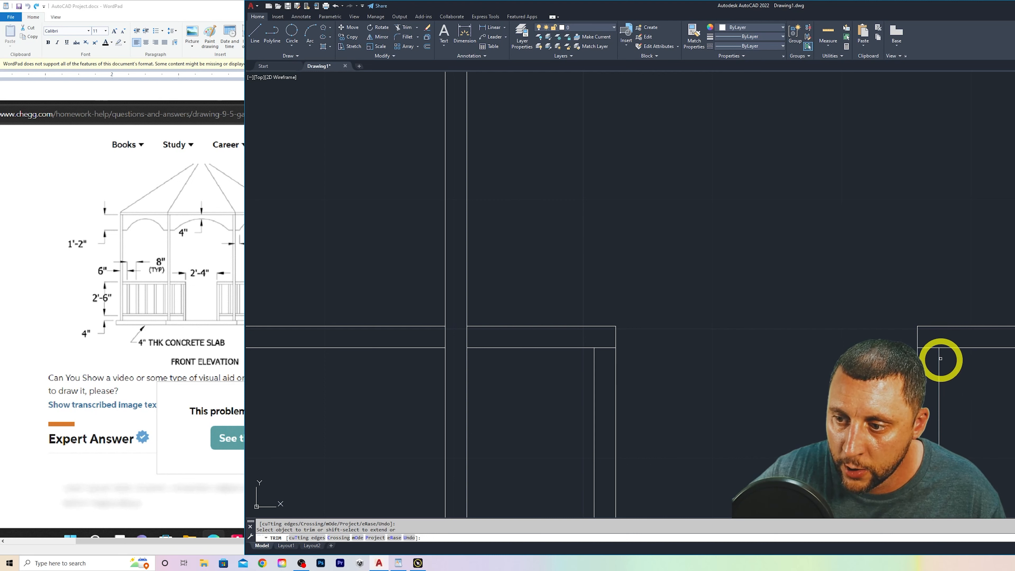
pyautogui.hotkey('ctrl', 'z')
pyautogui.press('Escape')
pyautogui.press('Escape')
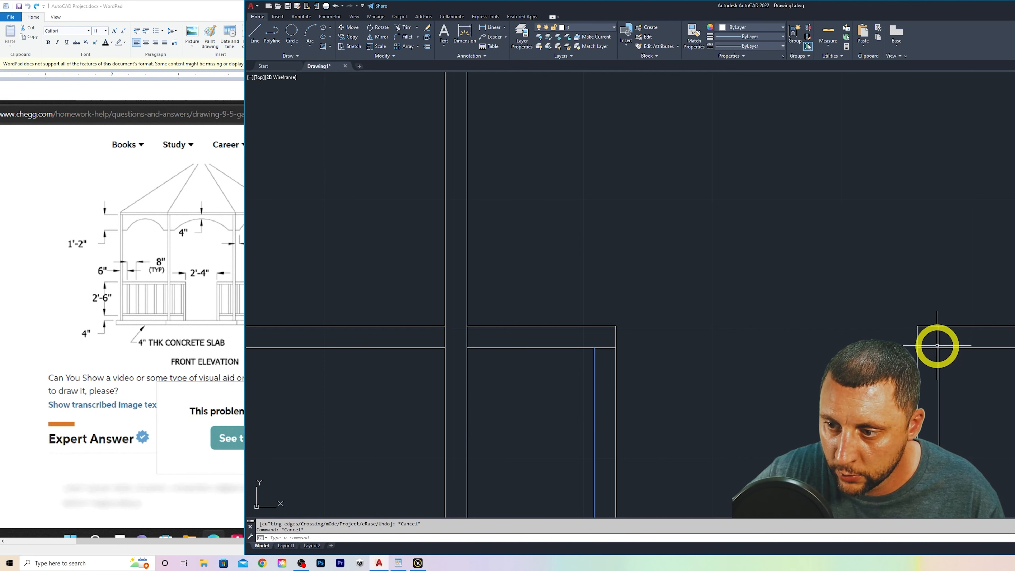
# Try to trim the right top rail's lower line across its end post, and undo the top-rail trims
pyautogui.write('tr')
pyautogui.press('Return')
pyautogui.click(932, 340)
pyautogui.click(929, 361)
pyautogui.press('Escape')
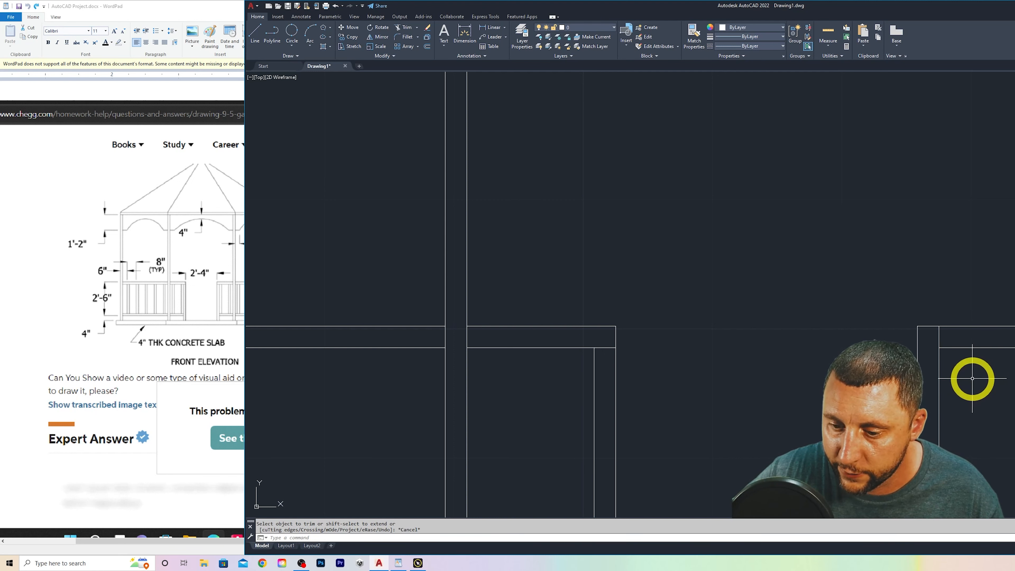
pyautogui.hotkey('ctrl', 'z')
pyautogui.hotkey('ctrl', 'z')
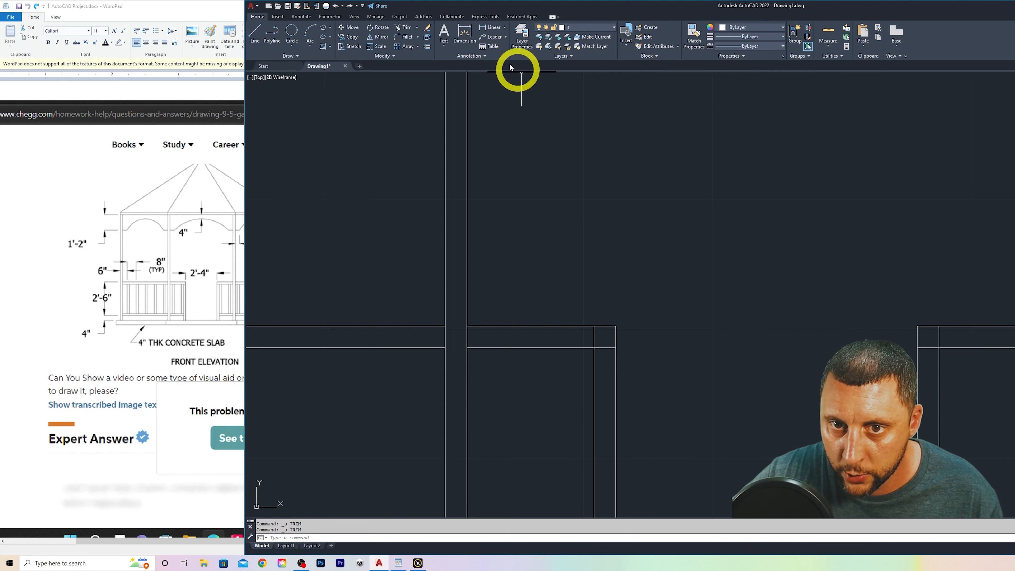
# Trim the end posts' inner lines where they cross the top rail on both sides of the opening
pyautogui.write('tr')
pyautogui.press('Return')
pyautogui.click(599, 328)
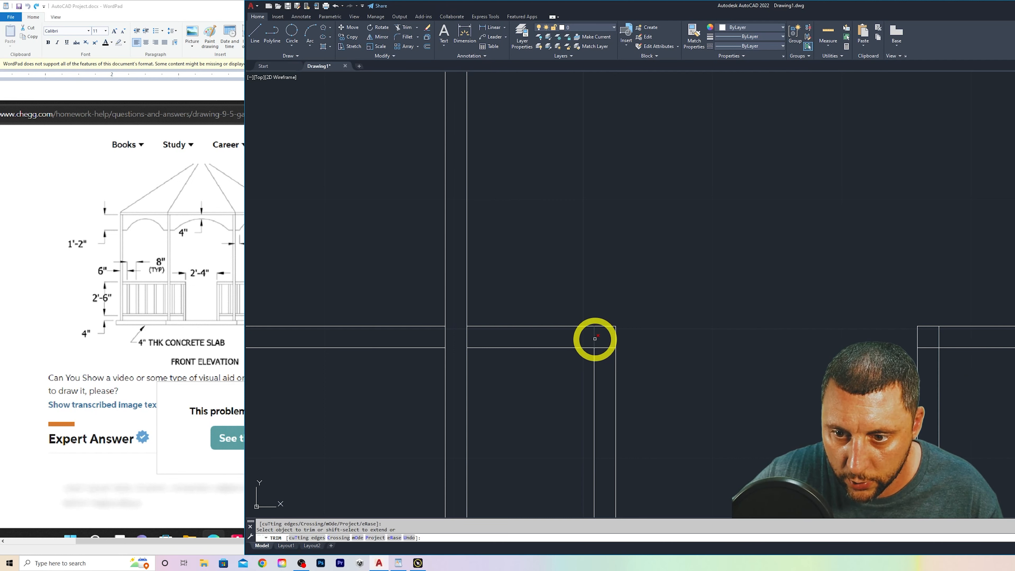
pyautogui.click(594, 339)
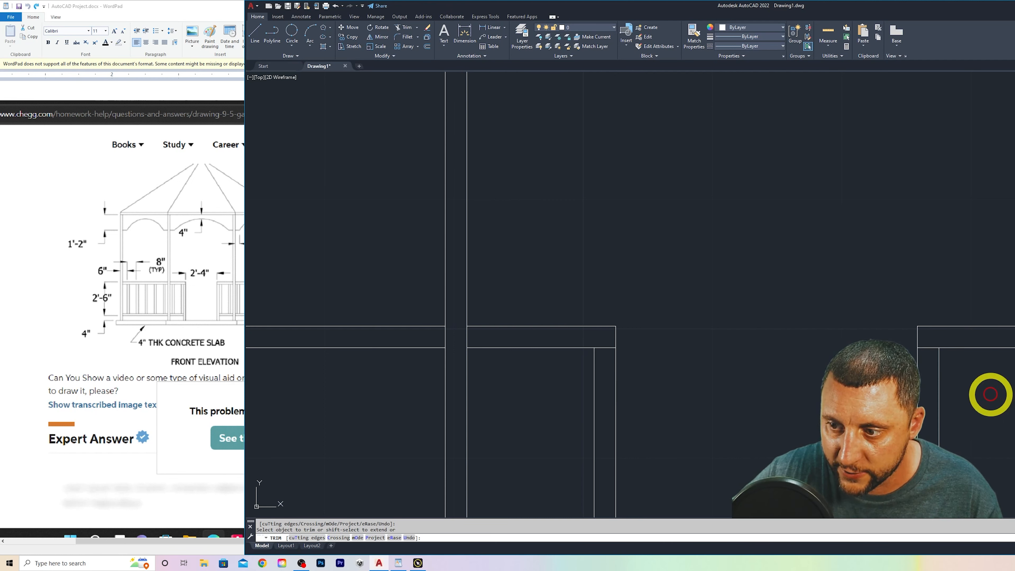
pyautogui.press('Escape')
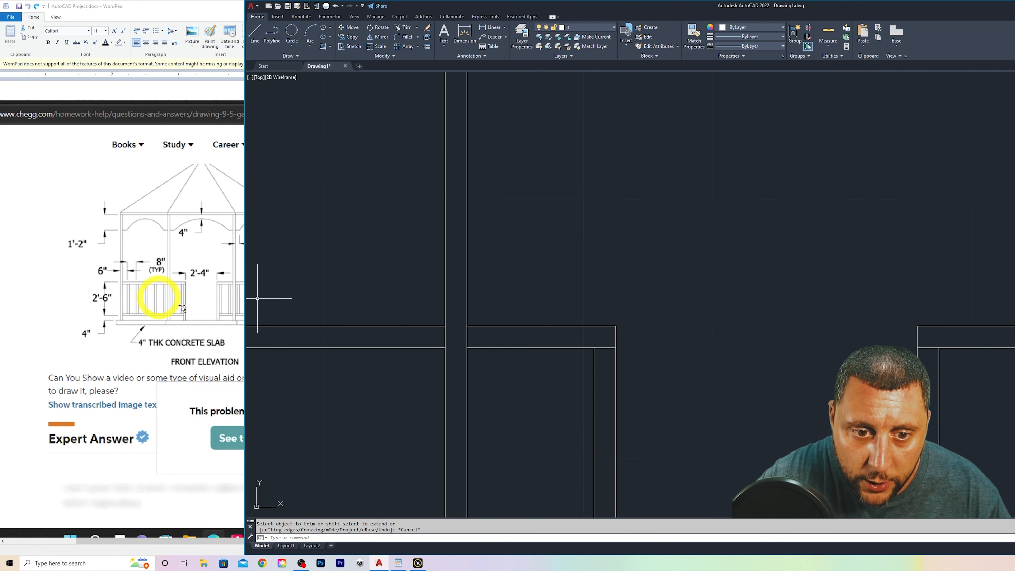
# Draw a vertical construction line through the copied plan's lower-left outer corner and delete the stray slanted construction line
pyautogui.scroll(-2, 657, 346)
pyautogui.moveTo(657, 347); pyautogui.dragTo(785, 254, button='middle')
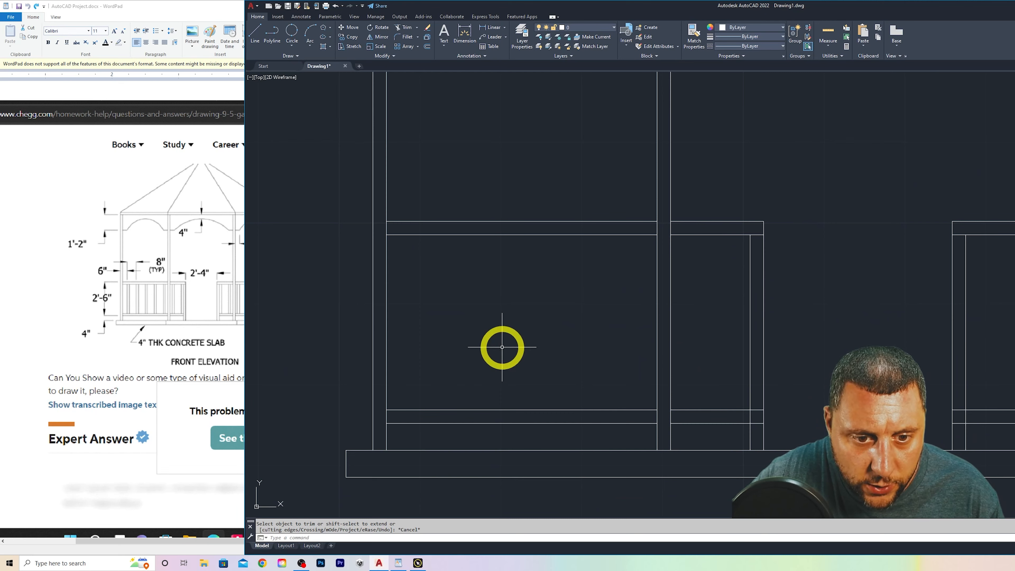
pyautogui.press('Escape')
pyautogui.scroll(-2, 523, 336)
pyautogui.moveTo(618, 140); pyautogui.dragTo(491, 342, button='middle')
pyautogui.moveTo(494, 98)
pyautogui.mouseDown(button='middle')
pyautogui.moveTo(497, 317)
pyautogui.moveTo(519, 491)
pyautogui.mouseUp(button='middle')
pyautogui.scroll(2, 510, 293)
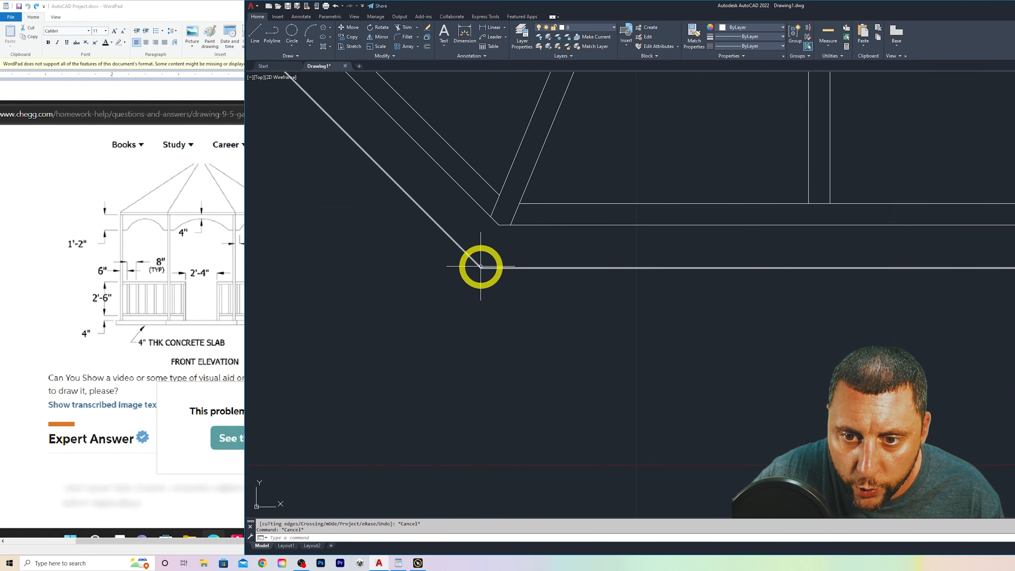
pyautogui.write('l')
pyautogui.press('Return')
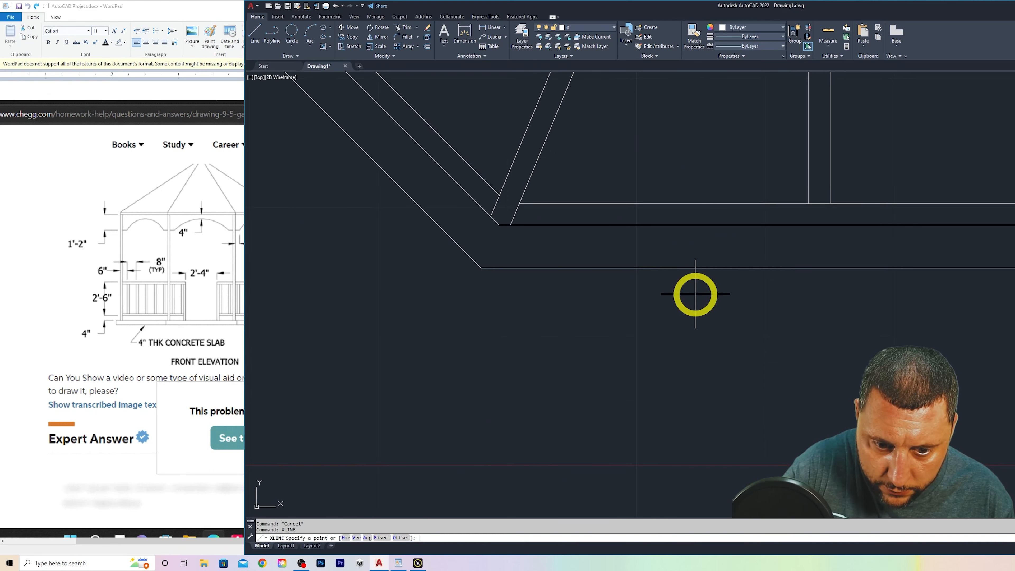
pyautogui.click(481, 267)
pyautogui.click(485, 295)
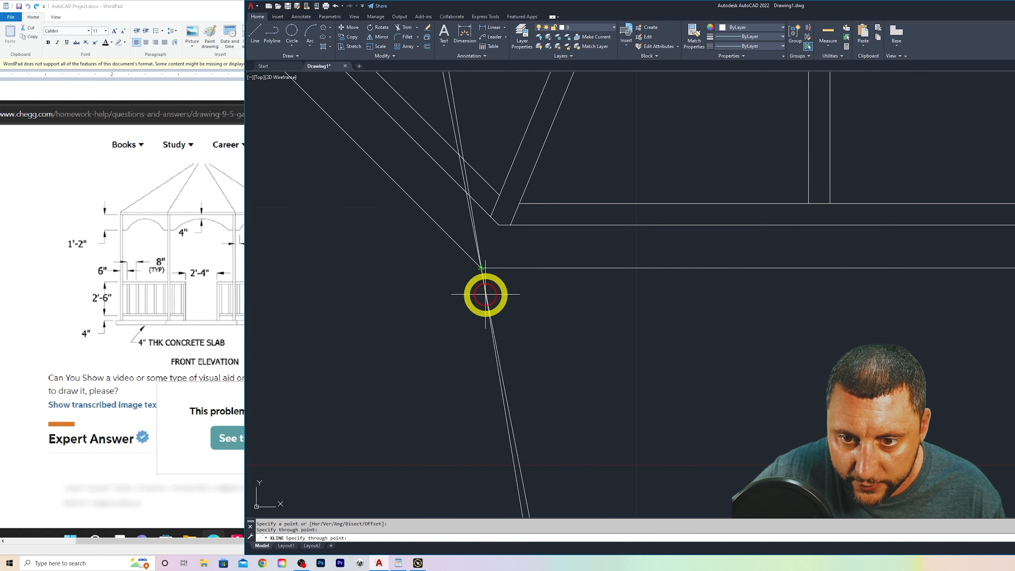
pyautogui.press('Escape')
pyautogui.click(488, 345)
pyautogui.press('Delete')
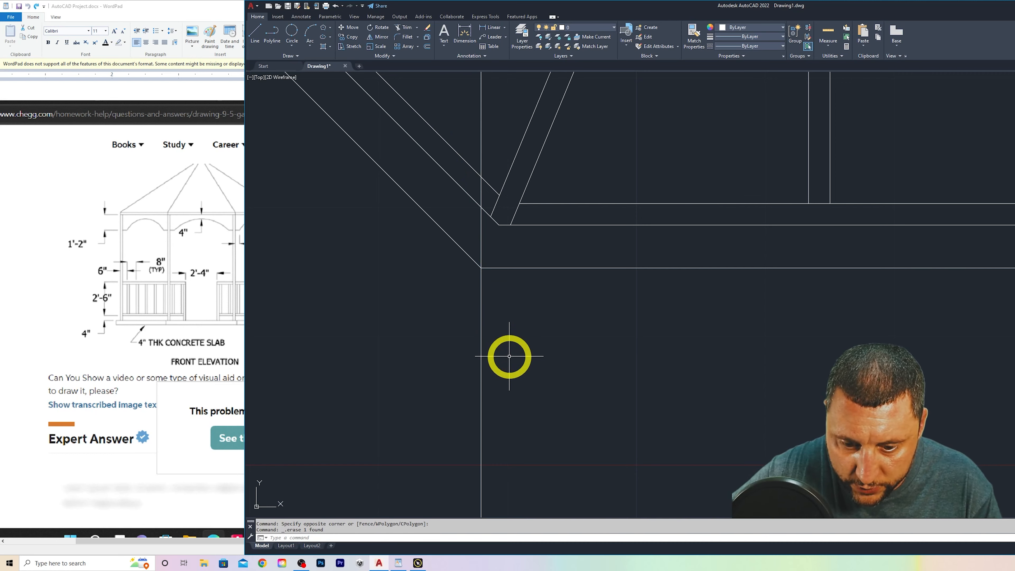
# Draw a vertical construction line through the copied plan's lower-right outer corner
pyautogui.write('xl')
pyautogui.press('Return')
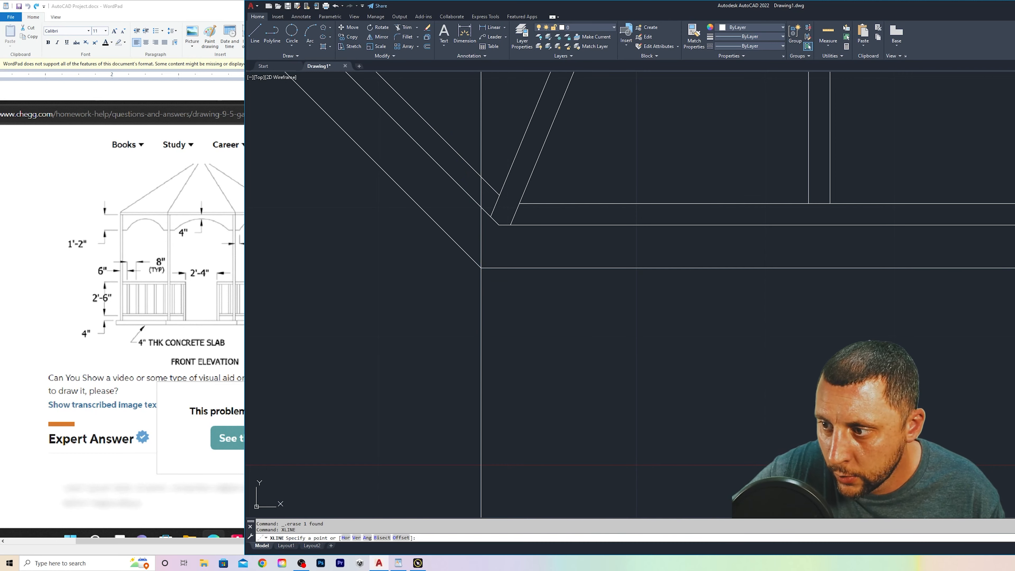
pyautogui.click(481, 268)
pyautogui.press('Escape')
# Compare the vertical joint lines in the first elevation's slab with the construction lines crossing the second elevation's slab
pyautogui.scroll(-4, 1011, 296)
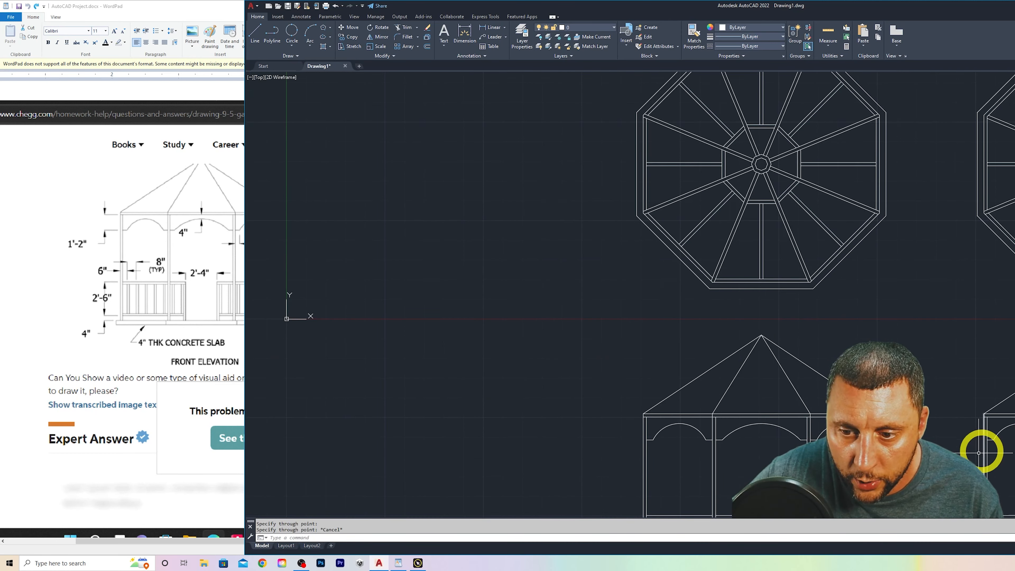
pyautogui.moveTo(990, 449); pyautogui.dragTo(865, 182, button='middle')
pyautogui.scroll(3, 598, 312)
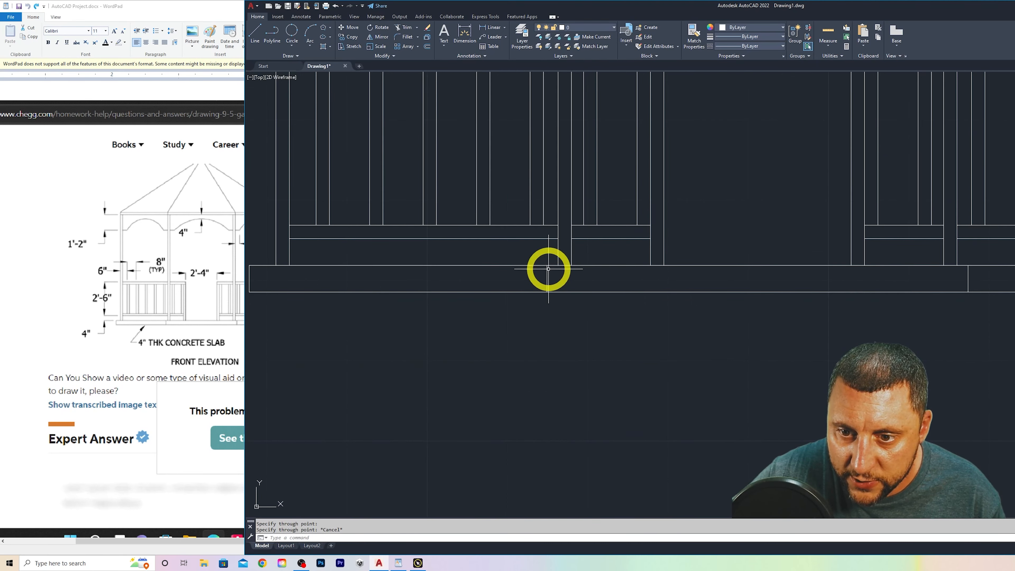
pyautogui.scroll(-3, 686, 288)
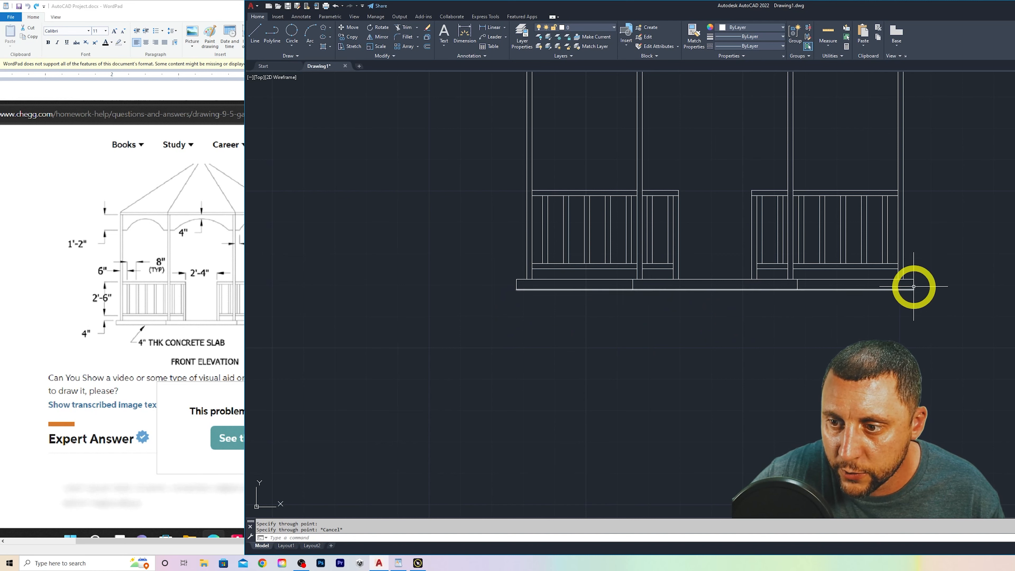
pyautogui.scroll(2, 526, 362)
pyautogui.scroll(1, 632, 355)
pyautogui.press('Escape')
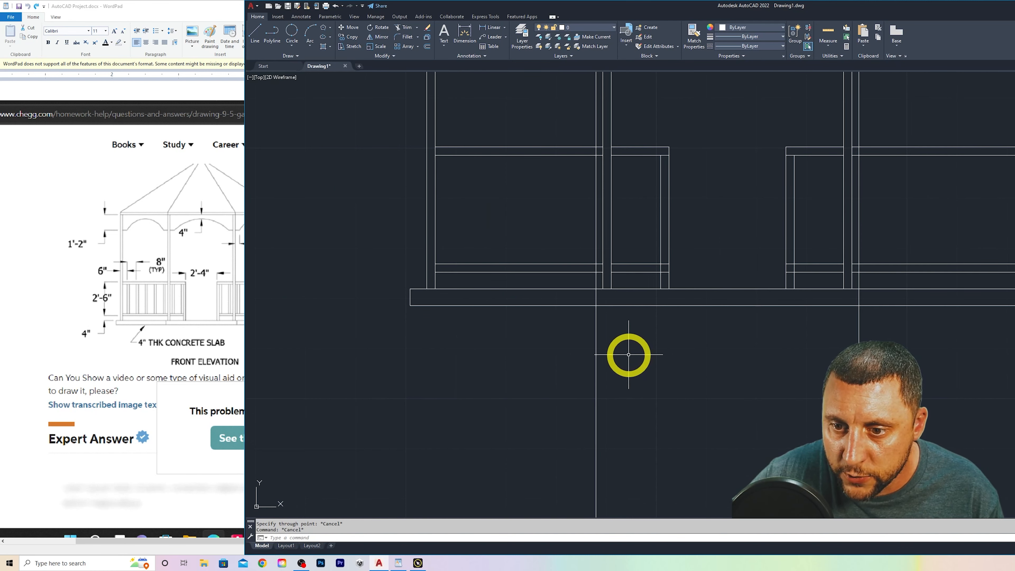
# Trim away the parts of both vertical construction lines that extend below the second elevation's slab
pyautogui.write('tr')
pyautogui.press('Return')
pyautogui.click(885, 343)
pyautogui.click(530, 407)
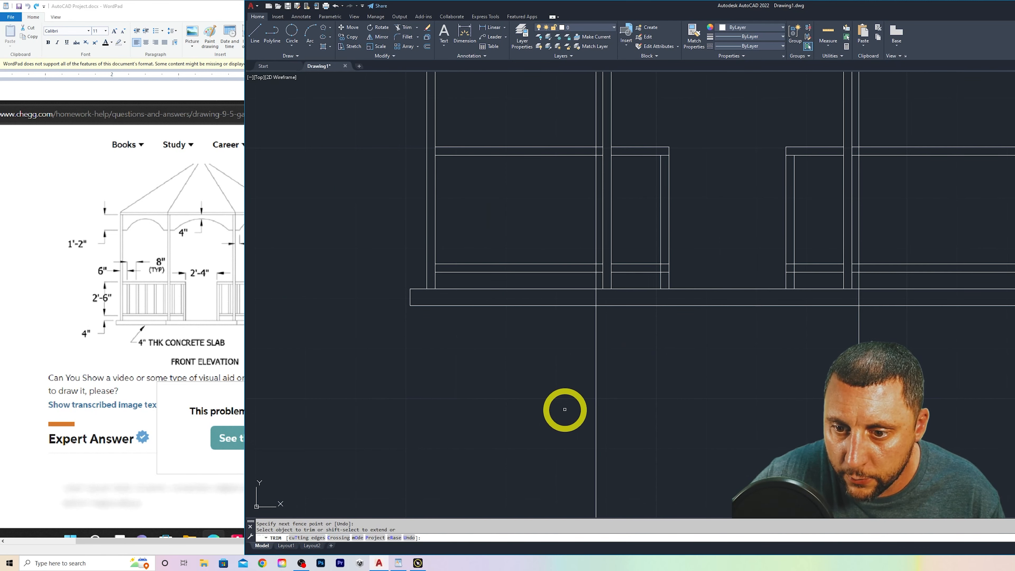
pyautogui.click(891, 398)
pyautogui.click(525, 447)
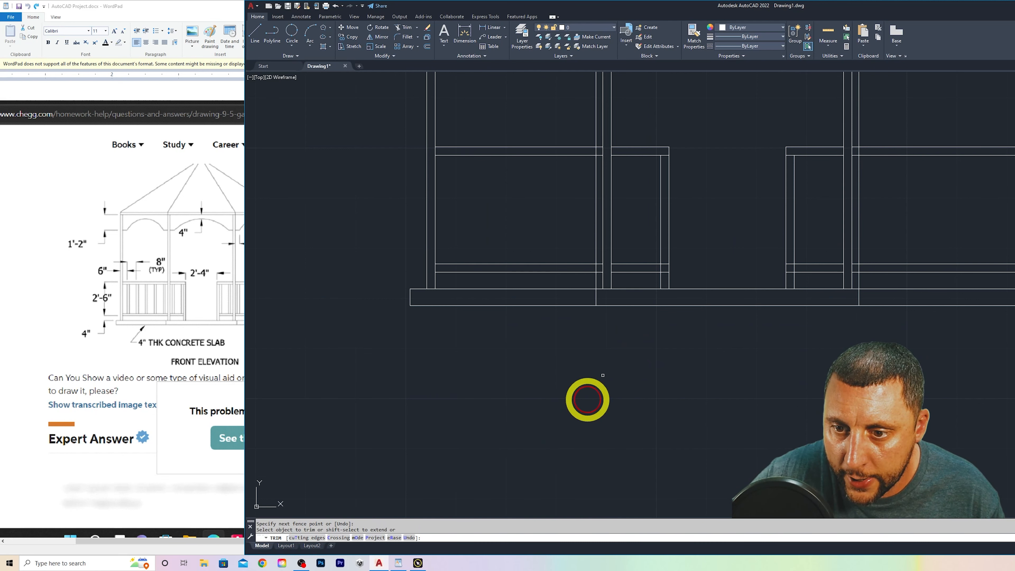
# Trim both construction lines just above the slab and delete their remaining upper parts, keeping only the joint lines within the slab
pyautogui.click(595, 280)
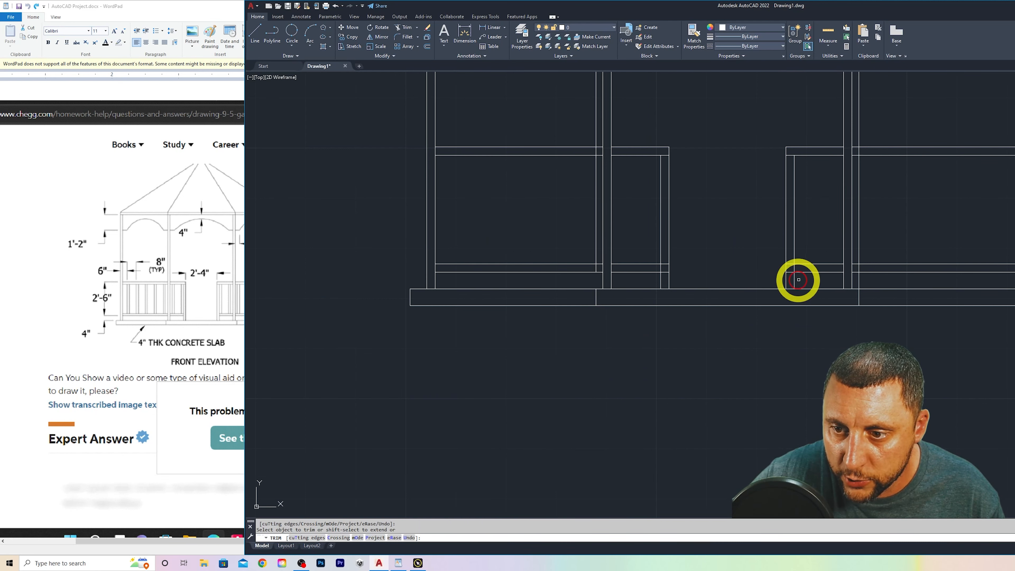
pyautogui.click(859, 279)
pyautogui.press('Escape')
pyautogui.click(860, 138)
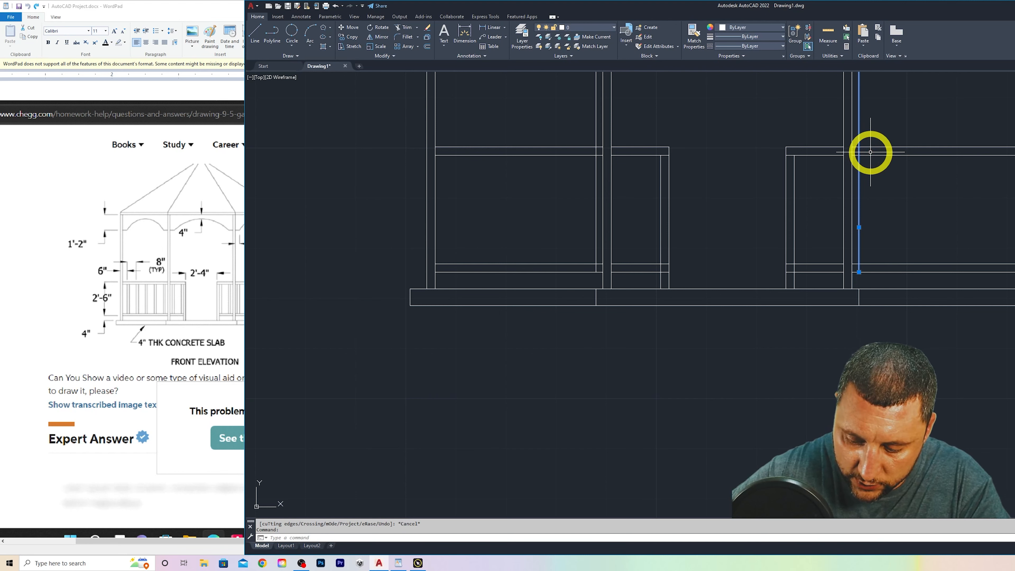
pyautogui.press('Delete')
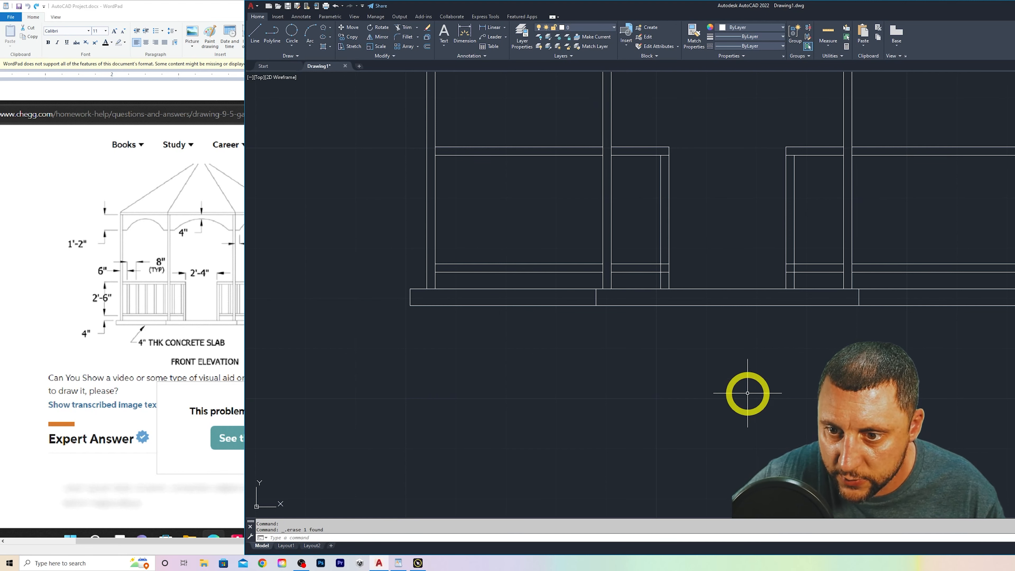
# Trim the bottom rail lines where they cross the end posts on both sides of the opening
pyautogui.moveTo(738, 341); pyautogui.dragTo(723, 416, button='middle')
pyautogui.write('t')
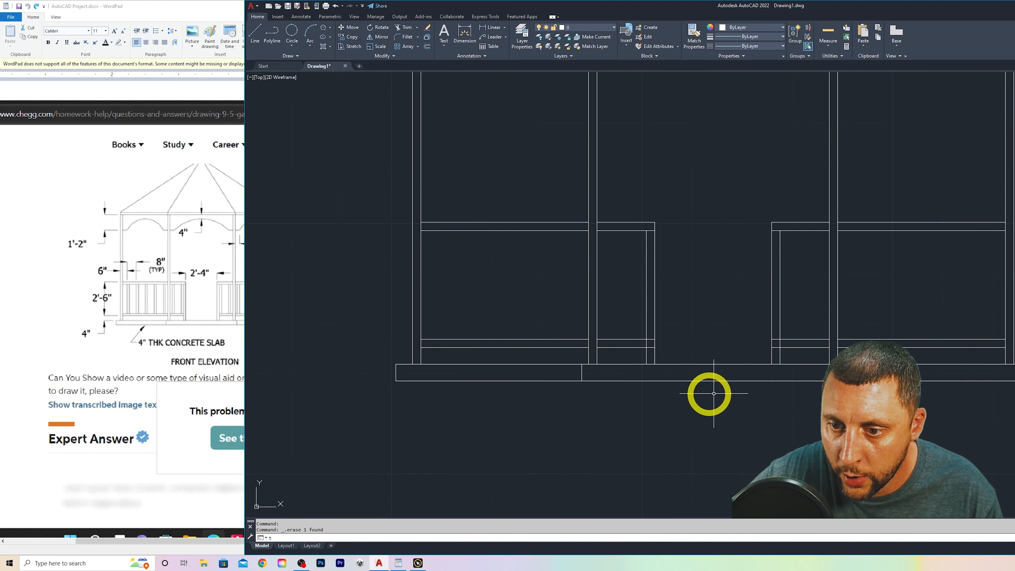
pyautogui.press('Return')
pyautogui.scroll(3, 664, 365)
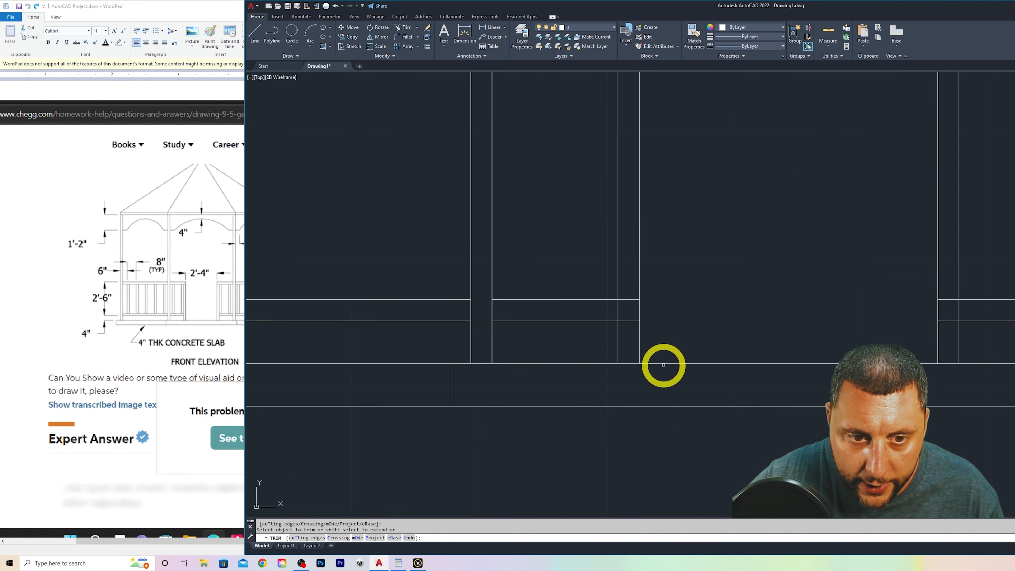
pyautogui.moveTo(663, 365)
pyautogui.mouseDown()
pyautogui.moveTo(641, 336)
pyautogui.moveTo(632, 261)
pyautogui.moveTo(670, 367)
pyautogui.mouseUp()
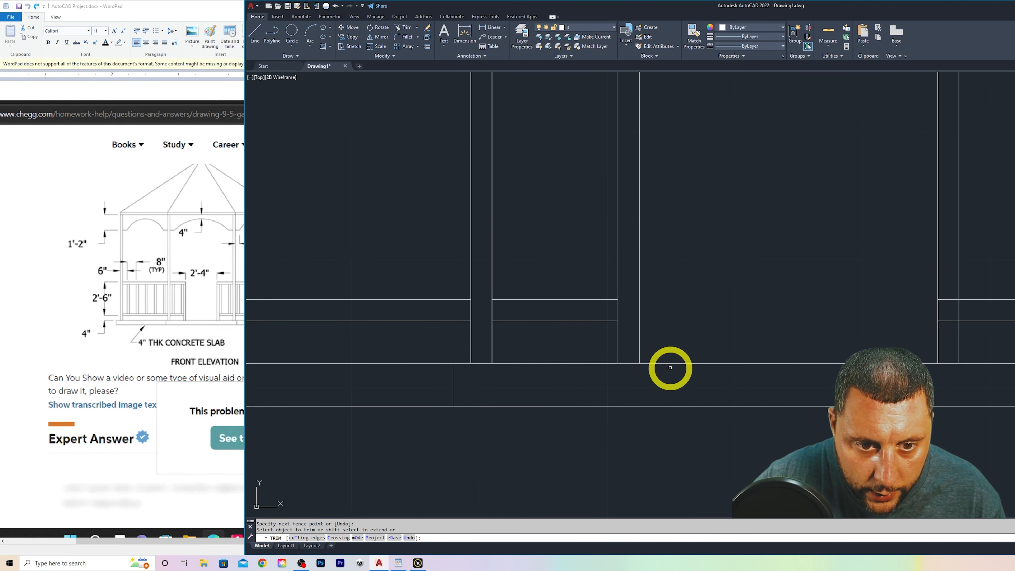
pyautogui.moveTo(939, 321)
pyautogui.mouseDown()
pyautogui.moveTo(948, 260)
pyautogui.moveTo(943, 431)
pyautogui.mouseUp()
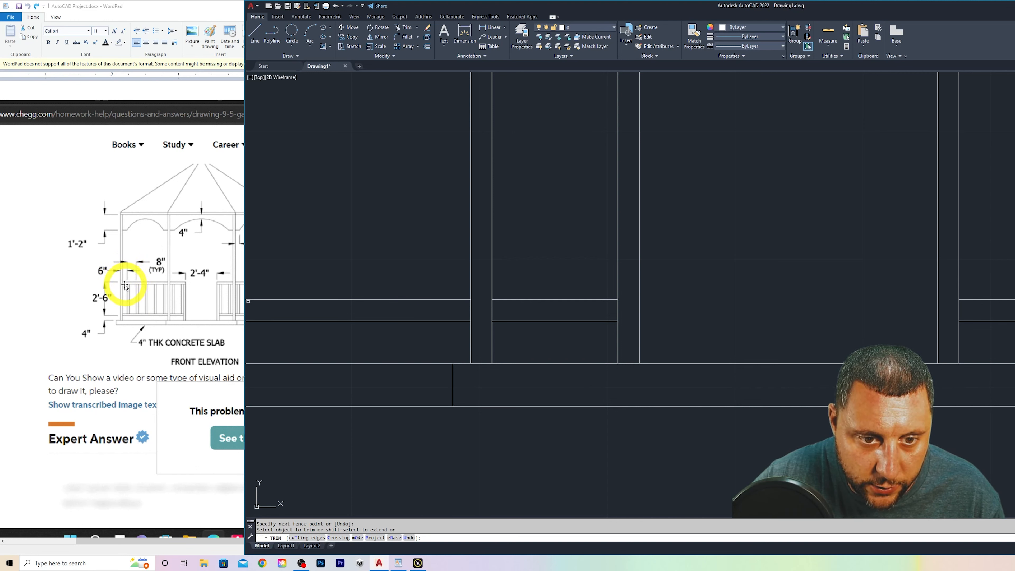
pyautogui.press('Escape')
# Offset the inner line of the left railing's end post 2 inches away from the opening
pyautogui.scroll(-3, 673, 271)
pyautogui.moveTo(673, 272); pyautogui.dragTo(688, 352, button='middle')
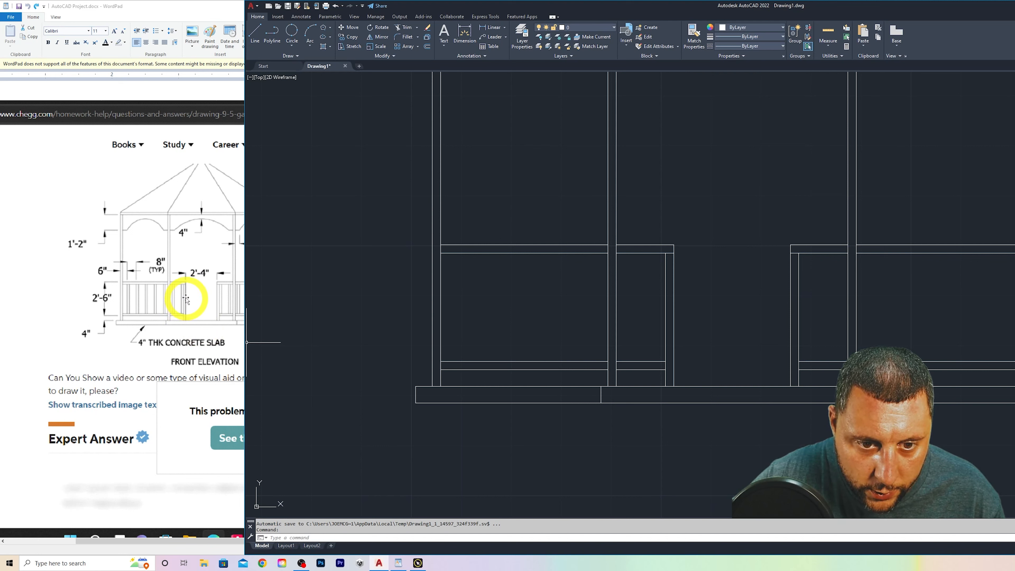
pyautogui.click(427, 46)
pyautogui.write('2')
pyautogui.press('Return')
pyautogui.click(665, 312)
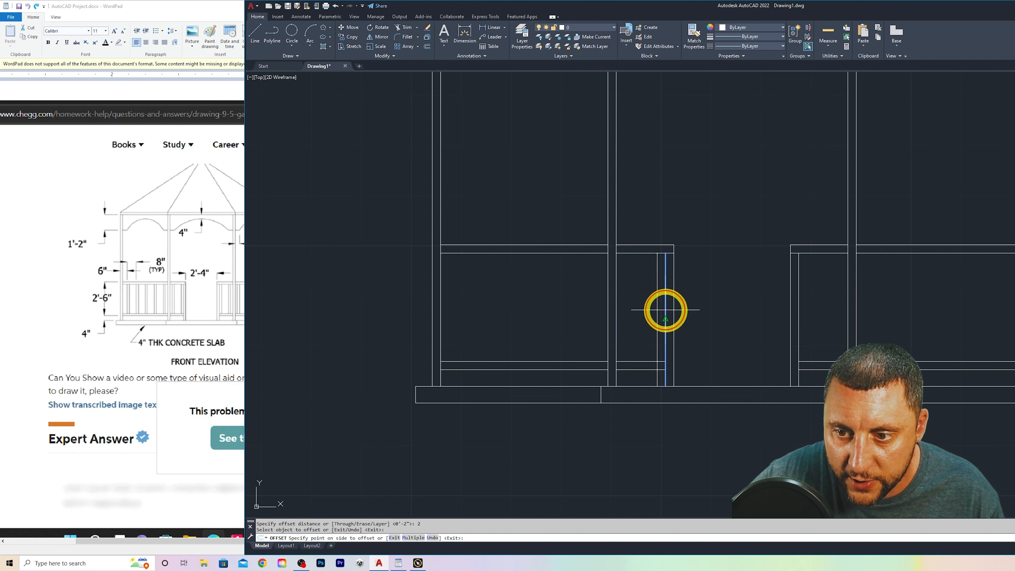
pyautogui.click(640, 316)
pyautogui.press('Return')
# Offset the new baluster line 8 inches to the left six times in succession across both left railing sections
pyautogui.press('Return')
pyautogui.write('8')
pyautogui.press('Return')
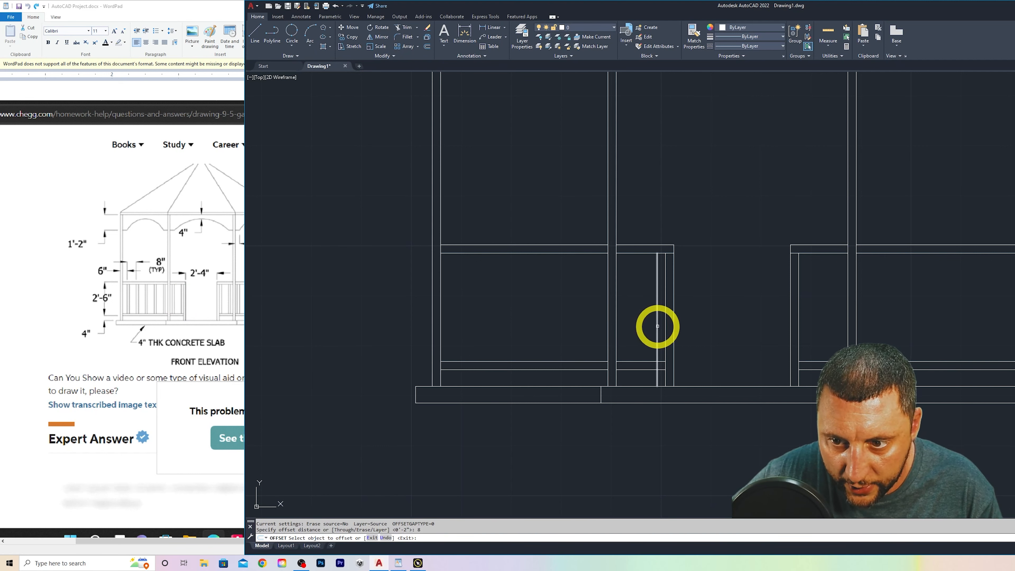
pyautogui.click(657, 325)
pyautogui.click(635, 321)
pyautogui.click(624, 318)
pyautogui.click(578, 315)
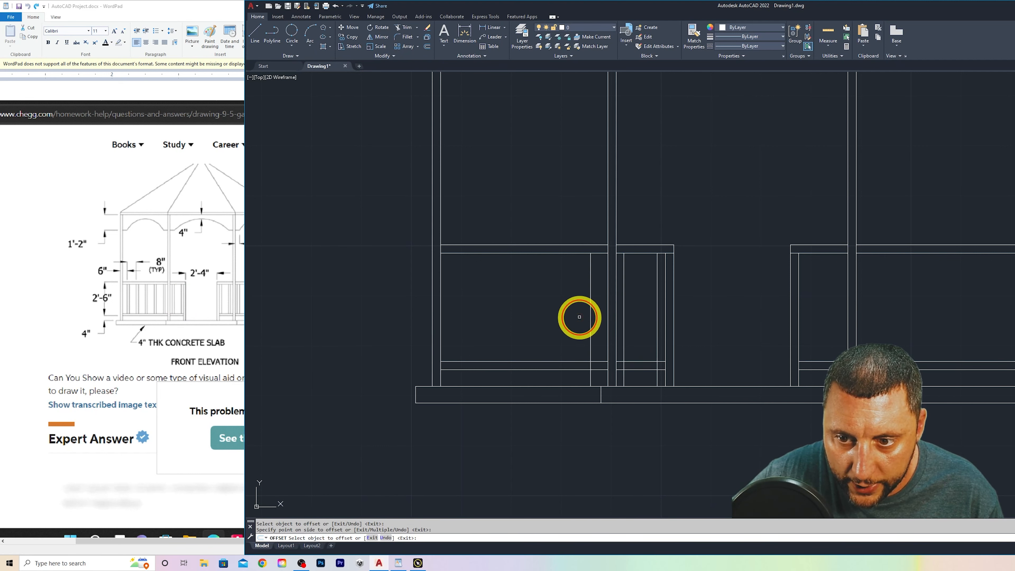
pyautogui.click(589, 313)
pyautogui.click(561, 316)
pyautogui.click(557, 317)
pyautogui.click(528, 313)
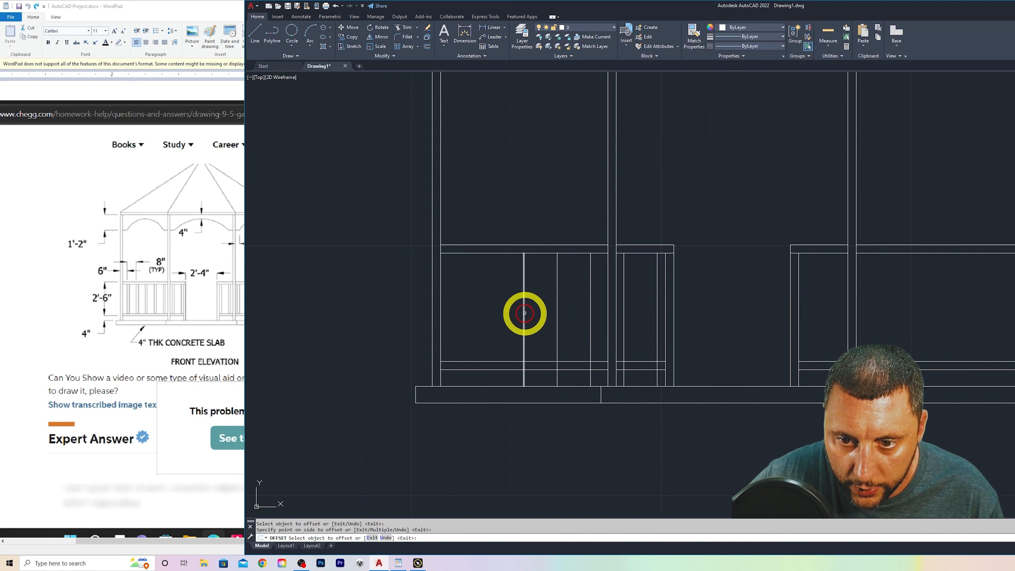
pyautogui.click(520, 311)
pyautogui.click(494, 312)
pyautogui.click(492, 313)
pyautogui.click(482, 314)
pyautogui.press('Escape')
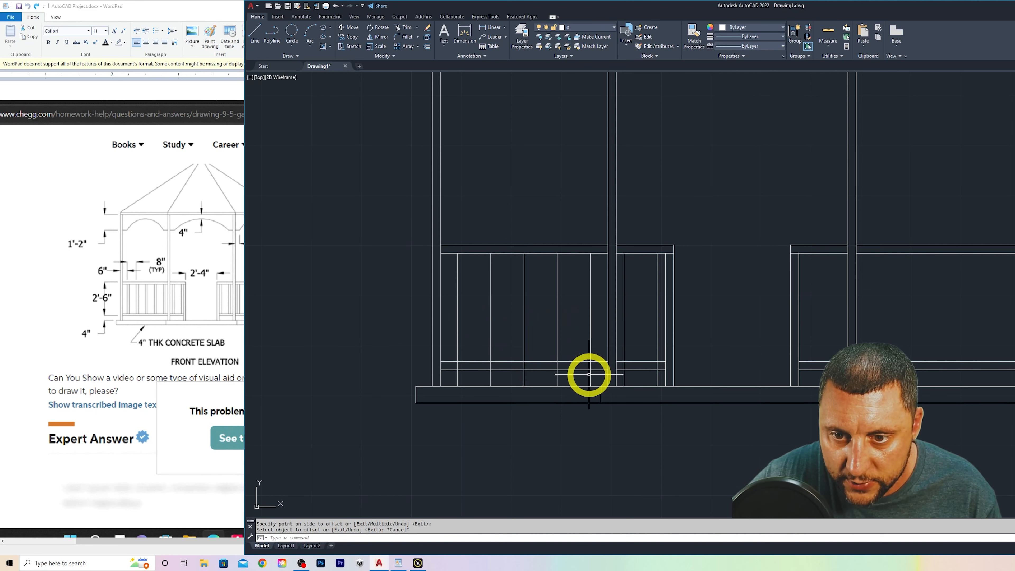
pyautogui.scroll(2, 619, 399)
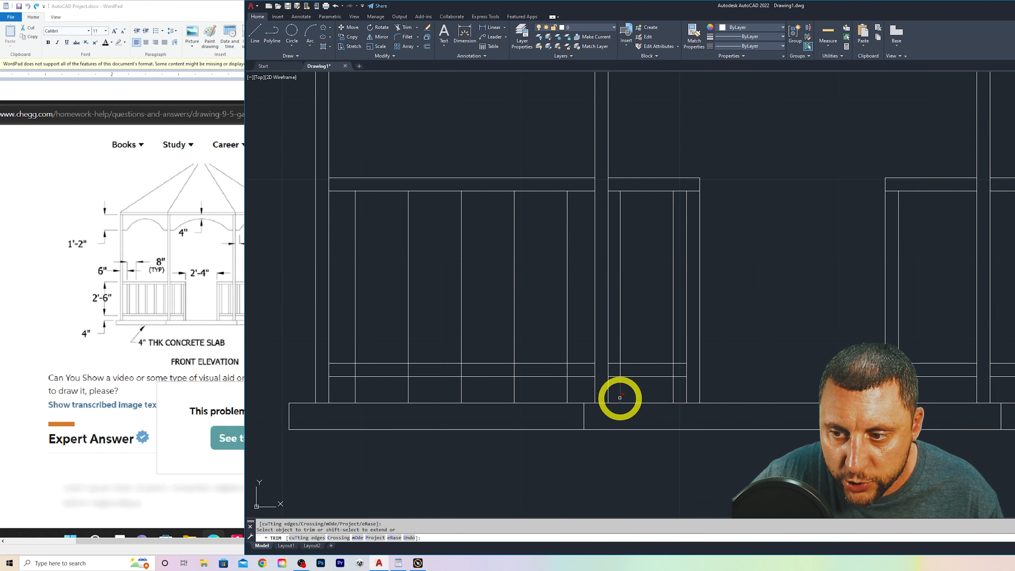
pyautogui.write('tr')
pyautogui.press('Return')
pyautogui.press('Escape')
# Delete the rails and end post on the opening's right side, including the outer rail section beyond the right inner column
pyautogui.click(927, 374)
pyautogui.click(868, 164)
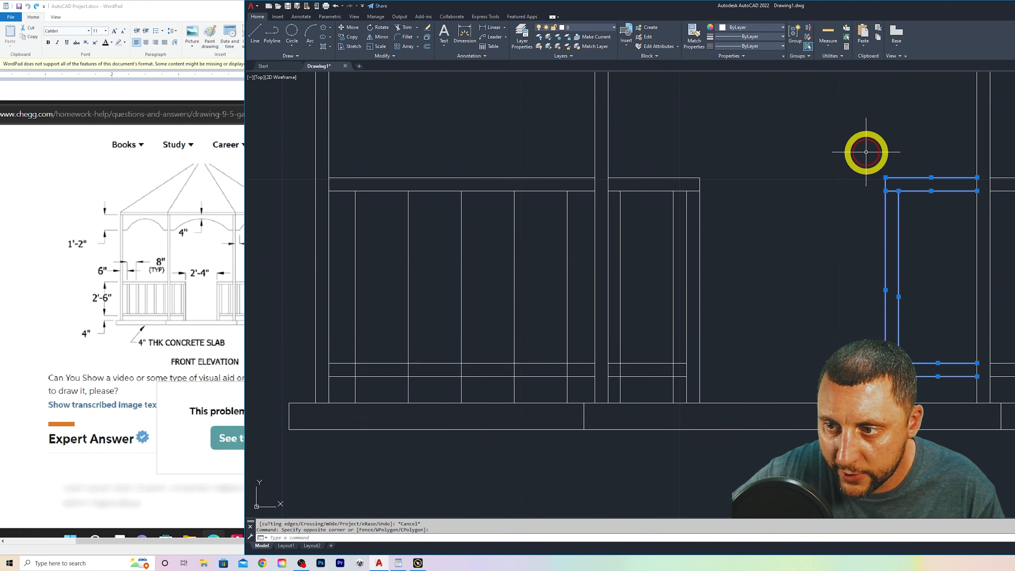
pyautogui.press('Delete')
pyautogui.click(1014, 162)
pyautogui.click(1014, 394)
pyautogui.press('Delete')
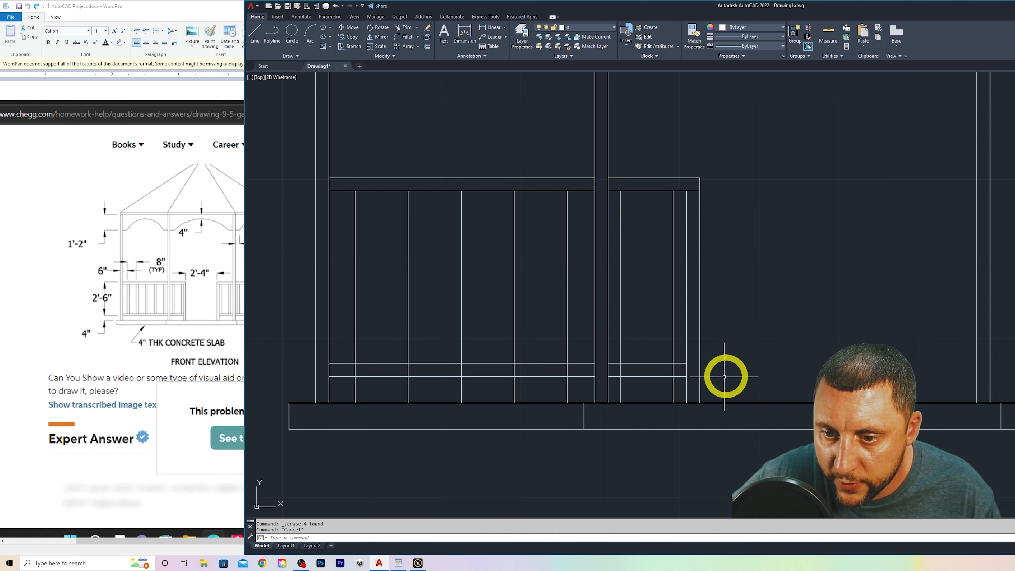
# Shorten the baluster line beside the left railing's end post to the bottom rail's upper line, removing the leftover pieces below
pyautogui.write('tr')
pyautogui.press('Return')
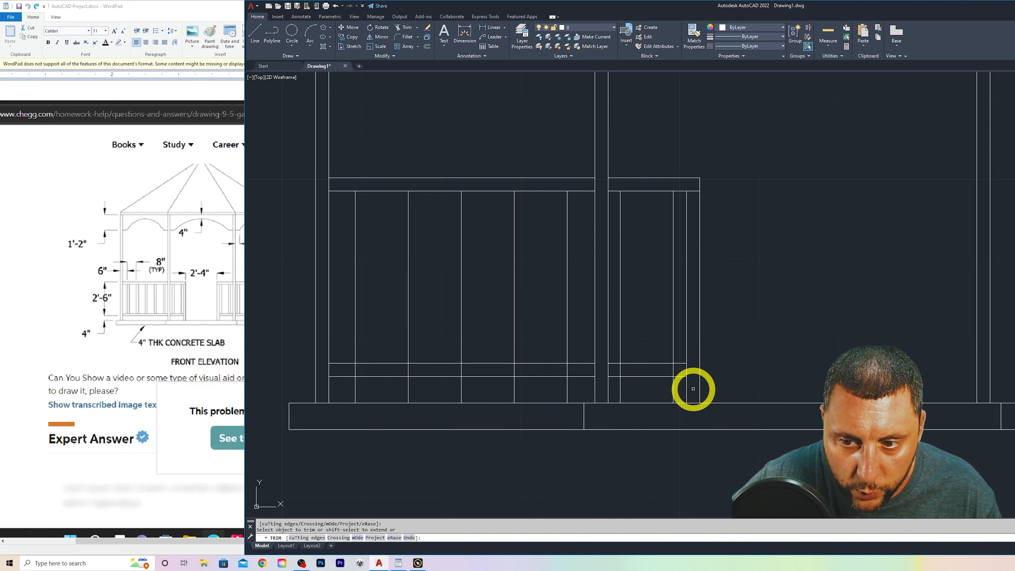
pyautogui.press('Escape')
pyautogui.click(677, 384)
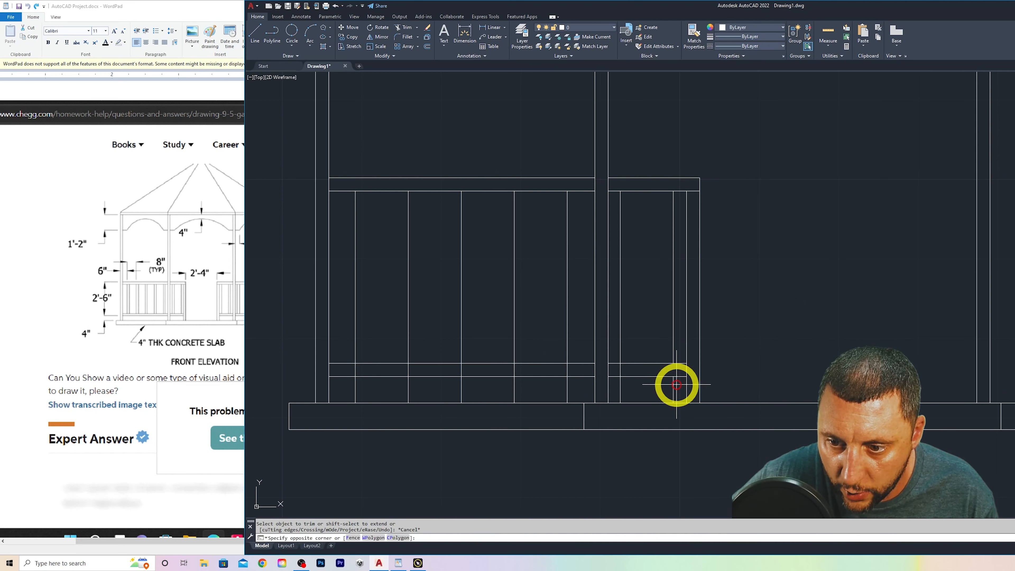
pyautogui.click(660, 397)
pyautogui.press('Delete')
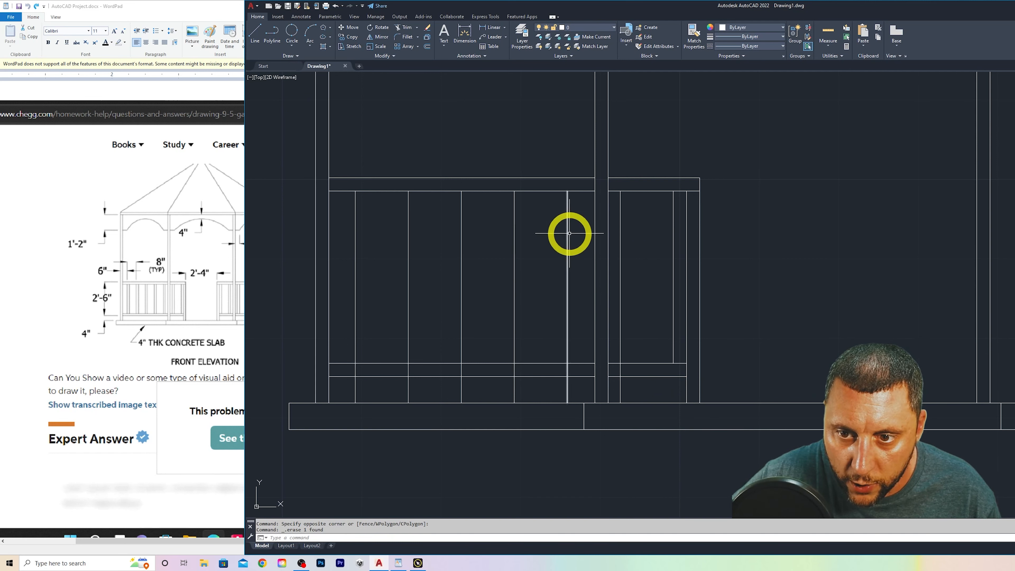
# Copy the six remaining baluster lines 2 inches to the right to give each baluster its second edge
pyautogui.click(575, 227)
pyautogui.click(349, 263)
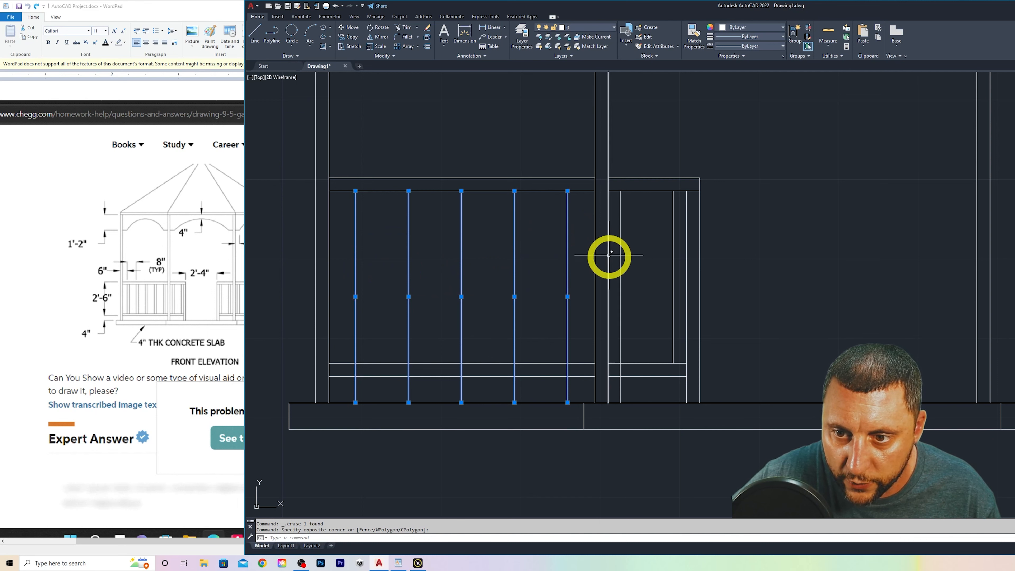
pyautogui.click(620, 246)
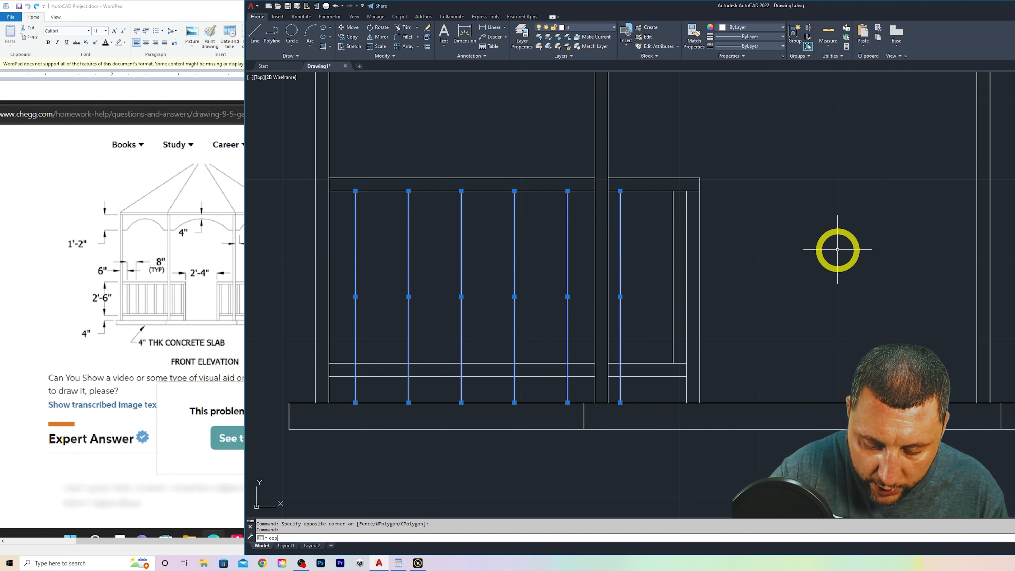
pyautogui.write('cop')
pyautogui.press('Return')
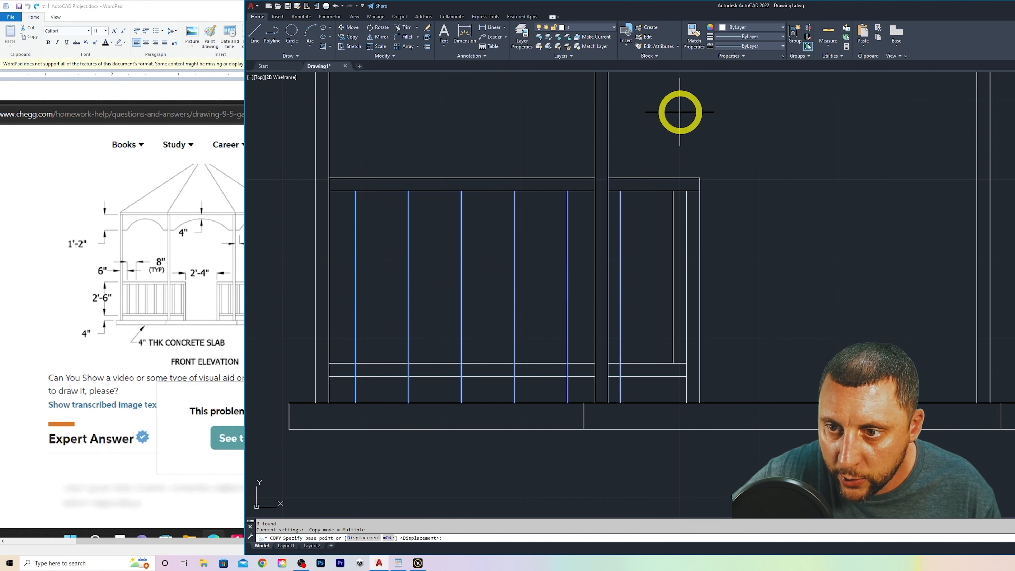
pyautogui.click(679, 112)
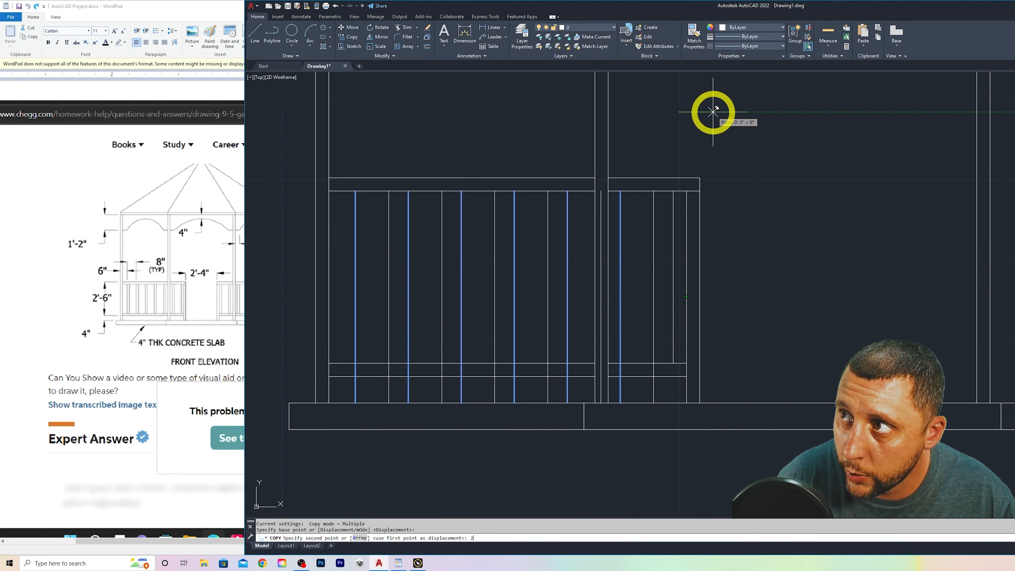
pyautogui.press('Return')
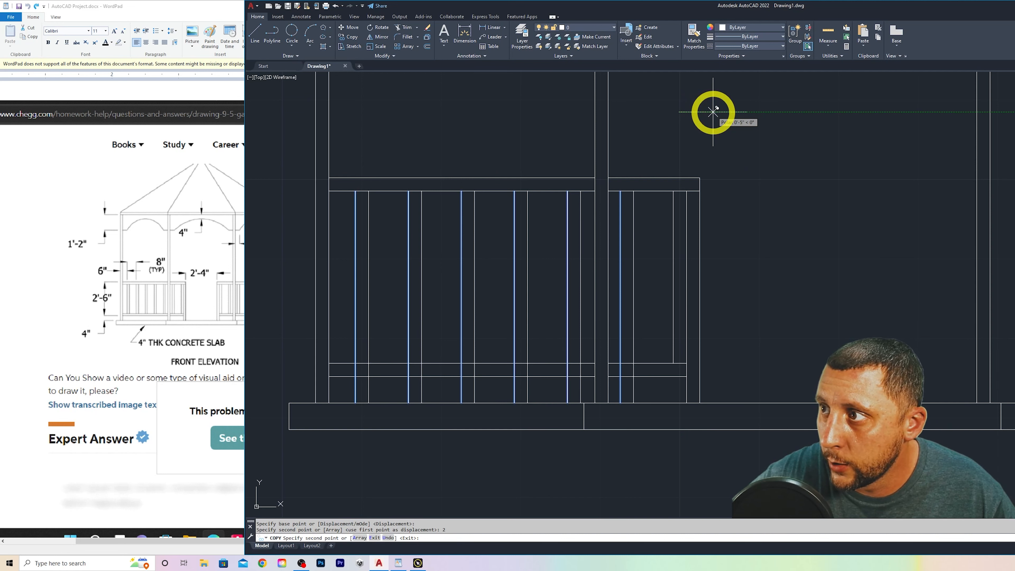
pyautogui.press('Escape')
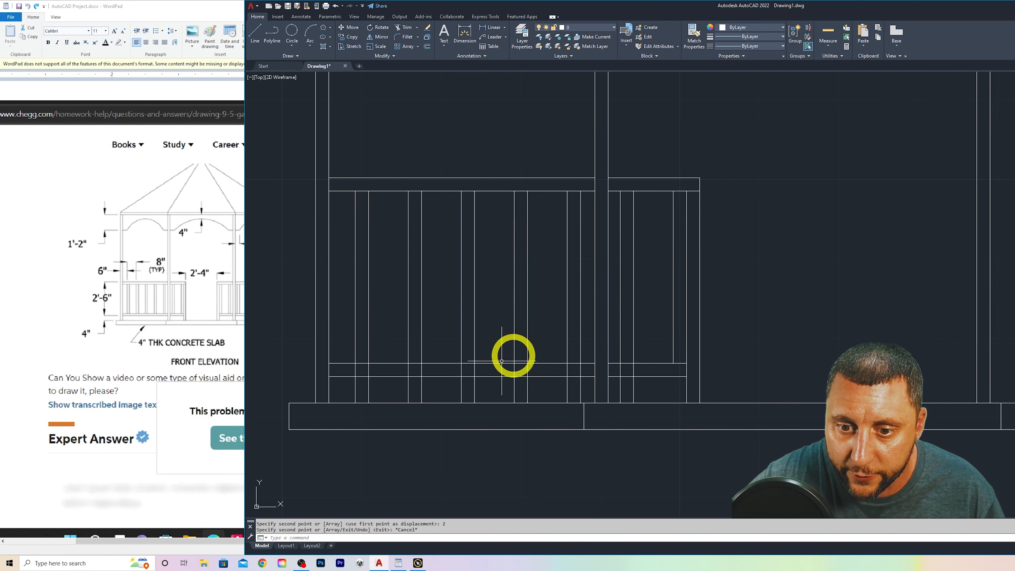
# Trim the baluster lines of the long left railing section below the bottom rail's upper line
pyautogui.write('tr')
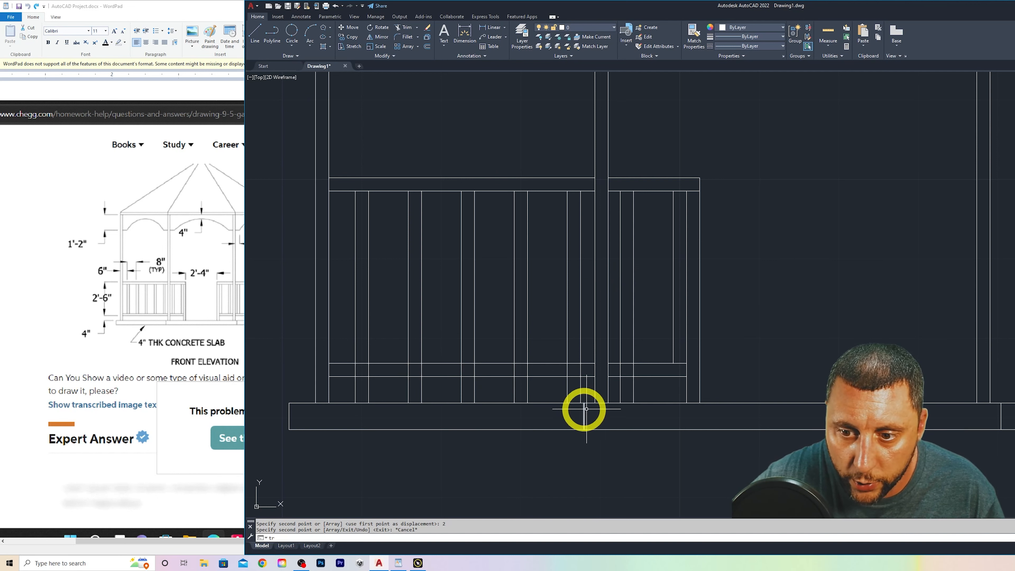
pyautogui.press('Return')
pyautogui.click(591, 386)
pyautogui.click(362, 393)
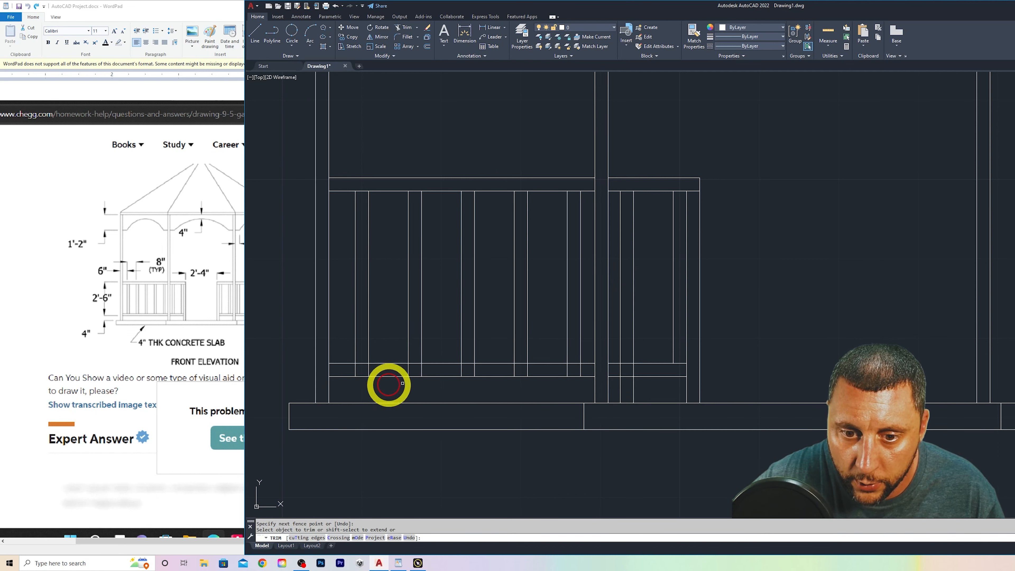
pyautogui.click(584, 367)
pyautogui.click(362, 372)
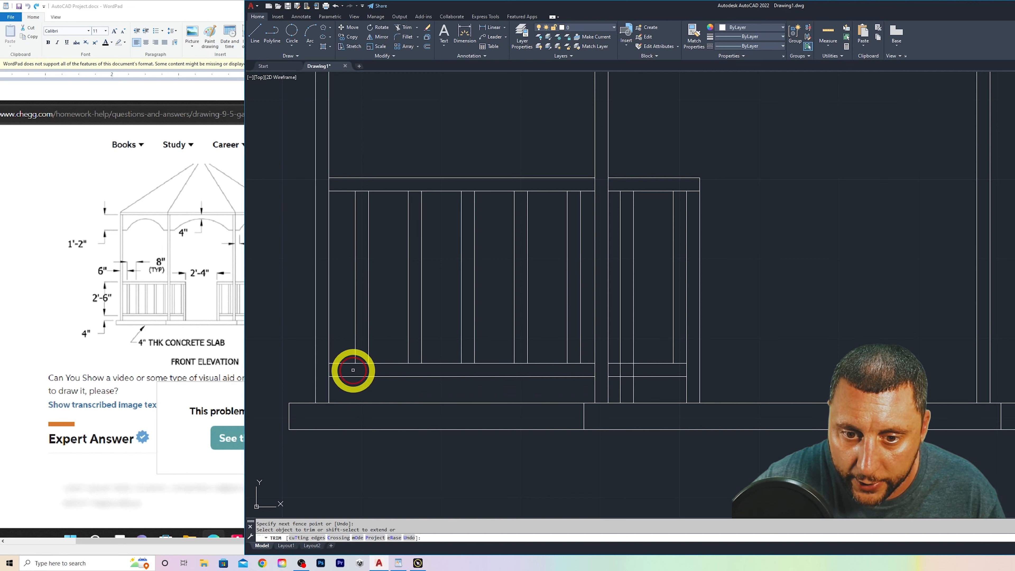
# Trim the baluster lines of the short railing section beside the opening below the bottom rail's upper line
pyautogui.click(646, 386)
pyautogui.click(617, 388)
pyautogui.click(639, 372)
pyautogui.click(618, 369)
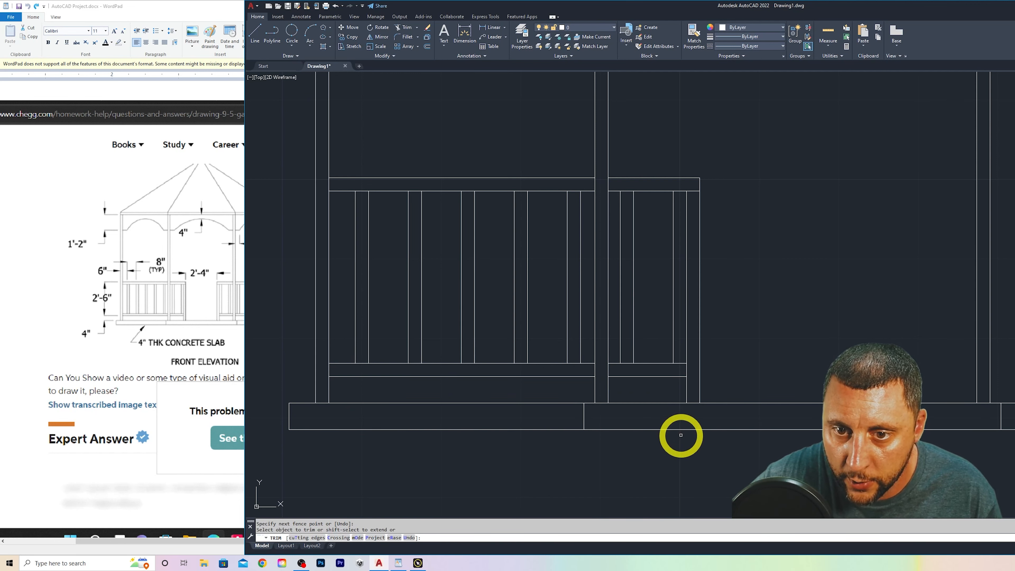
pyautogui.press('Escape')
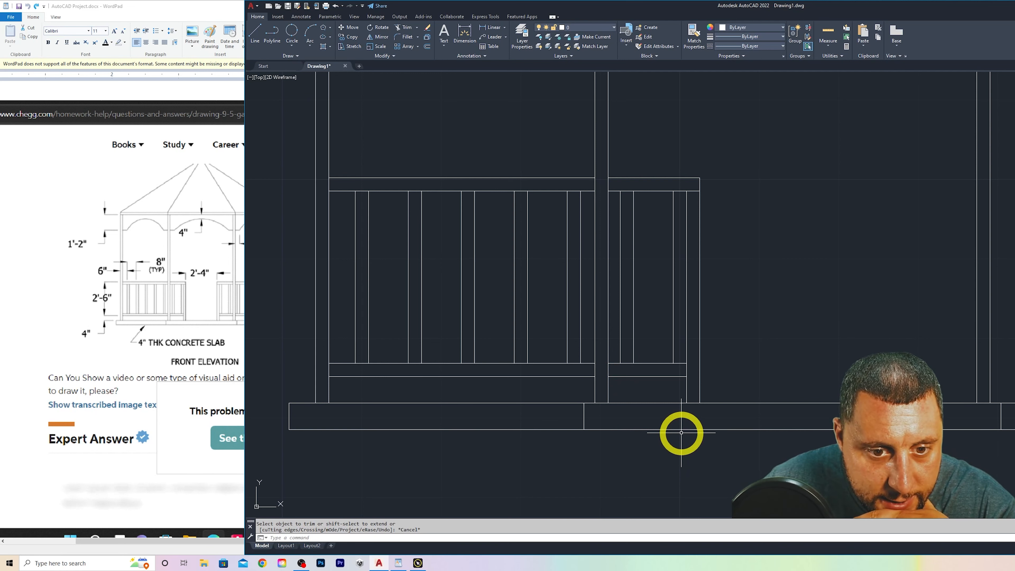
# Mirror both finished left railing sections and the end post about the elevation's vertical centreline, keeping the source objects
pyautogui.click(726, 156)
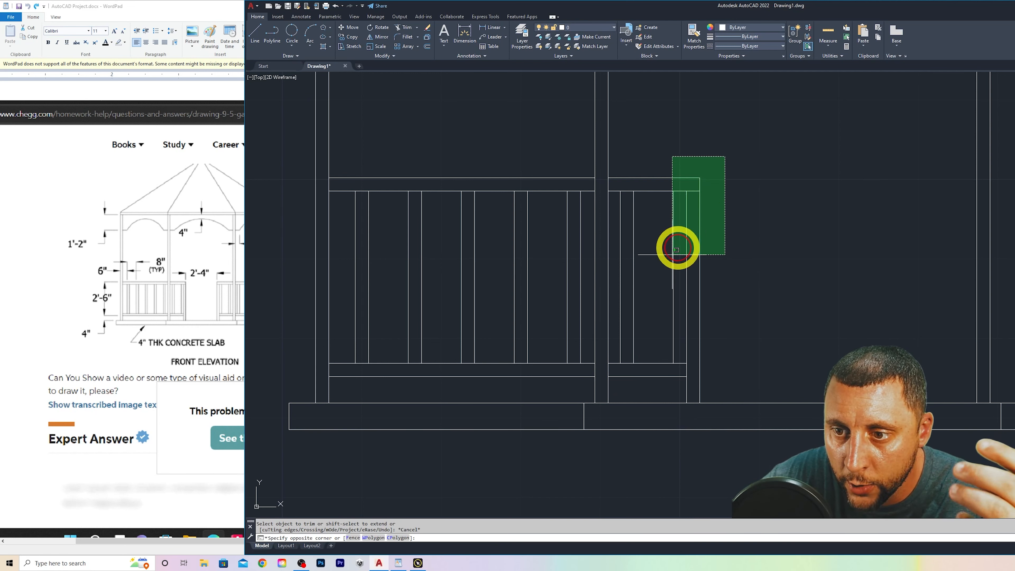
pyautogui.click(613, 387)
pyautogui.click(586, 386)
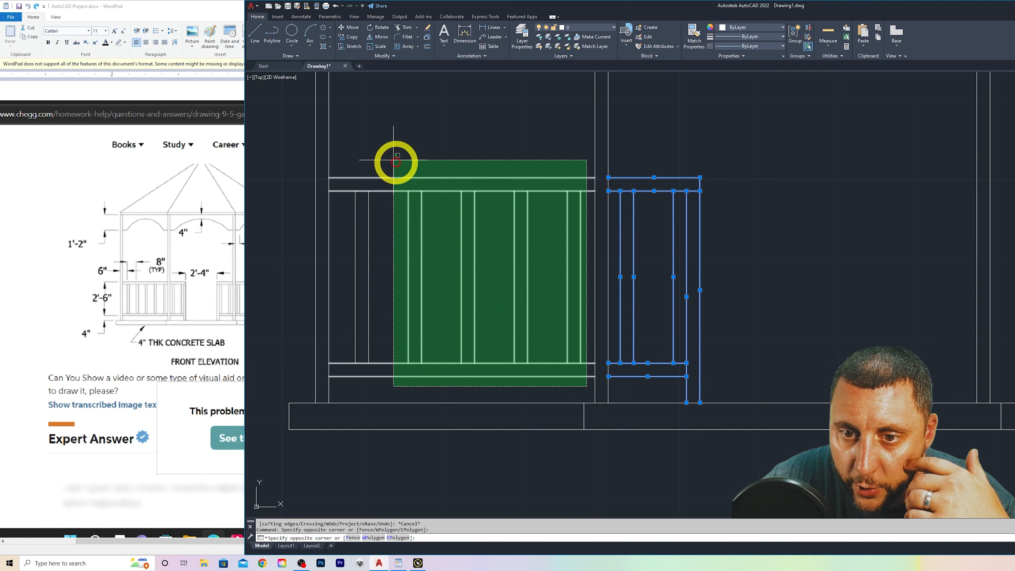
pyautogui.click(342, 139)
pyautogui.press('Return')
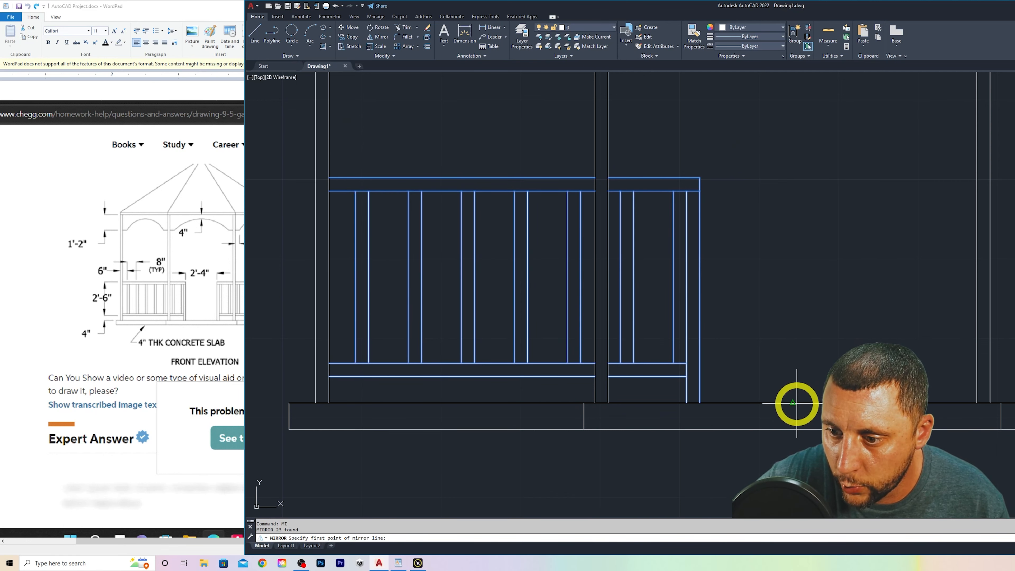
pyautogui.click(792, 307)
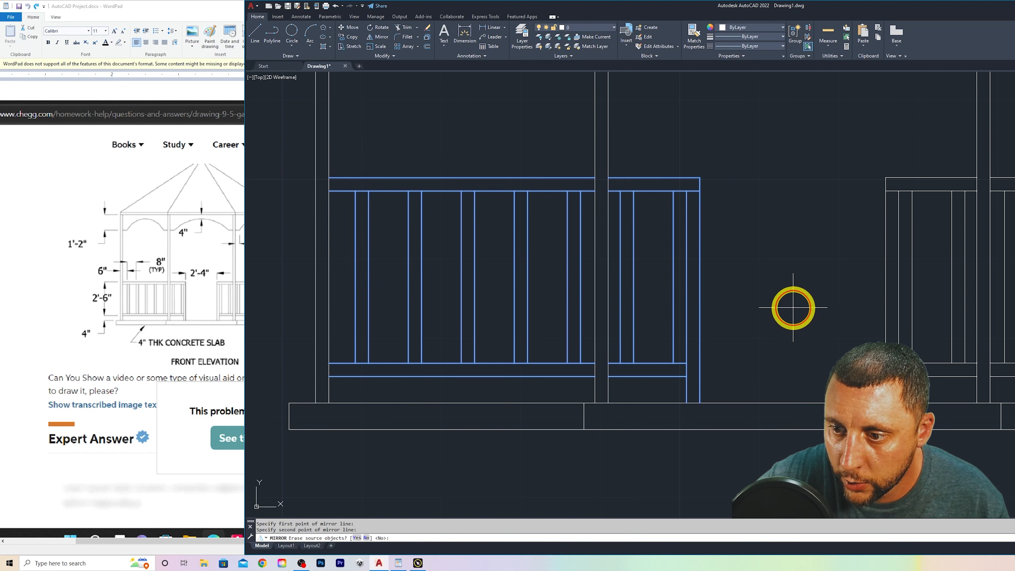
pyautogui.click(366, 537)
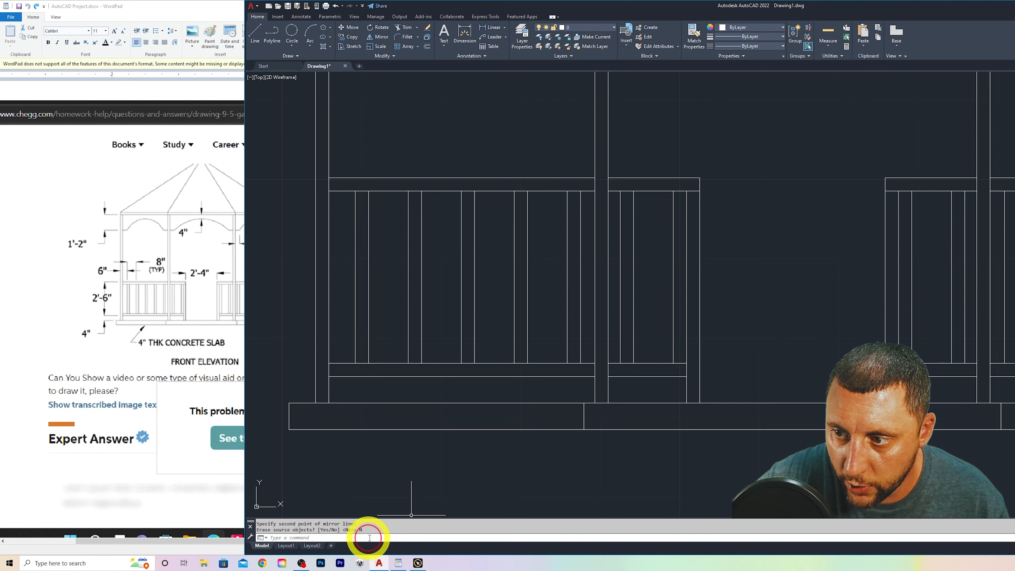
pyautogui.scroll(-5, 635, 362)
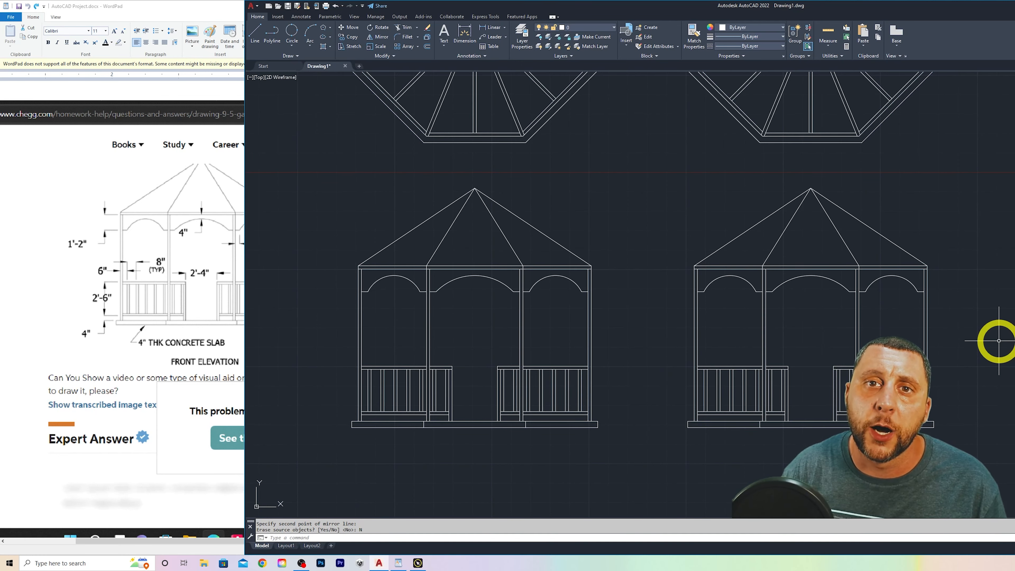